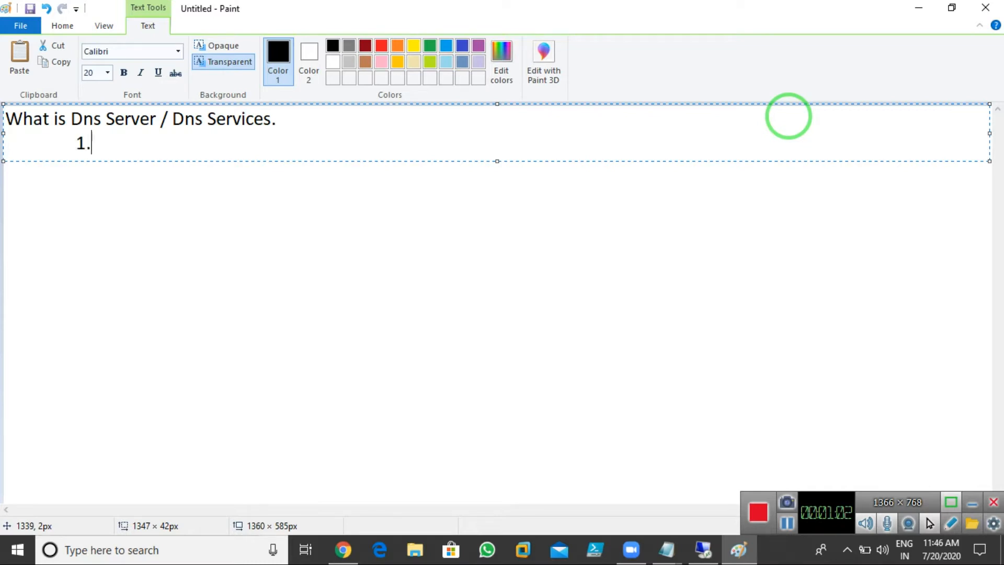
Step: Begin point 1 with the text '1. Dns is a Services used tin'
{"action": "type", "text": "a Service"}
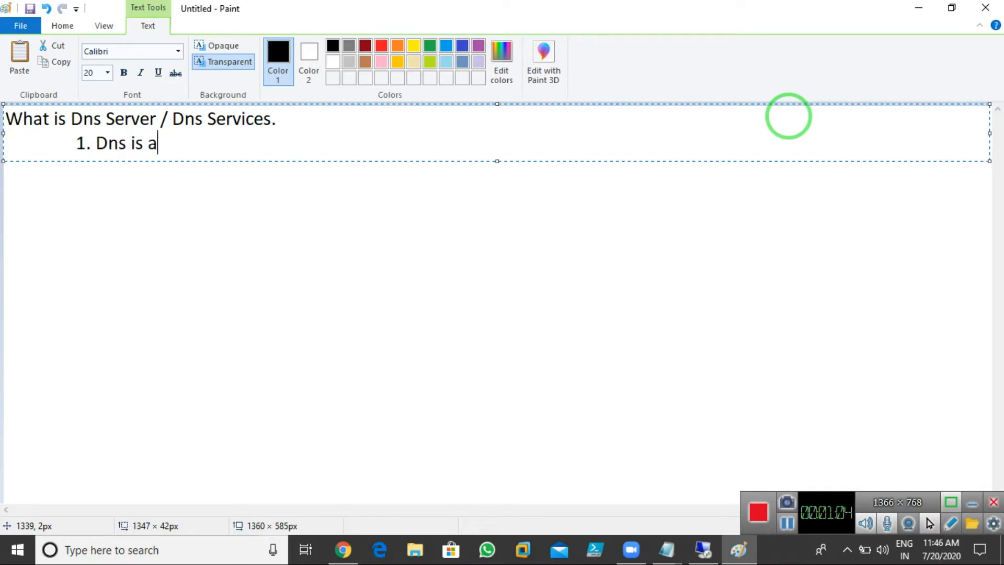
{"action": "type", "text": "s used tin"}
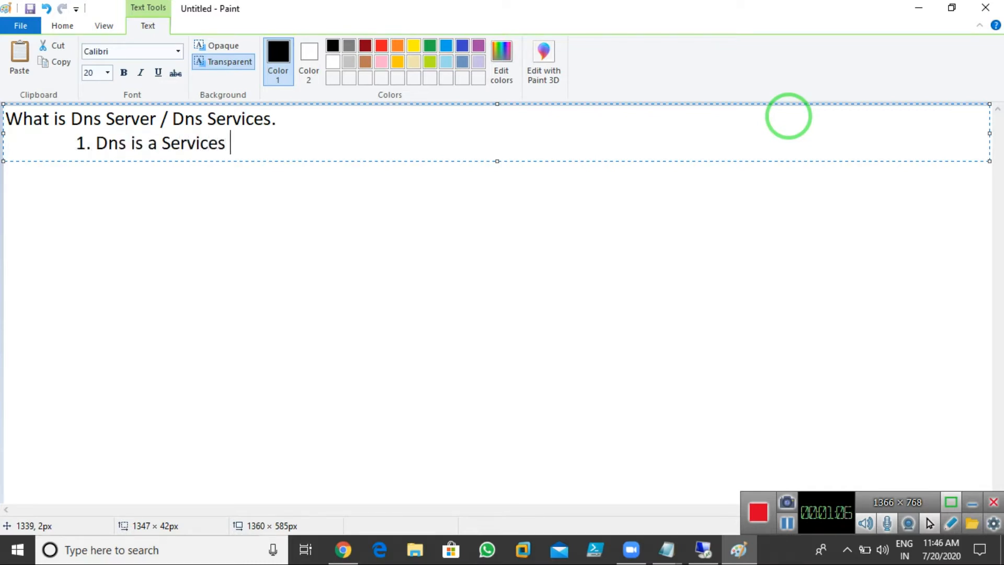
Step: Fix typos and finish point 1 so DNS is used in Server as well as Client OS
{"action": "key", "text": "BackSpace"}
{"action": "key", "text": "BackSpace"}
{"action": "key", "text": "BackSpace"}
{"action": "type", "text": "in Server Op"}
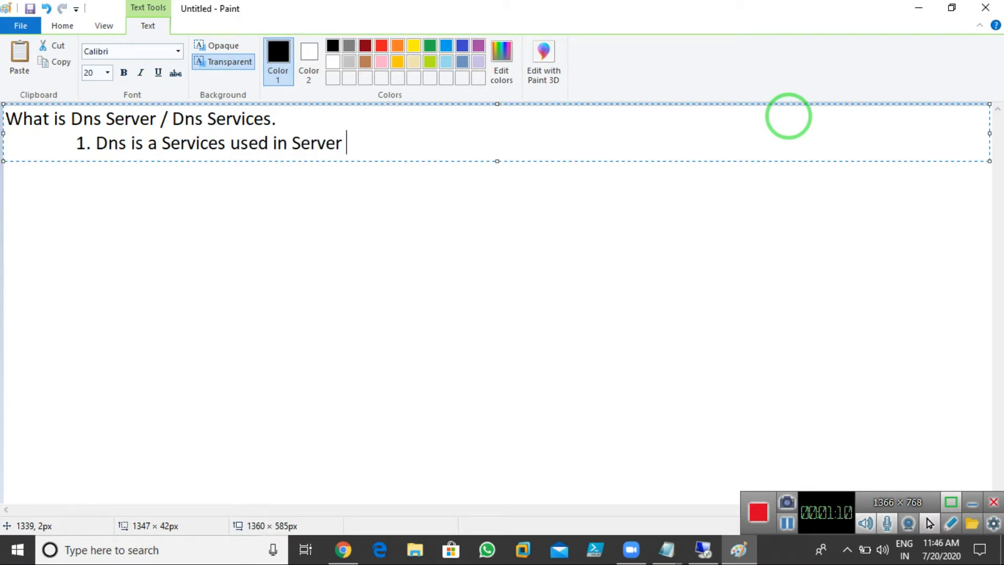
{"action": "key", "text": "BackSpace"}
{"action": "key", "text": "BackSpace"}
{"action": "type", "text": "as well as "}
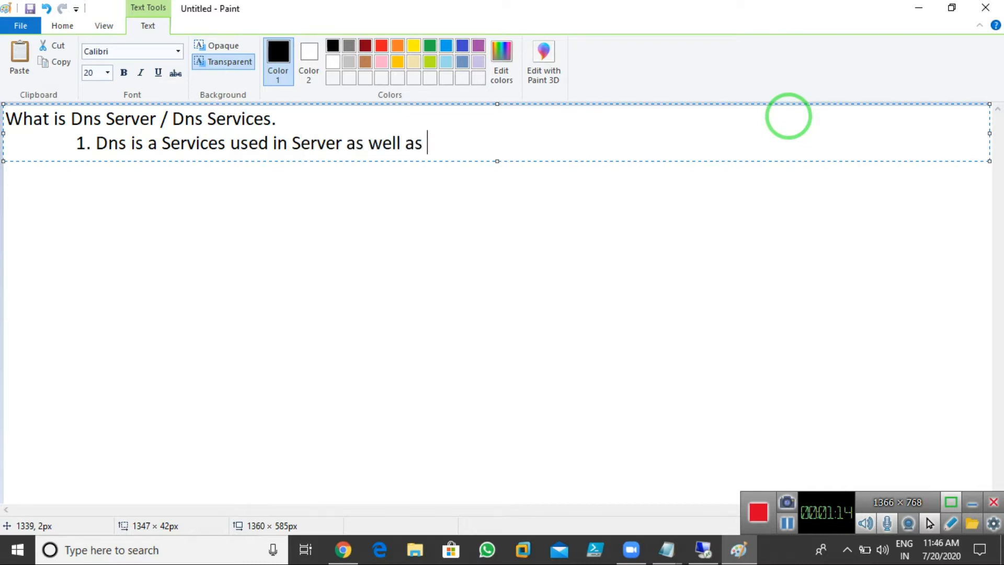
{"action": "type", "text": "Client to"}
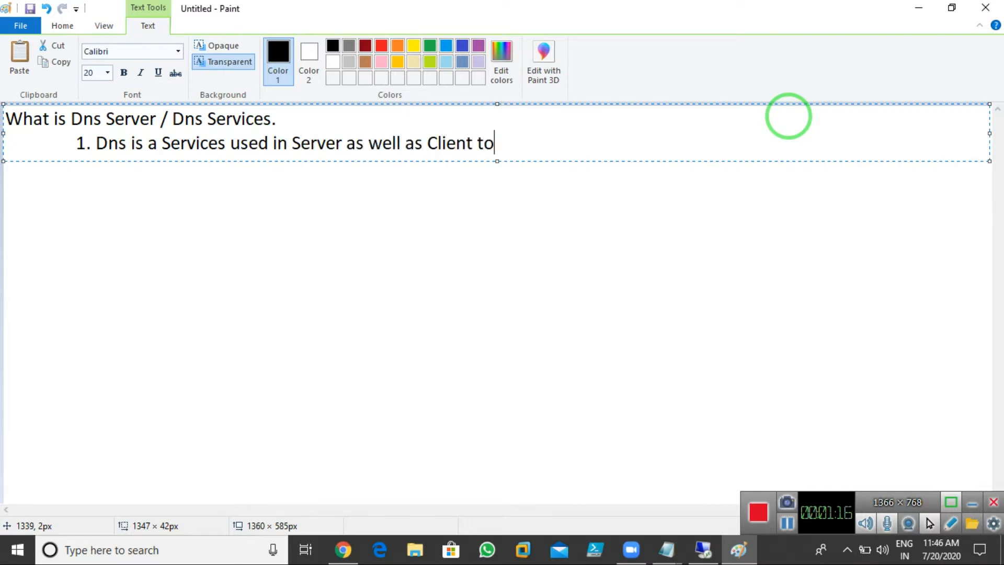
{"action": "key", "text": "BackSpace"}
{"action": "key", "text": "BackSpace"}
{"action": "type", "text": "OS."}
Step: Add indented point 2: 'It is used to Resolve Name to ip and Ip to Name.'
{"action": "key", "text": "Return"}
{"action": "key", "text": "Tab"}
{"action": "type", "text": "2. It is used to"}
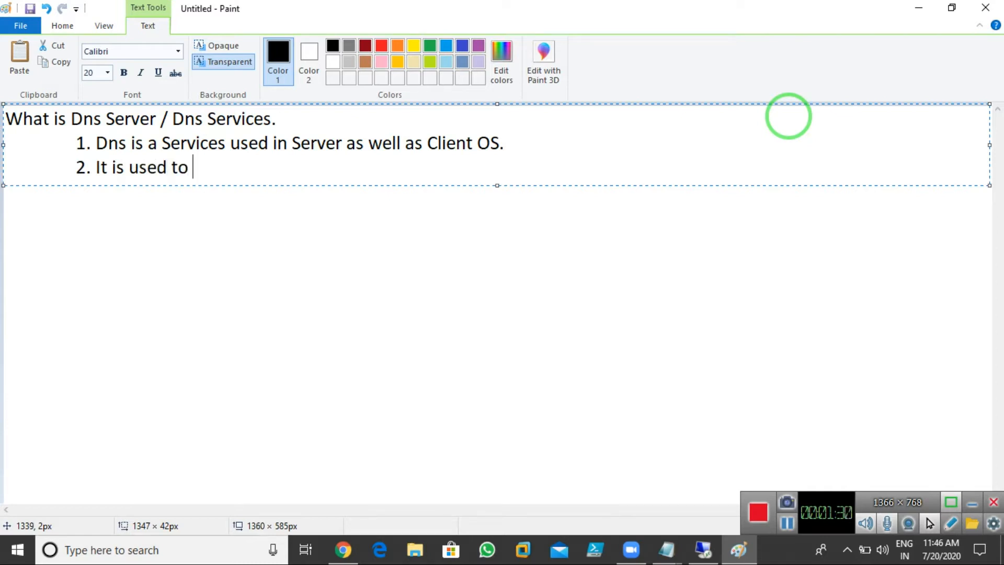
{"action": "type", "text": " Resolv"}
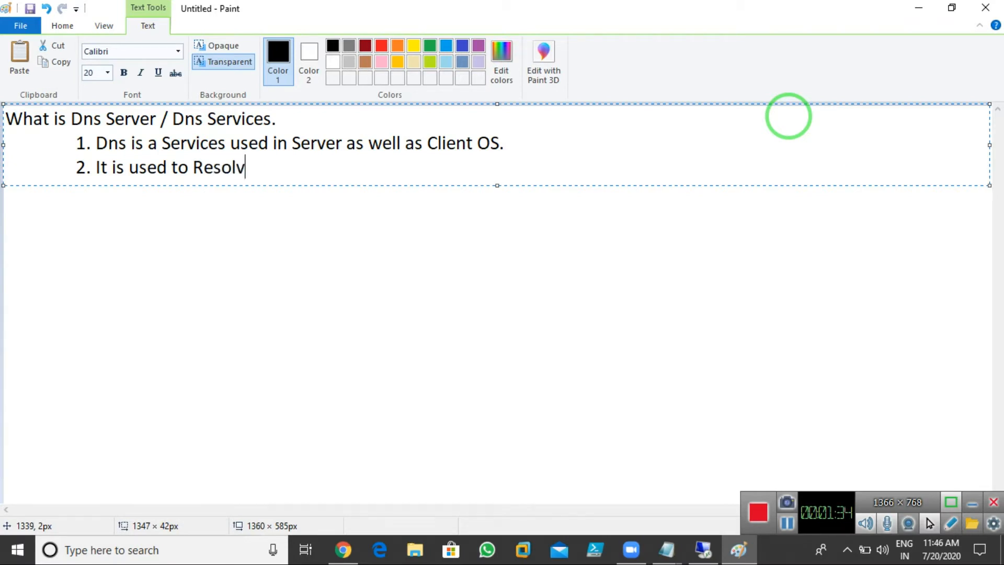
{"action": "type", "text": "e Name kto ip ="}
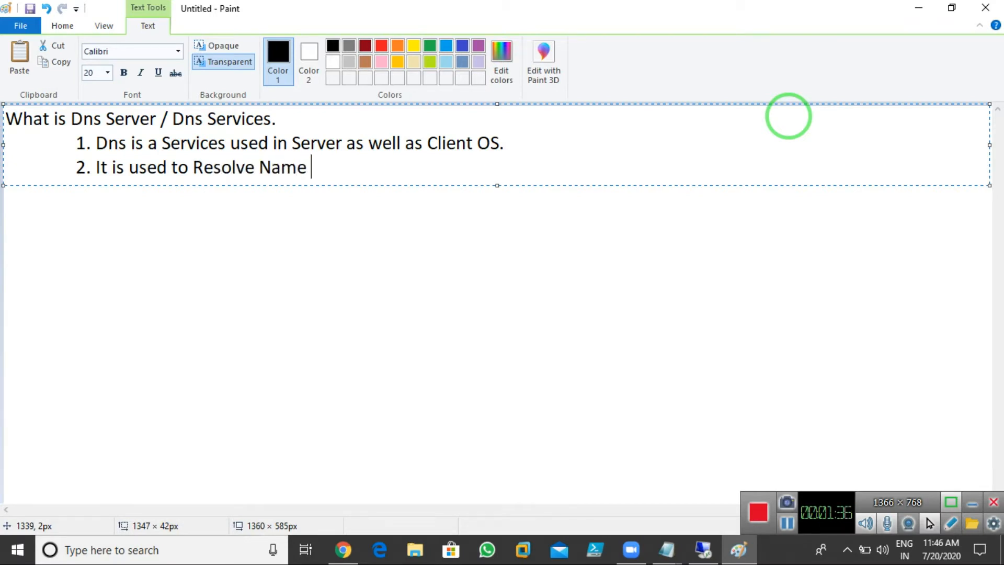
{"action": "key", "text": "BackSpace"}
{"action": "key", "text": "BackSpace"}
{"action": "key", "text": "BackSpace"}
{"action": "key", "text": "BackSpace"}
{"action": "key", "text": "BackSpace"}
{"action": "key", "text": "BackSpace"}
{"action": "key", "text": "BackSpace"}
{"action": "key", "text": "BackSpace"}
{"action": "type", "text": "to ip and Ip to NBame"}
{"action": "key", "text": "BackSpace"}
{"action": "key", "text": "BackSpace"}
{"action": "key", "text": "BackSpace"}
{"action": "key", "text": "BackSpace"}
{"action": "key", "text": "BackSpace"}
{"action": "type", "text": "Name."}
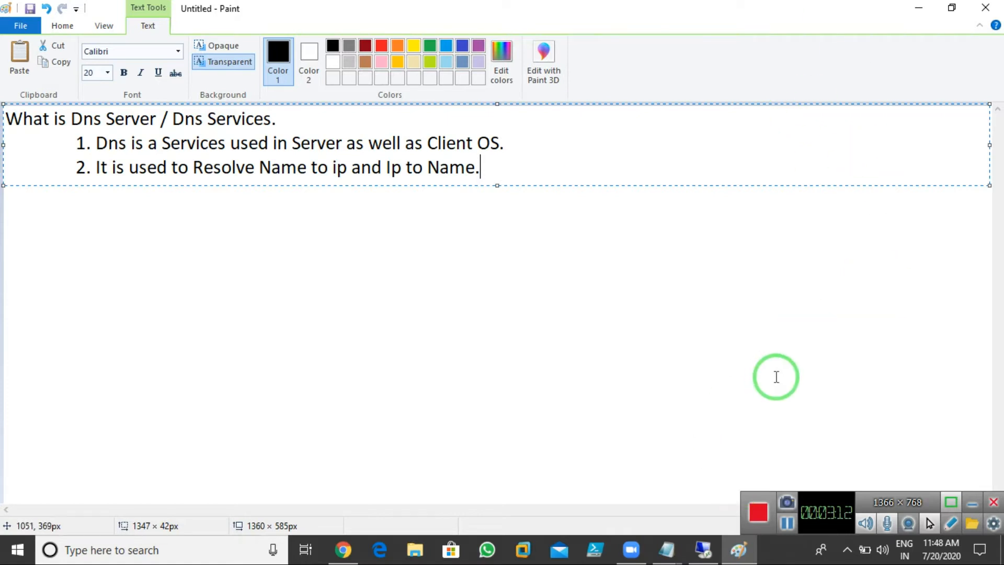
Step: Switch to the Server-01(2019) virtual machine window
{"action": "left_click", "coordinate": [703, 549]}
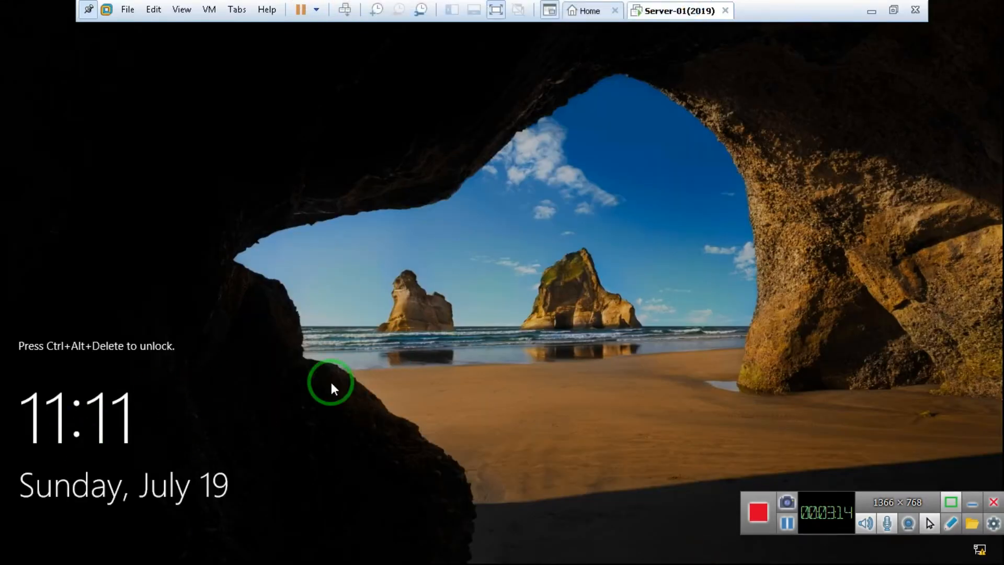
Step: Sign in to the Server-01(2019) VM with the account password
{"action": "key", "text": "ctrl+alt+Insert"}
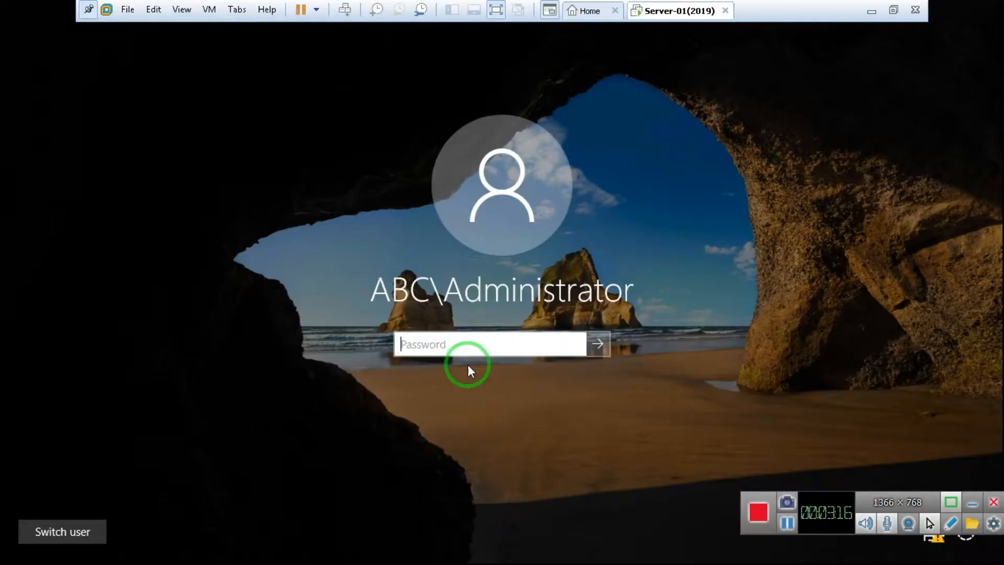
{"action": "type", "text": "••••••••"}
{"action": "key", "text": "Return"}
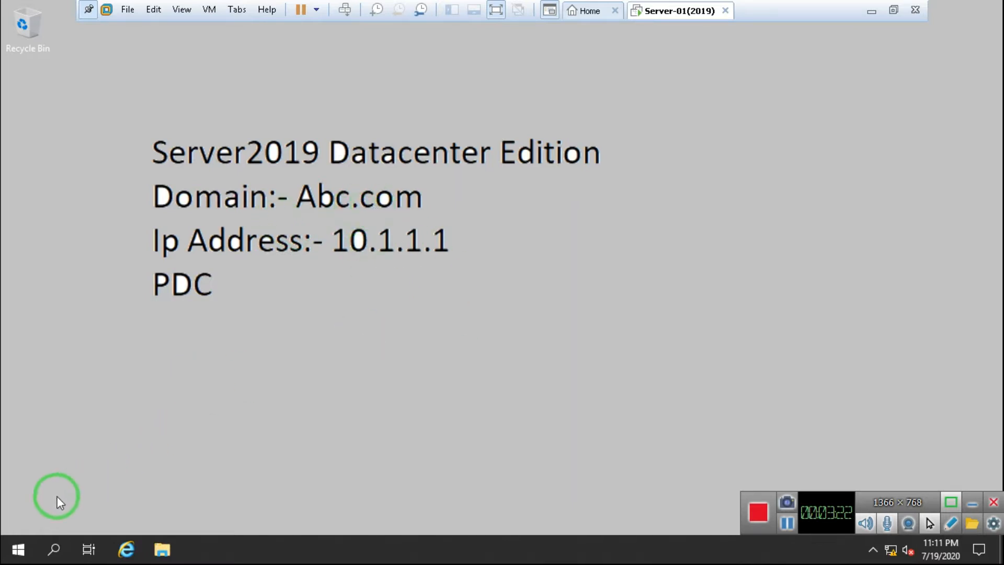
Step: Launch DNS Manager from Windows Administrative Tools in the Start menu
{"action": "left_click", "coordinate": [28, 536]}
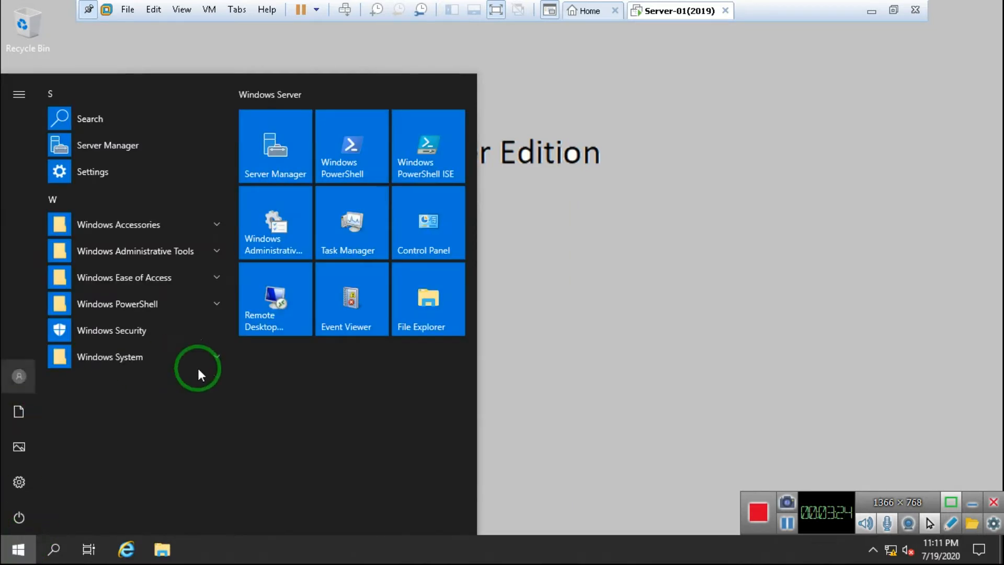
{"action": "left_click", "coordinate": [161, 253]}
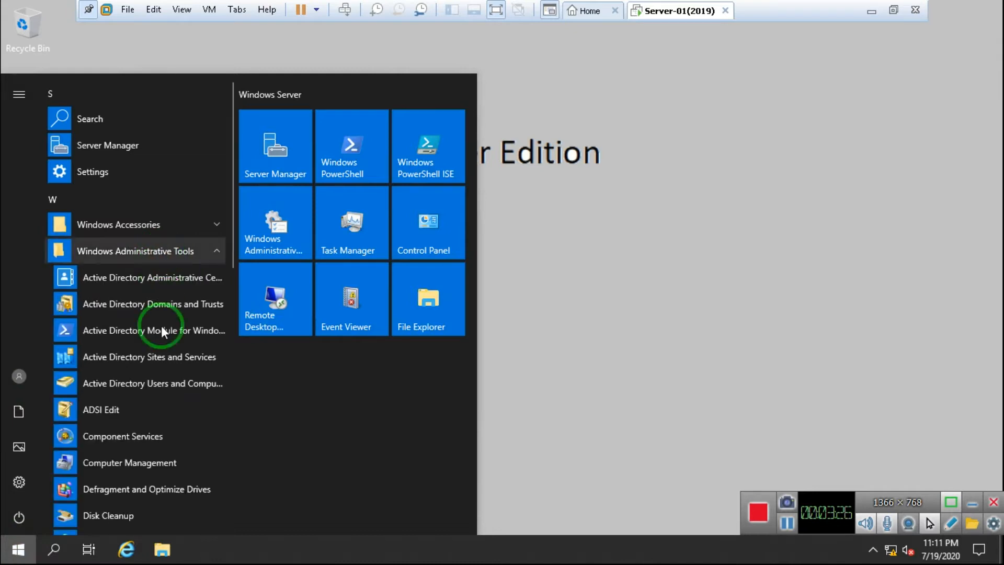
{"action": "scroll", "coordinate": [131, 447], "scroll_direction": "down", "scroll_amount": 3}
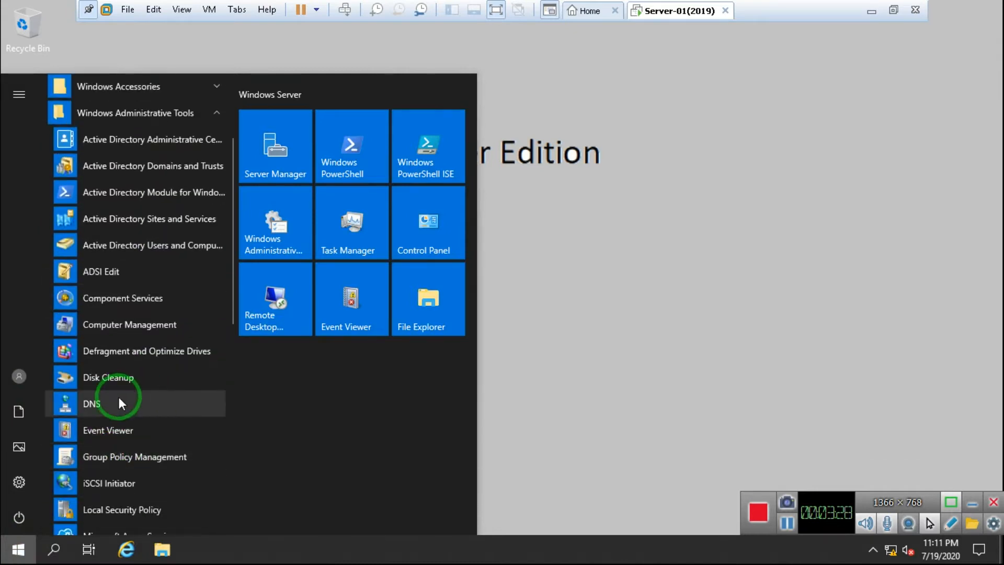
{"action": "left_click", "coordinate": [148, 399]}
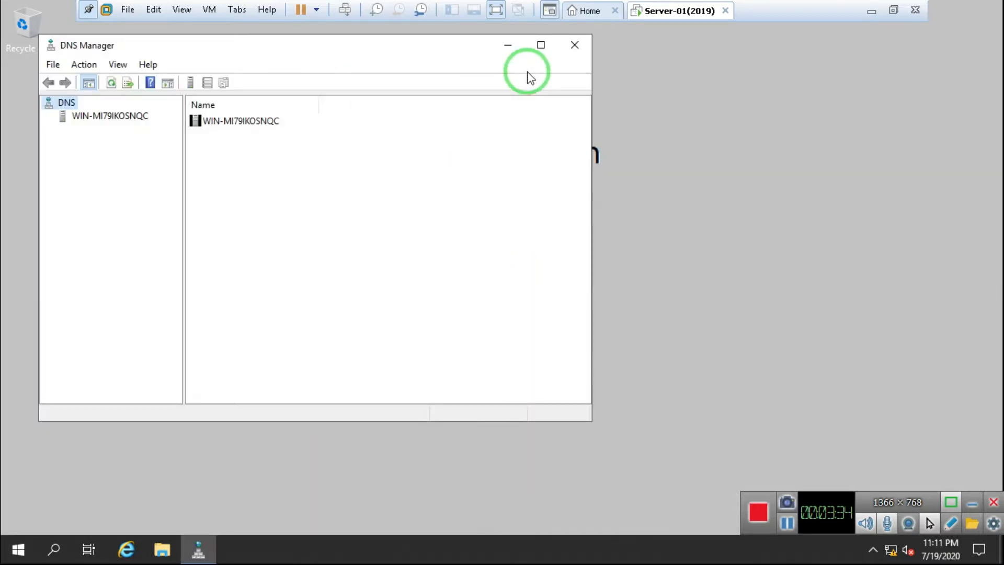
Step: Maximize DNS Manager, open the Abc.com zone, and point out the win-mi79ikosnqc and MemberServer records
{"action": "left_click_drag", "start_coordinate": [419, 48], "coordinate": [531, 48]}
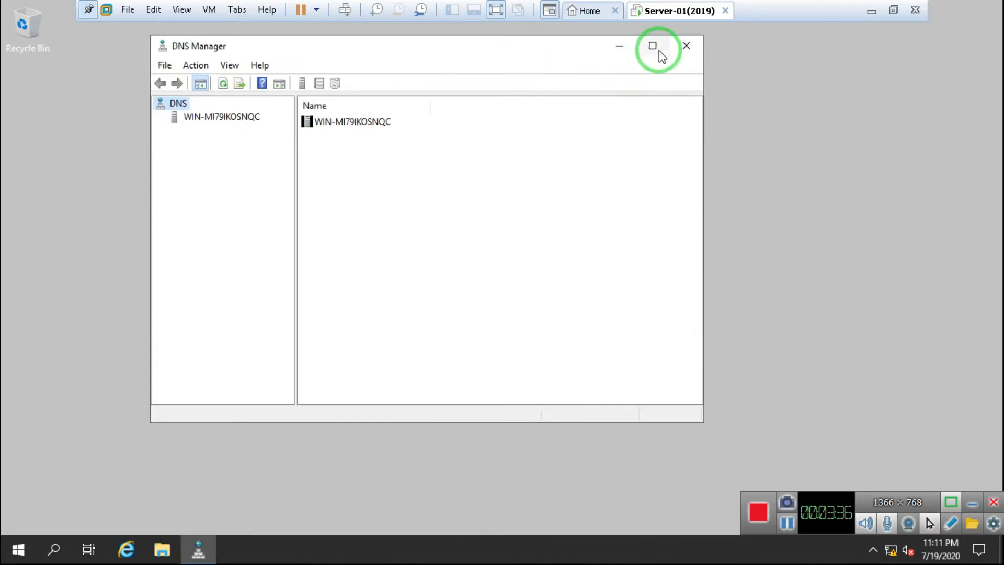
{"action": "left_click", "coordinate": [652, 46]}
{"action": "left_click", "coordinate": [72, 77]}
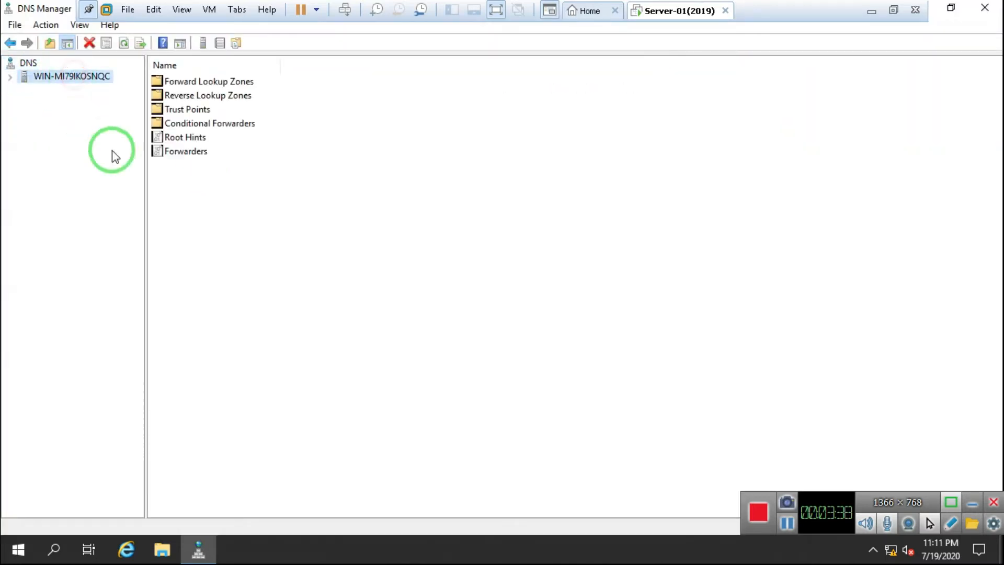
{"action": "left_click", "coordinate": [9, 77]}
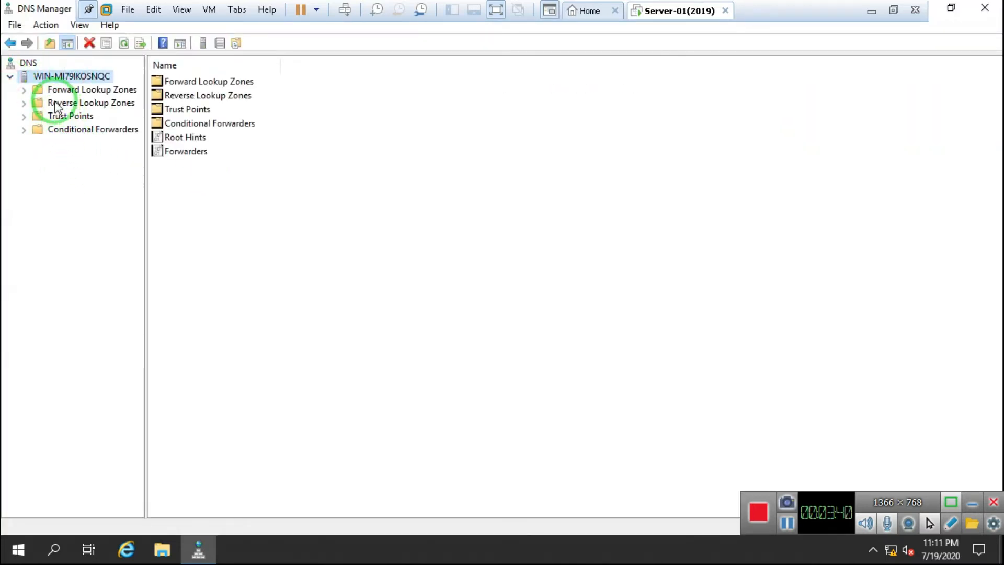
{"action": "double_click", "coordinate": [55, 92]}
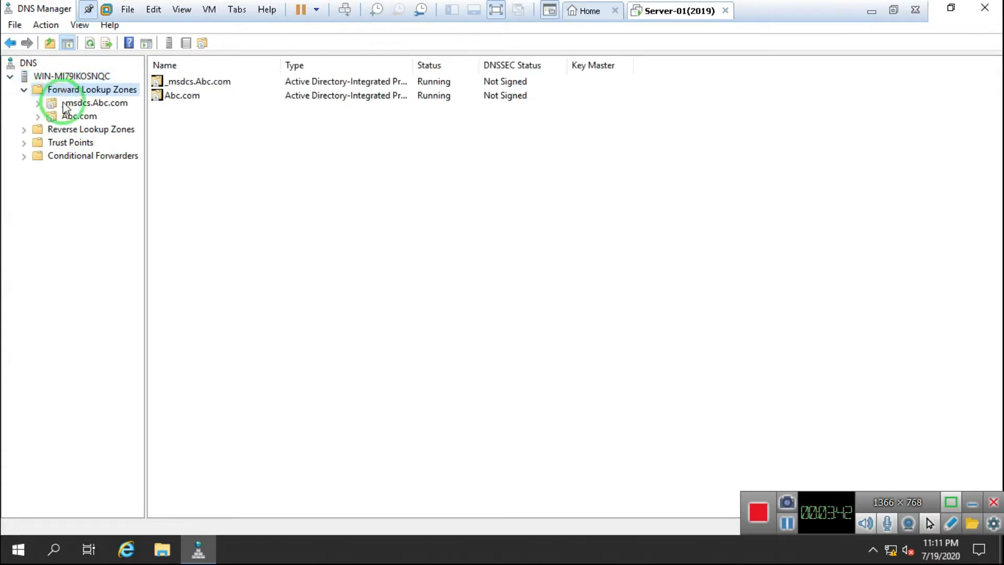
{"action": "double_click", "coordinate": [78, 116]}
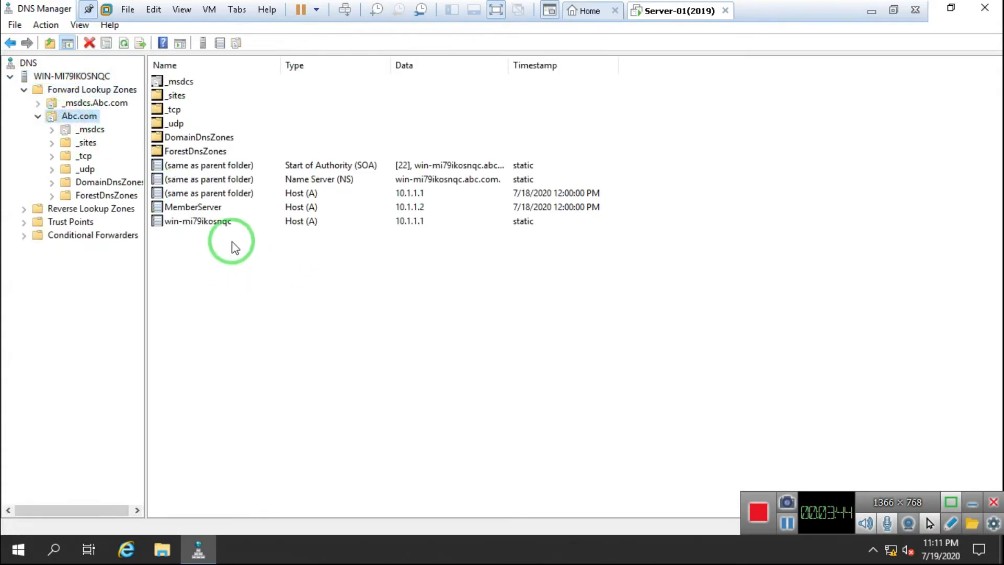
{"action": "left_click", "coordinate": [210, 223]}
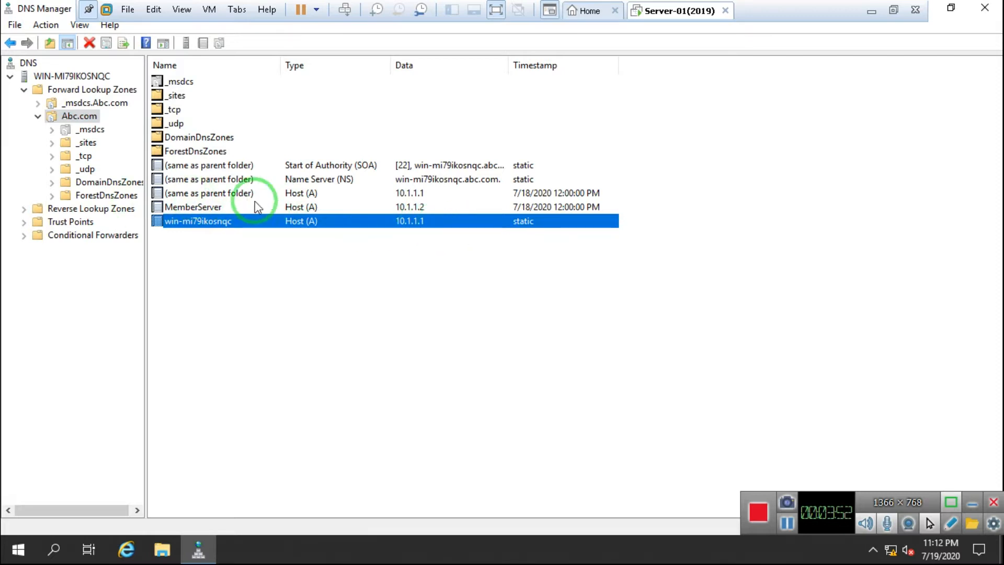
{"action": "left_click", "coordinate": [191, 210]}
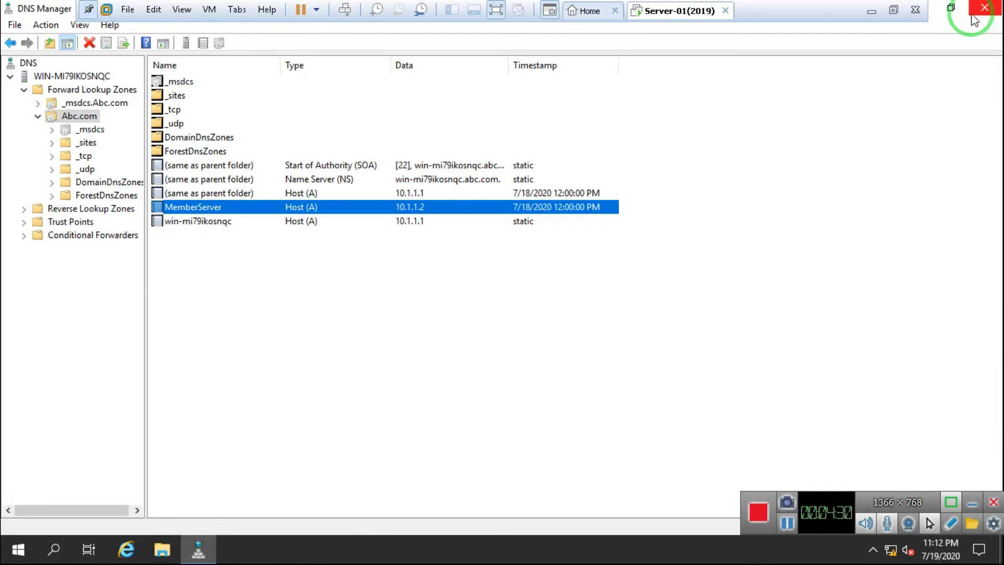
Step: Back in Paint, add heading 'Dns Works on Various Names:-' with indented item '1. Host Name.'
{"action": "left_click", "coordinate": [871, 11]}
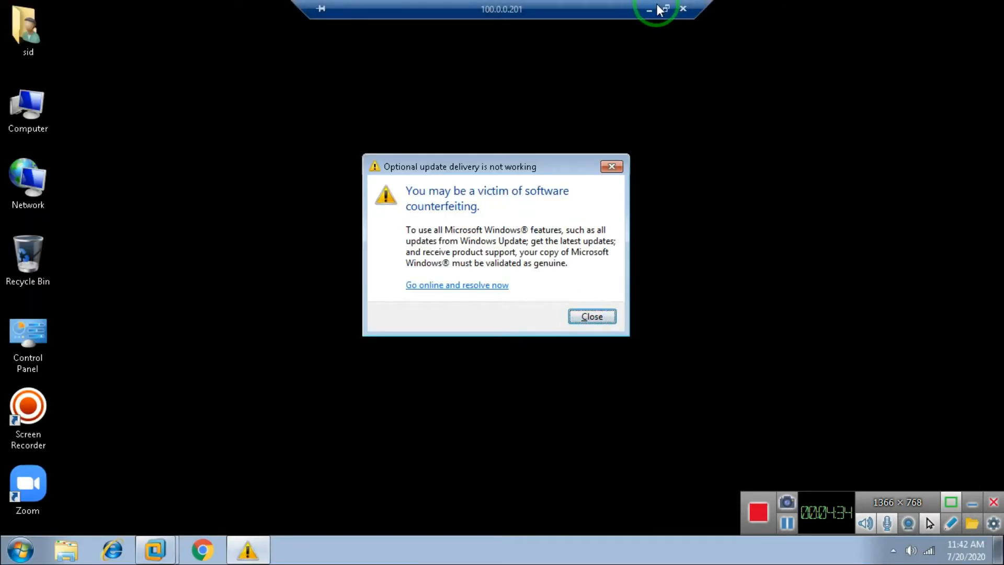
{"action": "left_click", "coordinate": [652, 7]}
{"action": "key", "text": "Return"}
{"action": "key", "text": "Return"}
{"action": "type", "text": "Dns Works on Various Names"}
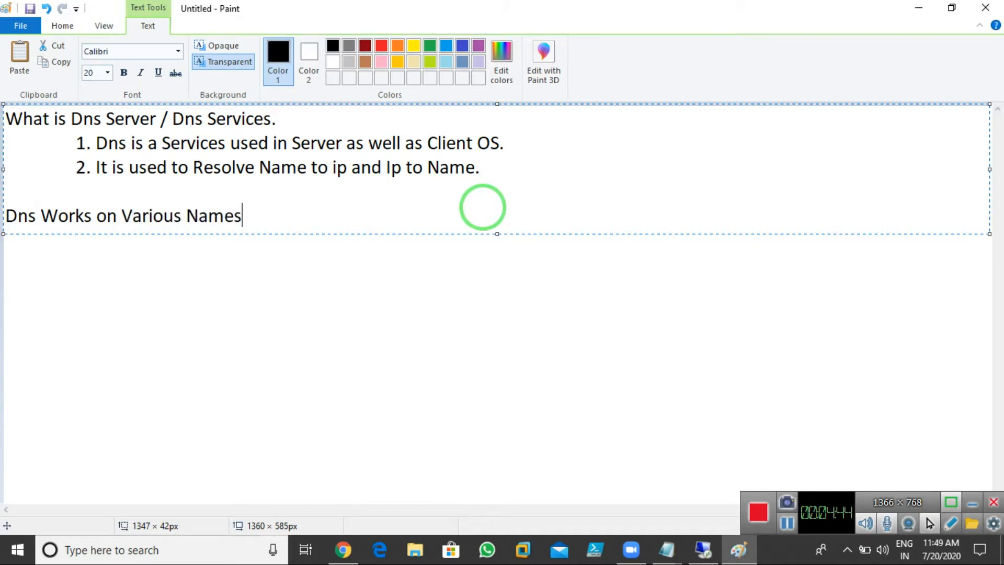
{"action": "type", "text": ":-"}
{"action": "key", "text": "Return"}
{"action": "key", "text": "Tab"}
{"action": "type", "text": "1. "}
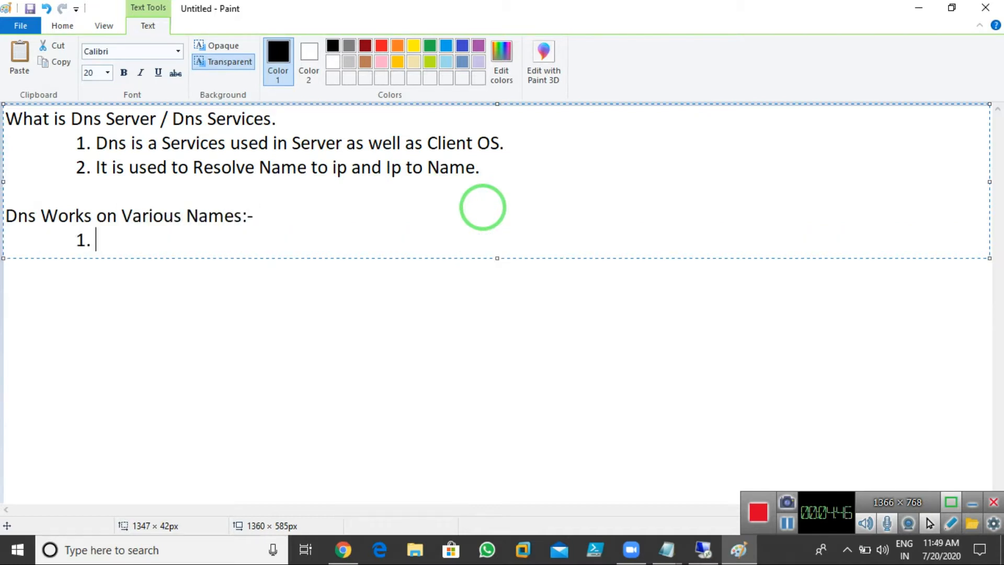
{"action": "type", "text": "Host Name"}
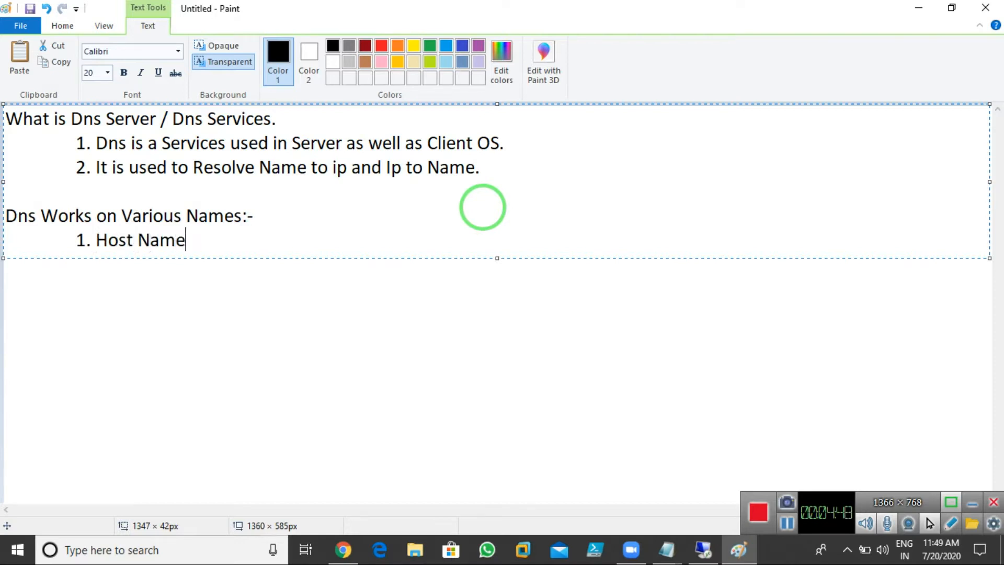
{"action": "type", "text": "."}
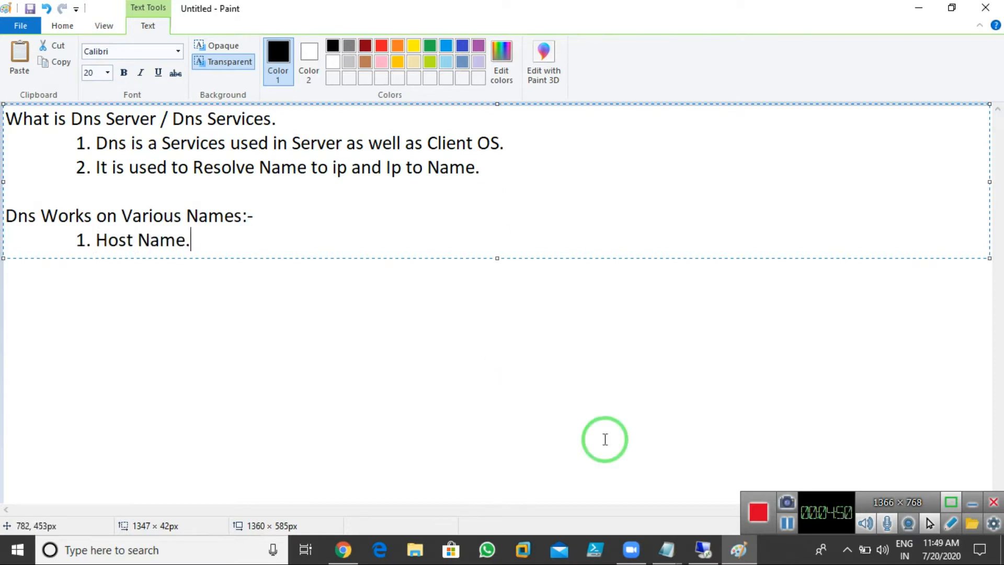
{"action": "left_click", "coordinate": [693, 558]}
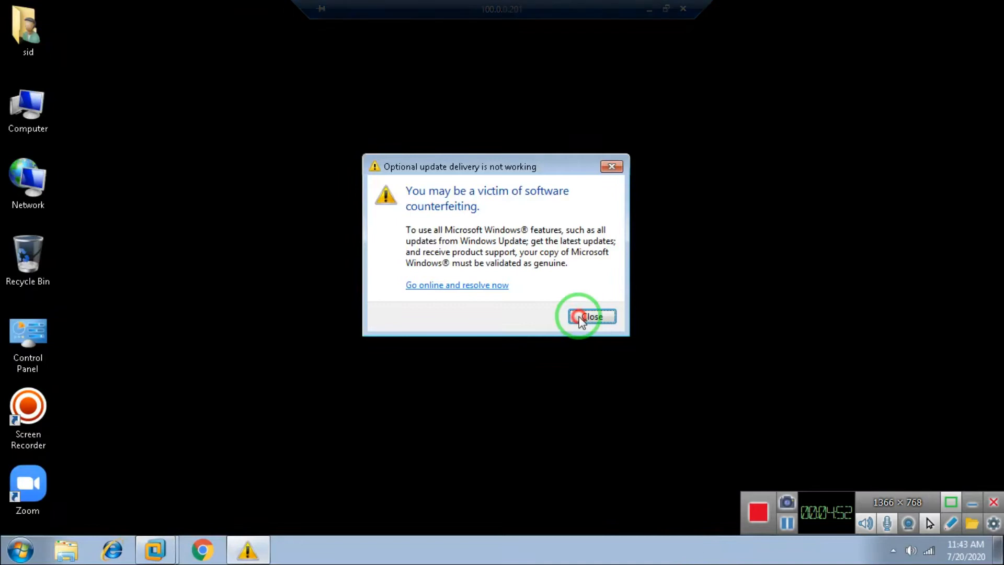
Step: Dismiss the counterfeiting warning and select the win-mi79ikosnqc record in the Server-01 VM
{"action": "left_click", "coordinate": [581, 316]}
{"action": "mouse_move", "coordinate": [154, 549]}
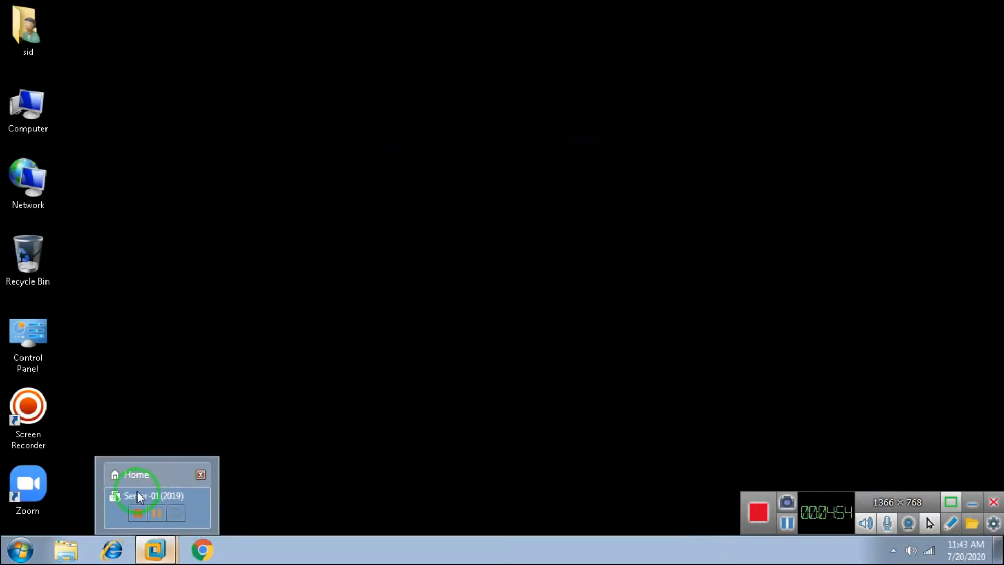
{"action": "left_click", "coordinate": [136, 490]}
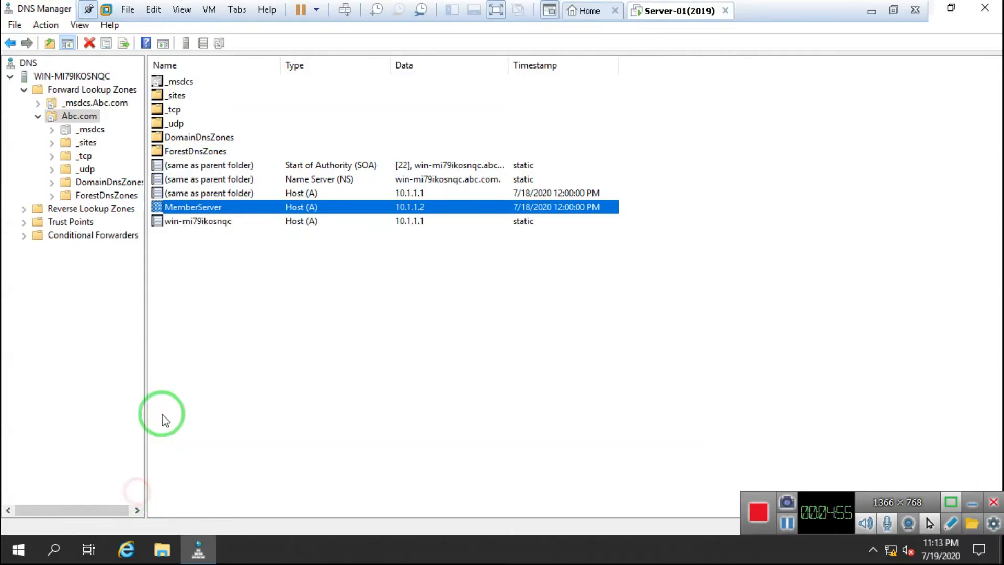
{"action": "left_click", "coordinate": [184, 223]}
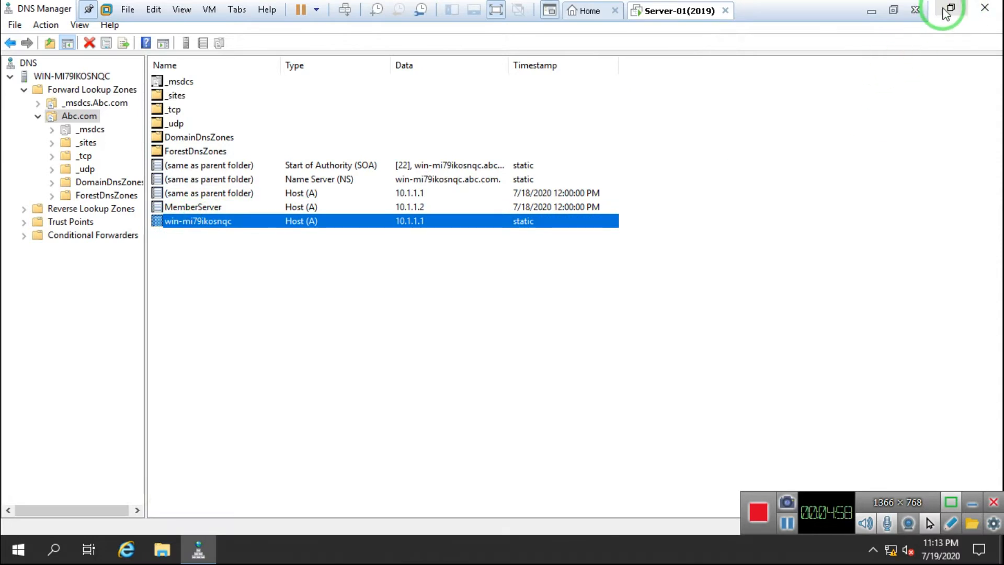
Step: Open This PC's system properties to check full computer name WIN-MI79IKOSNQC.Abc.com
{"action": "left_click", "coordinate": [947, 10]}
{"action": "left_click", "coordinate": [620, 47]}
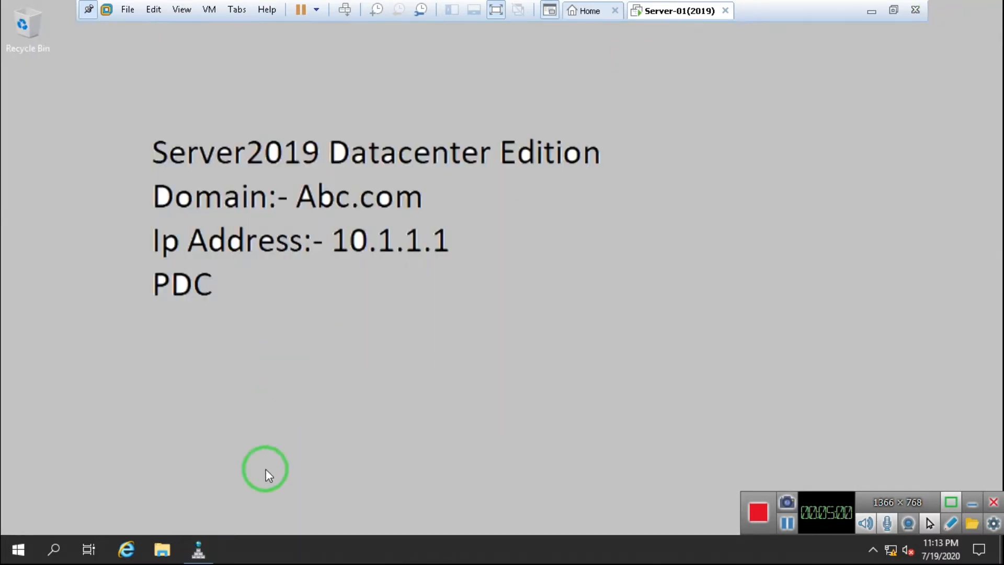
{"action": "left_click", "coordinate": [163, 550]}
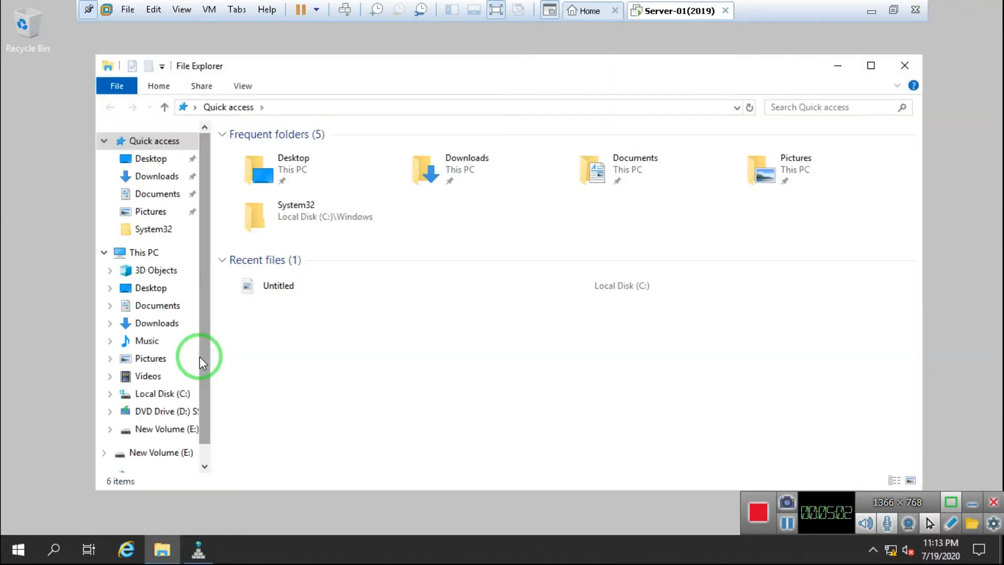
{"action": "left_click", "coordinate": [140, 255]}
{"action": "right_click", "coordinate": [140, 255]}
{"action": "left_click", "coordinate": [205, 447]}
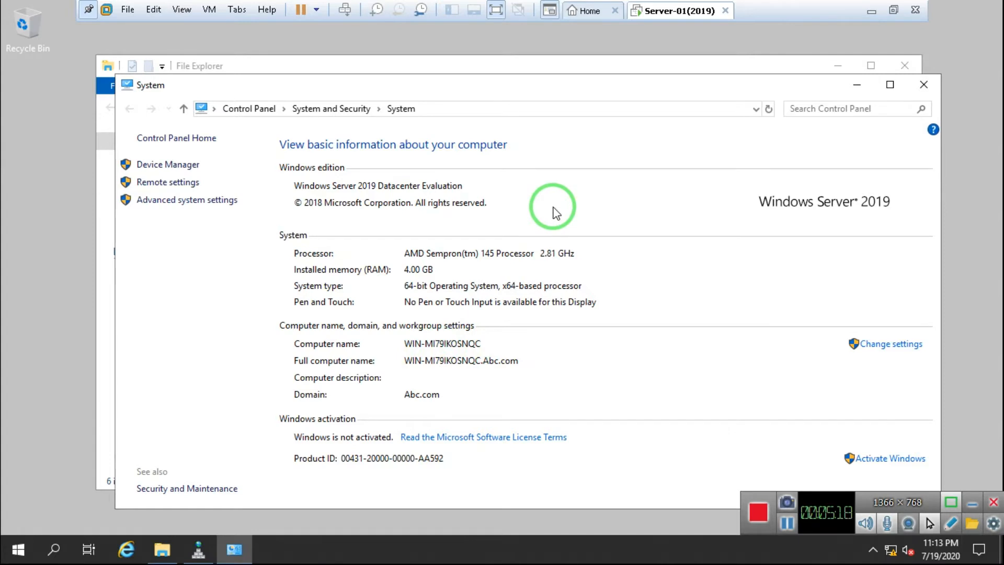
Step: Close the properties and file windows and bring DNS Manager back full-screen
{"action": "left_click", "coordinate": [923, 84]}
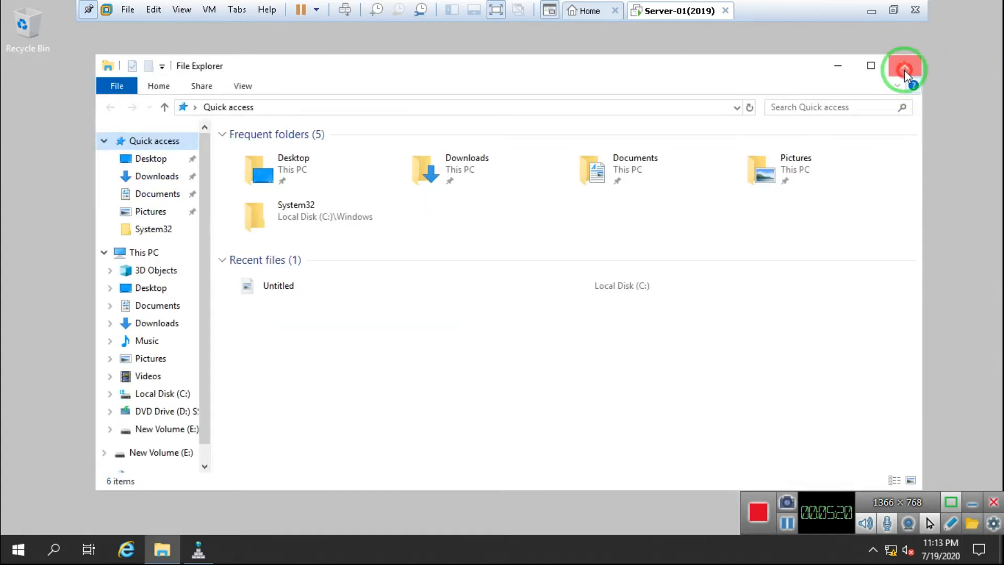
{"action": "left_click", "coordinate": [905, 71]}
{"action": "left_click", "coordinate": [210, 549]}
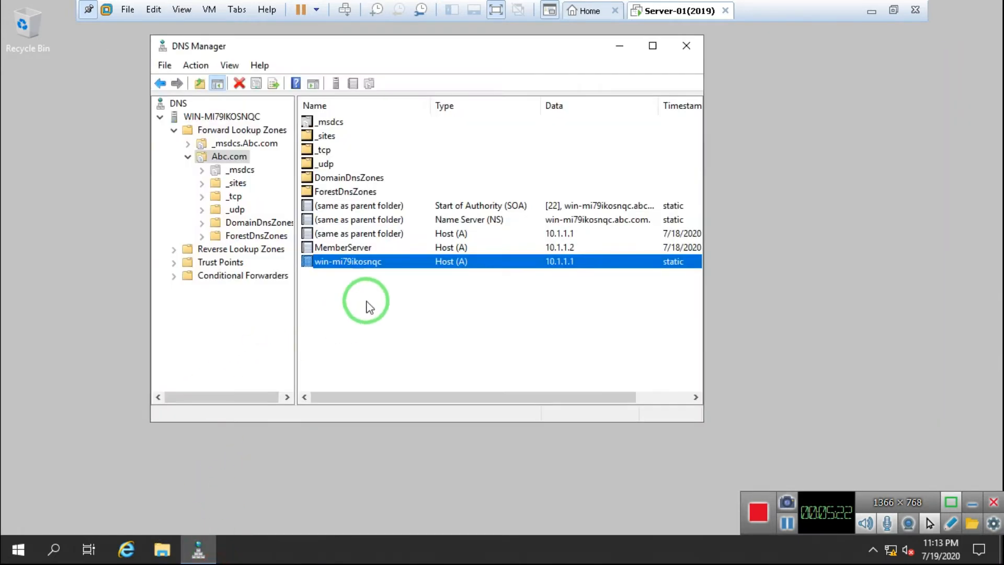
{"action": "left_click", "coordinate": [652, 45]}
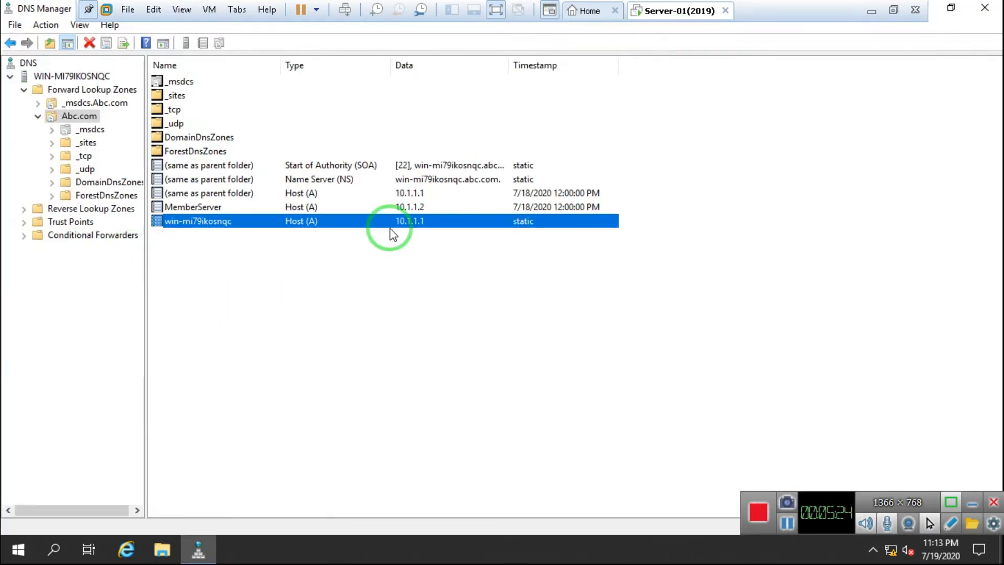
Step: In Paint, add indented item '2. FQDN (Fully Qualified Domain Name).'
{"action": "mouse_move", "coordinate": [460, 6]}
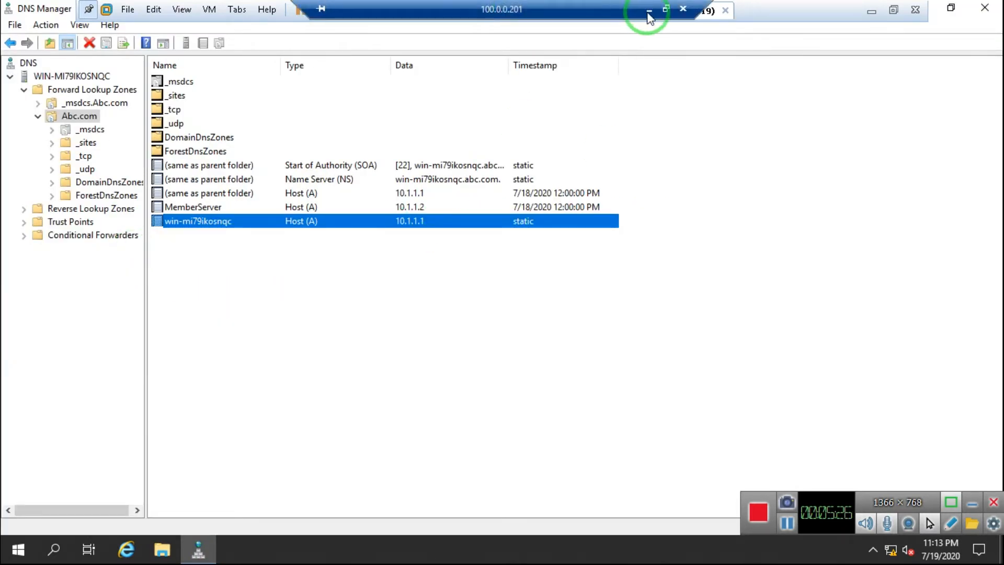
{"action": "left_click", "coordinate": [648, 11]}
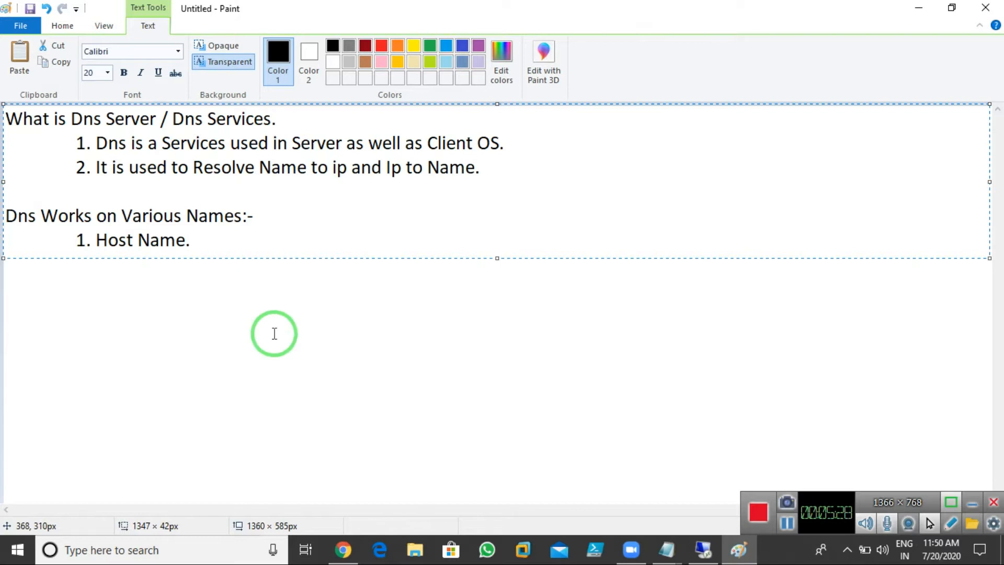
{"action": "key", "text": "Return"}
{"action": "key", "text": "Tab"}
{"action": "type", "text": "2."}
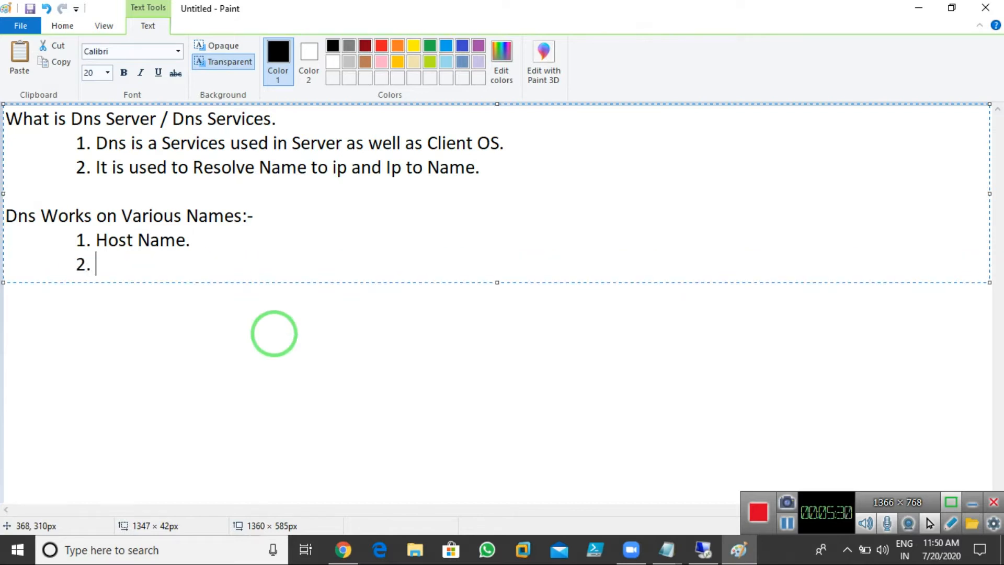
{"action": "type", "text": " FQDN"}
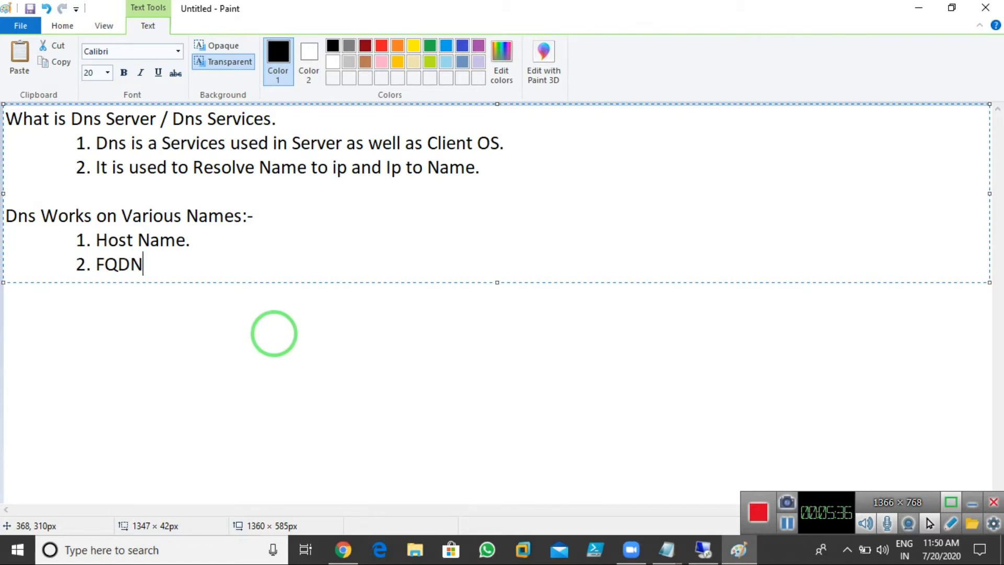
{"action": "type", "text": " (Fully Qualifi"}
{"action": "key", "text": "BackSpace"}
{"action": "key", "text": "BackSpace"}
{"action": "type", "text": "fied Domain "}
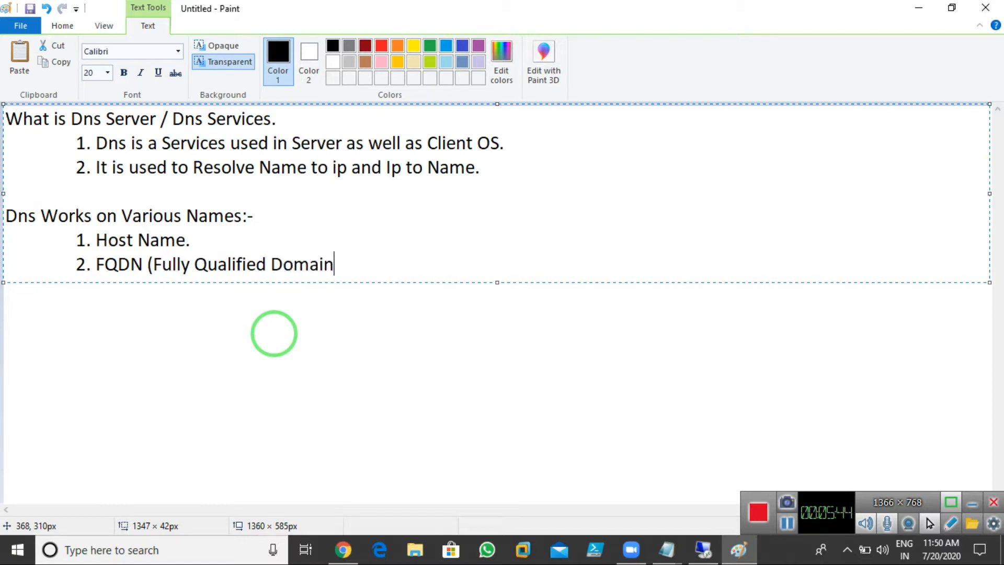
{"action": "type", "text": "Name("}
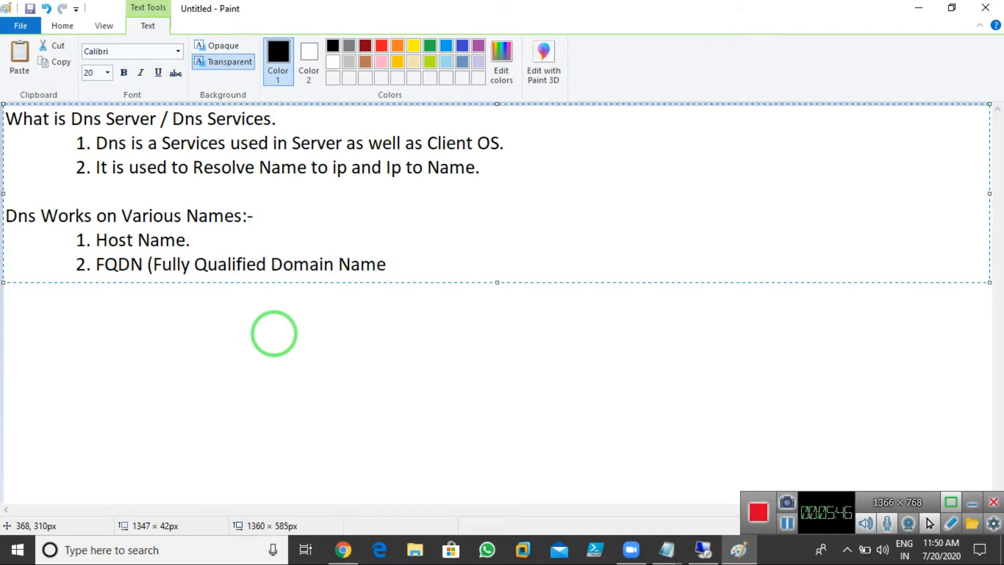
{"action": "key", "text": "BackSpace"}
{"action": "type", "text": ")."}
Step: Add the indented line 'COmputer Name + Domain Name = FQDN' beneath the FQDN item
{"action": "key", "text": "Return"}
{"action": "key", "text": "Tab"}
{"action": "key", "text": "Tab"}
{"action": "key", "text": "Tab"}
{"action": "key", "text": "Tab"}
{"action": "type", "text": "CO"}
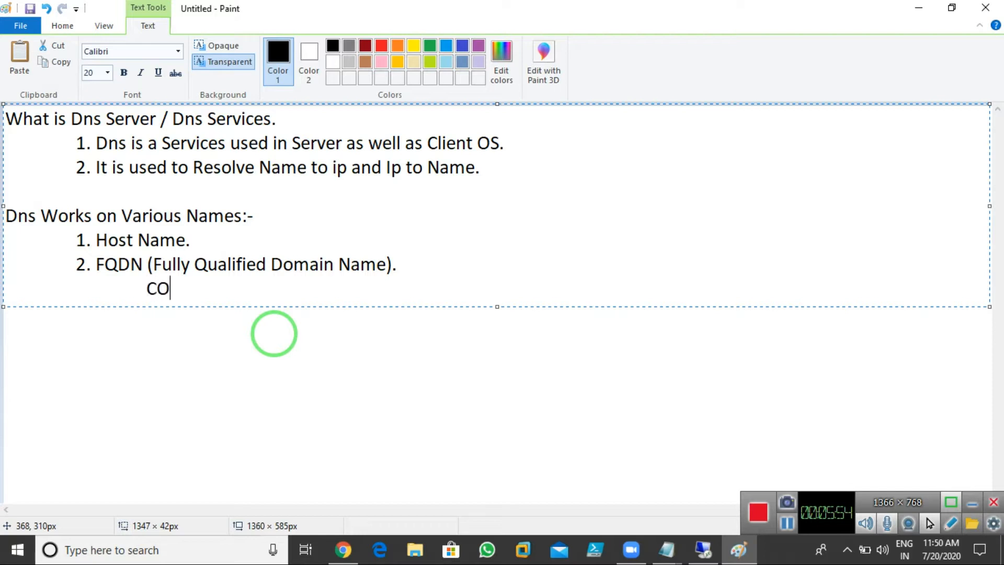
{"action": "type", "text": "mputer Name ="}
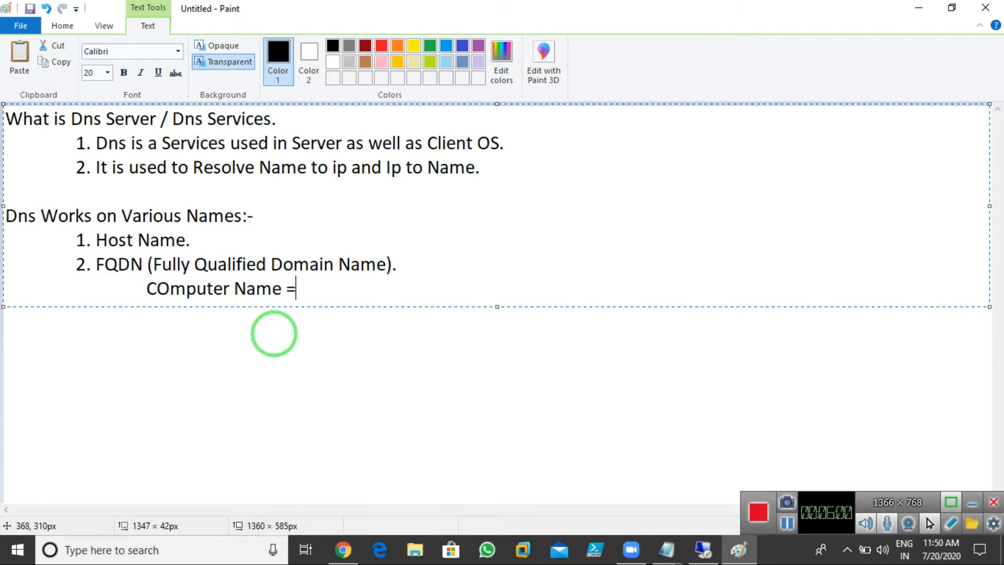
{"action": "key", "text": "BackSpace"}
{"action": "type", "text": "+ Domain Name = FQ"}
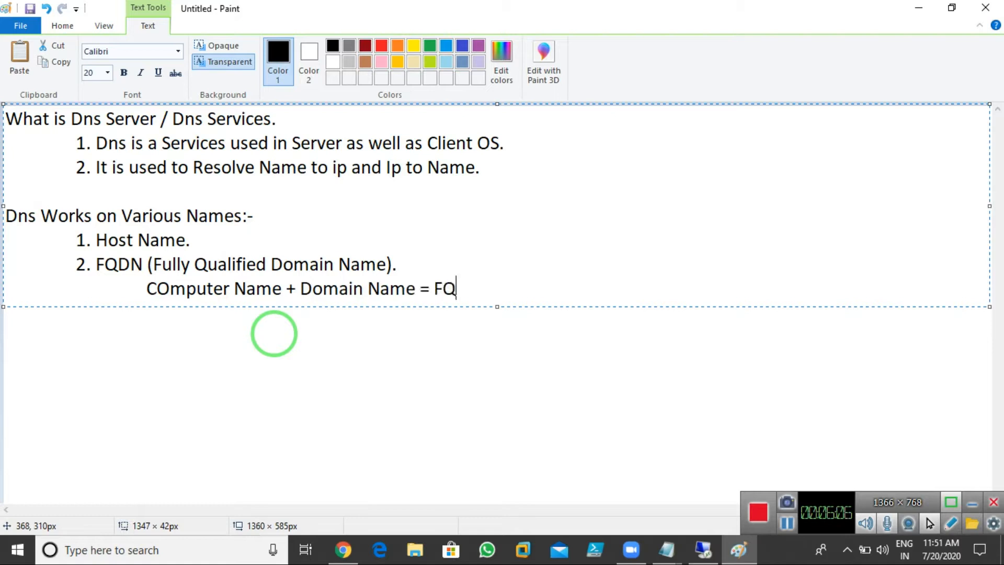
{"action": "type", "text": "Dn"}
{"action": "key", "text": "BackSpace"}
{"action": "type", "text": "N"}
{"action": "left_click", "coordinate": [704, 549]}
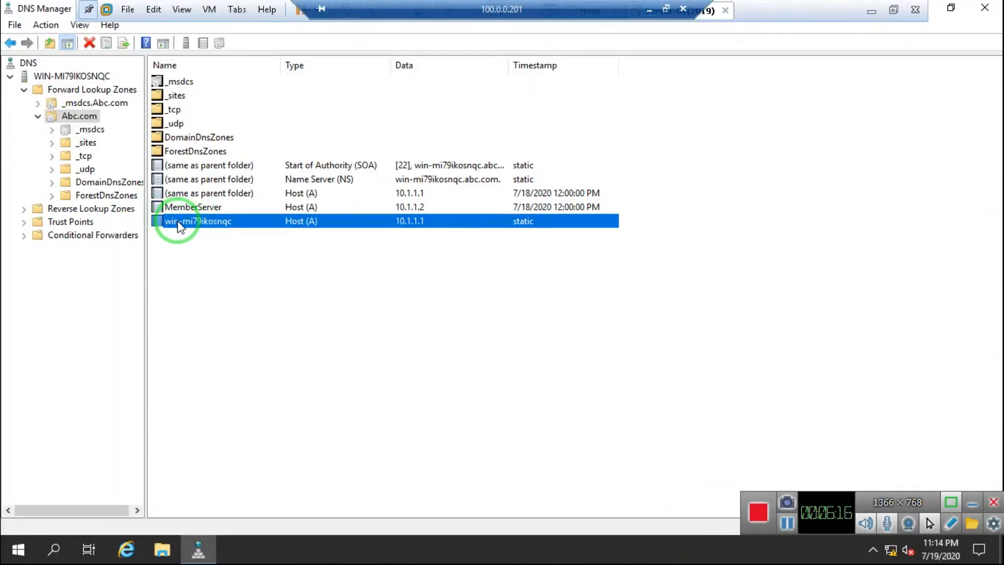
Step: Show the VM's System properties, tracing WIN-MI79IKOSNQC.Abc.com, then minimize the VM window
{"action": "left_click", "coordinate": [949, 9]}
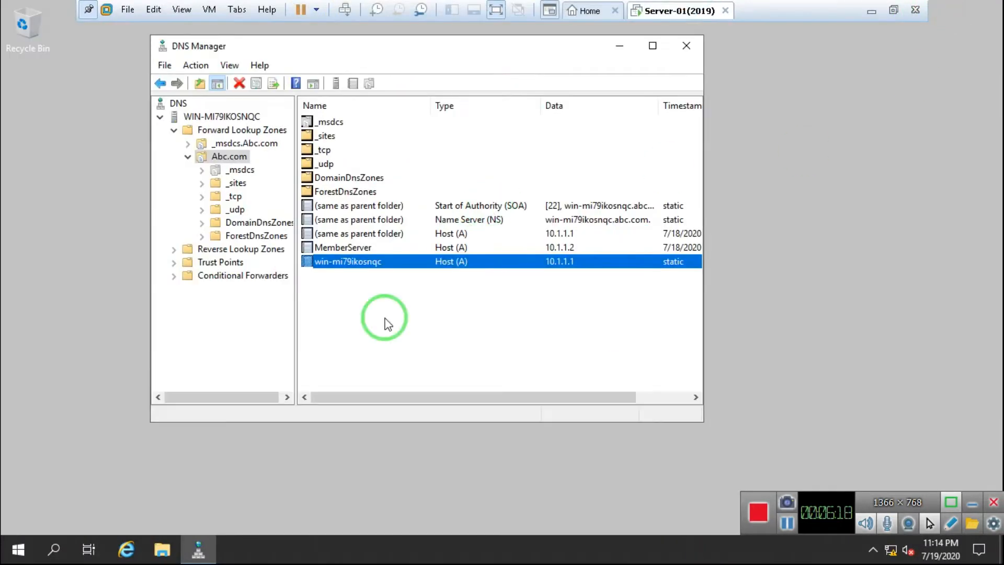
{"action": "left_click", "coordinate": [162, 549]}
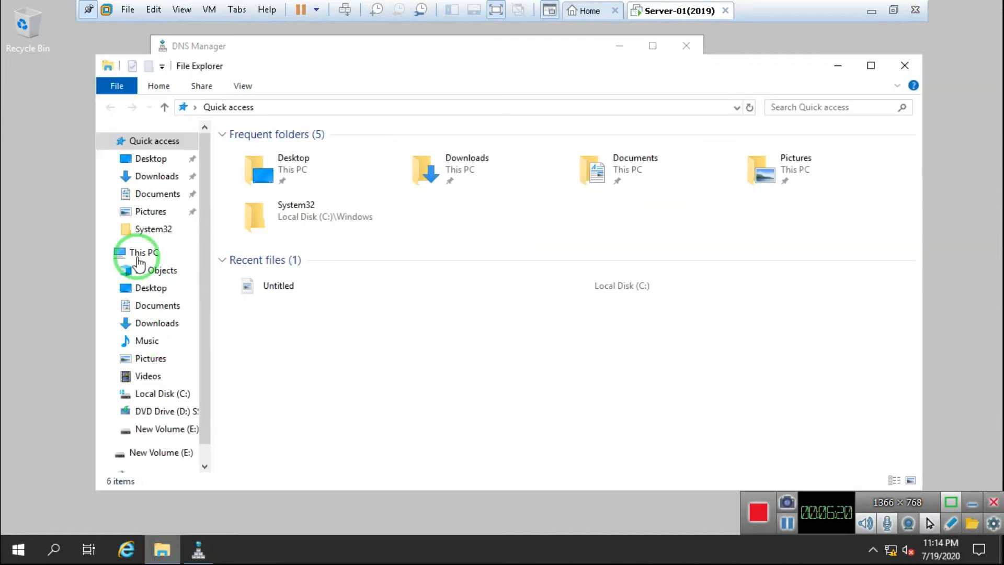
{"action": "right_click", "coordinate": [146, 255]}
{"action": "left_click", "coordinate": [242, 448]}
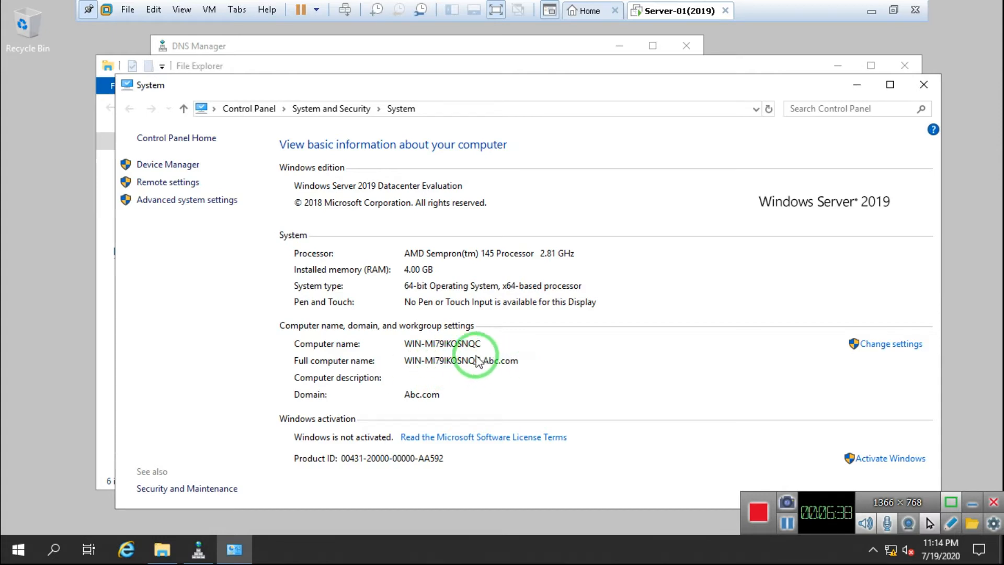
{"action": "left_click_drag", "start_coordinate": [407, 361], "coordinate": [500, 362]}
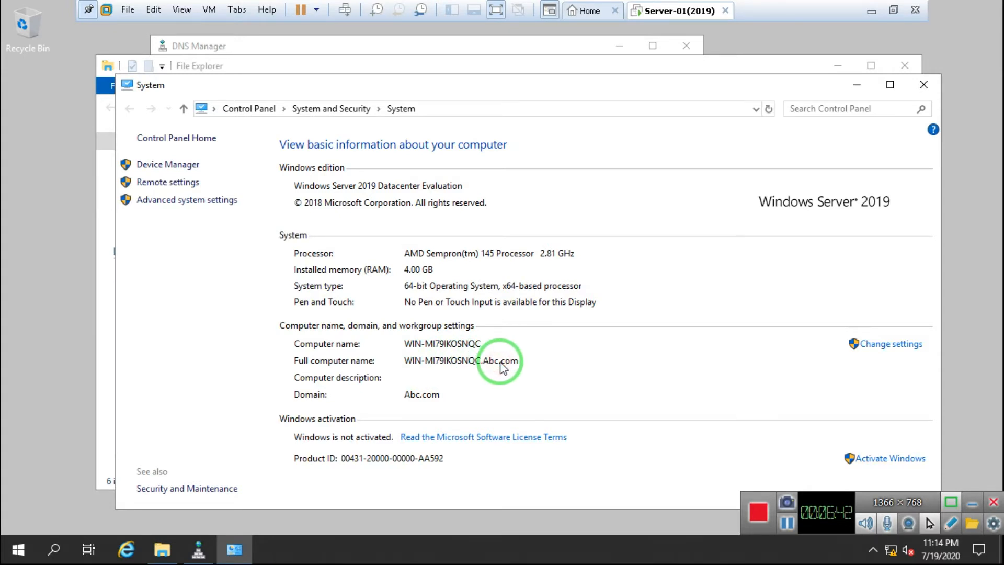
{"action": "left_click", "coordinate": [866, 15]}
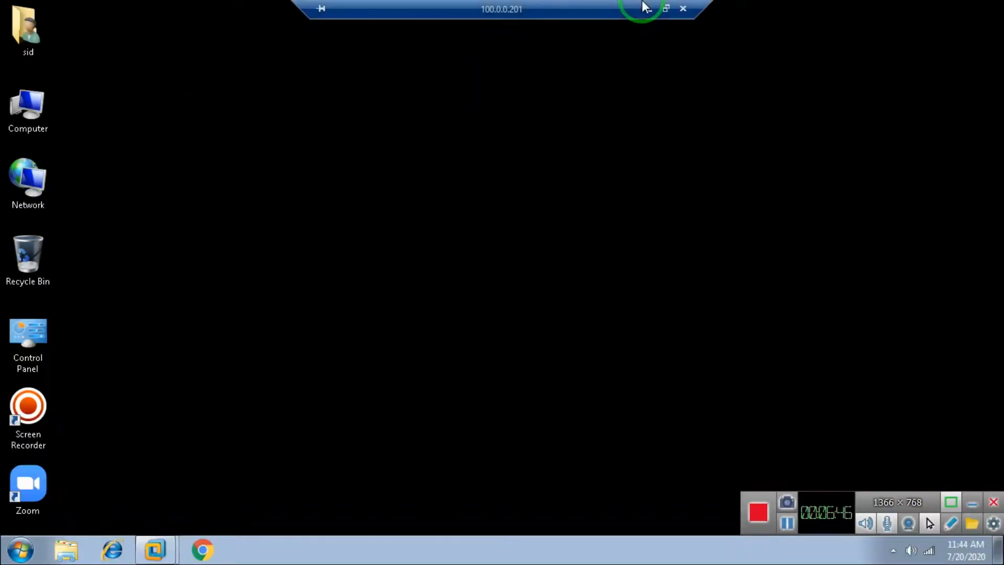
Step: Back in Paint, highlight the Host Name and FQDN items, then place the cursor after the formula
{"action": "left_click", "coordinate": [646, 8]}
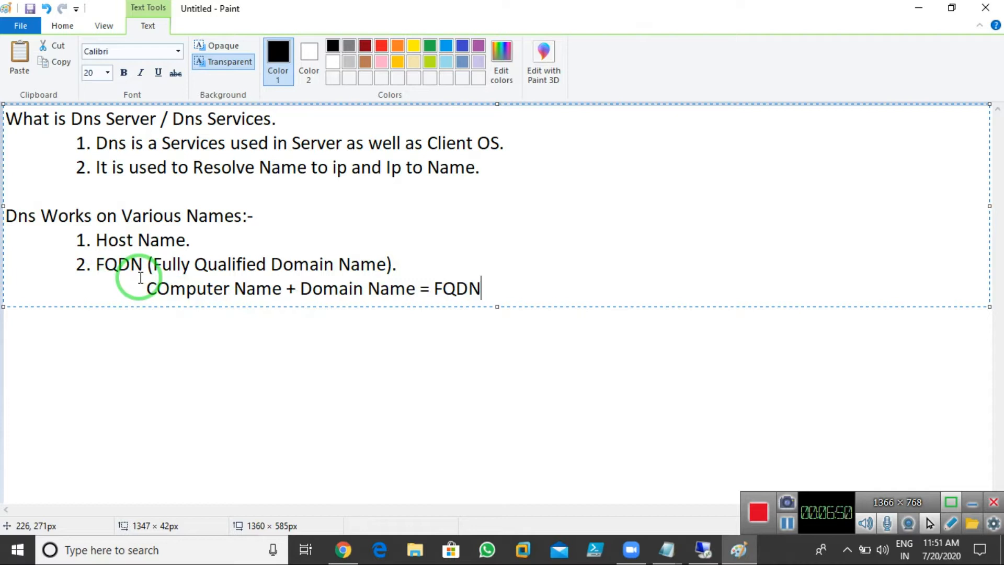
{"action": "left_click", "coordinate": [111, 236]}
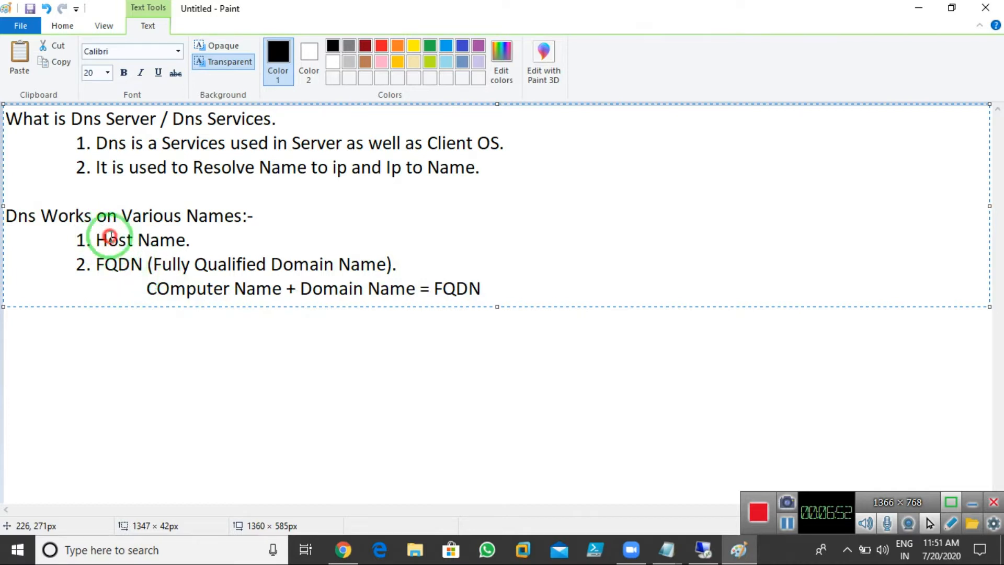
{"action": "left_click_drag", "start_coordinate": [110, 236], "coordinate": [186, 216]}
{"action": "left_click_drag", "start_coordinate": [96, 264], "coordinate": [393, 282]}
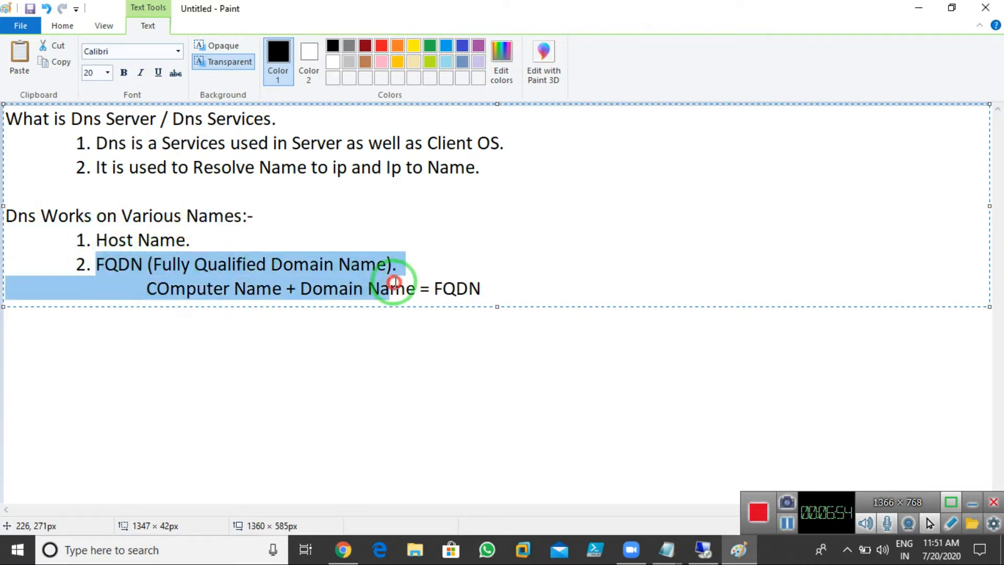
{"action": "left_click", "coordinate": [272, 237]}
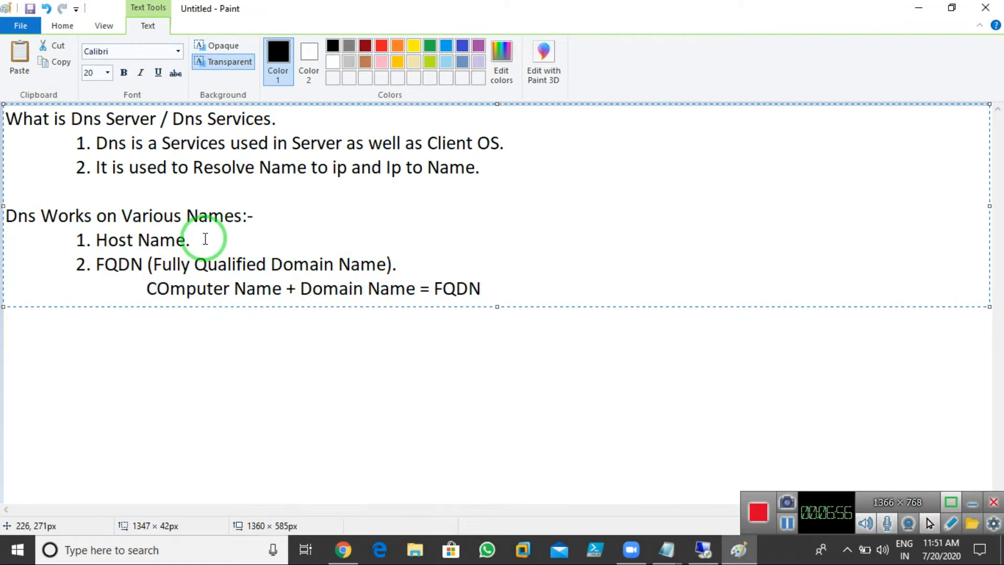
{"action": "left_click", "coordinate": [503, 288]}
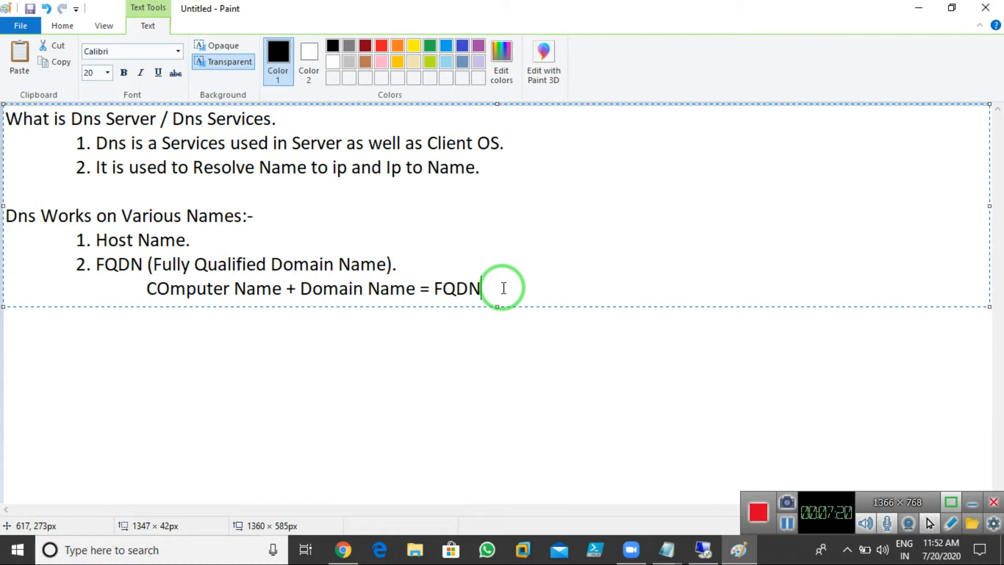
Step: Add a new heading 'Dns Components:-' below the FQDN formula
{"action": "key", "text": "Return"}
{"action": "key", "text": "Return"}
{"action": "type", "text": "Dns Com"}
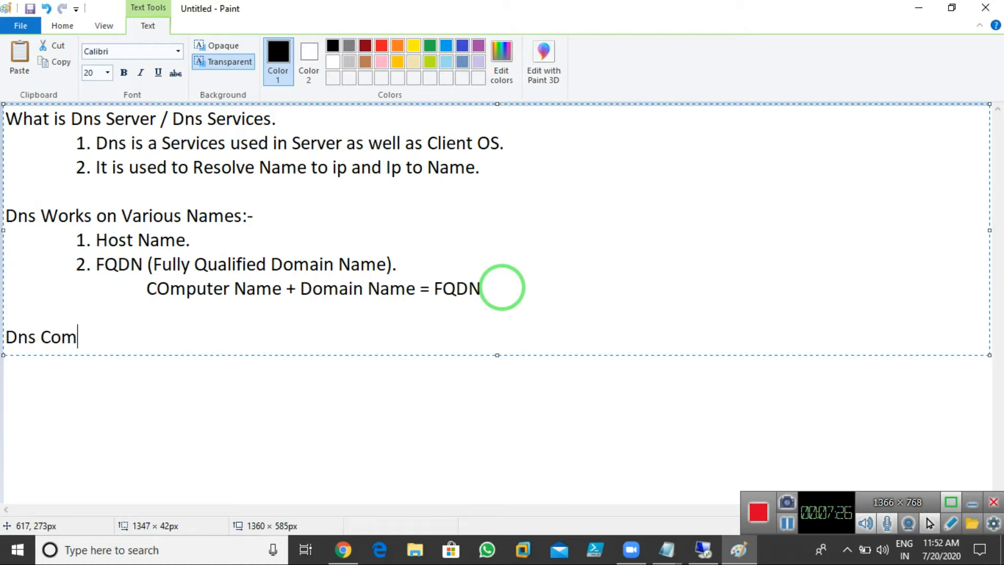
{"action": "type", "text": "ponents:-"}
Step: Add the indented first item '1. Dns Server' under the heading
{"action": "key", "text": "Return"}
{"action": "key", "text": "Tab"}
{"action": "key", "text": "Tab"}
{"action": "type", "text": "1."}
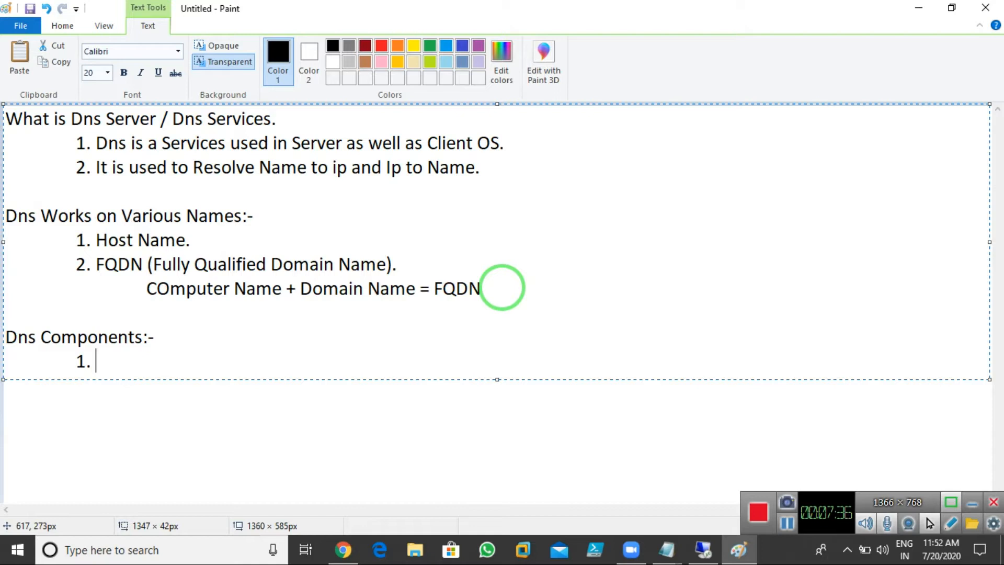
{"action": "type", "text": "DNs Server"}
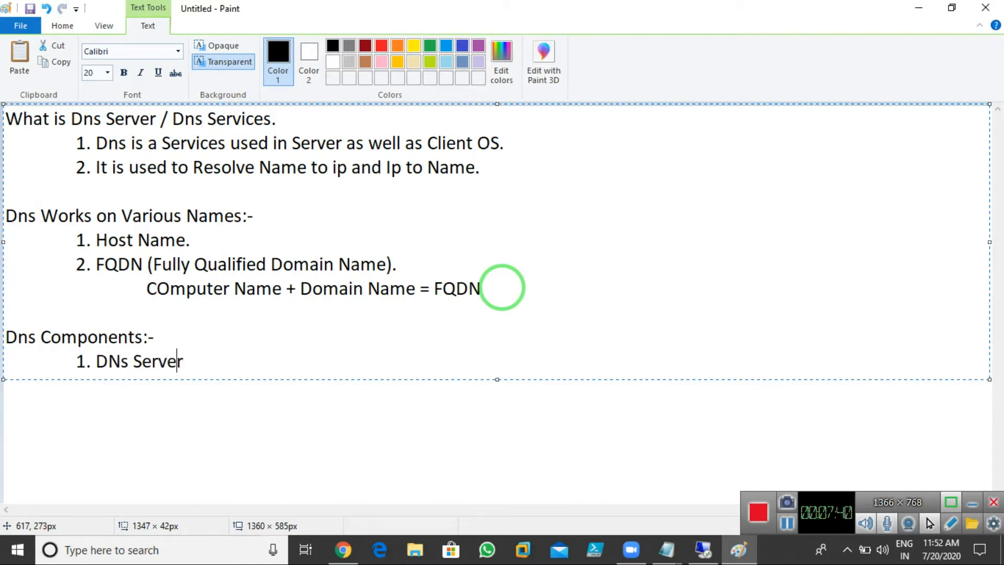
{"action": "type", "text": "N"}
{"action": "key", "text": "BackSpace"}
{"action": "type", "text": "n"}
{"action": "key", "text": "Right"}
{"action": "key", "text": "Right"}
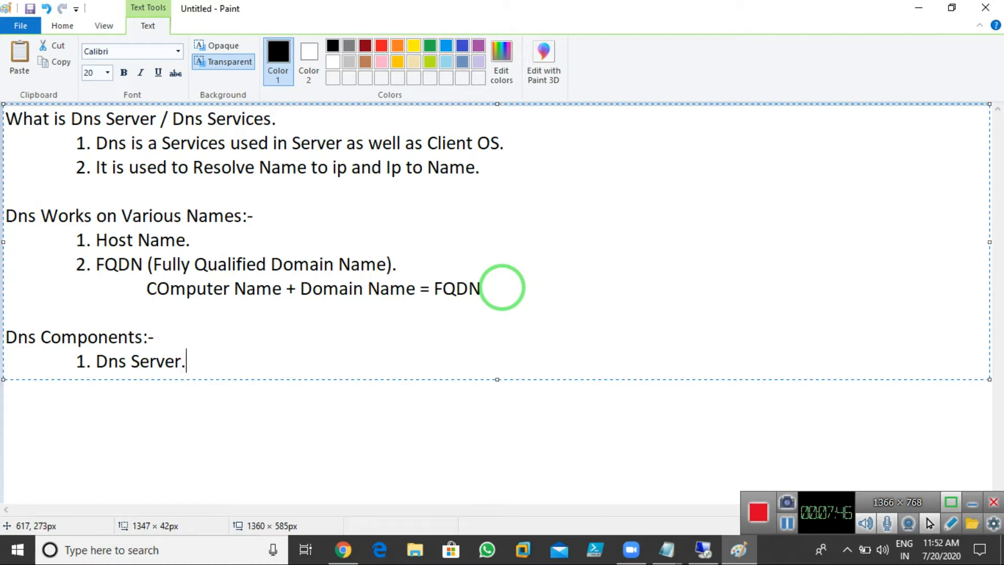
Step: Switch to the Server-01(2019) VM, close System and File Explorer, and maximize DNS Manager
{"action": "left_click", "coordinate": [703, 549]}
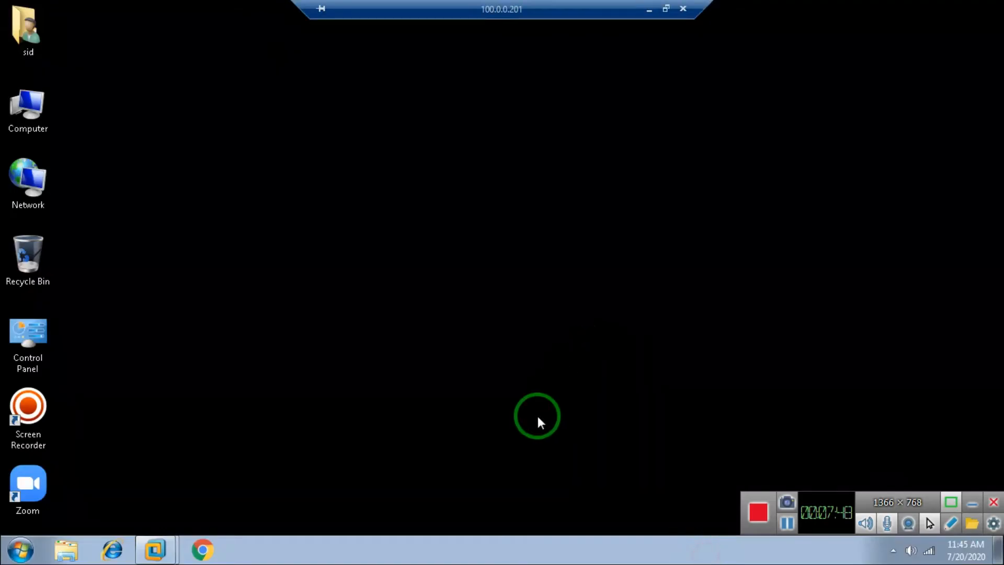
{"action": "mouse_move", "coordinate": [156, 549]}
{"action": "left_click", "coordinate": [155, 490]}
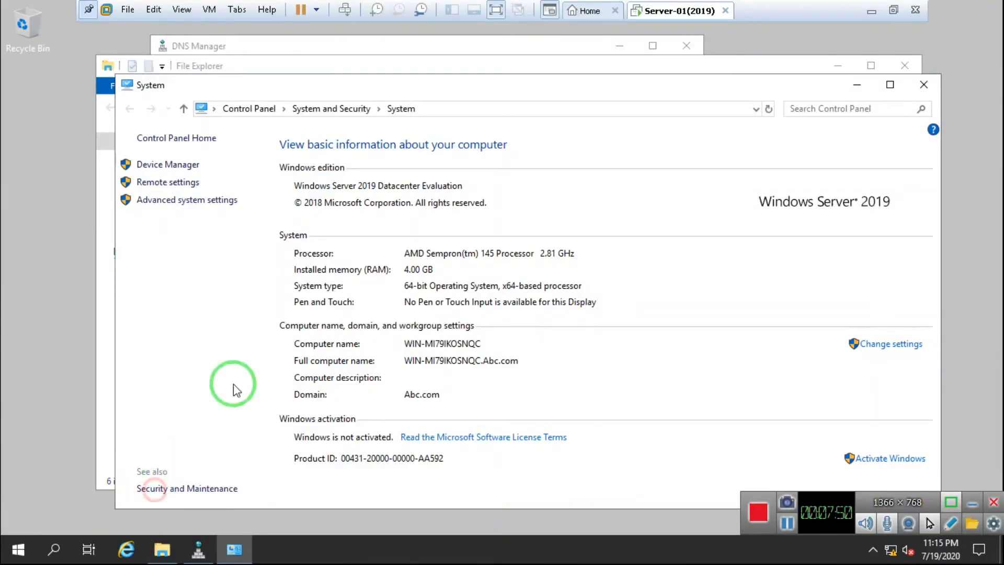
{"action": "left_click", "coordinate": [923, 82]}
{"action": "left_click", "coordinate": [905, 65]}
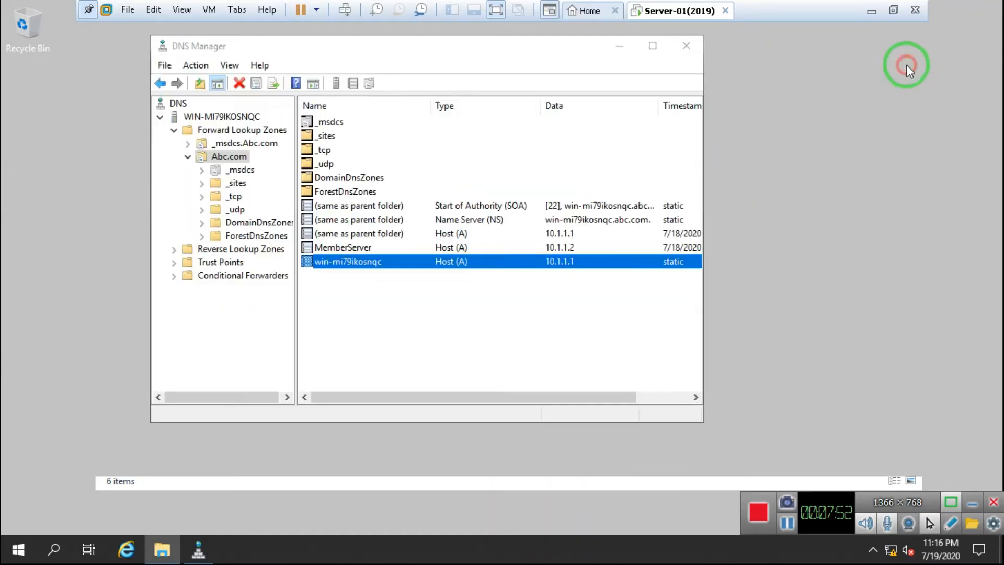
{"action": "left_click", "coordinate": [652, 46]}
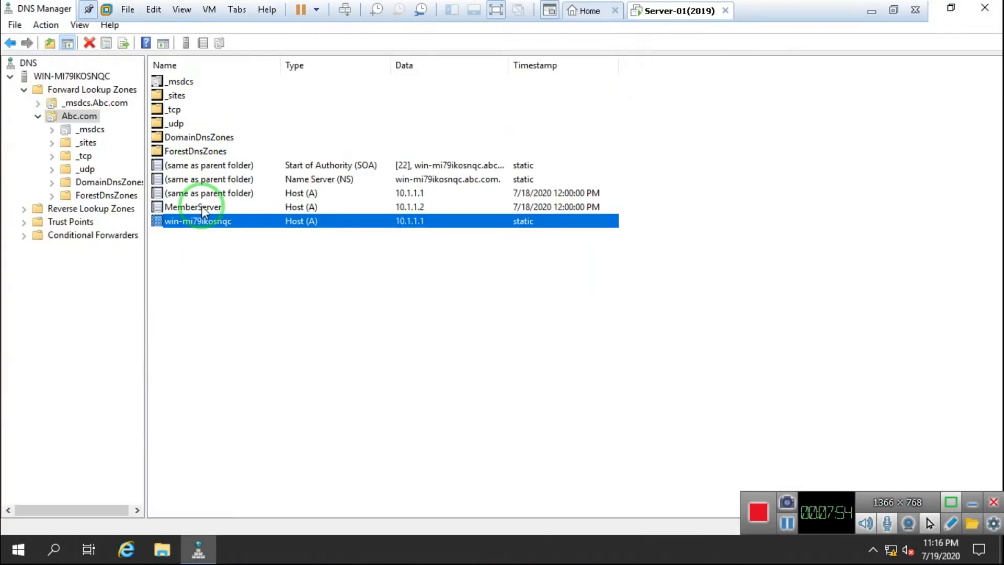
Step: Point out the MemberServer and win-mi79ikosnqc host records, then minimize the VM
{"action": "left_click", "coordinate": [205, 209]}
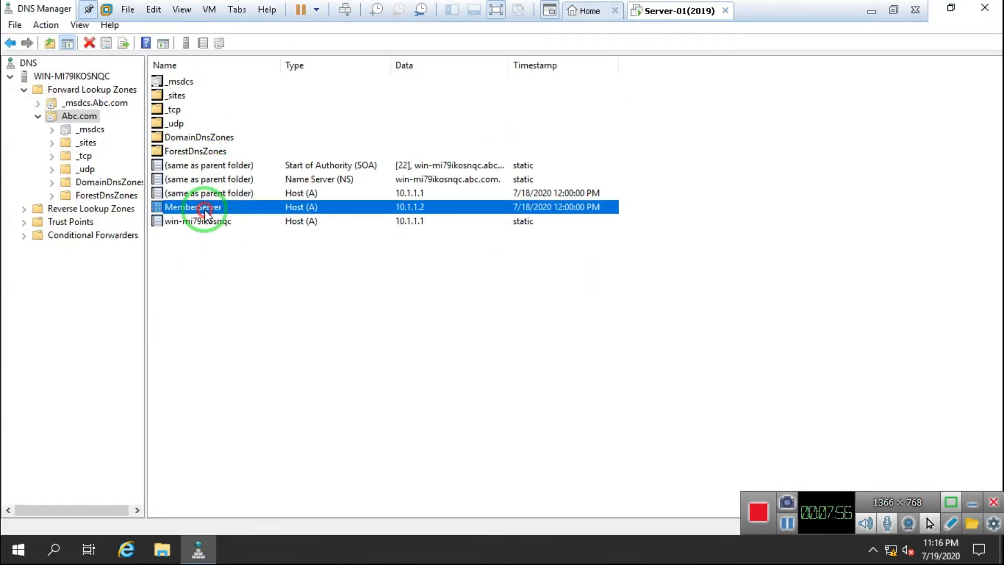
{"action": "left_click", "coordinate": [218, 222]}
{"action": "left_click", "coordinate": [208, 212]}
{"action": "left_click", "coordinate": [214, 223]}
{"action": "left_click", "coordinate": [208, 209]}
{"action": "left_click", "coordinate": [211, 223]}
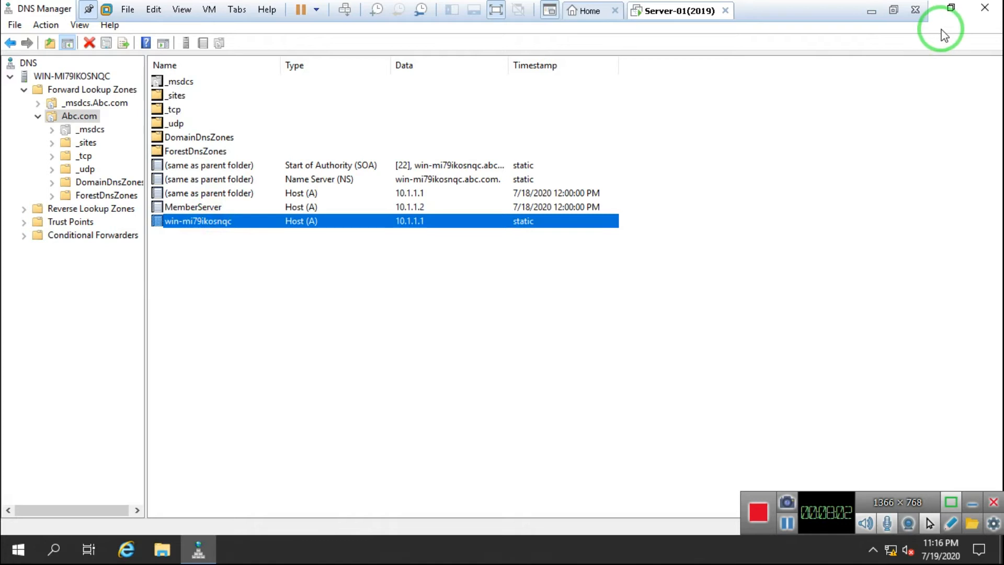
{"action": "left_click", "coordinate": [869, 15]}
{"action": "left_click", "coordinate": [155, 546]}
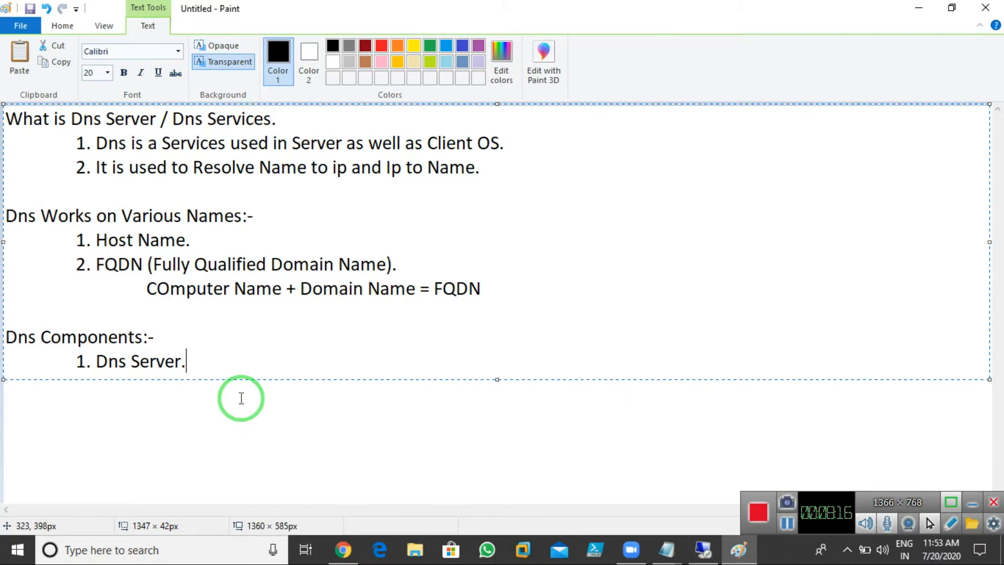
Step: Describe Dns Server as 'The Dedicated Who Maintians Dns Records and Dns Zones.'
{"action": "type", "text": "The Dedicated Who "}
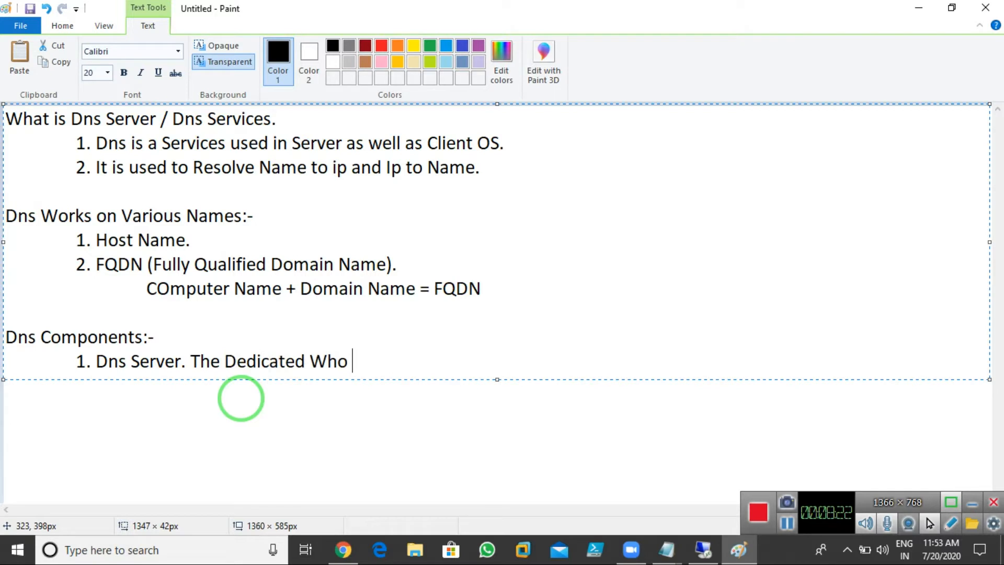
{"action": "type", "text": "Maintia"}
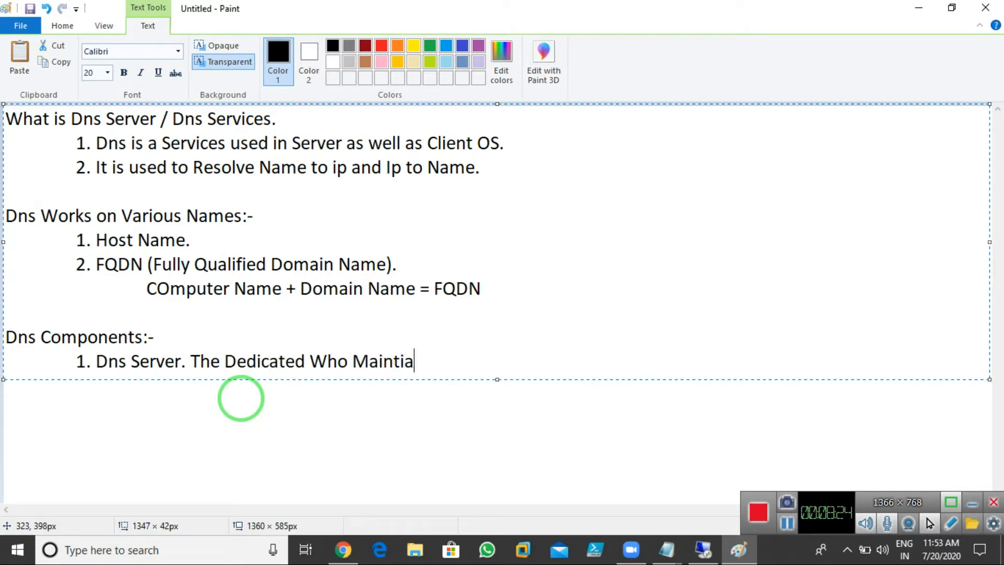
{"action": "type", "text": "ns Dns "}
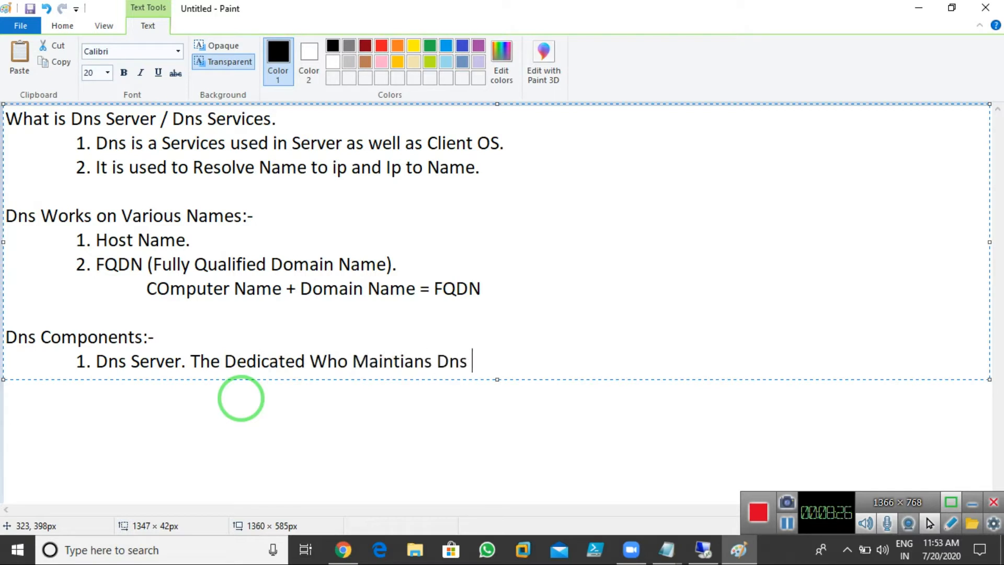
{"action": "type", "text": "Records a d"}
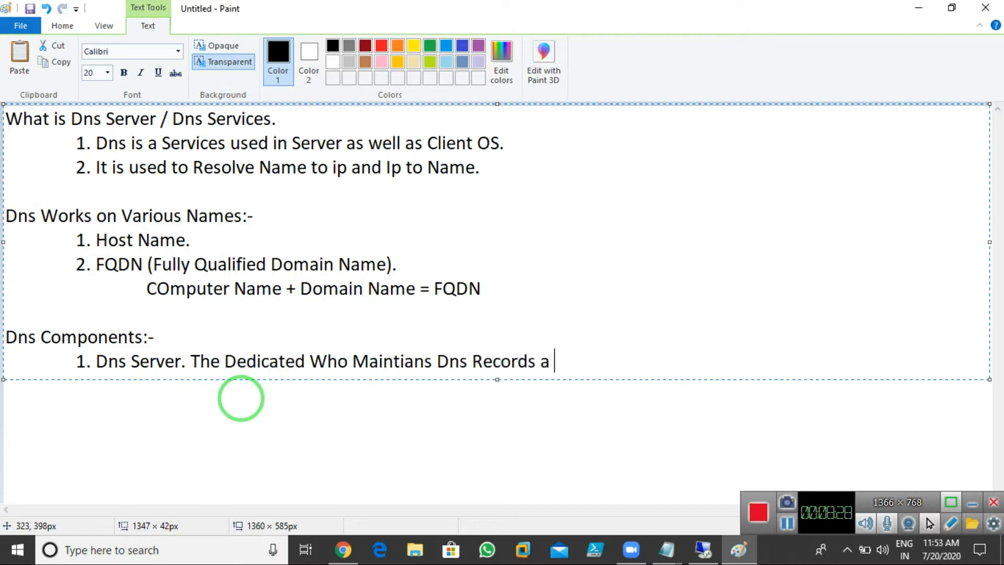
{"action": "key", "text": "BackSpace"}
{"action": "key", "text": "BackSpace"}
{"action": "type", "text": "nd Dns Zones"}
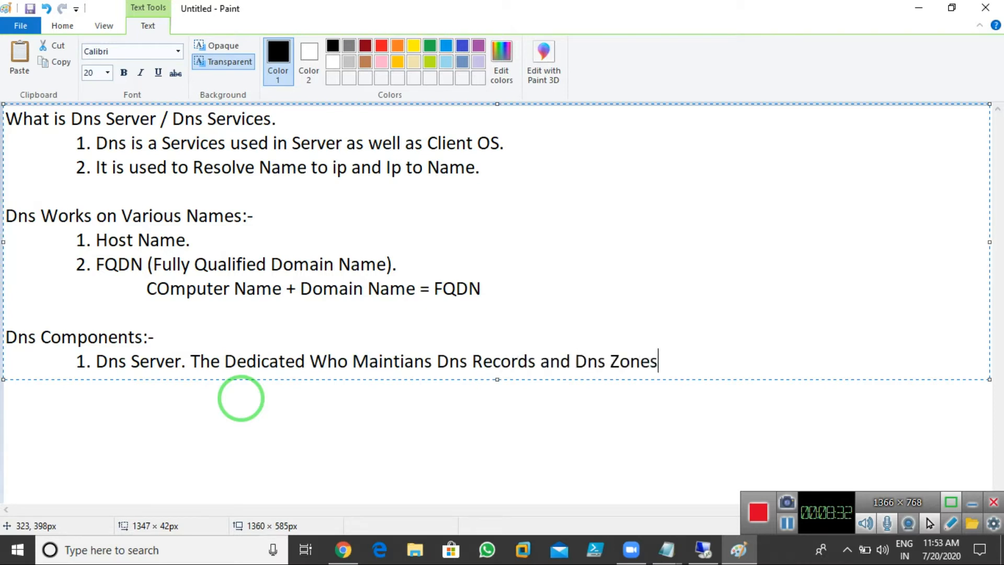
{"action": "type", "text": "."}
Step: Add the indented second item '2. Dns Zone.' to the list
{"action": "key", "text": "Return"}
{"action": "key", "text": "Tab"}
{"action": "key", "text": "Tab"}
{"action": "type", "text": "2. "}
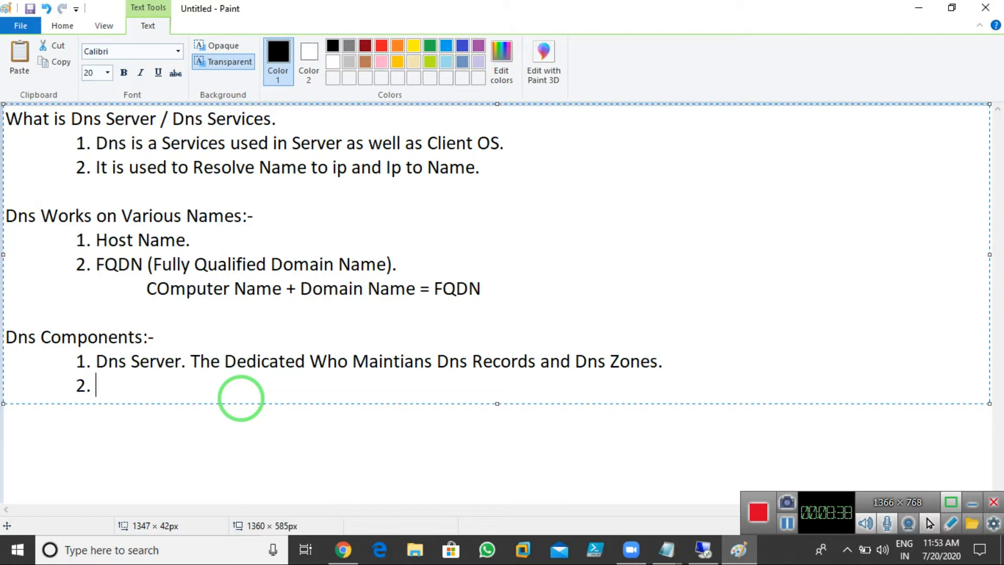
{"action": "type", "text": "DN"}
{"action": "key", "text": "BackSpace"}
{"action": "type", "text": "ns Zone."}
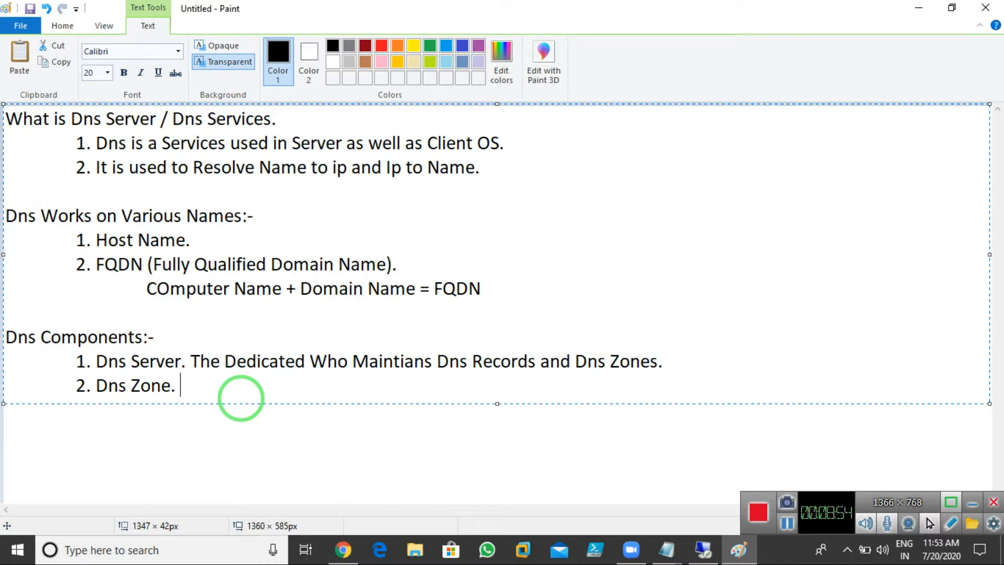
{"action": "left_click", "coordinate": [703, 549]}
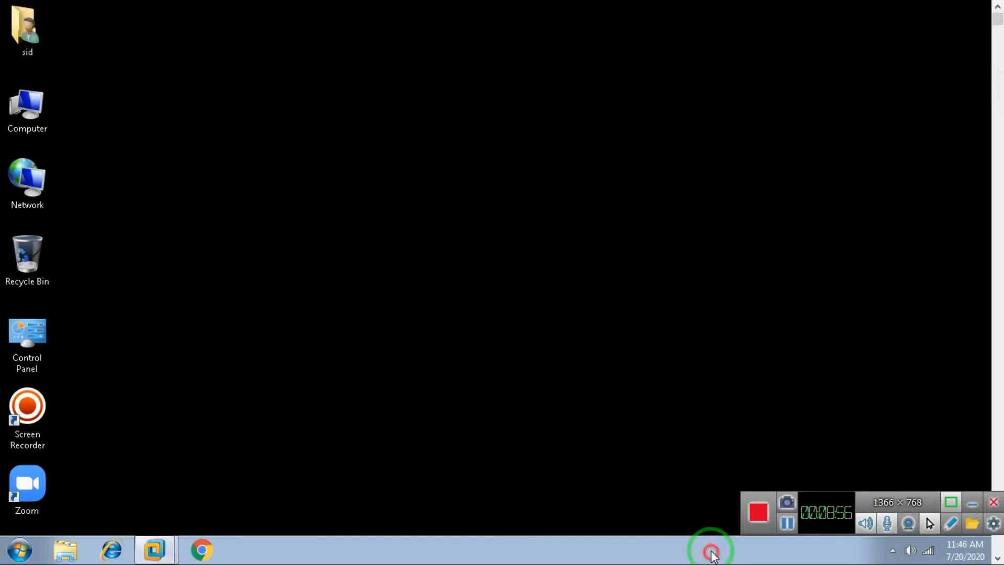
Step: Show the Abc.com records in Server-01's DNS Manager, then minimize back to Paint
{"action": "mouse_move", "coordinate": [154, 549]}
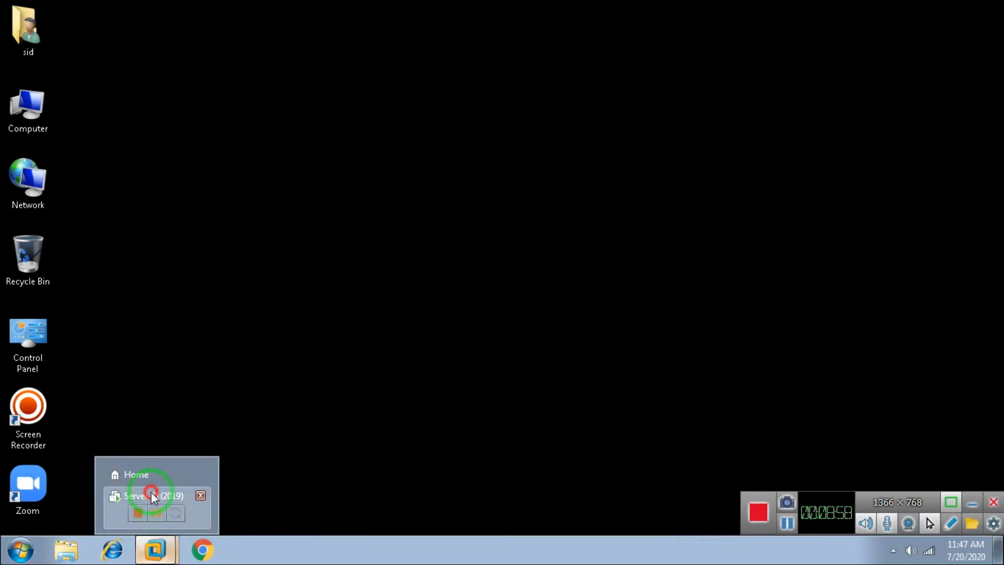
{"action": "left_click", "coordinate": [151, 491]}
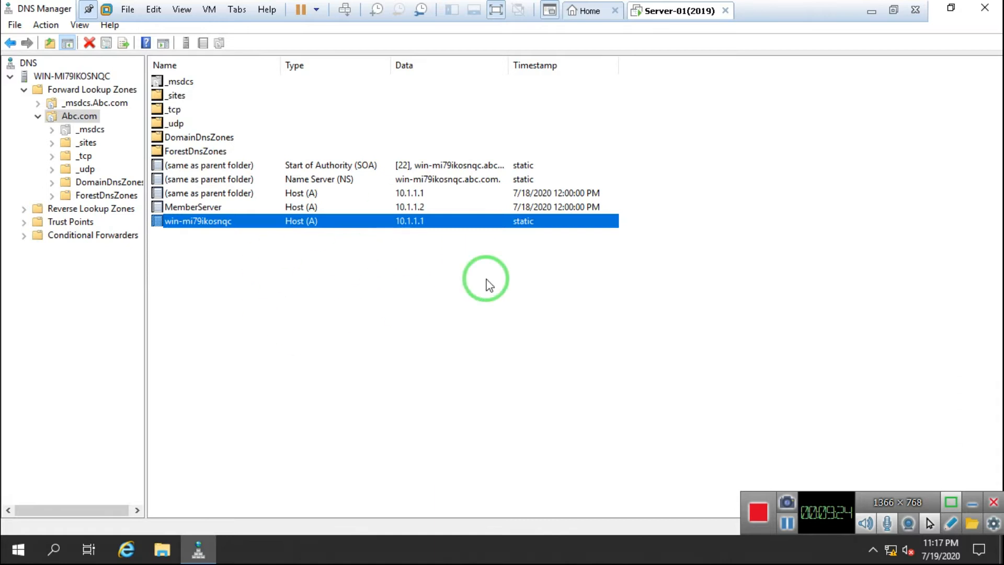
{"action": "left_click", "coordinate": [444, 329]}
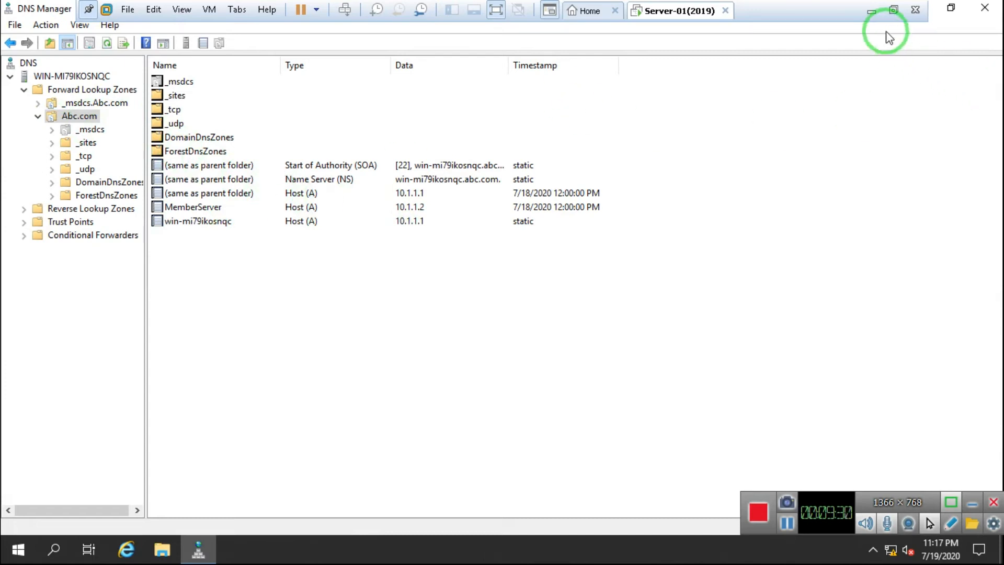
{"action": "mouse_move", "coordinate": [598, 7]}
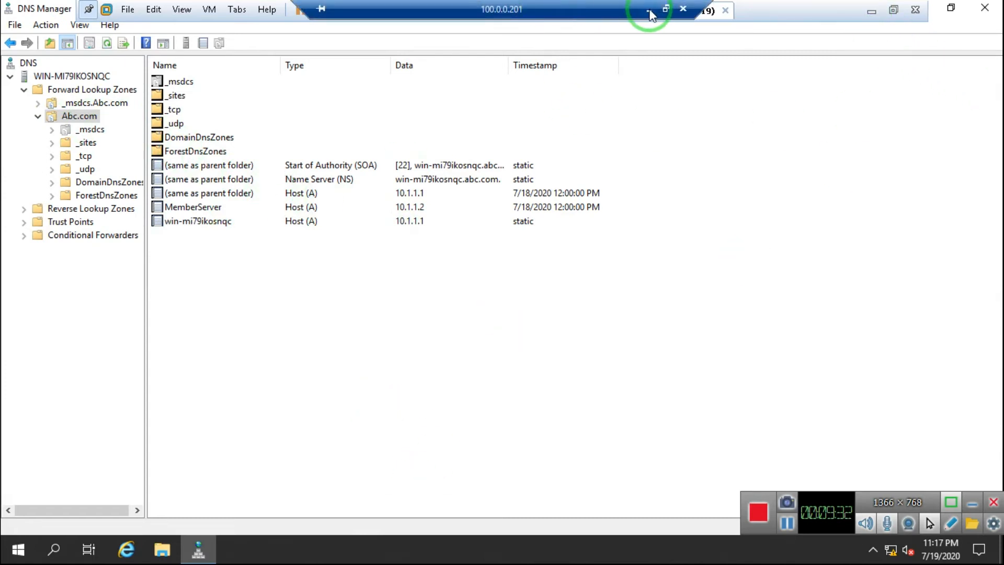
{"action": "left_click", "coordinate": [650, 10]}
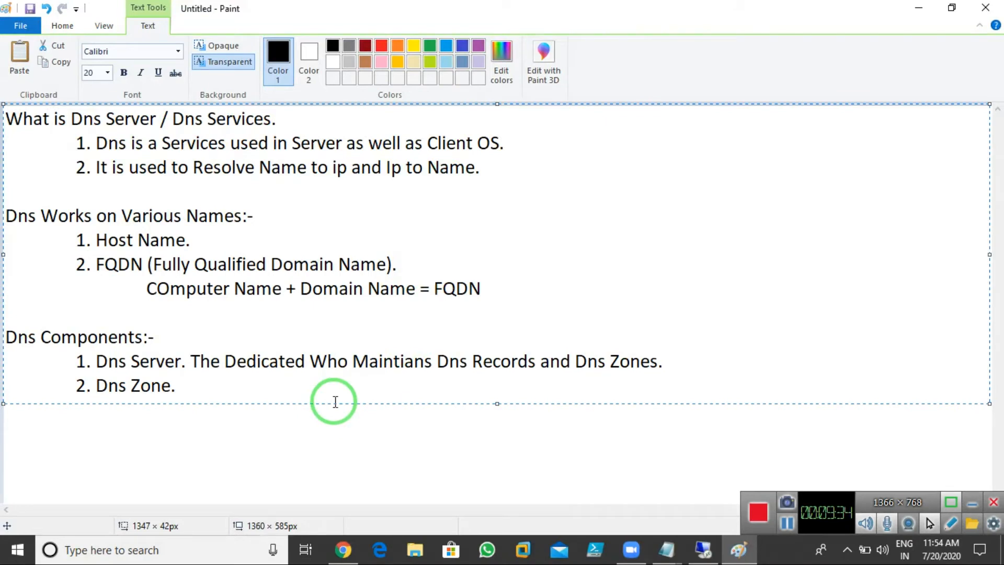
Step: Describe Dns Zone as 'It is used to Maintain Dns Records.' and start item '3. Resources Record'
{"action": "type", "text": "It is used to Majntian"}
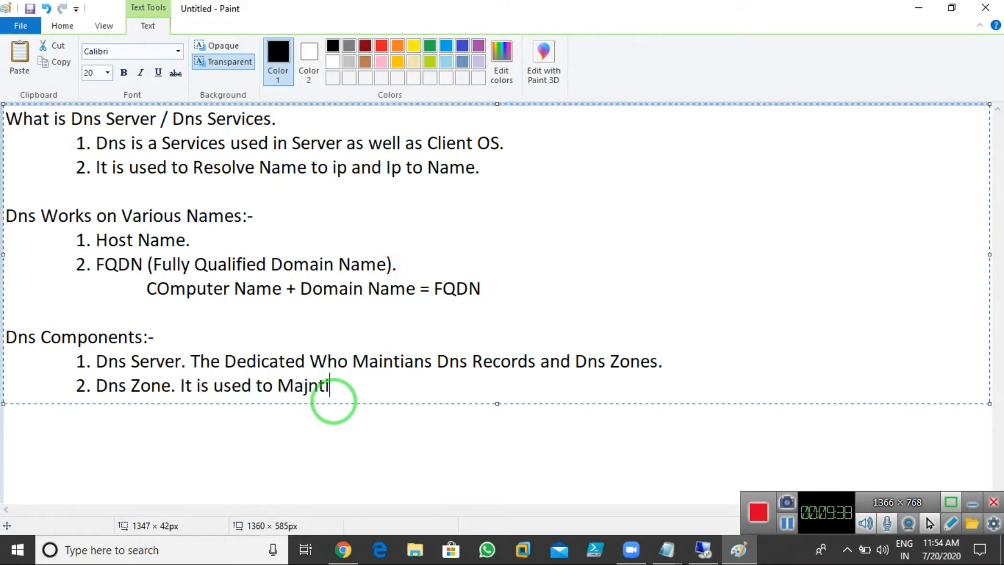
{"action": "key", "text": "BackSpace"}
{"action": "key", "text": "BackSpace"}
{"action": "key", "text": "BackSpace"}
{"action": "key", "text": "BackSpace"}
{"action": "key", "text": "BackSpace"}
{"action": "key", "text": "BackSpace"}
{"action": "type", "text": "intain Dns "}
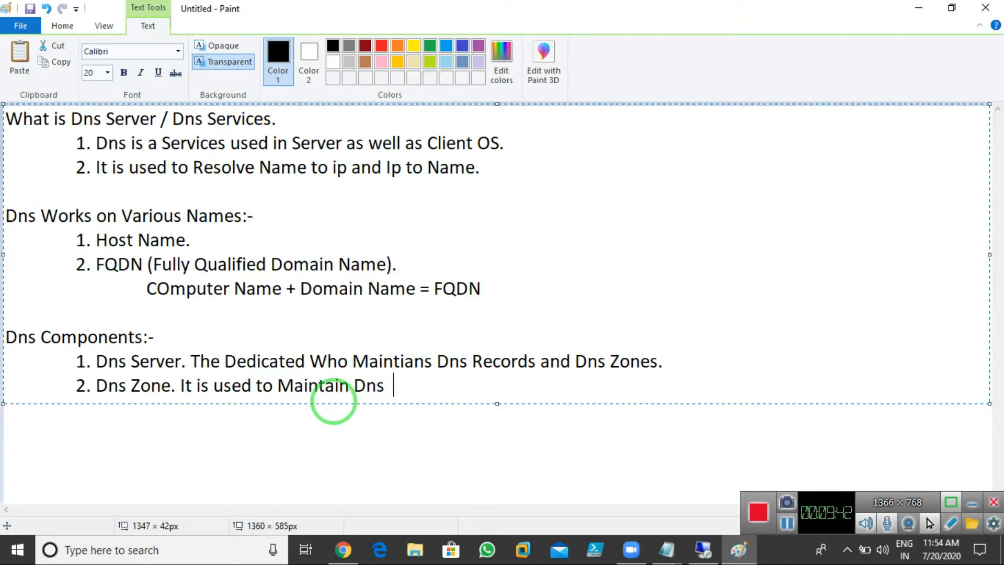
{"action": "type", "text": " Records"}
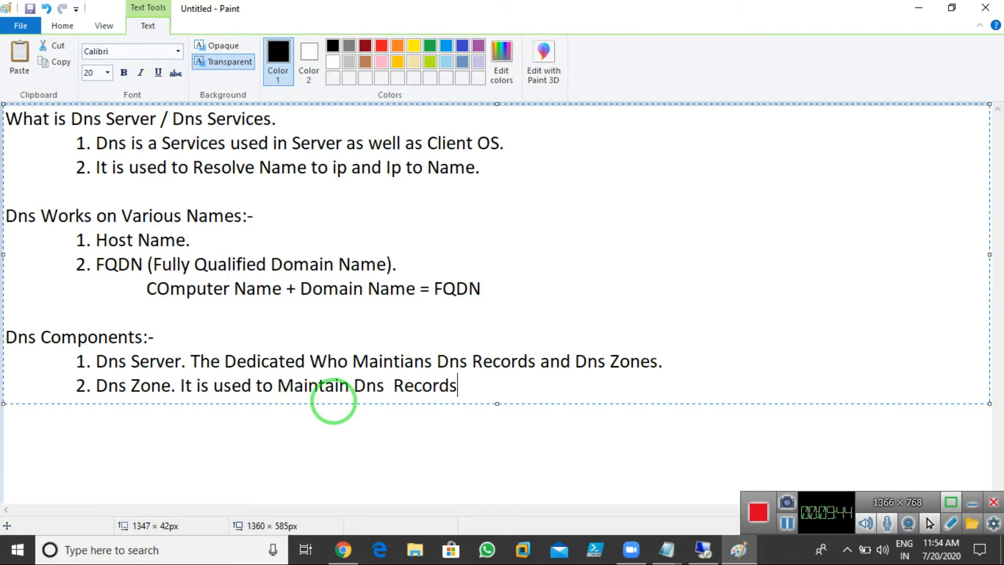
{"action": "type", "text": "."}
{"action": "key", "text": "Return"}
{"action": "key", "text": "Tab"}
{"action": "type", "text": "3. Re"}
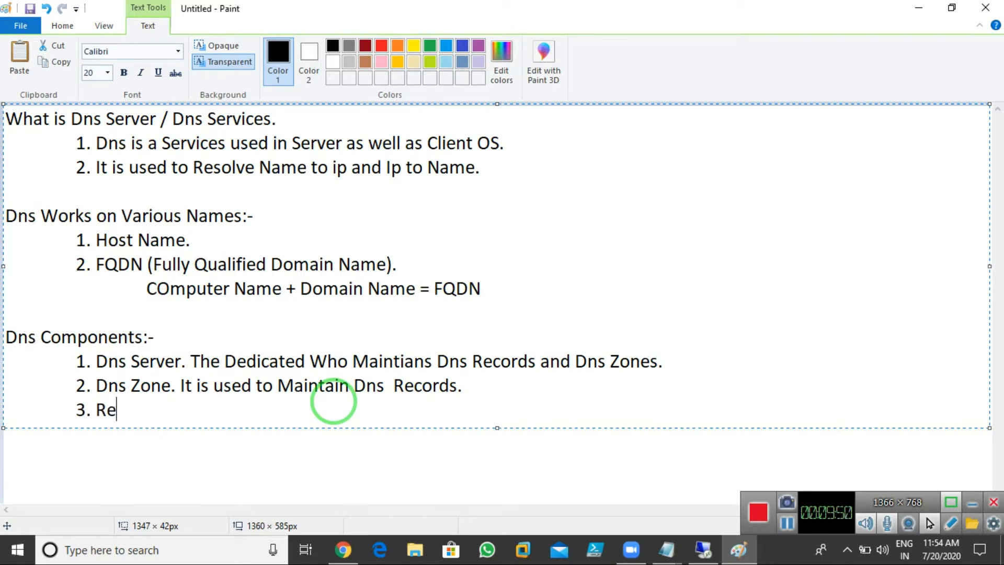
{"action": "type", "text": "sources Records."}
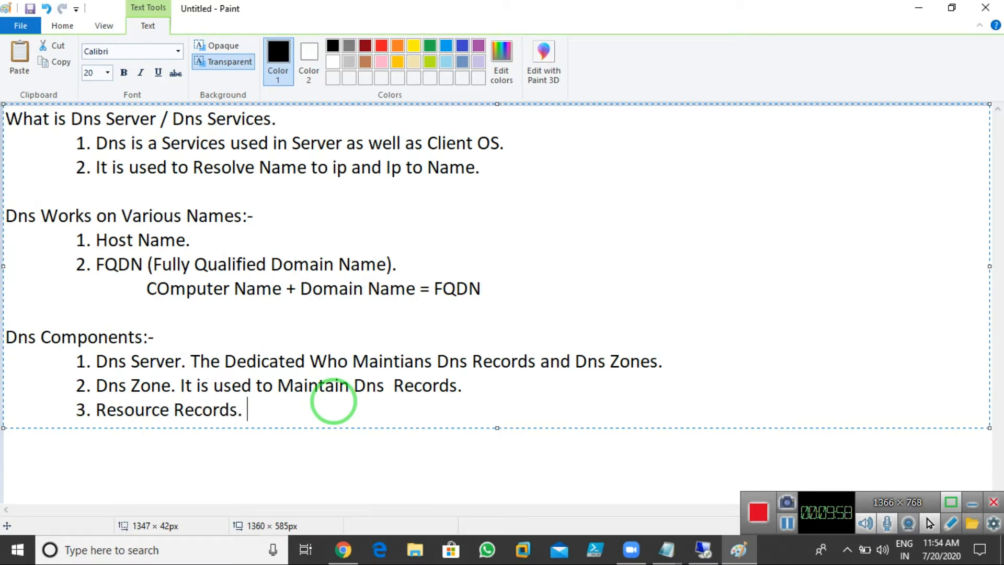
Step: Restore the server VM and highlight the win-mi79ikosnqc host record in DNS Manager
{"action": "left_click", "coordinate": [687, 552]}
{"action": "left_click", "coordinate": [320, 222]}
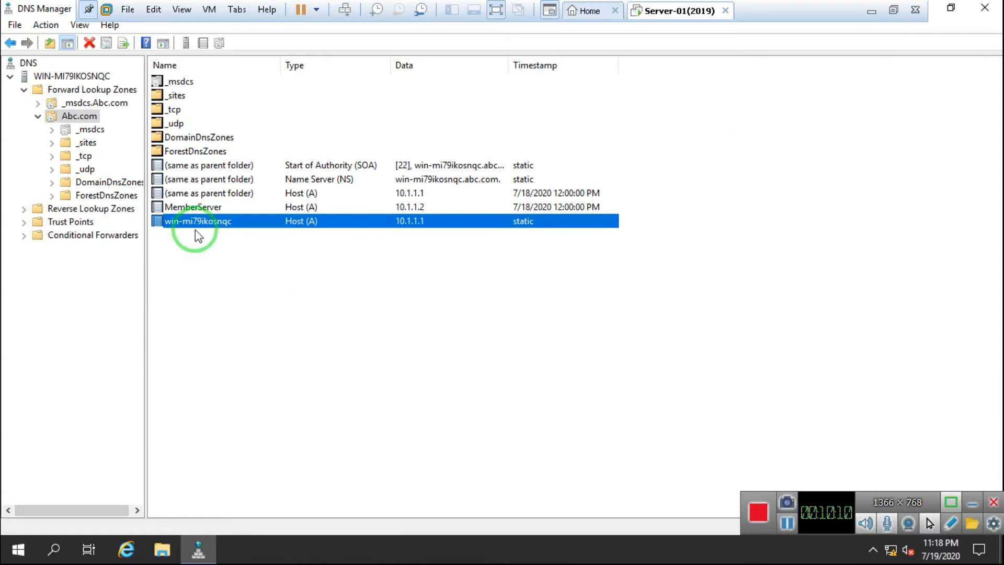
Step: Return to Paint and complete item 3 as 'Name to ip Records.'
{"action": "mouse_move", "coordinate": [474, 1]}
{"action": "left_click", "coordinate": [644, 11]}
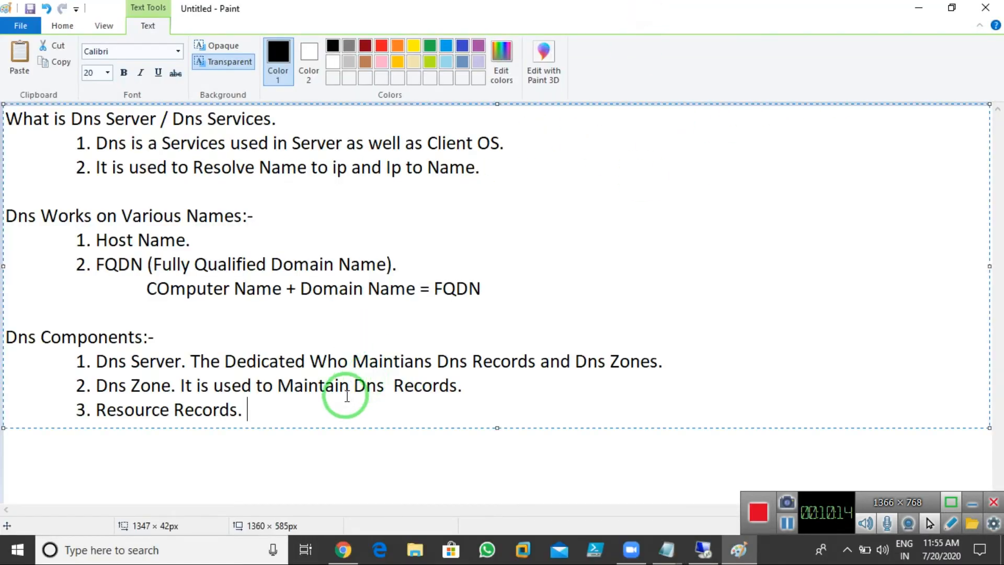
{"action": "type", "text": "Name kto Ip"}
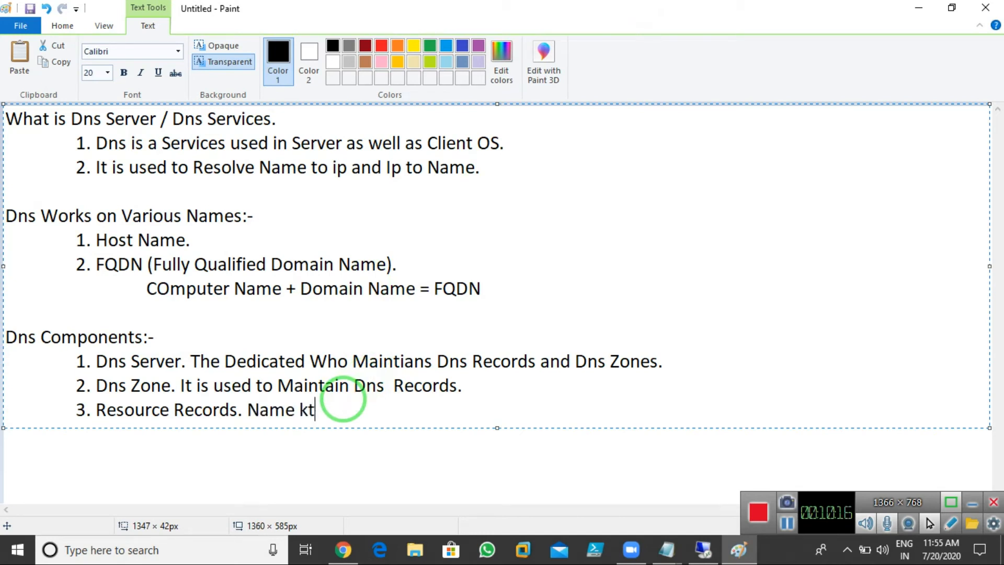
{"action": "key", "text": "BackSpace"}
{"action": "key", "text": "BackSpace"}
{"action": "key", "text": "BackSpace"}
{"action": "key", "text": "BackSpace"}
{"action": "key", "text": "BackSpace"}
{"action": "key", "text": "BackSpace"}
{"action": "type", "text": "to ip R3ecords"}
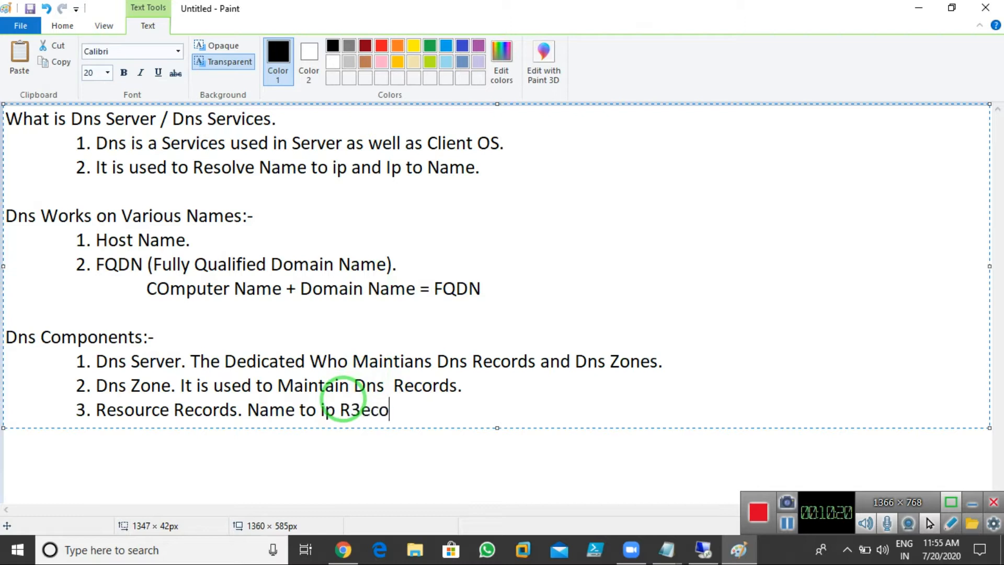
{"action": "key", "text": "BackSpace"}
{"action": "key", "text": "BackSpace"}
{"action": "key", "text": "BackSpace"}
{"action": "key", "text": "BackSpace"}
{"action": "key", "text": "BackSpace"}
{"action": "key", "text": "BackSpace"}
{"action": "key", "text": "BackSpace"}
{"action": "type", "text": "ecords."}
Step: Add '4. Dns Client.' as the fourth item, then launch a new blank Paint window
{"action": "key", "text": "Return"}
{"action": "key", "text": "Tab"}
{"action": "type", "text": "4. "}
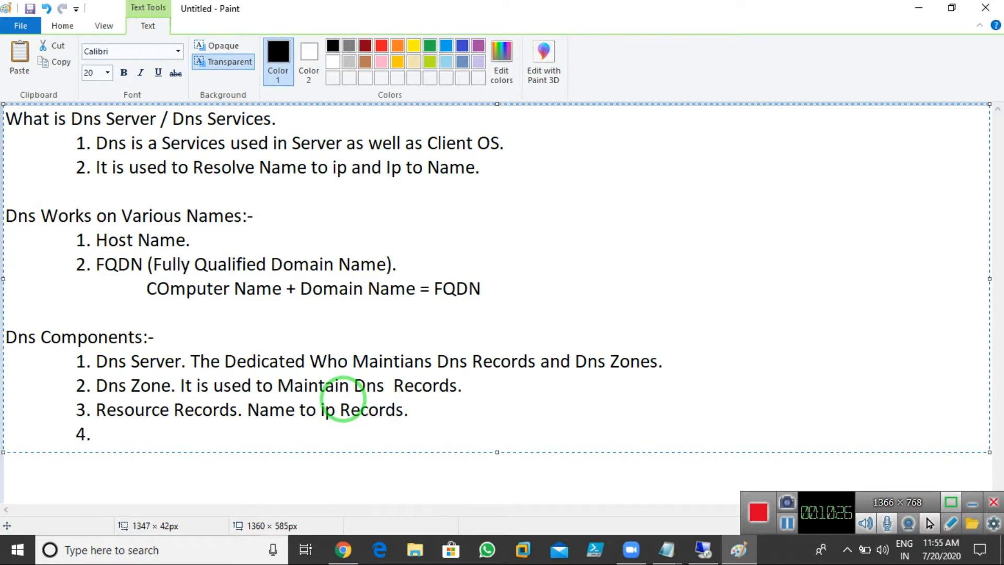
{"action": "type", "text": "Dns Clien"}
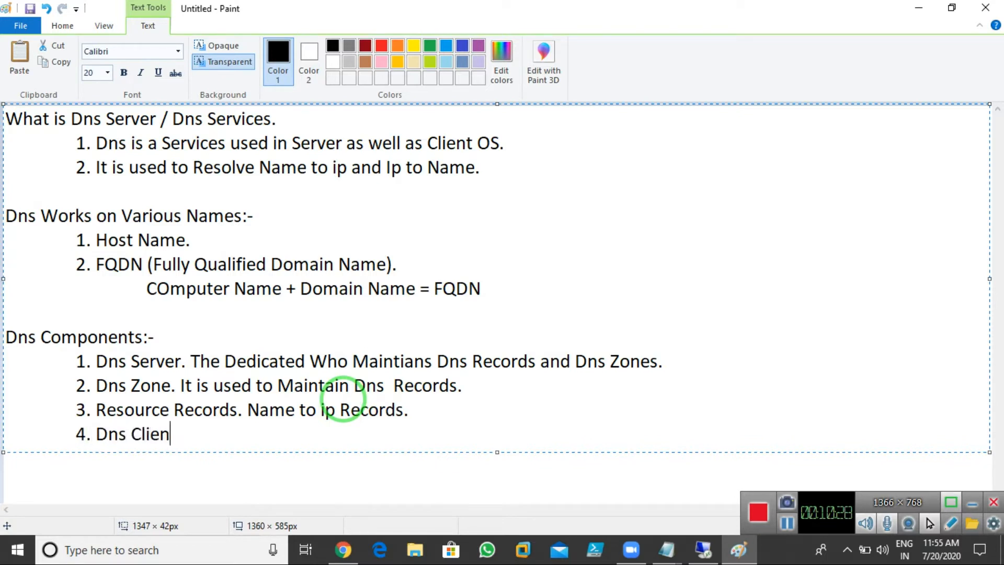
{"action": "type", "text": "t."}
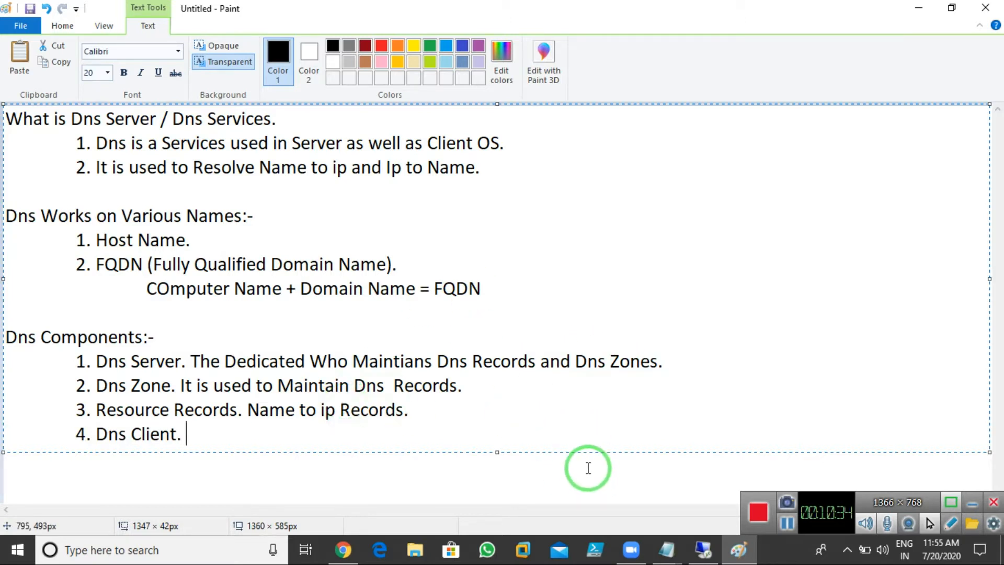
{"action": "key", "text": "super+r"}
{"action": "key", "text": "Return"}
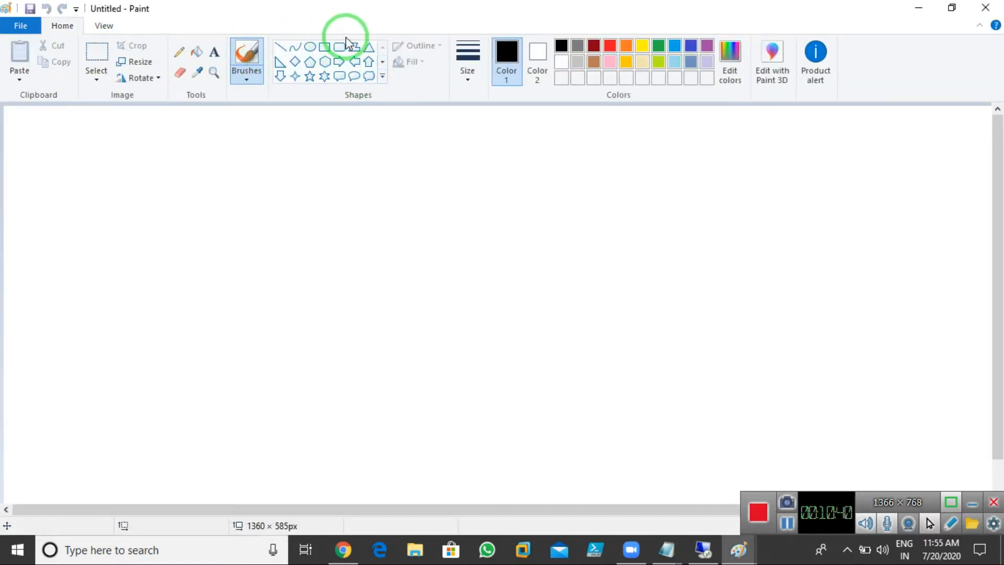
Step: Draw a large ellipse with a tall rectangle near its top
{"action": "left_click", "coordinate": [326, 47]}
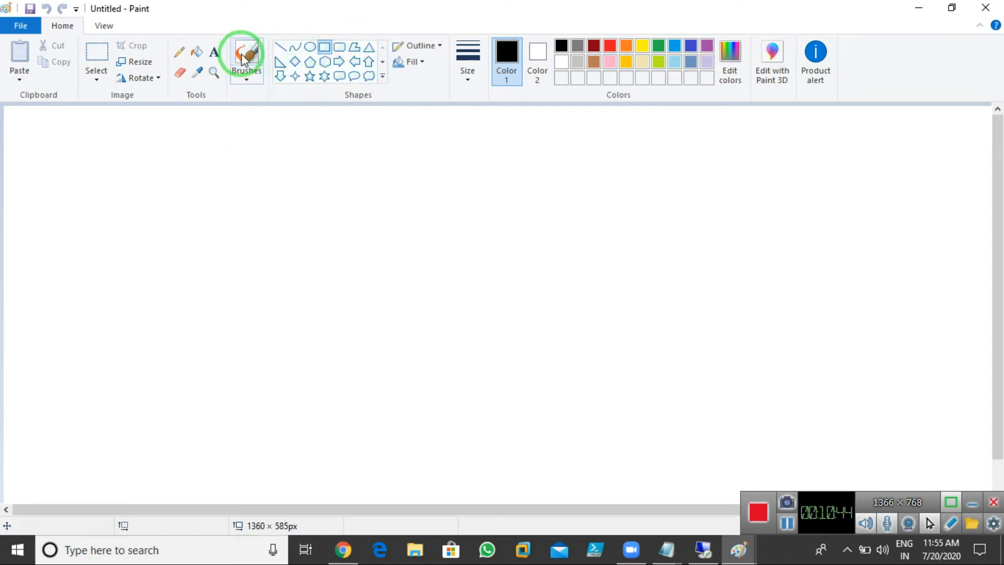
{"action": "left_click", "coordinate": [310, 47]}
{"action": "left_click_drag", "start_coordinate": [347, 146], "coordinate": [722, 473]}
{"action": "left_click_drag", "start_coordinate": [618, 392], "coordinate": [499, 373]}
{"action": "left_click", "coordinate": [690, 358]}
{"action": "left_click", "coordinate": [325, 47]}
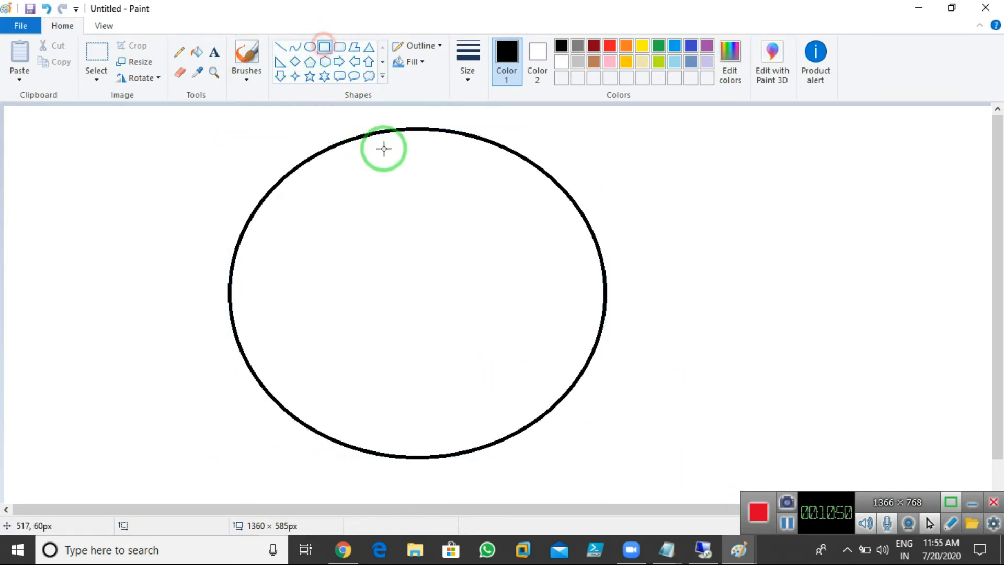
{"action": "left_click_drag", "start_coordinate": [380, 146], "coordinate": [435, 249]}
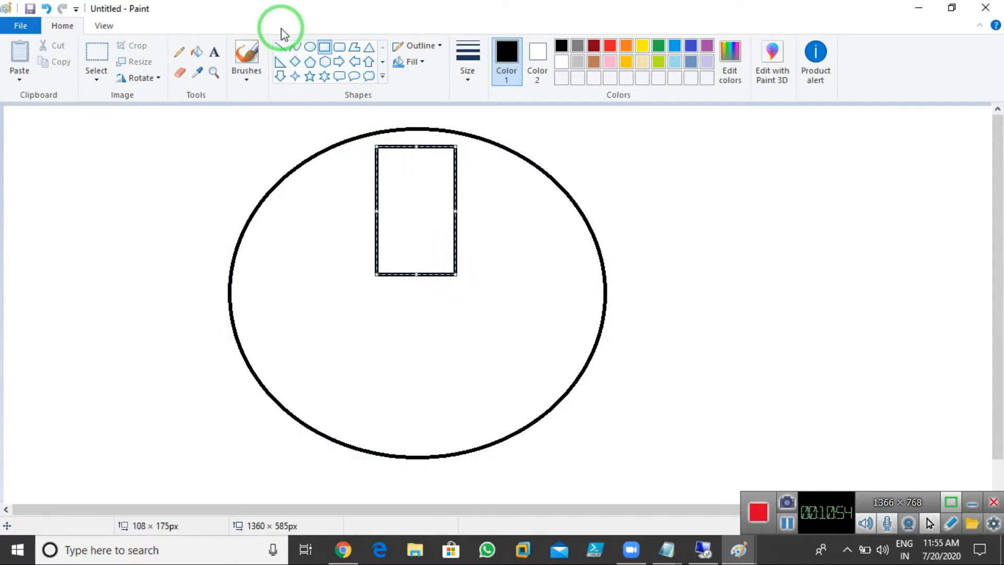
Step: Label the tall box 'Server-1', 'PDC', 'Abc.com' on separate lines
{"action": "left_click", "coordinate": [214, 53]}
{"action": "left_click", "coordinate": [387, 178]}
{"action": "type", "text": "Server-1"}
{"action": "key", "text": "Return"}
{"action": "type", "text": "DC"}
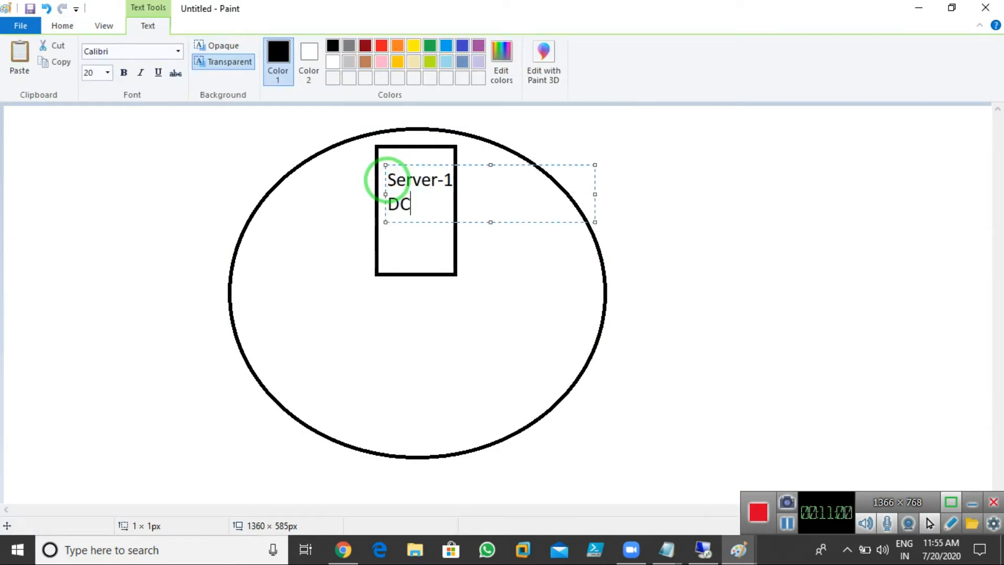
{"action": "key", "text": "Left"}
{"action": "key", "text": "Left"}
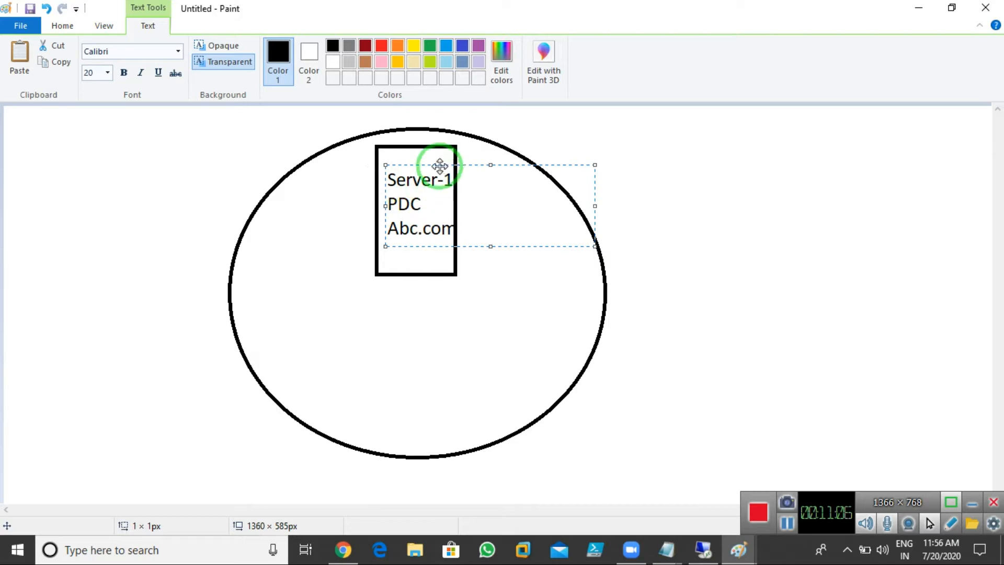
{"action": "left_click_drag", "start_coordinate": [433, 164], "coordinate": [429, 161]}
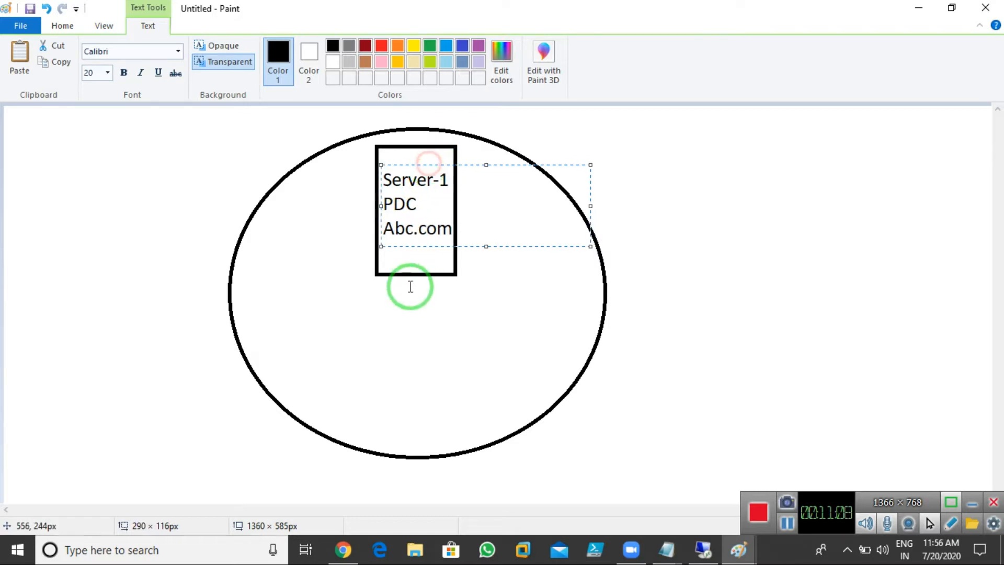
{"action": "left_click", "coordinate": [395, 299]}
{"action": "left_click", "coordinate": [324, 46]}
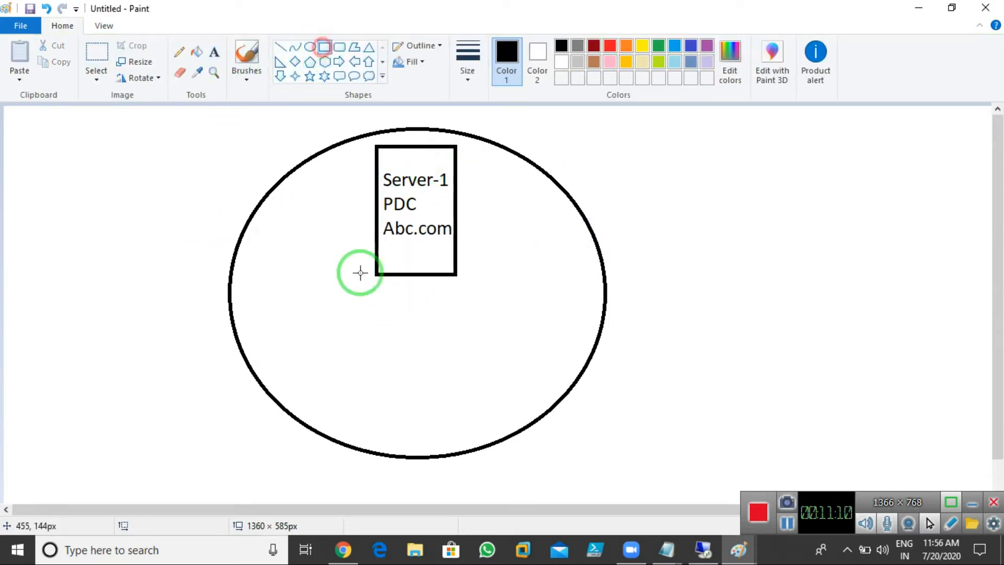
Step: Draw five small client boxes along the ellipse's lower edge, redrawing the fifth
{"action": "mouse_move", "coordinate": [270, 341]}
{"action": "left_mouse_down"}
{"action": "mouse_move", "coordinate": [324, 391]}
{"action": "mouse_move", "coordinate": [400, 428]}
{"action": "left_mouse_up"}
{"action": "left_click_drag", "start_coordinate": [421, 395], "coordinate": [474, 437]}
{"action": "left_click_drag", "start_coordinate": [480, 356], "coordinate": [530, 397]}
{"action": "mouse_move", "coordinate": [528, 317]}
{"action": "left_mouse_down"}
{"action": "mouse_move", "coordinate": [587, 352]}
{"action": "mouse_move", "coordinate": [581, 345]}
{"action": "left_mouse_up"}
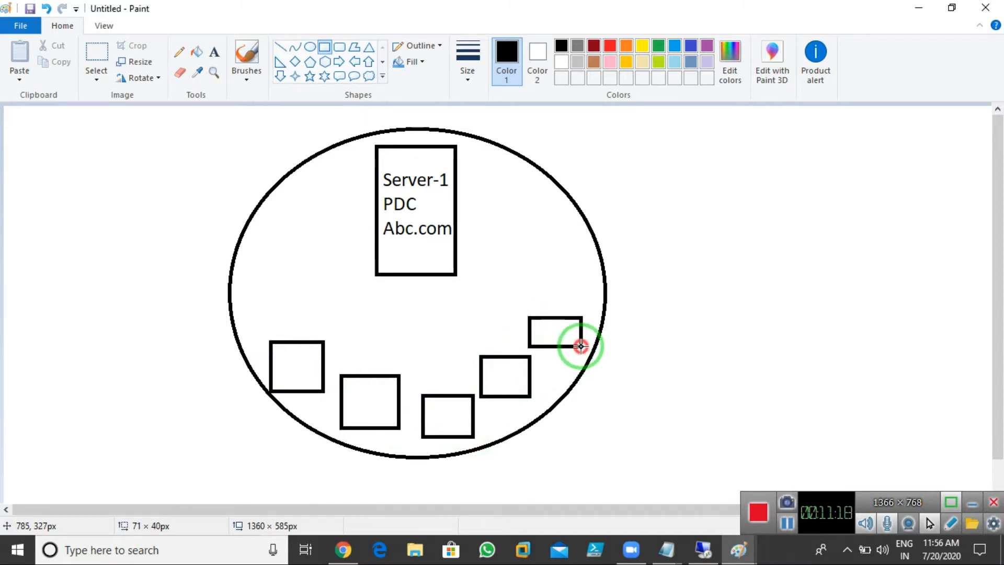
{"action": "key", "text": "ctrl+z"}
{"action": "left_click_drag", "start_coordinate": [536, 314], "coordinate": [586, 355]}
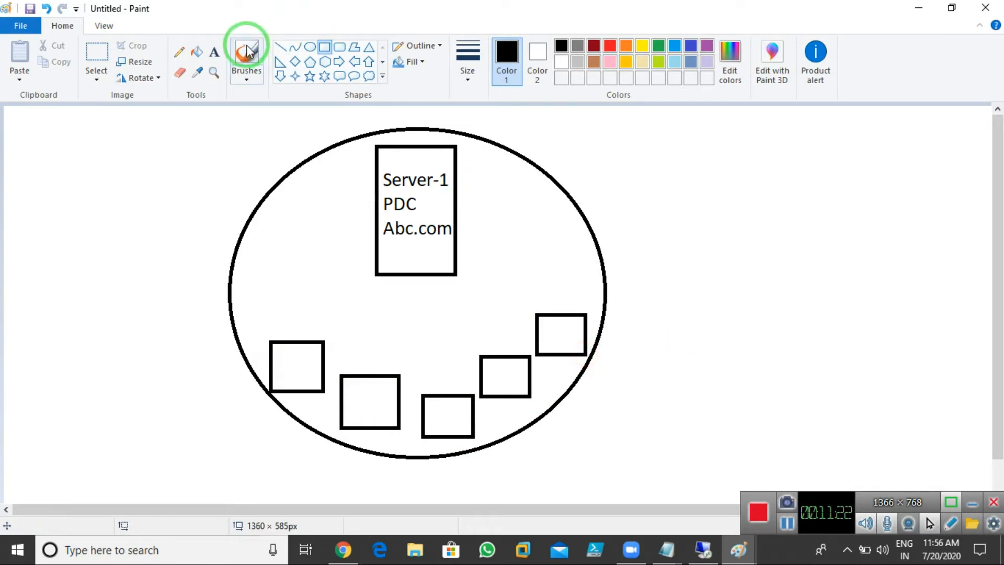
Step: Label the five client boxes C1, C2, C3, C4 and C5
{"action": "left_click", "coordinate": [310, 369]}
{"action": "left_click", "coordinate": [277, 367]}
{"action": "type", "text": "C1"}
{"action": "left_click", "coordinate": [353, 403]}
{"action": "type", "text": "C2"}
{"action": "left_click", "coordinate": [410, 438]}
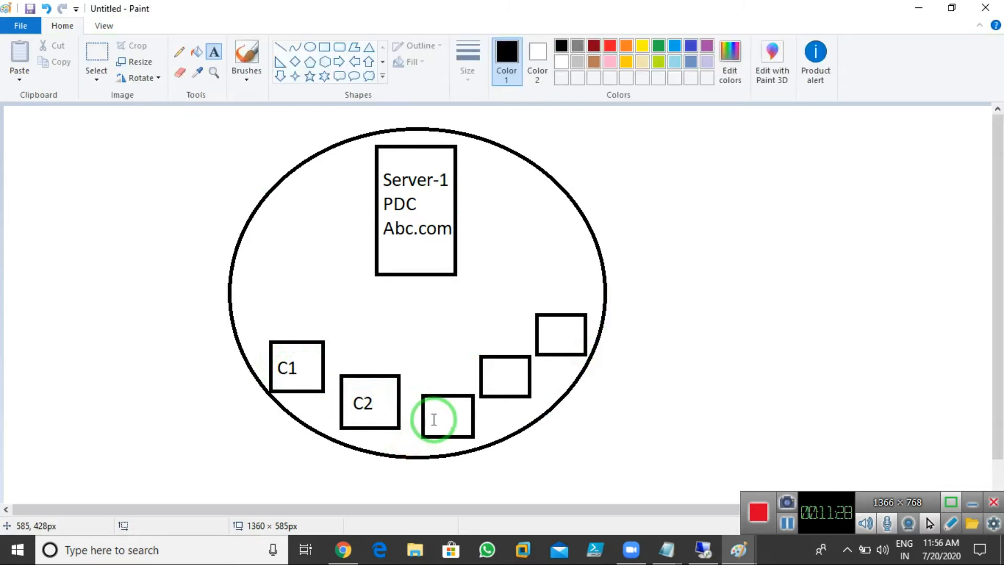
{"action": "left_click", "coordinate": [434, 417]}
{"action": "left_click", "coordinate": [439, 352]}
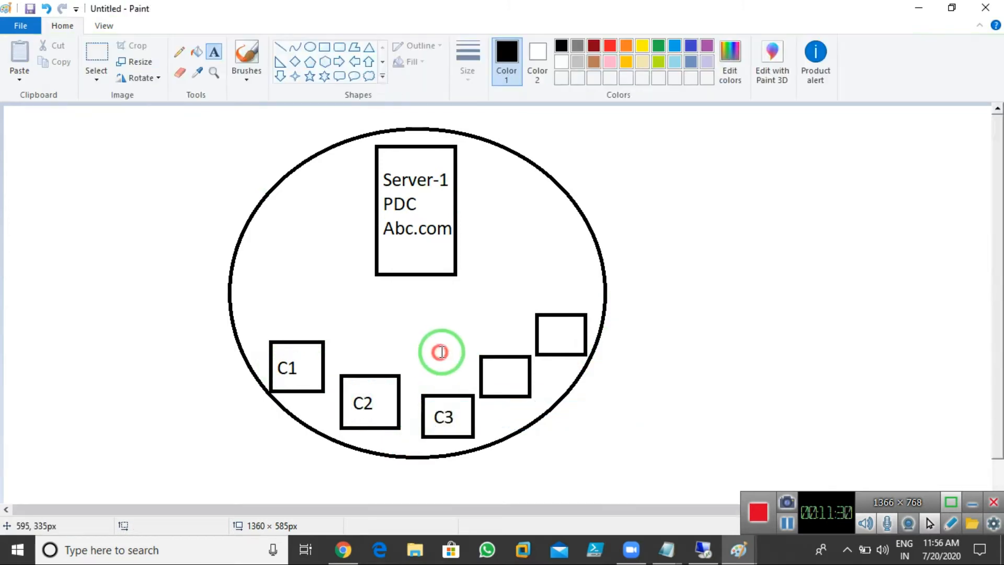
{"action": "left_click", "coordinate": [492, 374]}
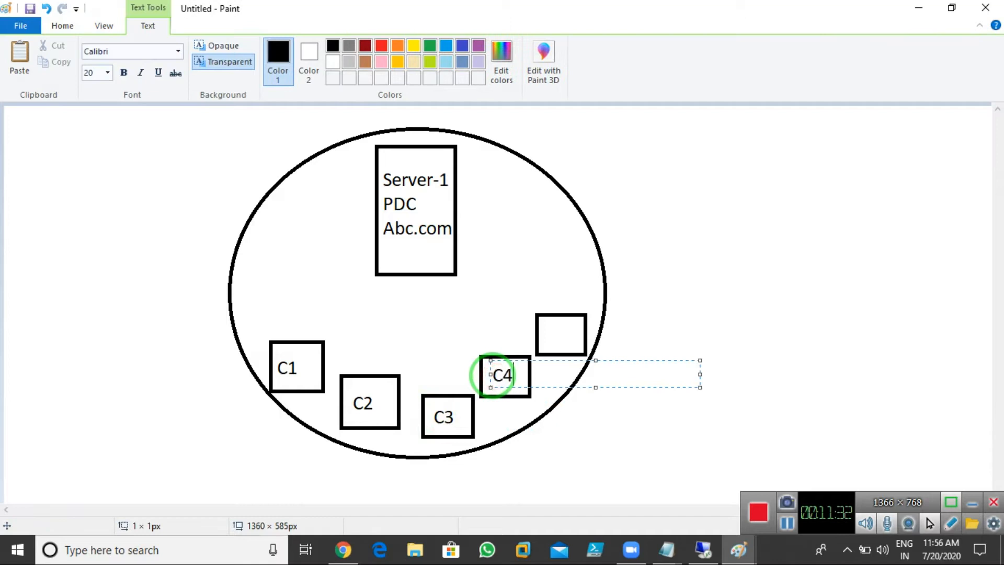
{"action": "left_click", "coordinate": [475, 325]}
{"action": "left_click", "coordinate": [549, 330]}
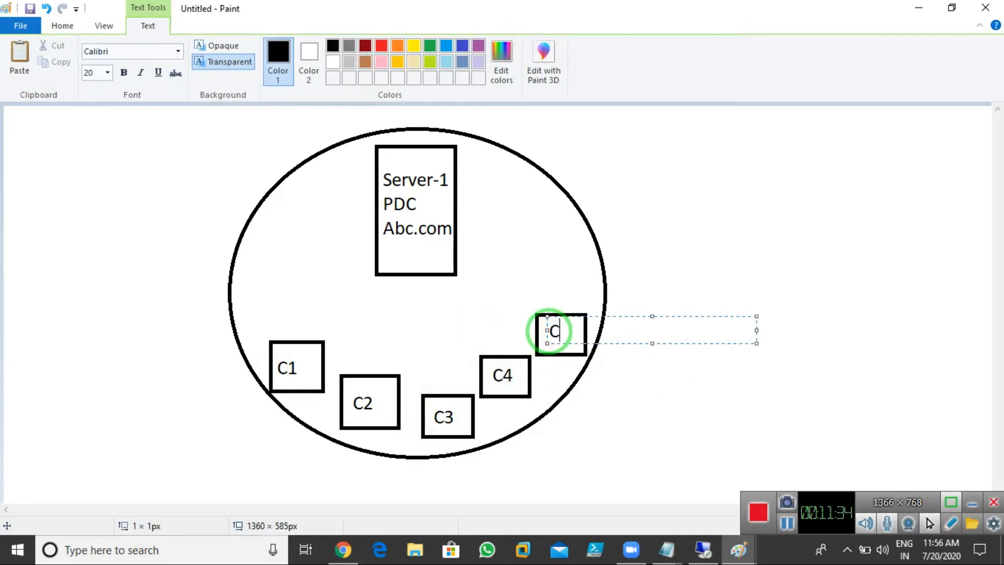
{"action": "left_click", "coordinate": [547, 289]}
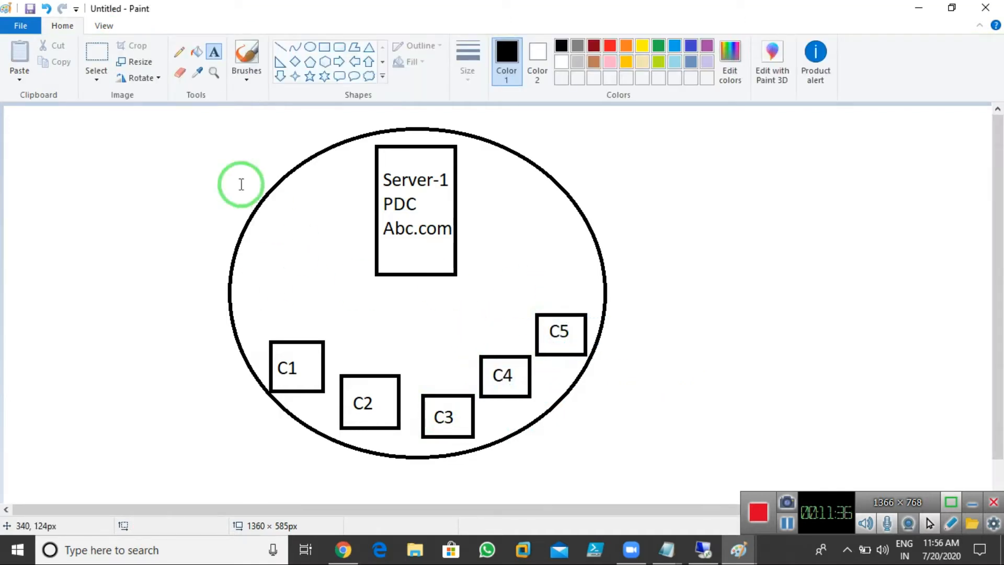
{"action": "left_click", "coordinate": [324, 47]}
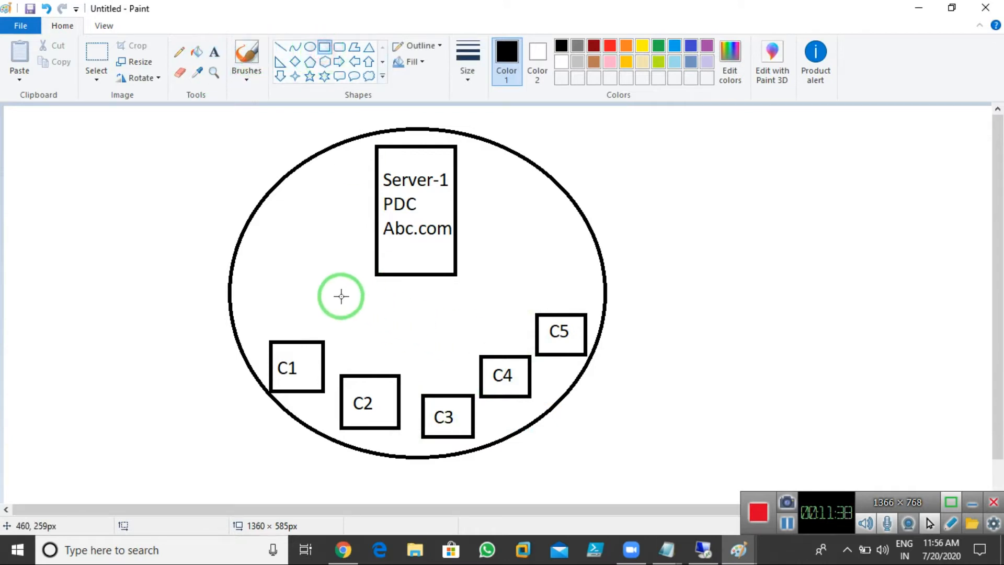
Step: Draw a wide box below the server box and label it 'Switch-1'
{"action": "left_click_drag", "start_coordinate": [323, 302], "coordinate": [506, 332]}
{"action": "left_click_drag", "start_coordinate": [437, 326], "coordinate": [439, 323]}
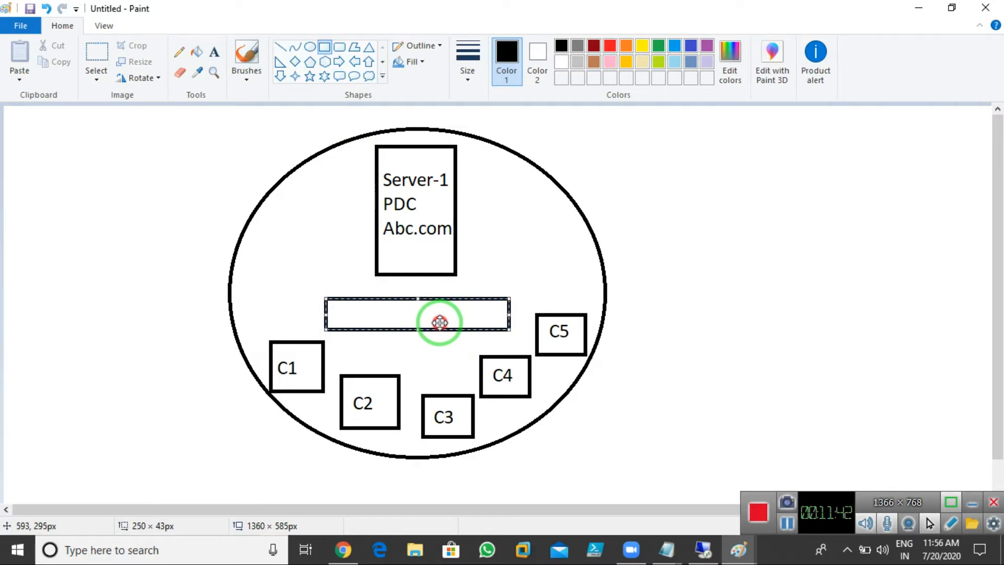
{"action": "left_click", "coordinate": [507, 224]}
{"action": "left_click", "coordinate": [213, 51]}
{"action": "left_click", "coordinate": [409, 310]}
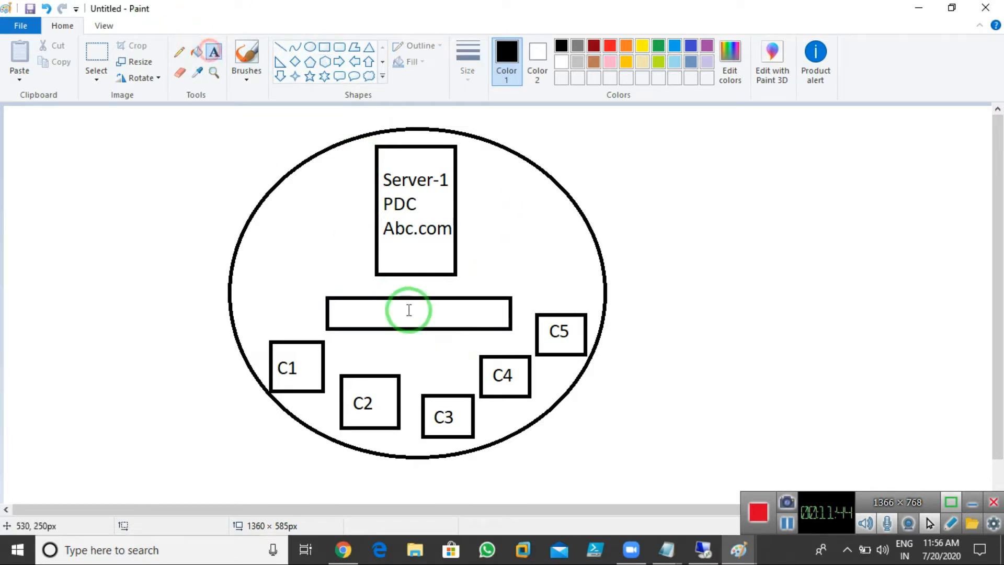
{"action": "left_click", "coordinate": [346, 312]}
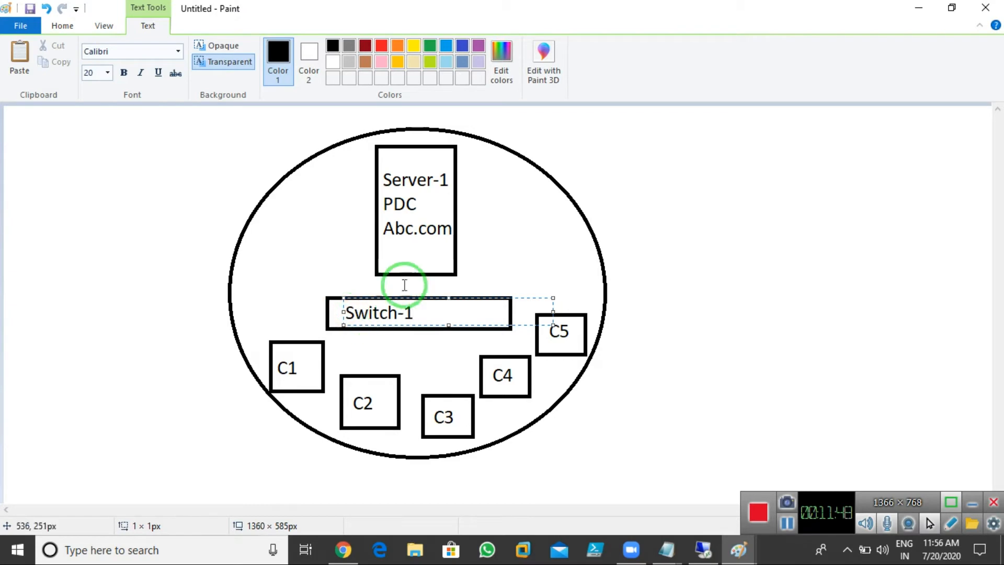
{"action": "left_click", "coordinate": [532, 264]}
Step: Draw lines connecting Switch-1 to Server-1 and to clients C1–C5
{"action": "left_click", "coordinate": [277, 48]}
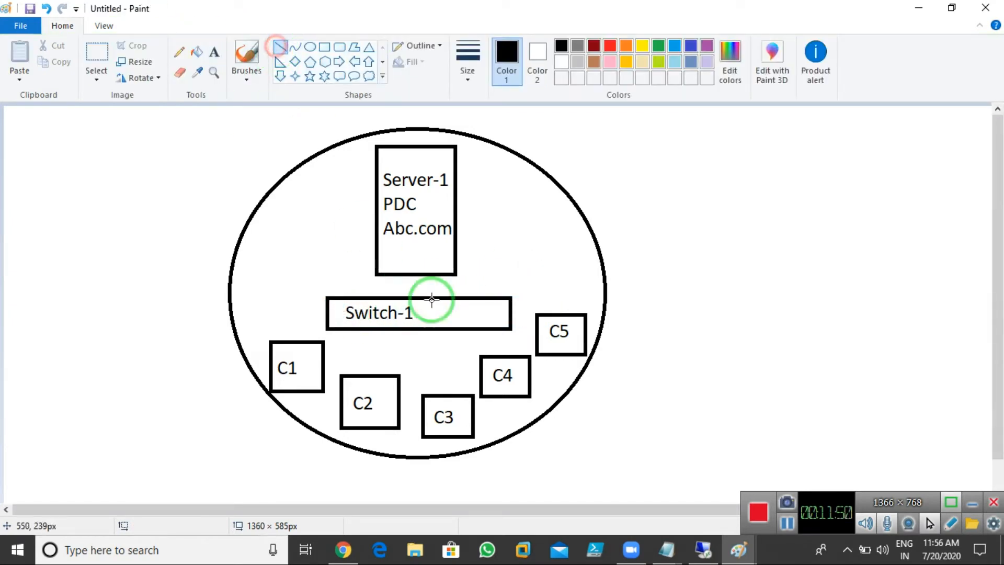
{"action": "left_click_drag", "start_coordinate": [413, 274], "coordinate": [413, 297]}
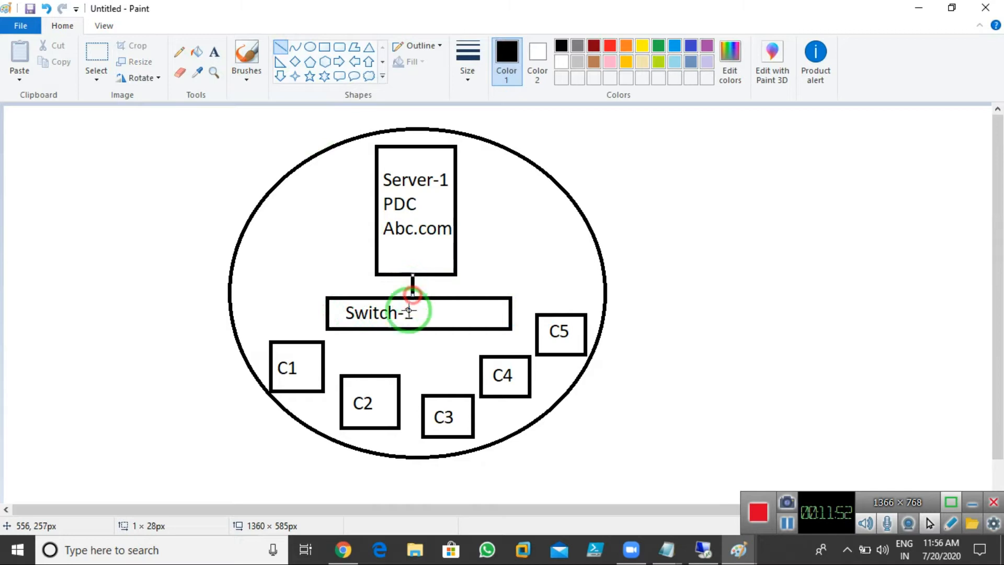
{"action": "mouse_move", "coordinate": [340, 328]}
{"action": "left_mouse_down"}
{"action": "mouse_move", "coordinate": [325, 346]}
{"action": "mouse_move", "coordinate": [375, 332]}
{"action": "mouse_move", "coordinate": [374, 375]}
{"action": "left_mouse_up"}
{"action": "left_click_drag", "start_coordinate": [422, 329], "coordinate": [438, 391]}
{"action": "mouse_move", "coordinate": [478, 330]}
{"action": "left_mouse_down"}
{"action": "mouse_move", "coordinate": [500, 352]}
{"action": "mouse_move", "coordinate": [536, 335]}
{"action": "left_mouse_up"}
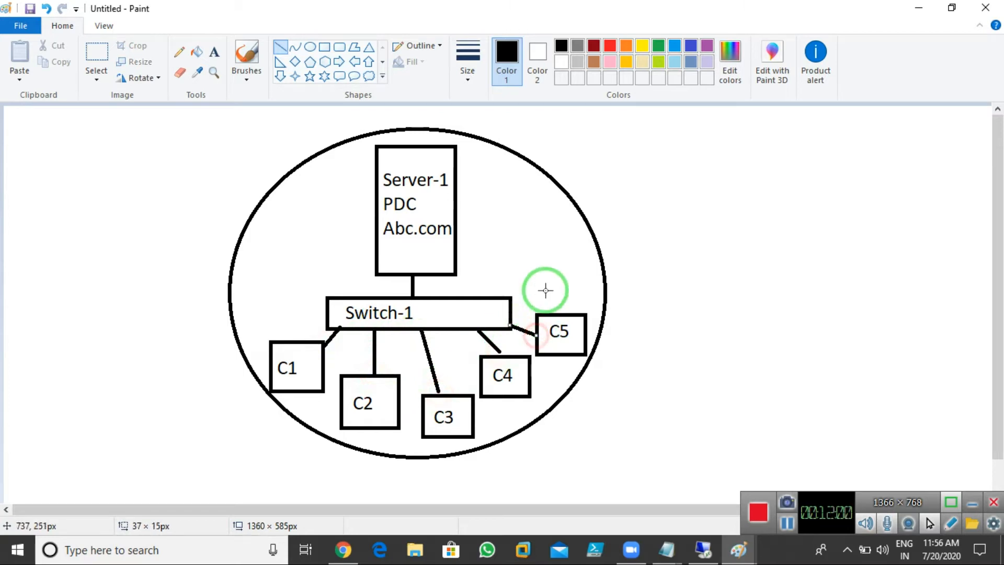
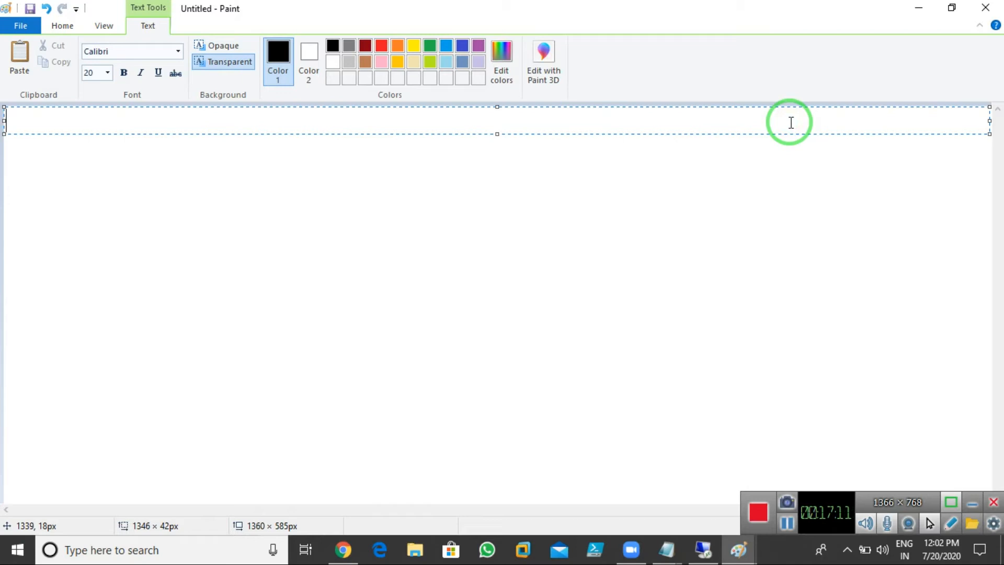
Step: Type the definition 'Dns Zone:- It is a database it is used to Main tain Dns Records.'
{"action": "type", "text": "Dns Zone"}
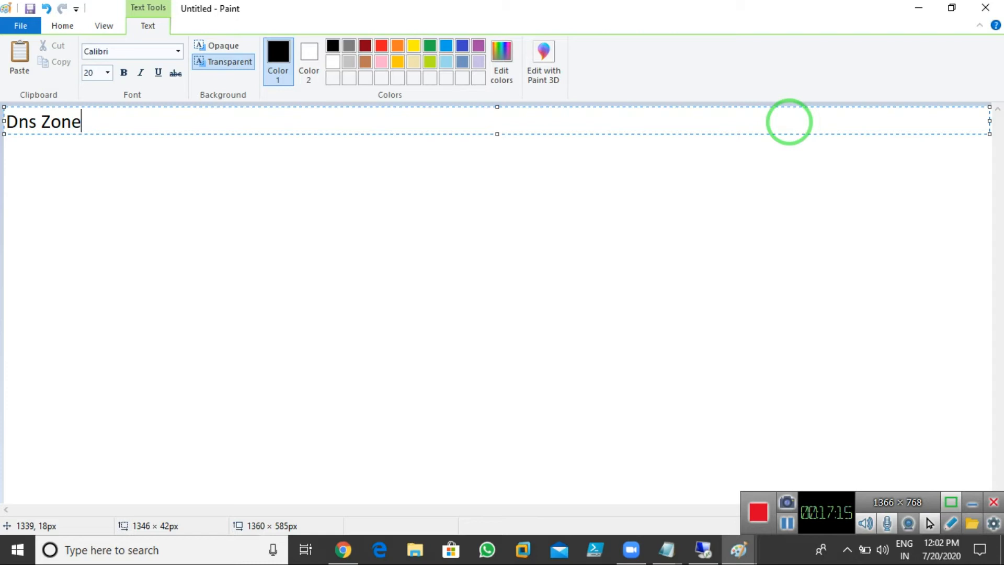
{"action": "type", "text": ":- It is a database it id"}
{"action": "key", "text": "BackSpace"}
{"action": "type", "text": "s used to Main "}
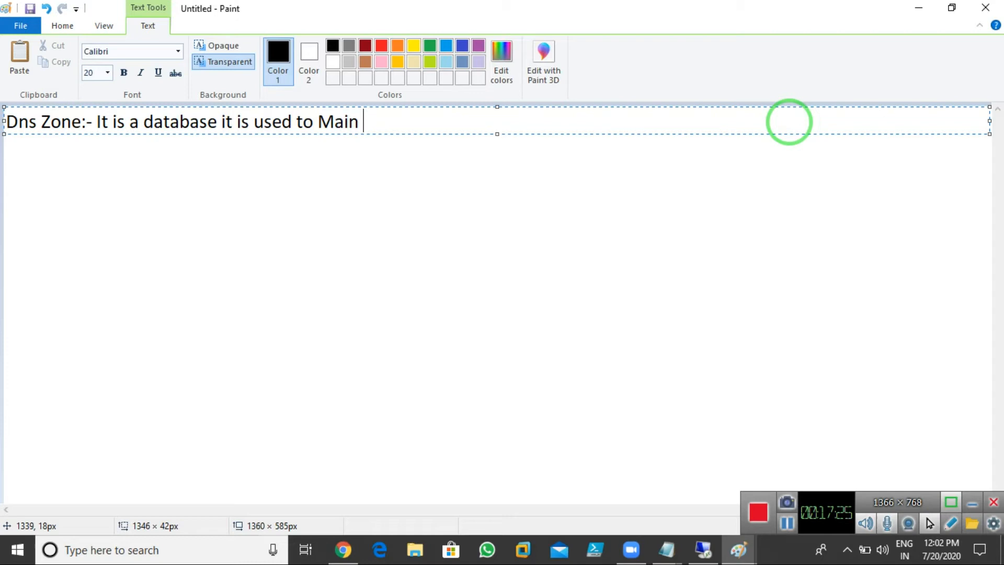
{"action": "type", "text": "tain Dns Rec"}
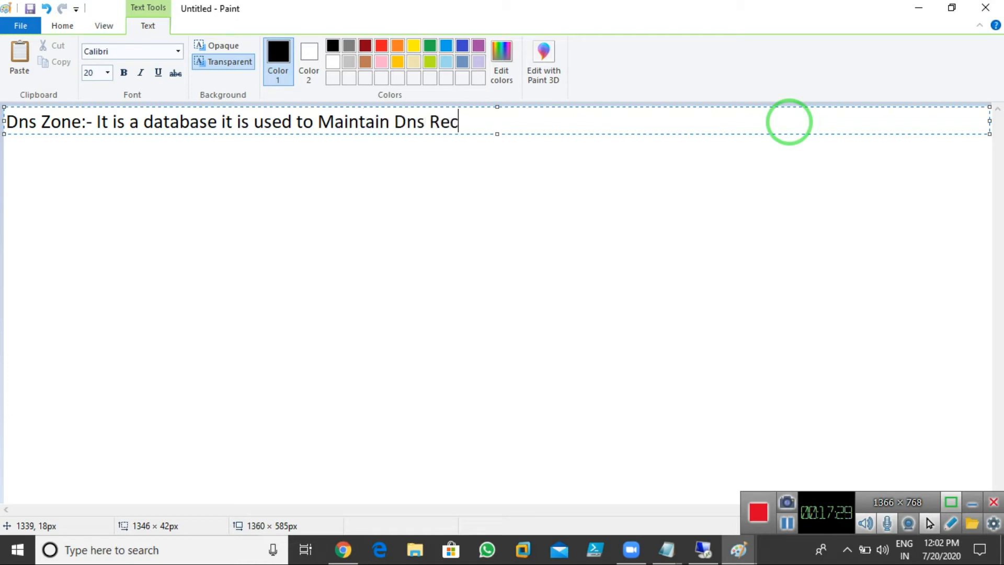
{"action": "type", "text": "ords."}
Step: List '1. Forward Lookup Zone.' and '2. Reverse lookup Zone.' as indented items below the definition
{"action": "key", "text": "Return"}
{"action": "key", "text": "Tab"}
{"action": "key", "text": "Tab"}
{"action": "key", "text": "Tab"}
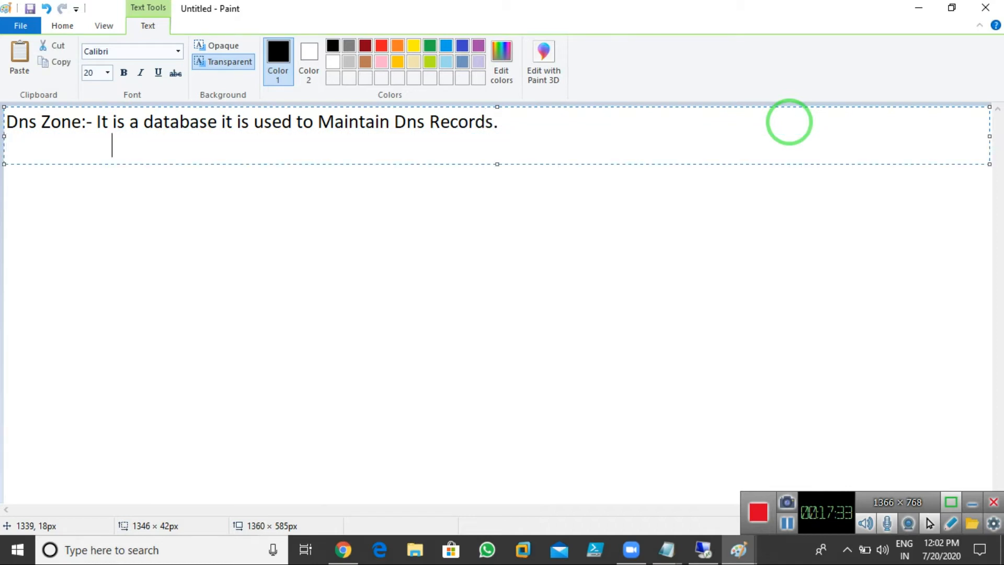
{"action": "type", "text": "1. Forward Loop"}
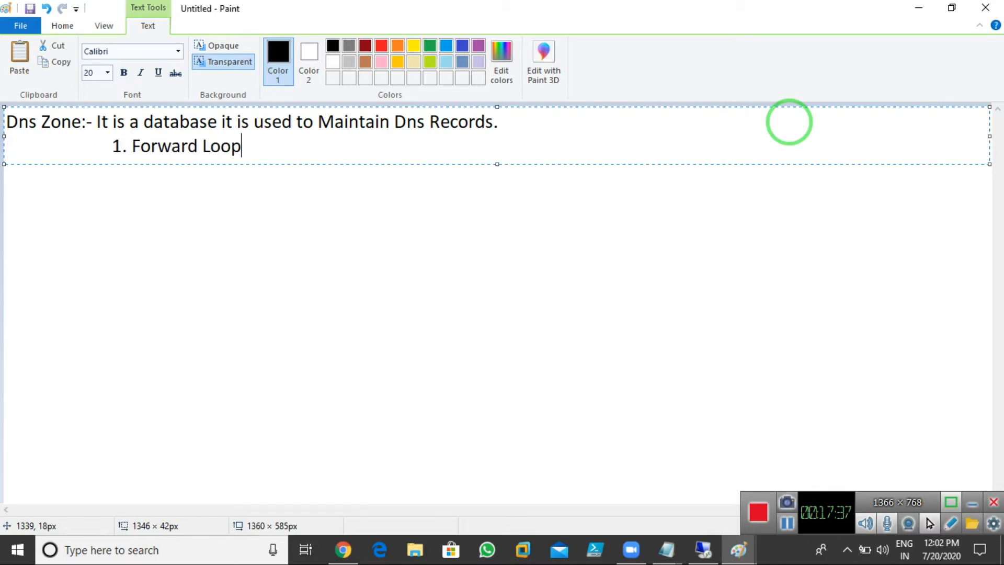
{"action": "key", "text": "BackSpace"}
{"action": "type", "text": "kup Zone."}
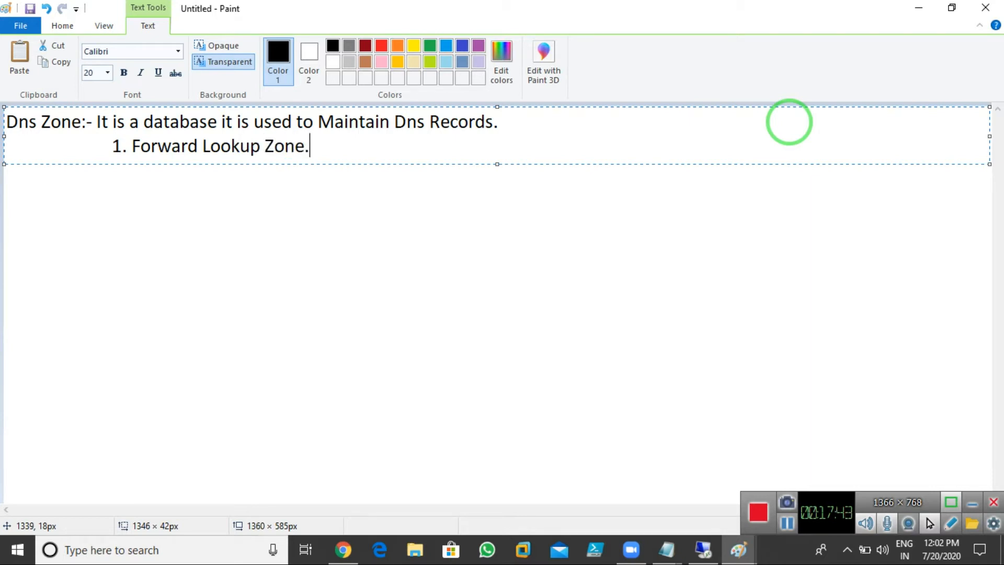
{"action": "key", "text": "Return"}
{"action": "key", "text": "Tab"}
{"action": "key", "text": "Tab"}
{"action": "key", "text": "Tab"}
{"action": "type", "text": "2. Reverse lookup Zone."}
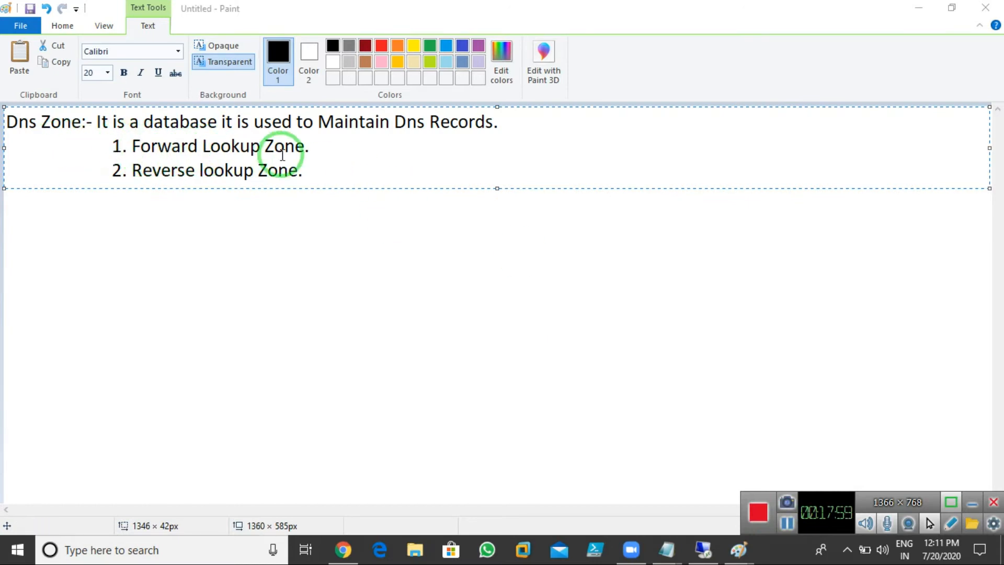
Step: Add '1. Primary Zone.' as an indented sub-item under Forward Lookup Zone
{"action": "left_click", "coordinate": [328, 150]}
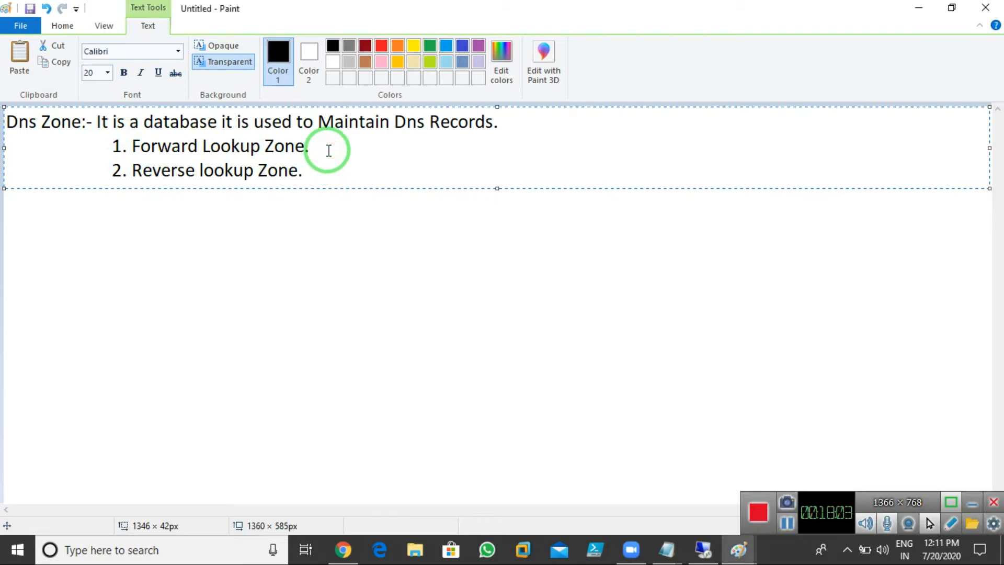
{"action": "key", "text": "Return"}
{"action": "key", "text": "Tab"}
{"action": "key", "text": "Tab"}
{"action": "key", "text": "Tab"}
{"action": "key", "text": "Tab"}
{"action": "key", "text": "Tab"}
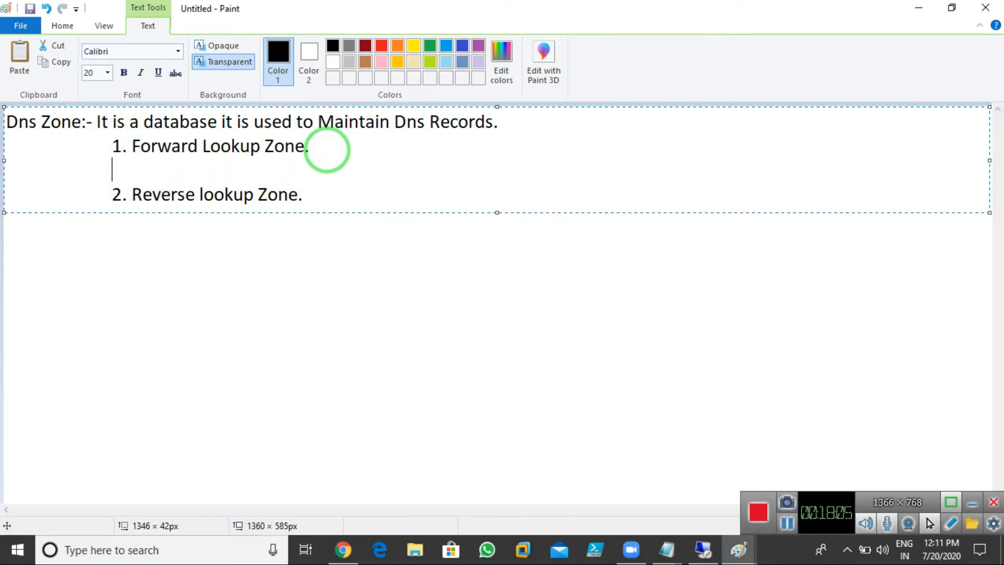
{"action": "type", "text": "1. Primary"}
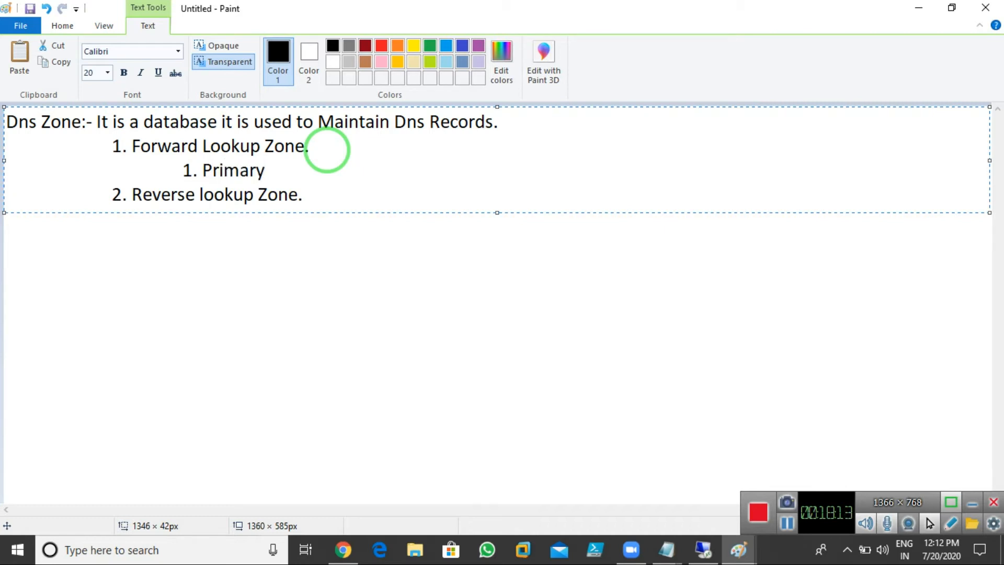
{"action": "type", "text": " Zone."}
Step: Add '2. Seconadary Zone.' as the second sub-item, correcting typos along the way
{"action": "key", "text": "Return"}
{"action": "key", "text": "Tab"}
{"action": "key", "text": "Tab"}
{"action": "key", "text": "Tab"}
{"action": "key", "text": "Tab"}
{"action": "key", "text": "Tab"}
{"action": "key", "text": "Tab"}
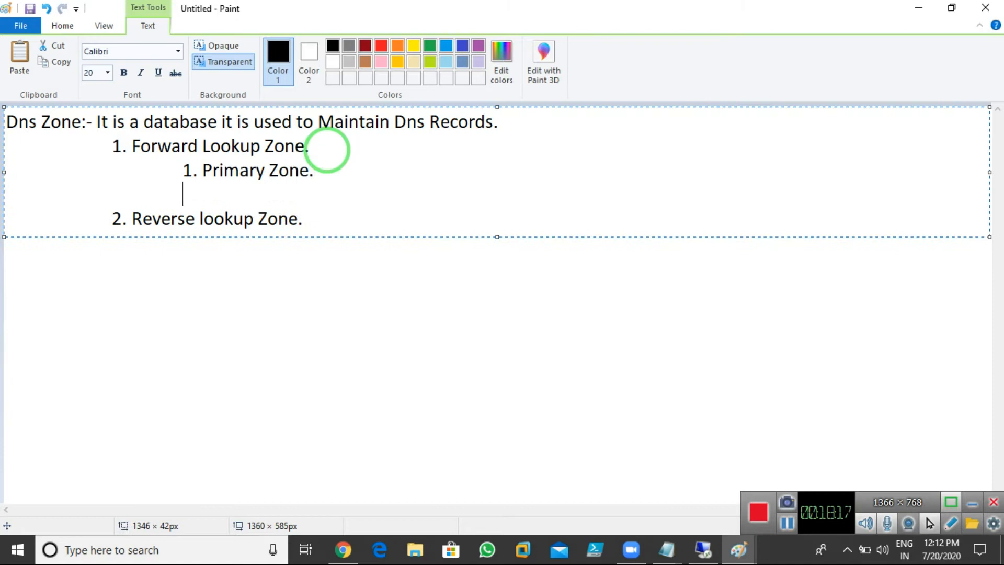
{"action": "key", "text": "BackSpace"}
{"action": "type", "text": "2. Seco"}
{"action": "type", "text": "nade"}
{"action": "key", "text": "BackSpace"}
{"action": "type", "text": "ry"}
{"action": "key", "text": "BackSpace"}
{"action": "key", "text": "BackSpace"}
{"action": "key", "text": "BackSpace"}
{"action": "type", "text": "ary"}
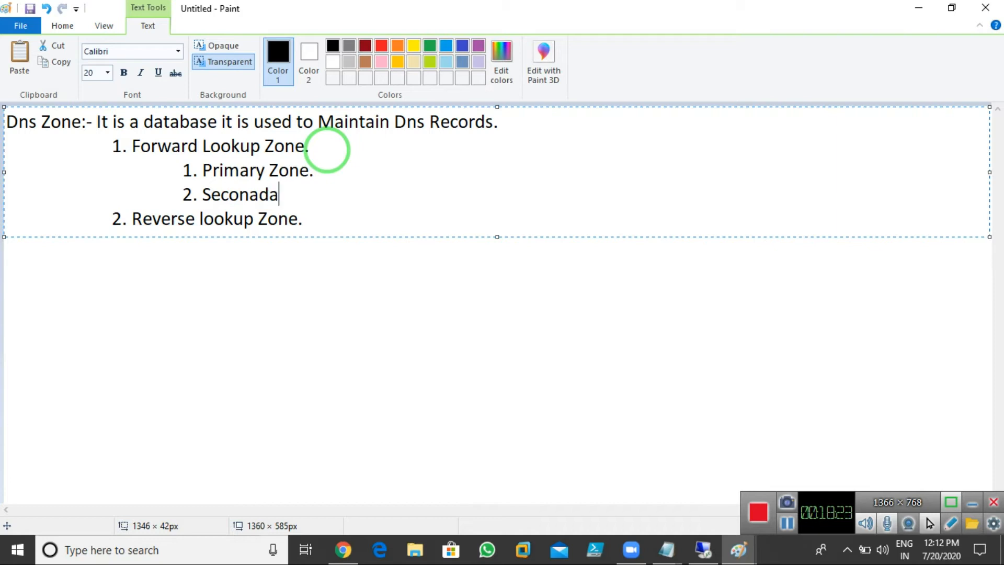
{"action": "key", "text": "BackSpace"}
{"action": "key", "text": "BackSpace"}
{"action": "type", "text": "ry Zone."}
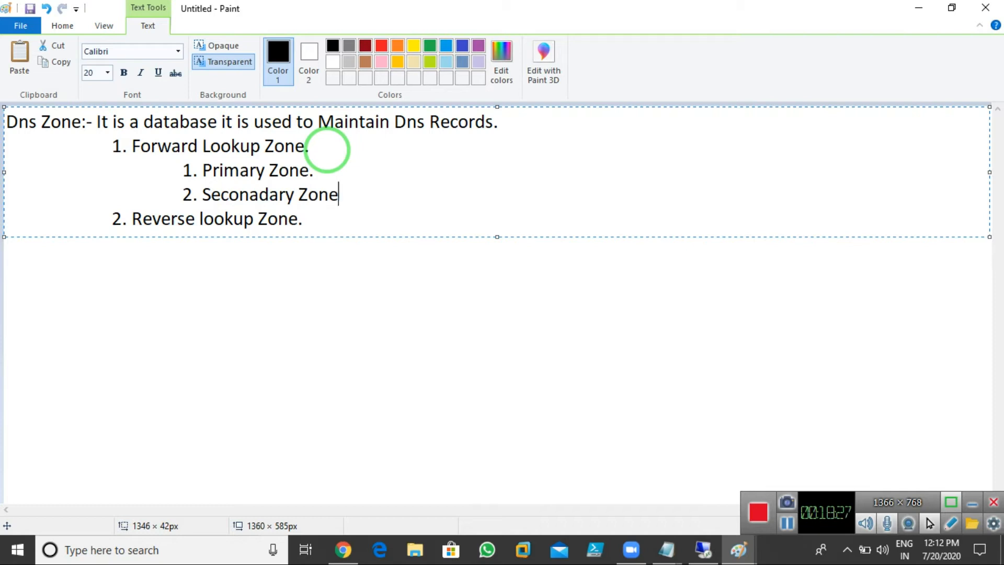
Step: Add '3. Stub Zone.' and '4. ADIZ Zone. (Active Directory Intergrated Zone)' as further sub-items
{"action": "key", "text": "Return"}
{"action": "key", "text": "Tab"}
{"action": "key", "text": "Tab"}
{"action": "key", "text": "Tab"}
{"action": "type", "text": "3. Stub Z"}
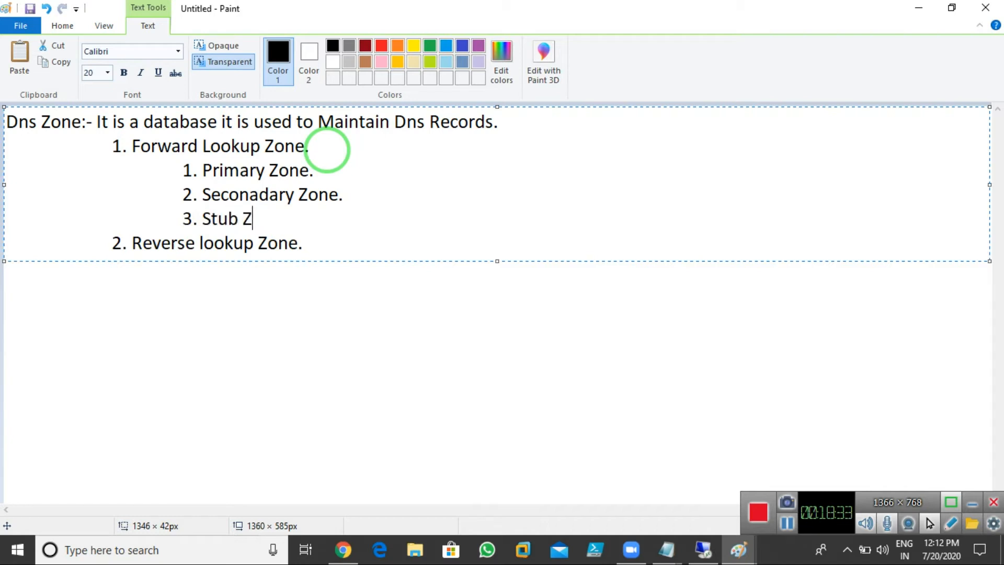
{"action": "type", "text": "one."}
{"action": "key", "text": "Return"}
{"action": "key", "text": "Tab"}
{"action": "key", "text": "Tab"}
{"action": "key", "text": "Tab"}
{"action": "key", "text": "Tab"}
{"action": "type", "text": "4. A"}
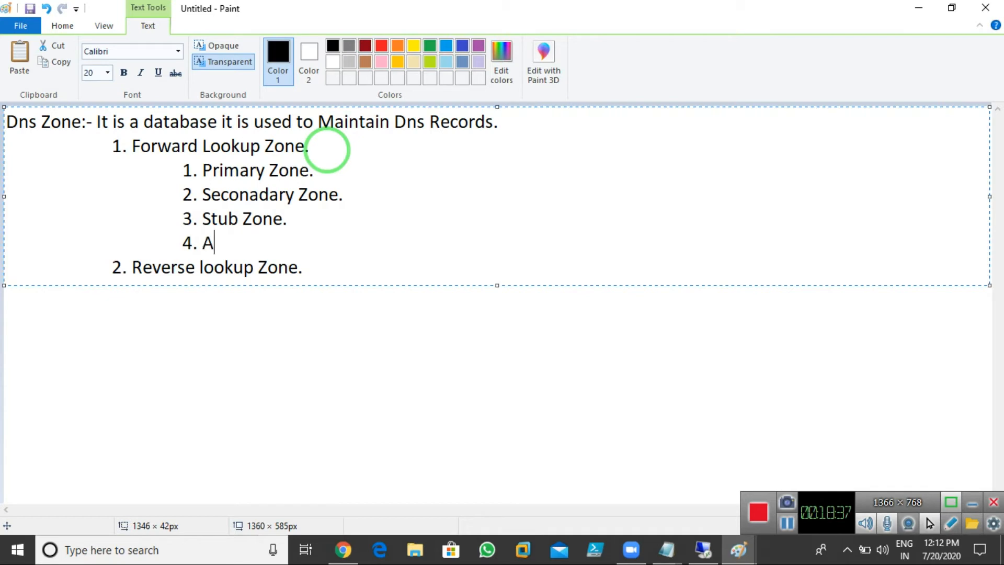
{"action": "type", "text": "DIZ Zone"}
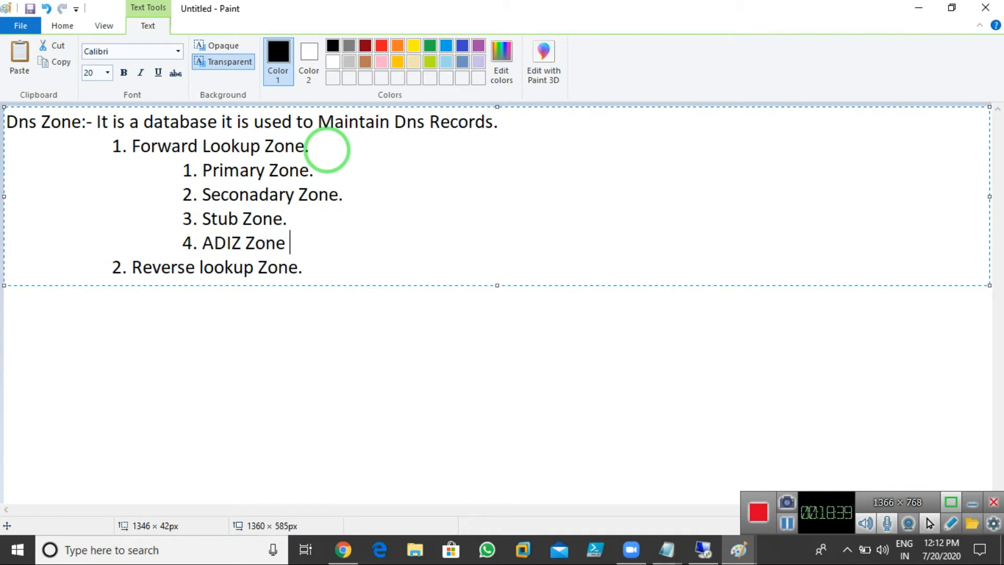
{"action": "key", "text": "BackSpace"}
{"action": "type", "text": ". (Acti"}
{"action": "type", "text": "ve Direc"}
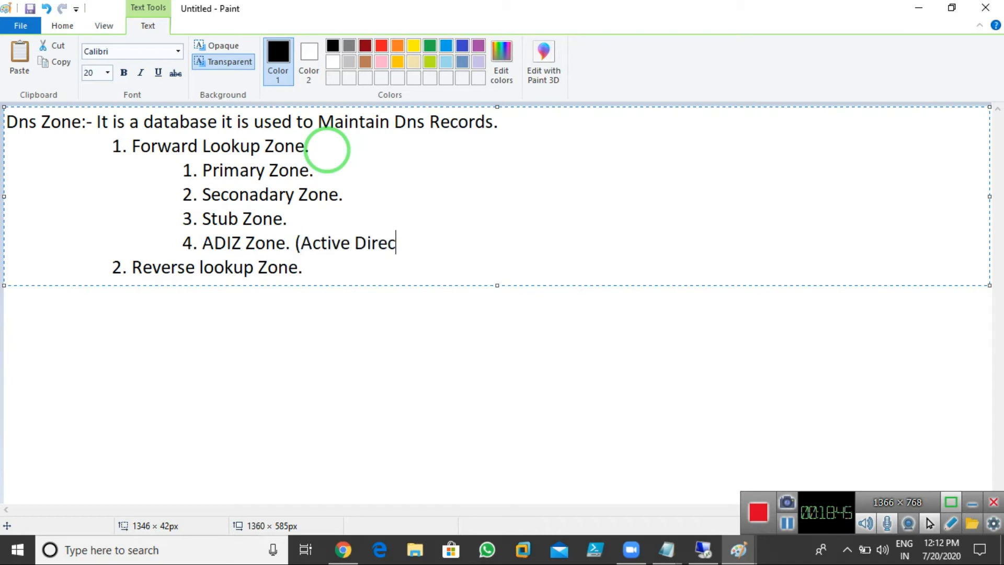
{"action": "type", "text": "tory Inter"}
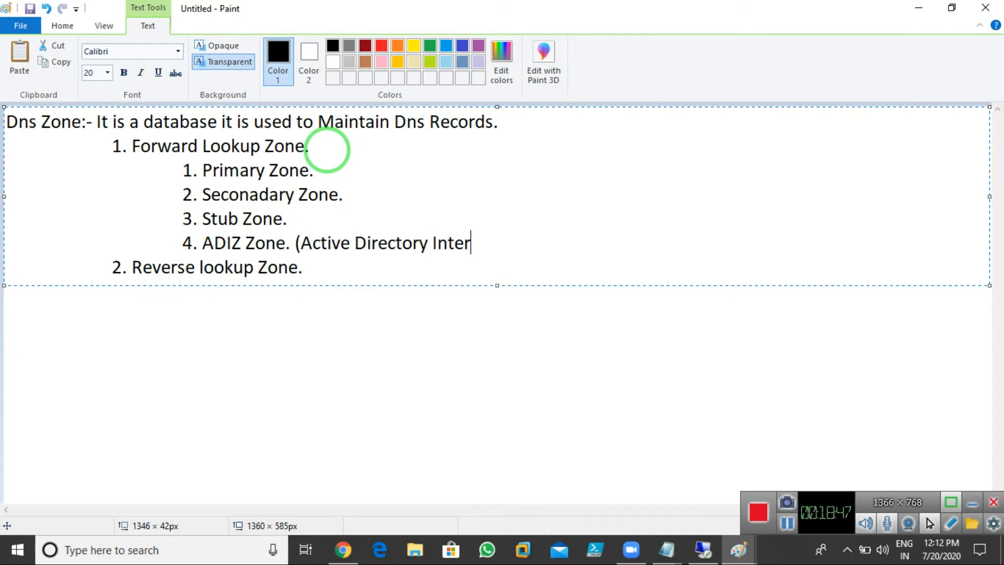
{"action": "key", "text": "BackSpace"}
{"action": "type", "text": "grated Zone)"}
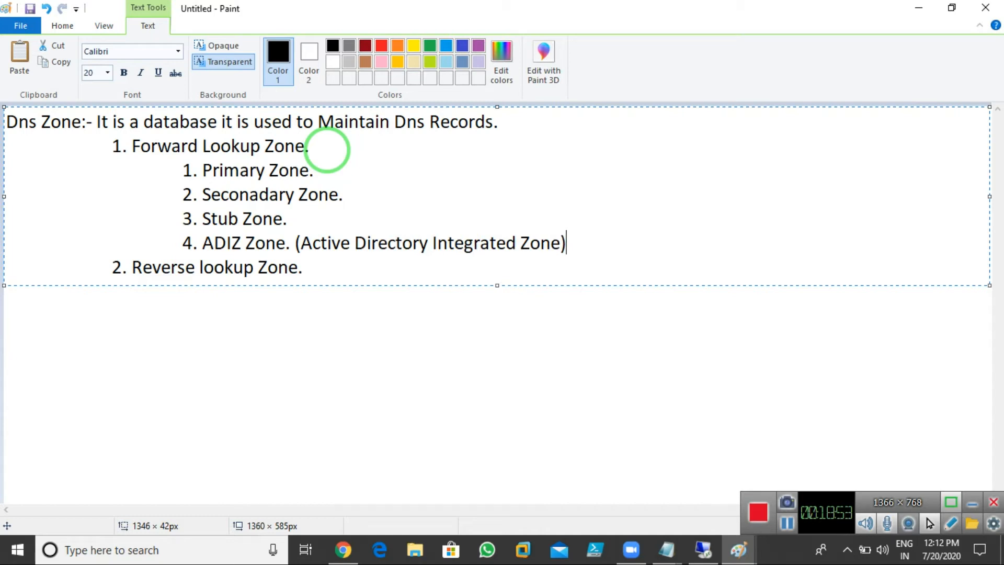
{"action": "left_click", "coordinate": [501, 206]}
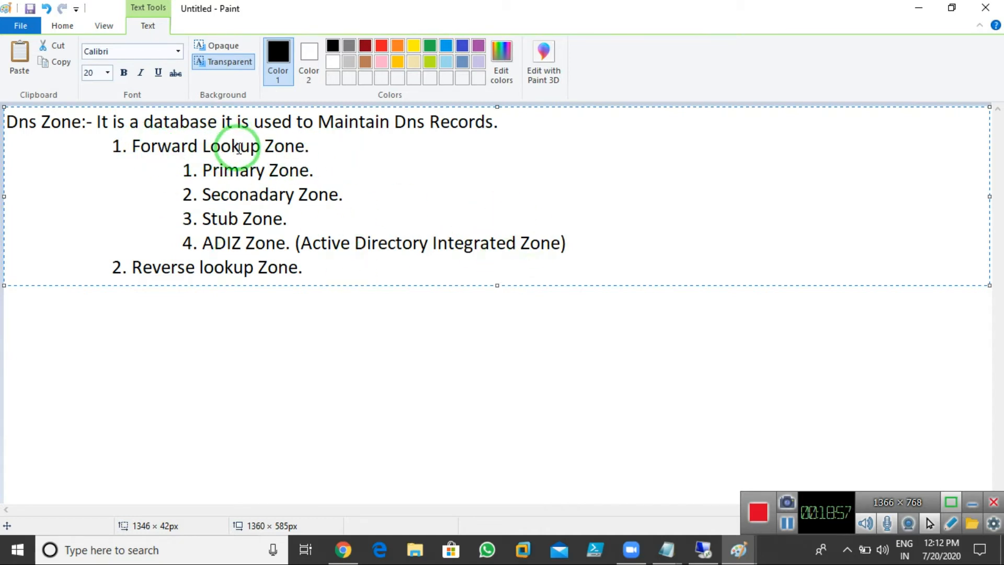
Step: Append 'Name to Ip Records.' to Forward Lookup Zone and 'Ip to Name Records.' to Reverse lookup Zone
{"action": "left_click", "coordinate": [328, 146]}
{"action": "type", "text": "Name to Ip Records"}
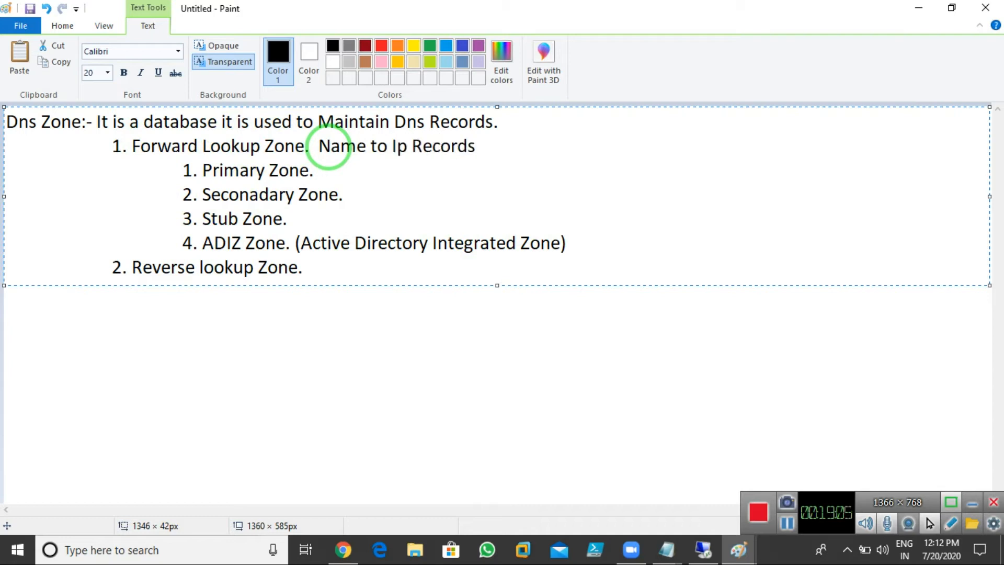
{"action": "type", "text": "."}
{"action": "left_click", "coordinate": [314, 271]}
{"action": "type", "text": "Ip to Name Records."}
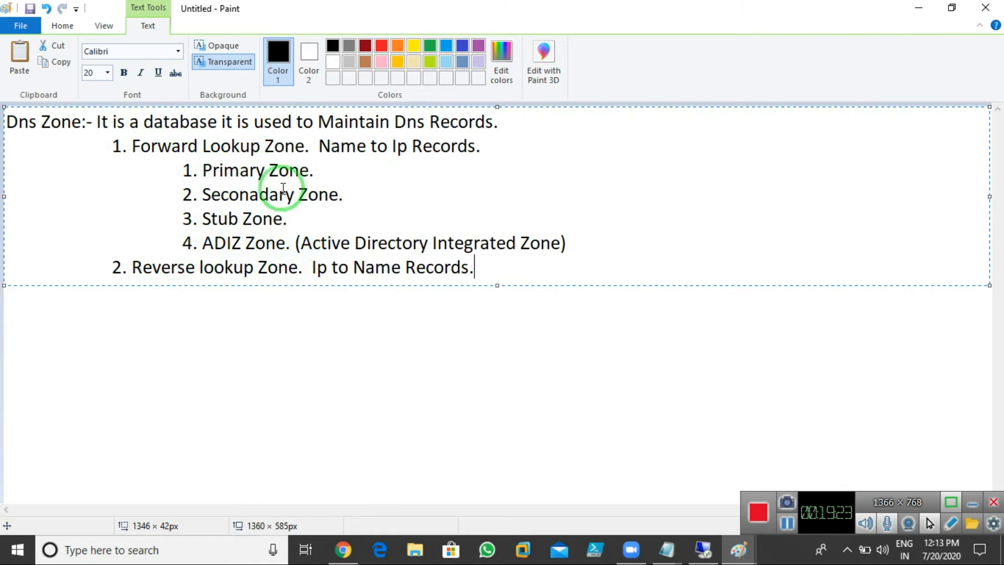
Step: After Primary Zone, write 'With the Help of Primary Zone we can create, delete and Modify Records.'
{"action": "left_click", "coordinate": [332, 169]}
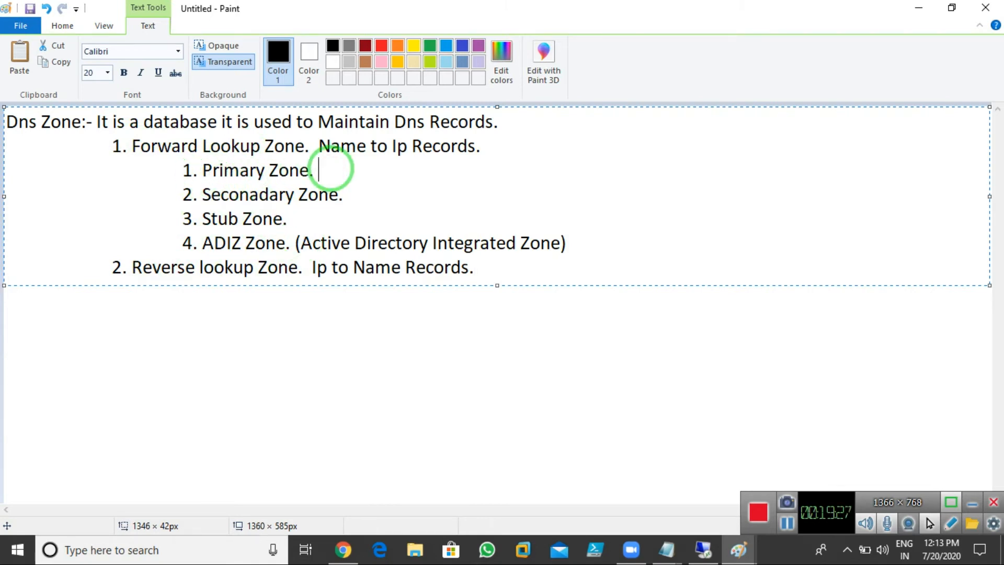
{"action": "type", "text": "Eitht"}
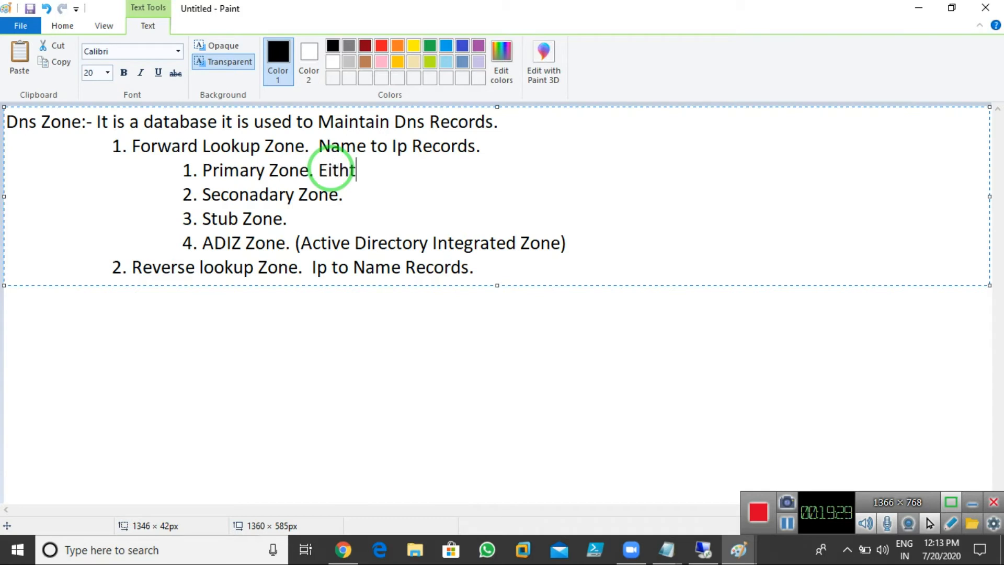
{"action": "key", "text": "BackSpace"}
{"action": "key", "text": "BackSpace"}
{"action": "key", "text": "BackSpace"}
{"action": "key", "text": "BackSpace"}
{"action": "key", "text": "BackSpace"}
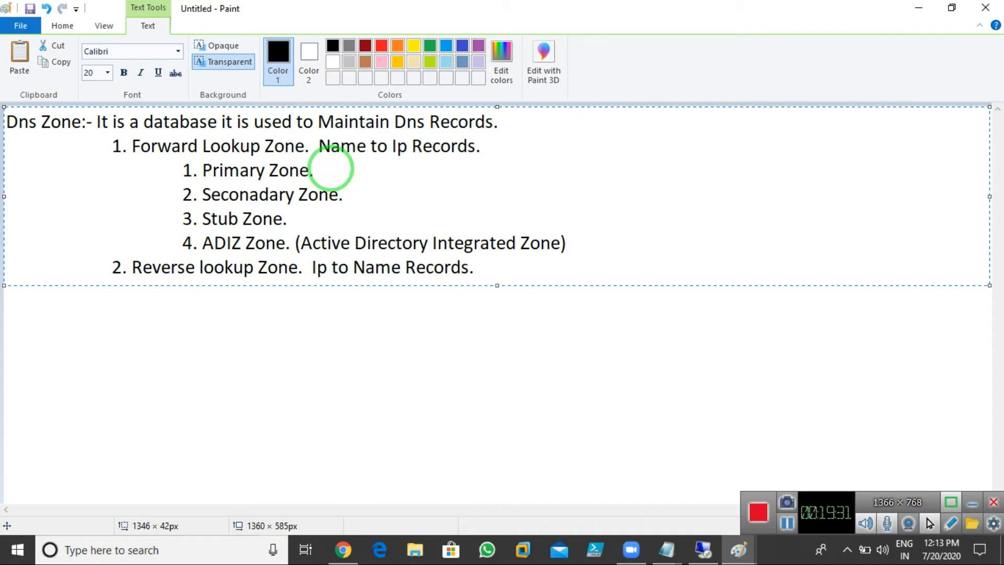
{"action": "type", "text": "With the "}
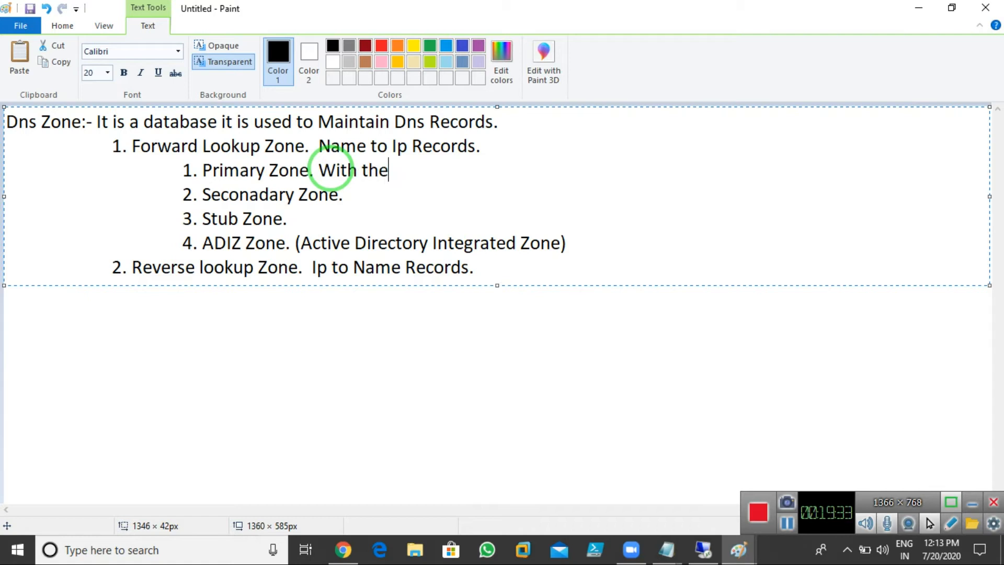
{"action": "type", "text": "Help of "}
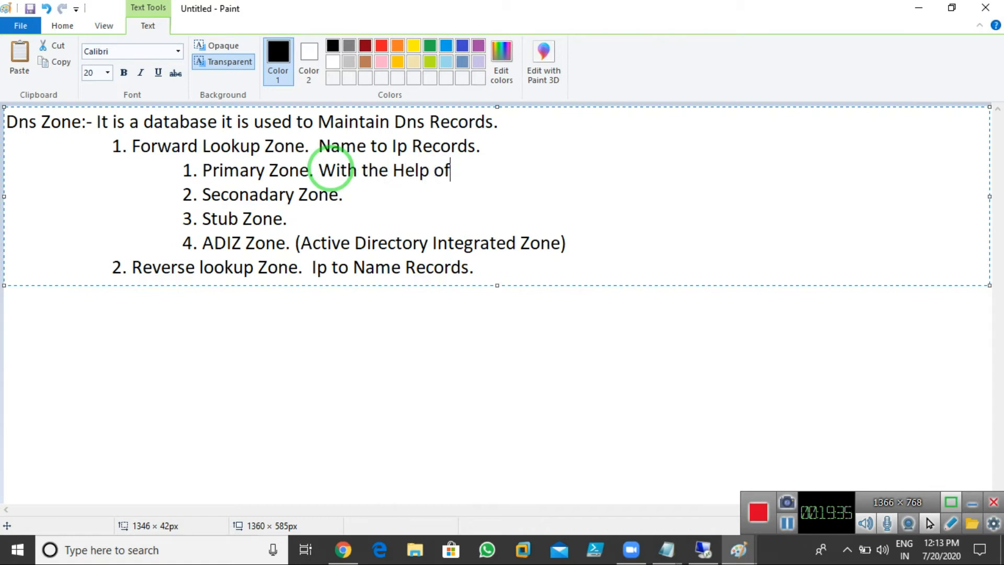
{"action": "type", "text": "Pro-"}
{"action": "key", "text": "BackSpace"}
{"action": "key", "text": "BackSpace"}
{"action": "type", "text": "imary Zone"}
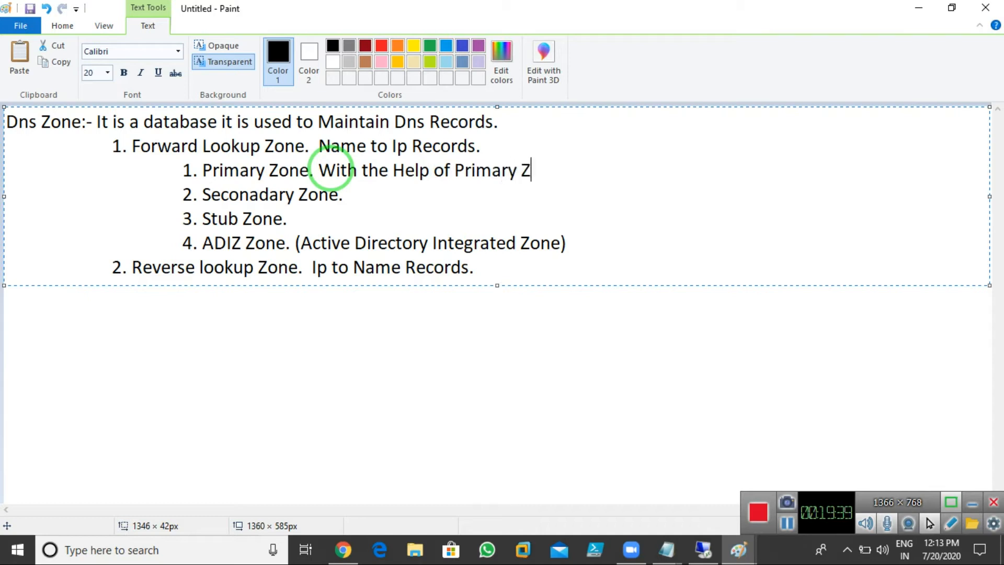
{"action": "type", "text": " we ca"}
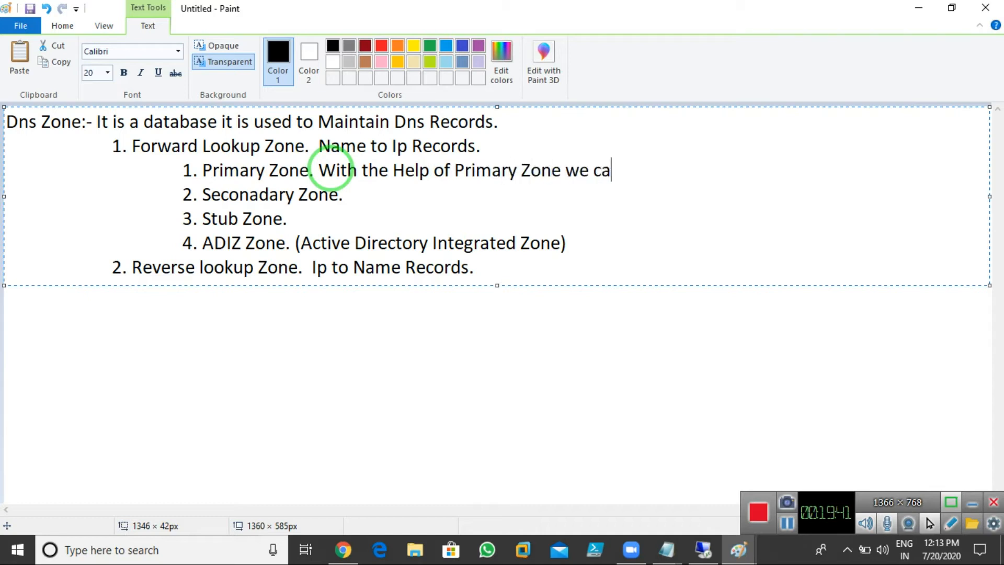
{"action": "type", "text": "n create"}
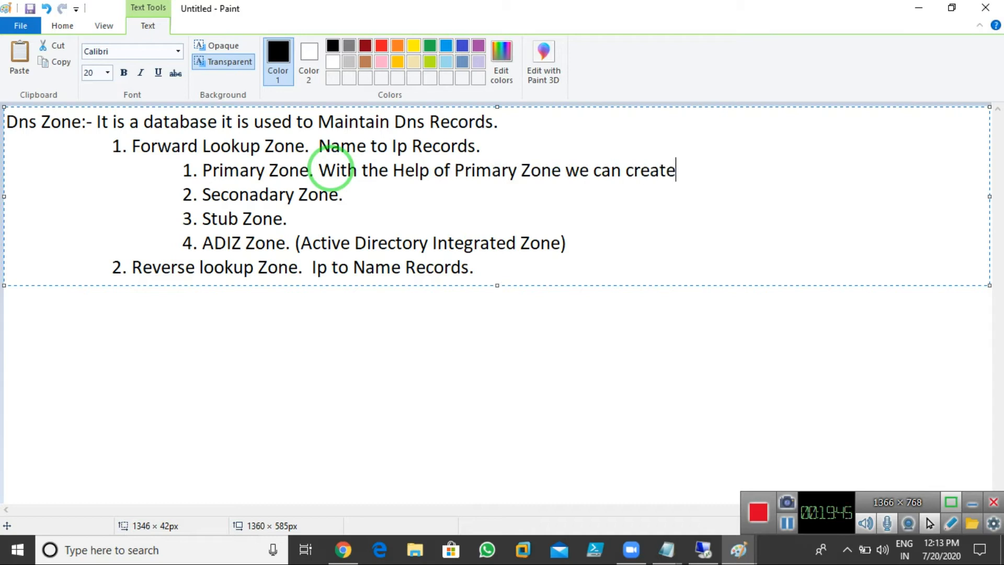
{"action": "type", "text": ", delete a"}
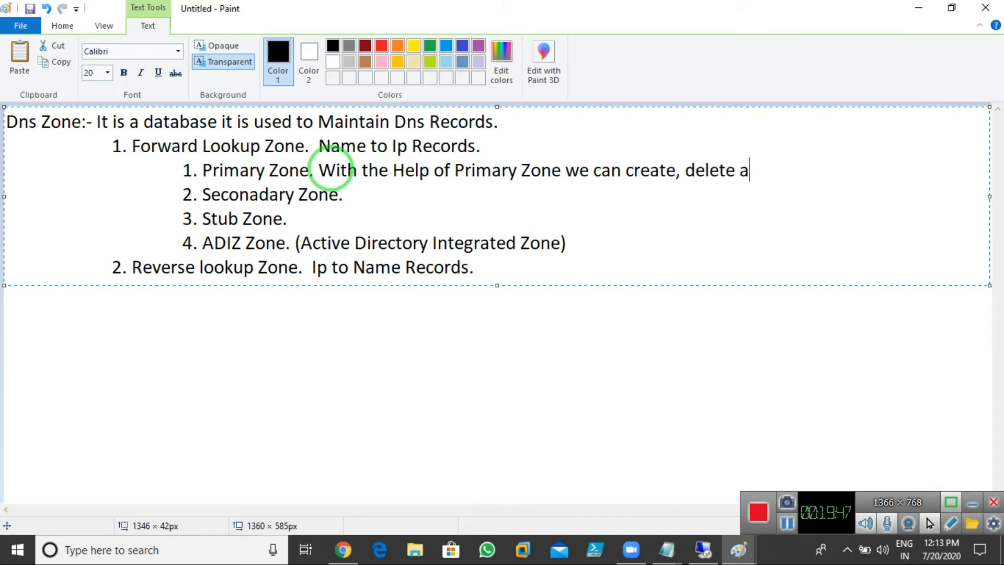
{"action": "type", "text": "nd Modify"}
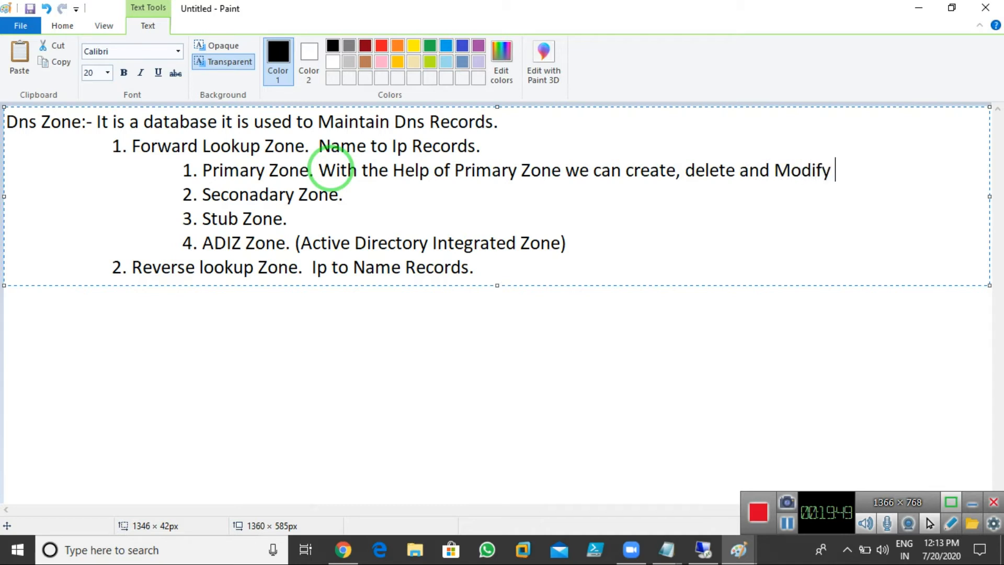
{"action": "type", "text": " Records."}
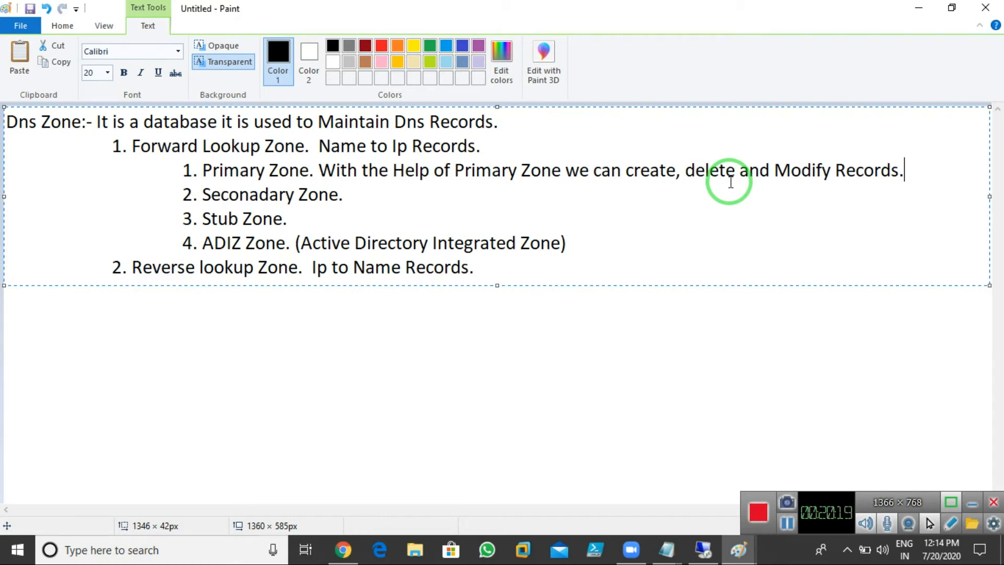
Step: Unlock the Server-01 VM with the administrator password and select the Abc.com forward lookup zone
{"action": "left_click", "coordinate": [703, 549]}
{"action": "left_click", "coordinate": [591, 211]}
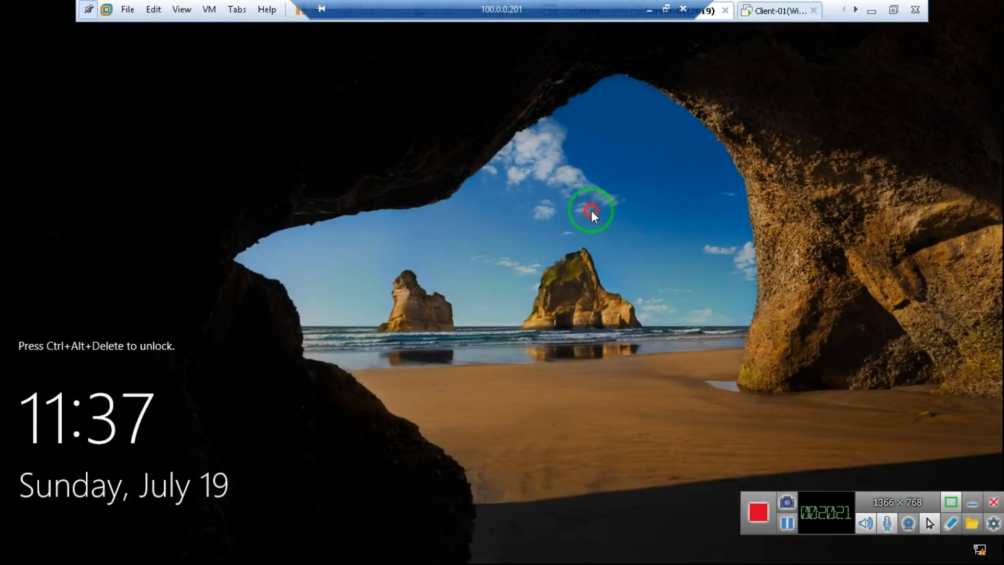
{"action": "key", "text": "ctrl+alt+Insert"}
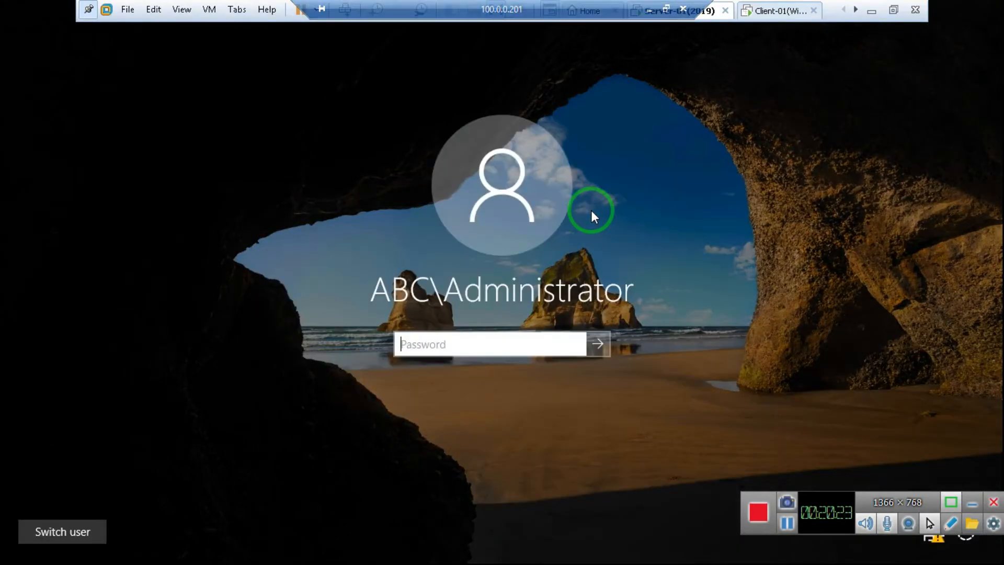
{"action": "type", "text": "••"}
{"action": "type", "text": "w0rd"}
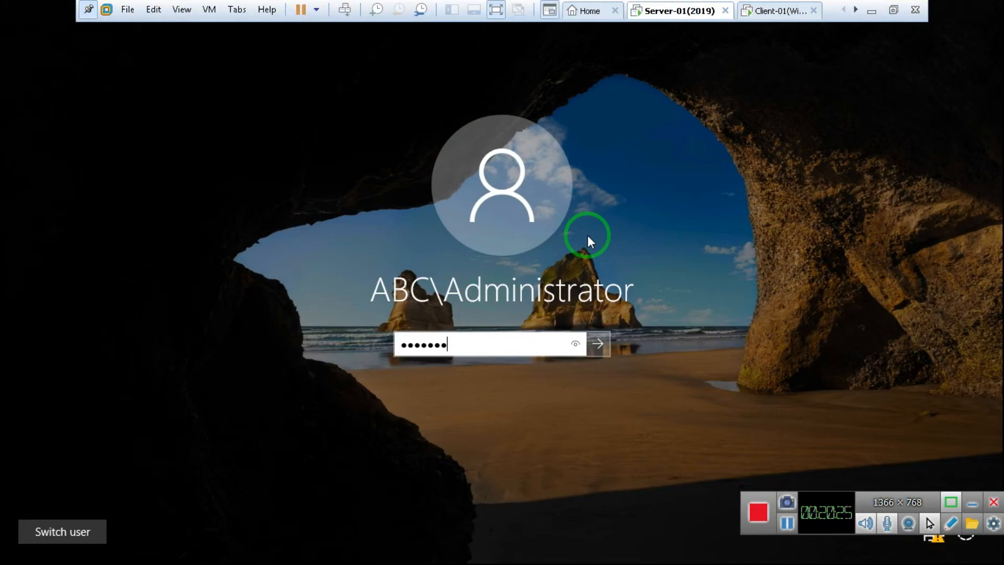
{"action": "key", "text": "Return"}
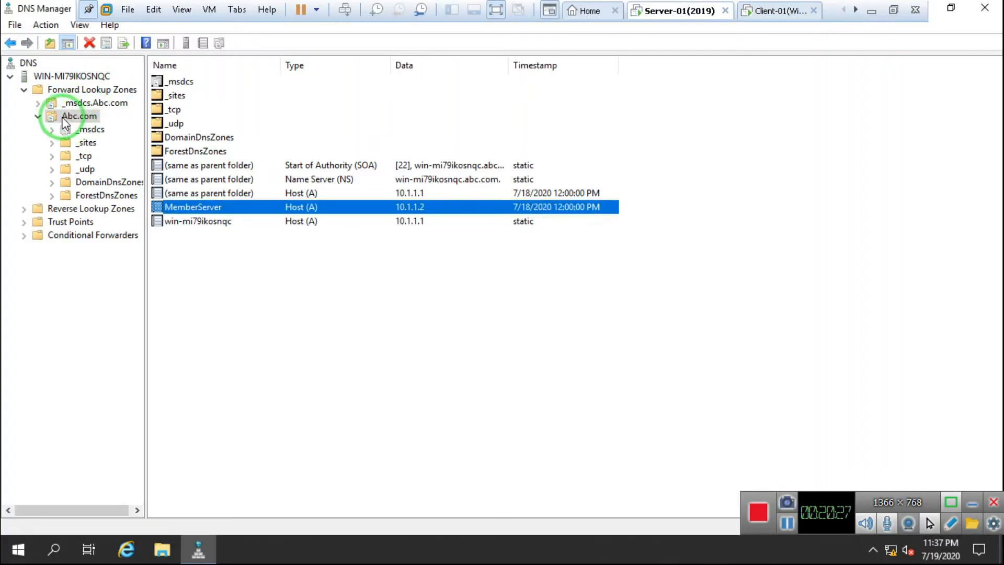
{"action": "left_click", "coordinate": [82, 117]}
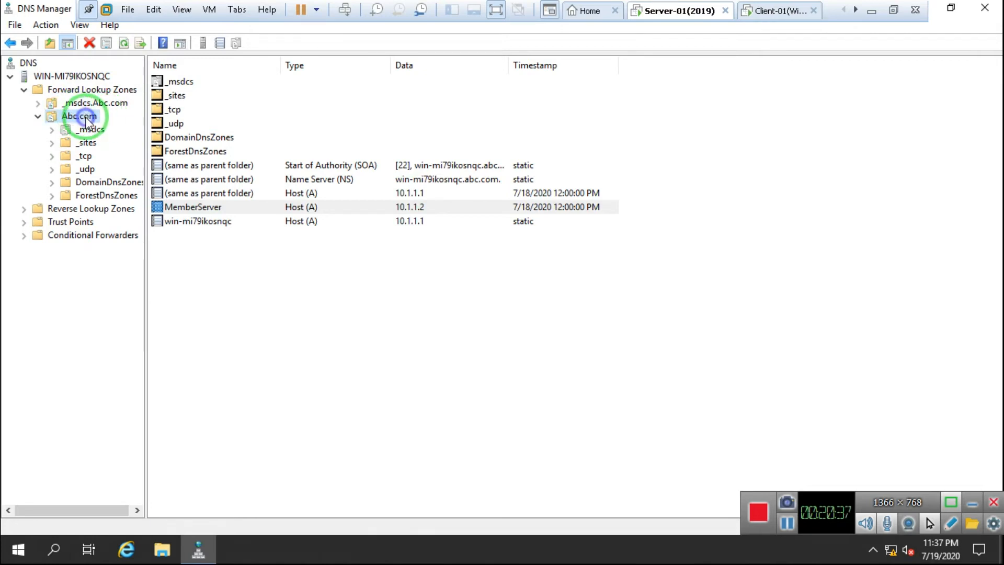
{"action": "right_click", "coordinate": [86, 117]}
Step: Confirm in Abc.com Properties that the zone type is Active Directory-Integrated, closing without changes
{"action": "left_click", "coordinate": [149, 373]}
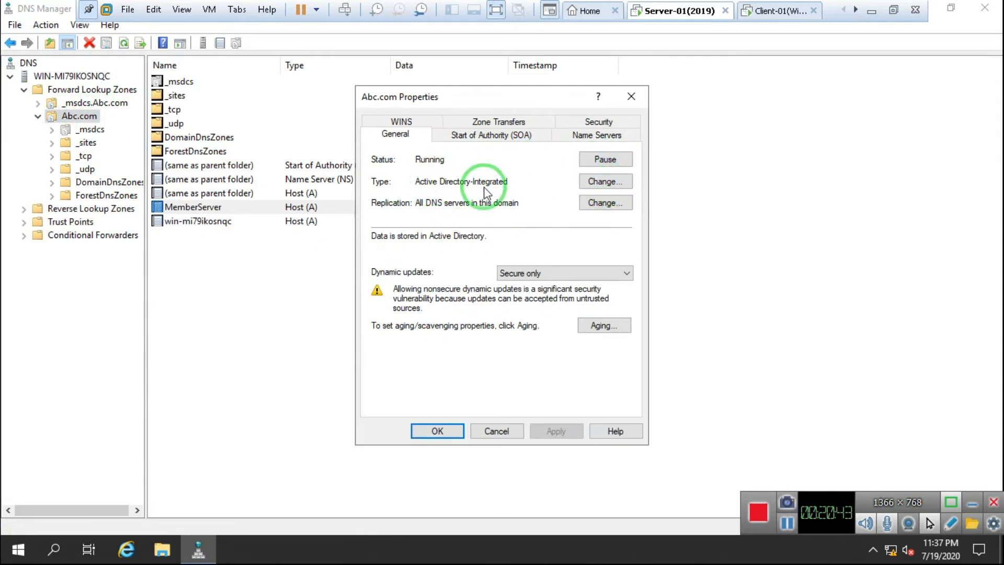
{"action": "left_click", "coordinate": [609, 182]}
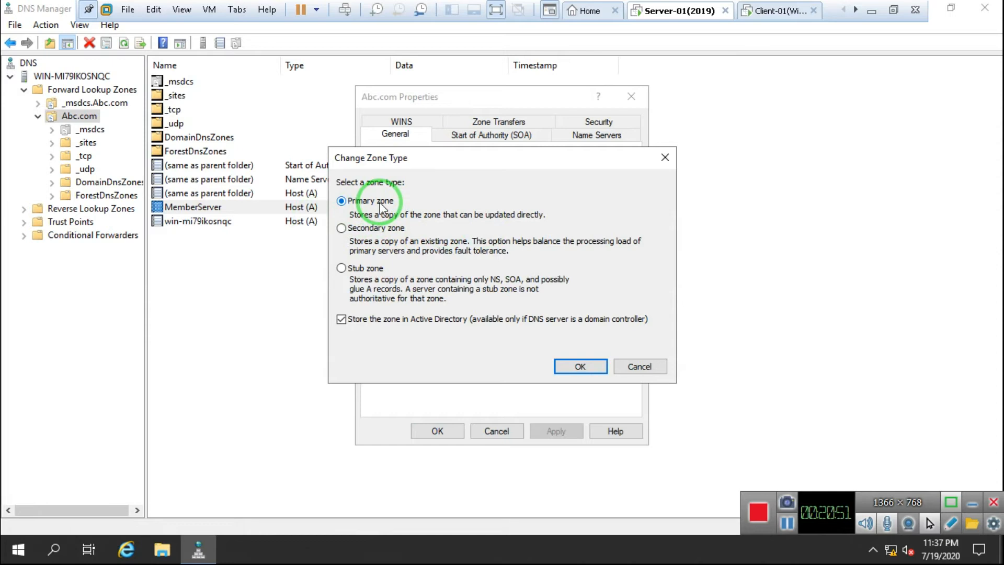
{"action": "left_click", "coordinate": [638, 366]}
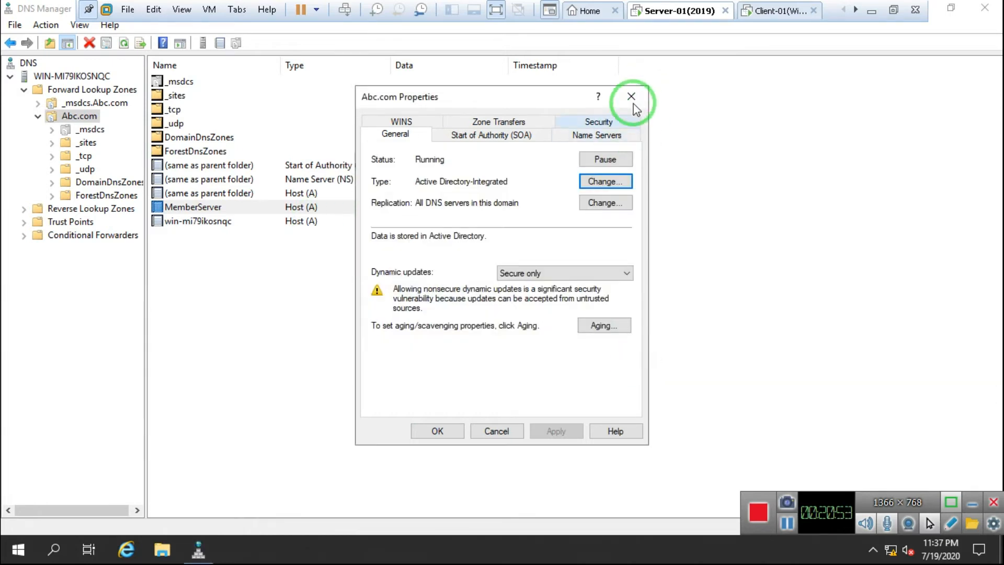
{"action": "left_click", "coordinate": [631, 97]}
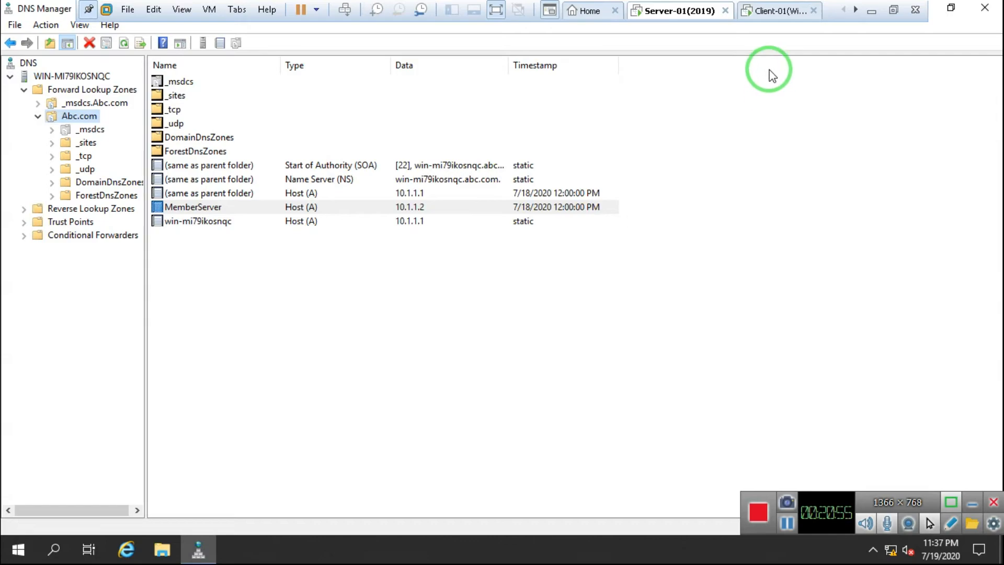
Step: Switch between the Client-01 and Server-01 VM tabs, then hide the remote-session bar
{"action": "left_click", "coordinate": [774, 12]}
{"action": "left_click", "coordinate": [673, 11]}
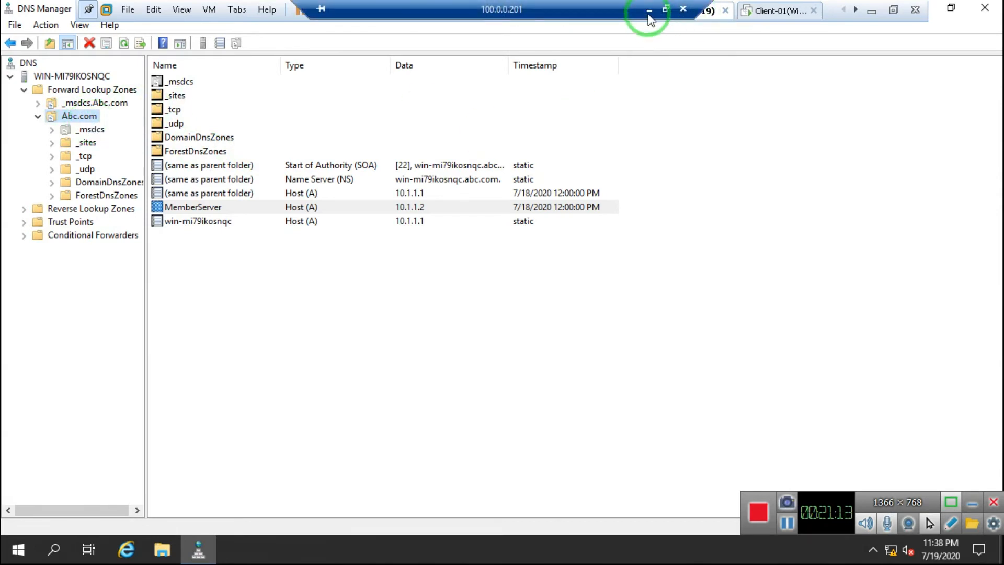
{"action": "left_click", "coordinate": [648, 11]}
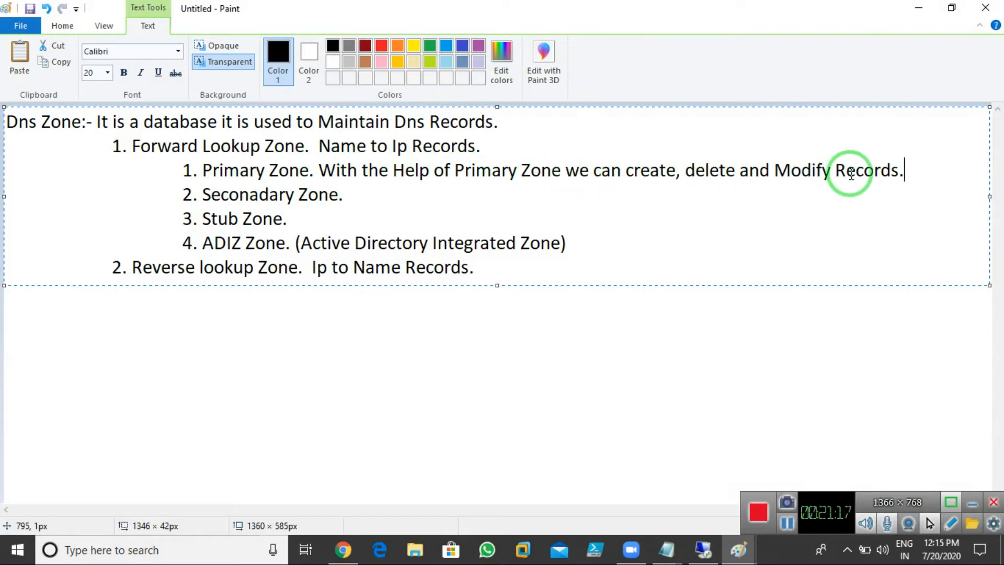
Step: After '2. Seconadary Zone.', write 'It is used to Maintains the Read Only Copy of Primary Zone.'
{"action": "left_click", "coordinate": [348, 194]}
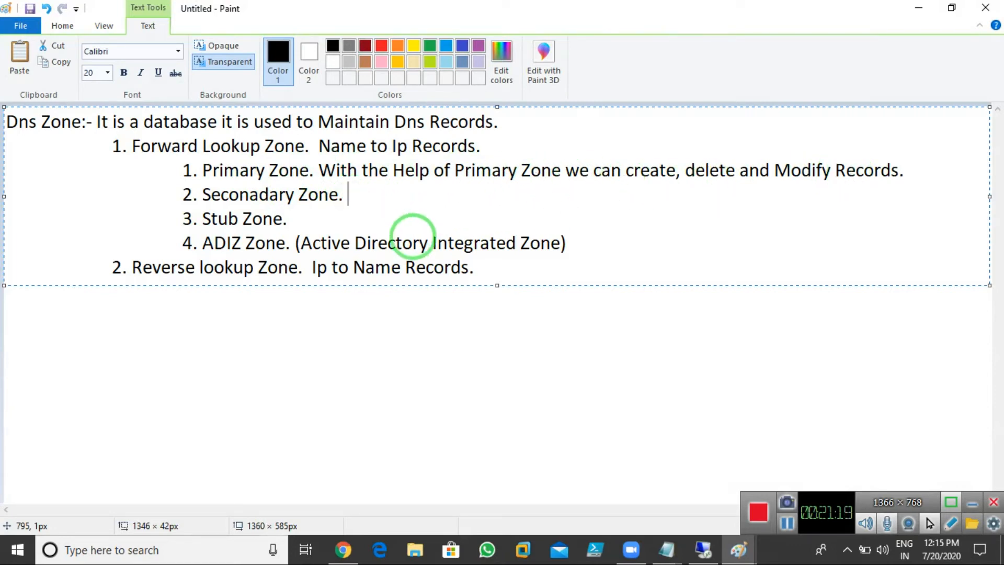
{"action": "type", "text": "It is used to take the "}
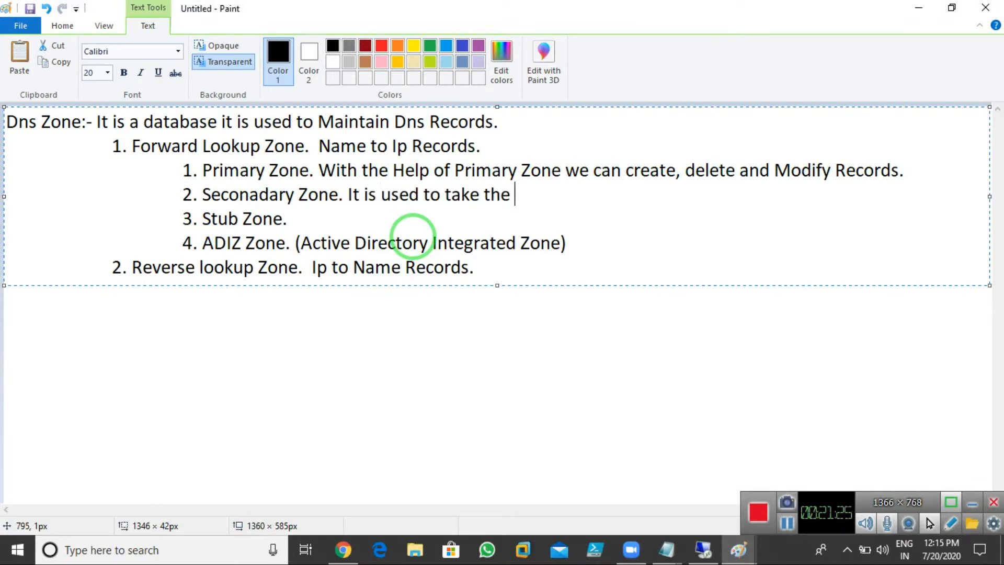
{"action": "type", "text": "Read Onlhy"}
{"action": "key", "text": "BackSpace"}
{"action": "key", "text": "BackSpace"}
{"action": "key", "text": "BackSpace"}
{"action": "key", "text": "BackSpace"}
{"action": "type", "text": "ly Copy of Prima"}
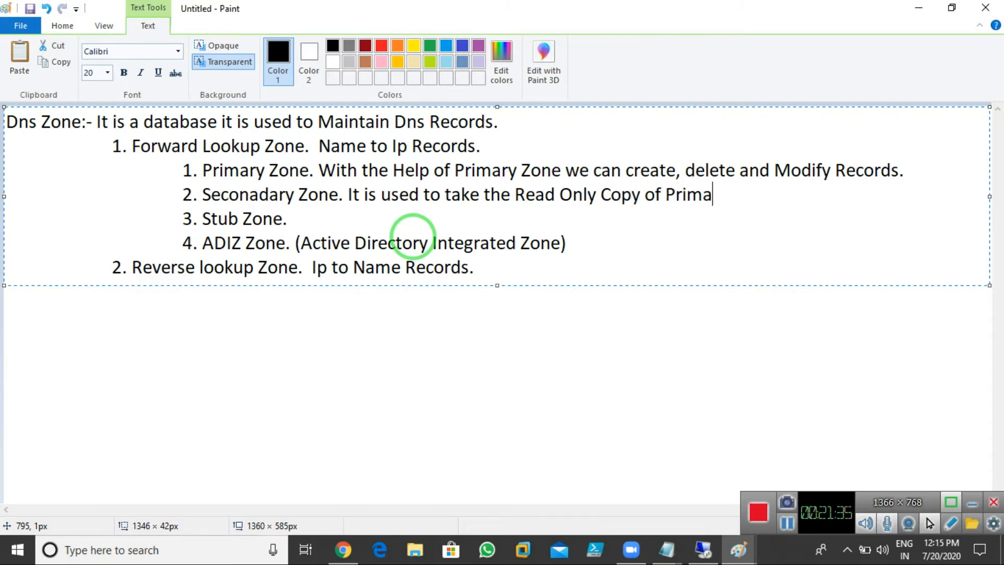
{"action": "type", "text": "ry Zone"}
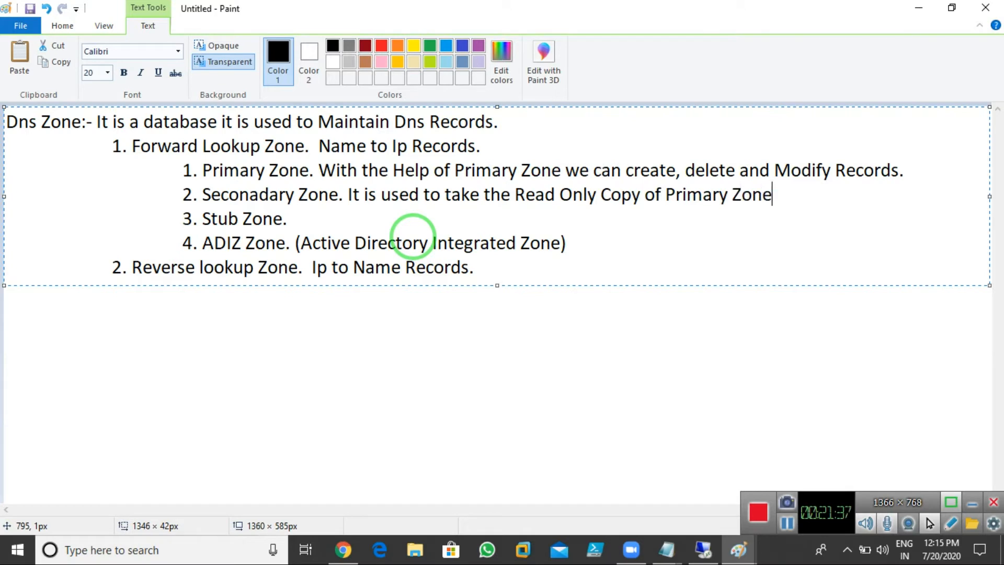
{"action": "left_click", "coordinate": [479, 196]}
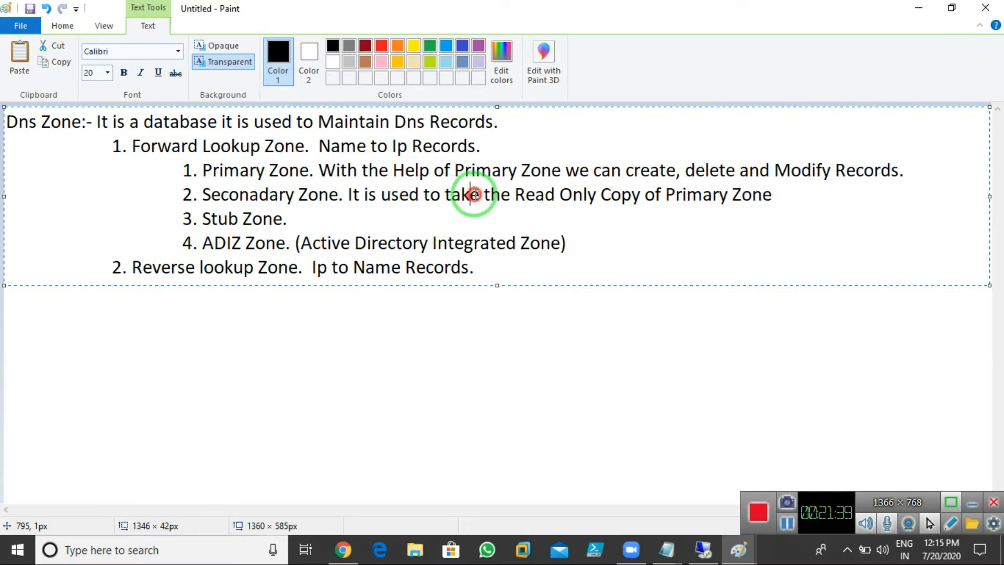
{"action": "key", "text": "BackSpace"}
{"action": "key", "text": "BackSpace"}
{"action": "key", "text": "BackSpace"}
{"action": "key", "text": "BackSpace"}
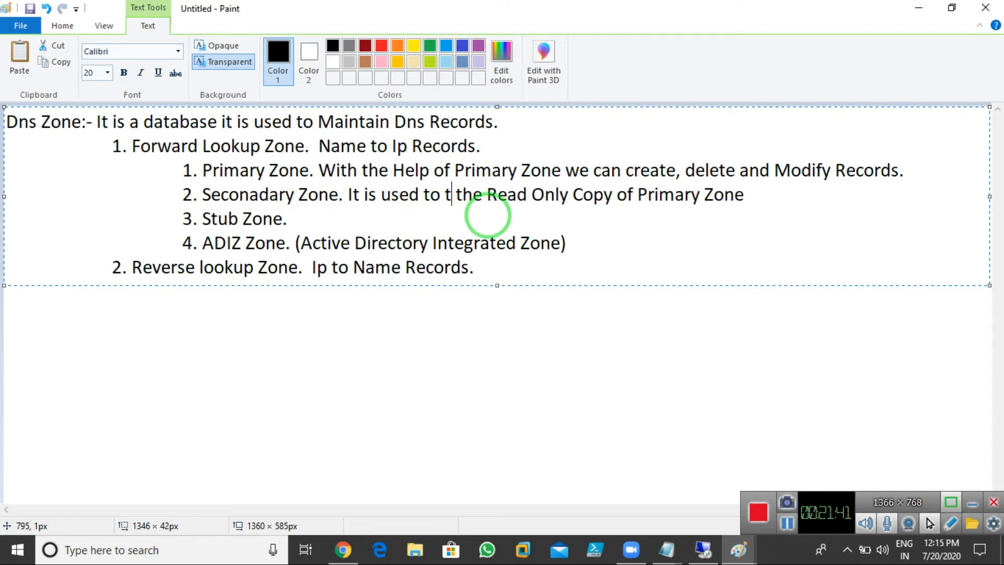
{"action": "type", "text": "Maint"}
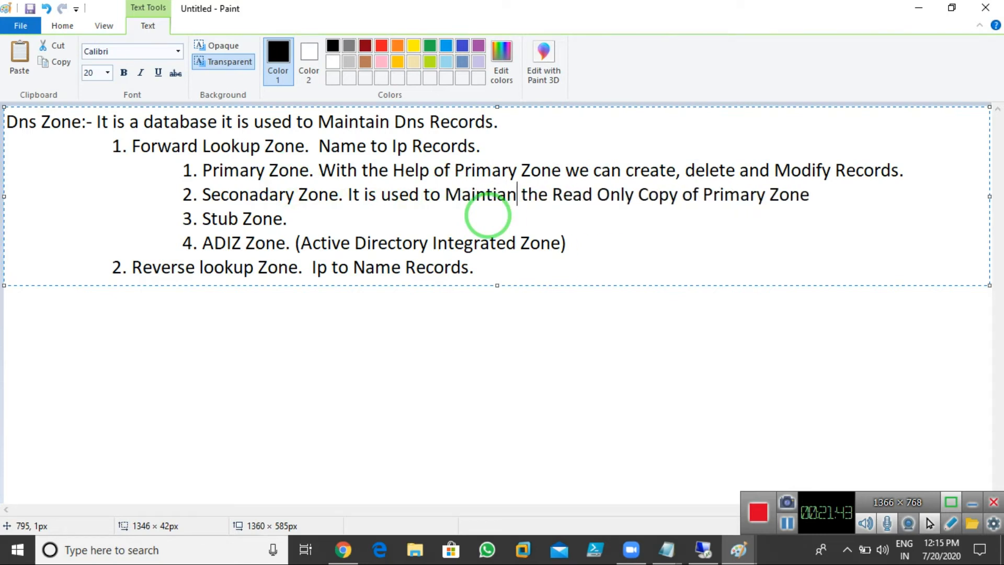
{"action": "type", "text": "ains"}
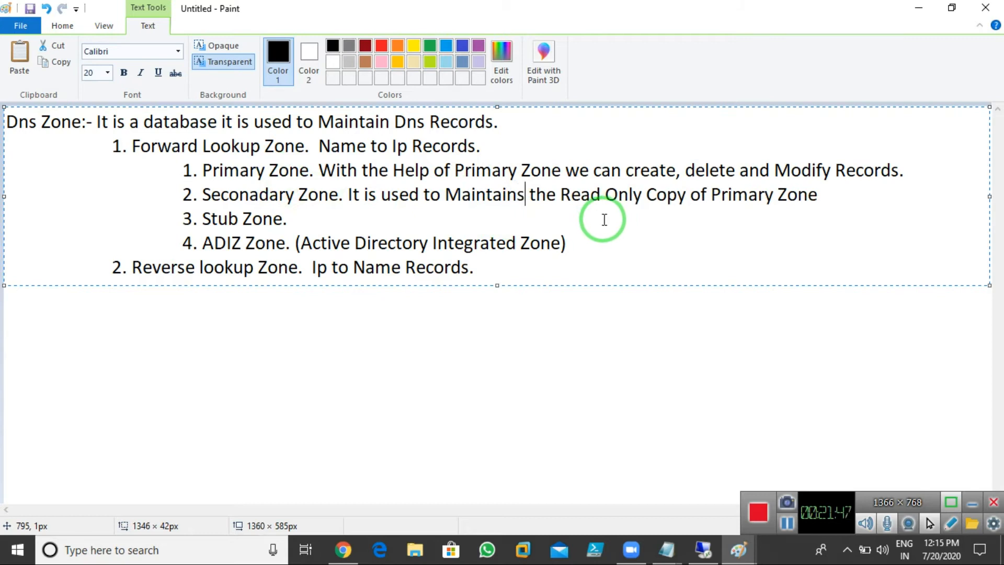
{"action": "left_click", "coordinate": [829, 199]}
{"action": "type", "text": "."}
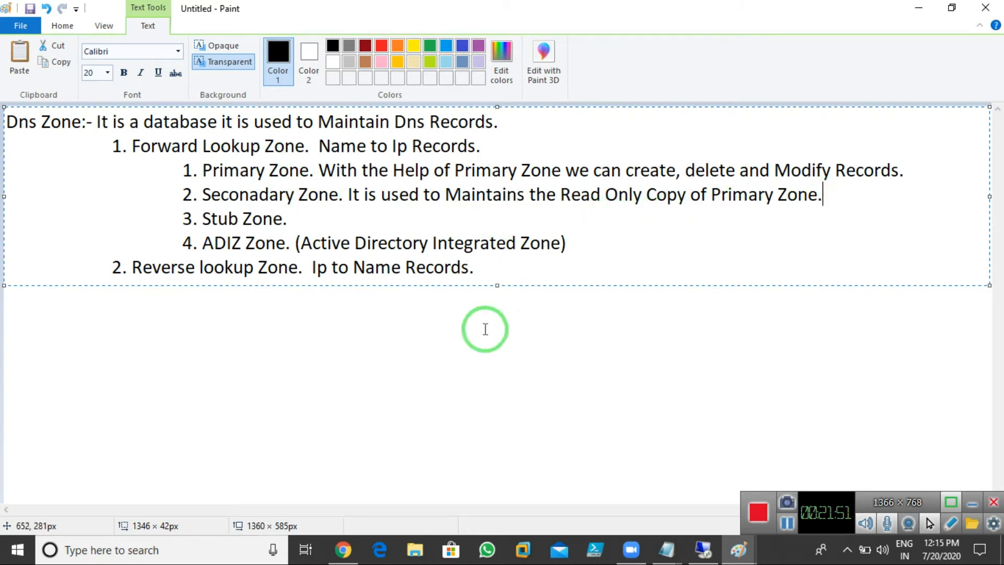
Step: Open a new blank Paint window and draw a tall rectangle for the first server
{"action": "key", "text": "super+r"}
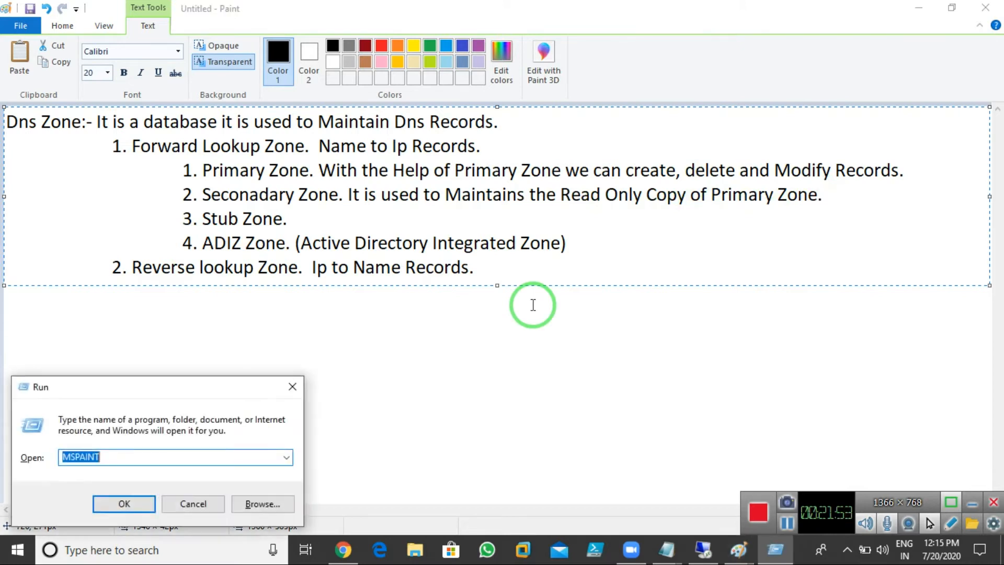
{"action": "key", "text": "Return"}
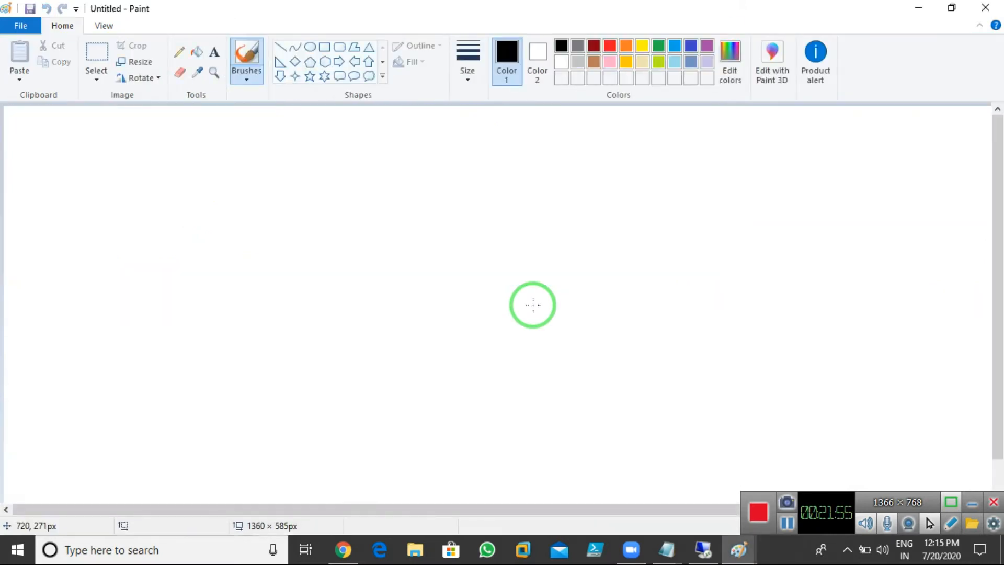
{"action": "left_click", "coordinate": [324, 46]}
{"action": "left_click_drag", "start_coordinate": [299, 124], "coordinate": [406, 296]}
Step: Label the rectangle with lines Server-1, PDC, Abc.com and Dns Server
{"action": "left_click", "coordinate": [214, 52]}
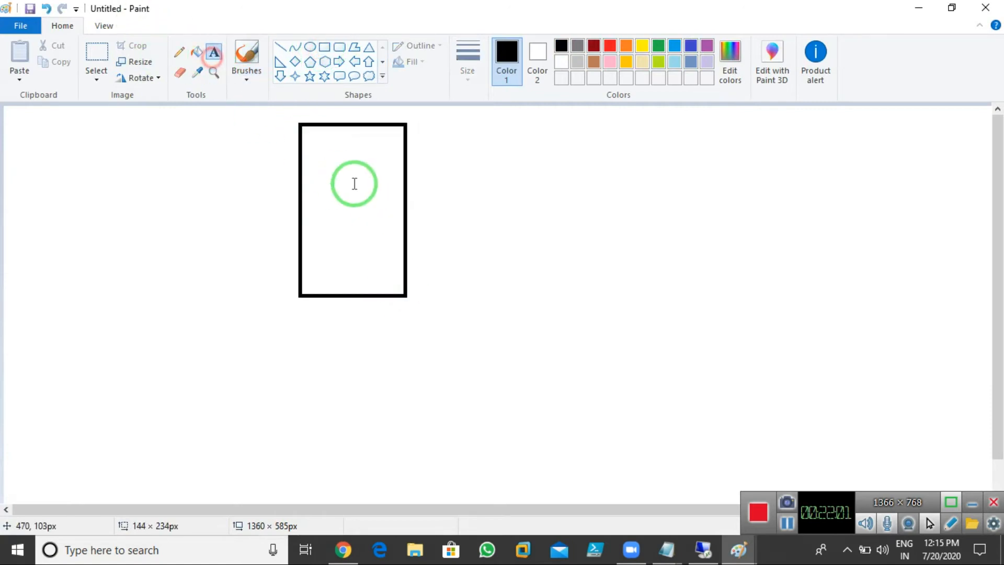
{"action": "left_click", "coordinate": [316, 162]}
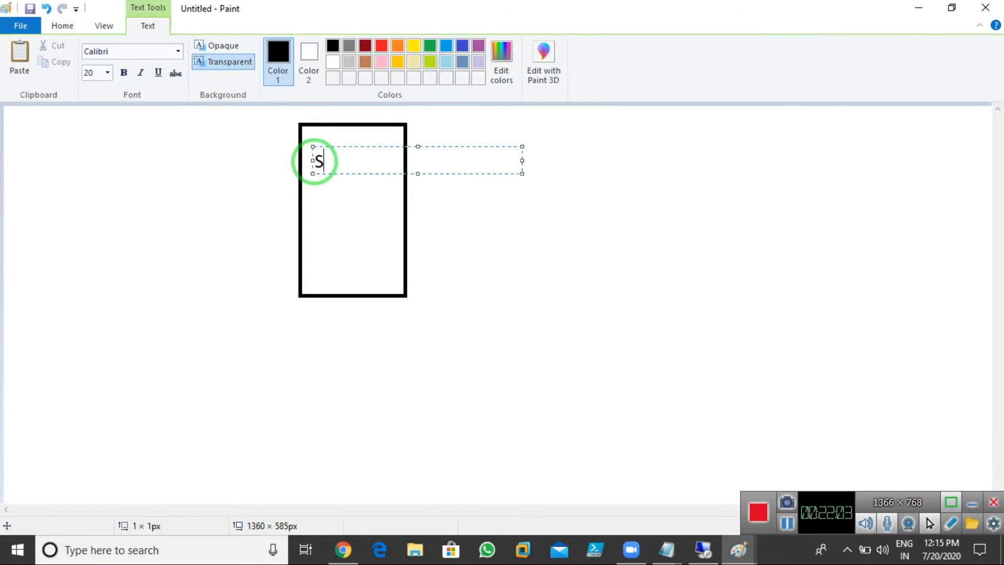
{"action": "type", "text": "Server-1"}
{"action": "key", "text": "Return"}
{"action": "type", "text": "PDC"}
{"action": "key", "text": "Return"}
{"action": "type", "text": "Abc"}
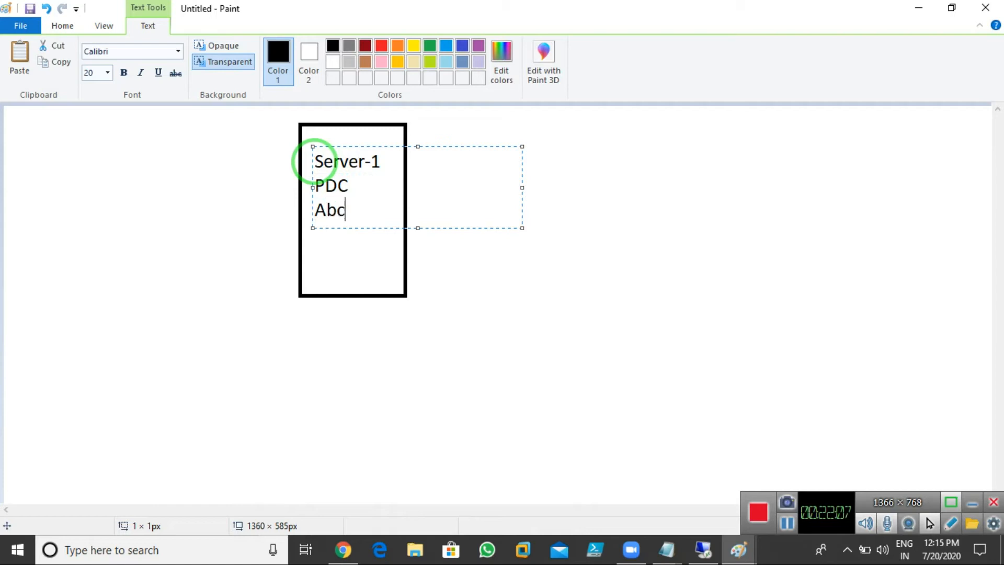
{"action": "type", "text": ".ckom"}
{"action": "key", "text": "Return"}
{"action": "type", "text": "Dns Server"}
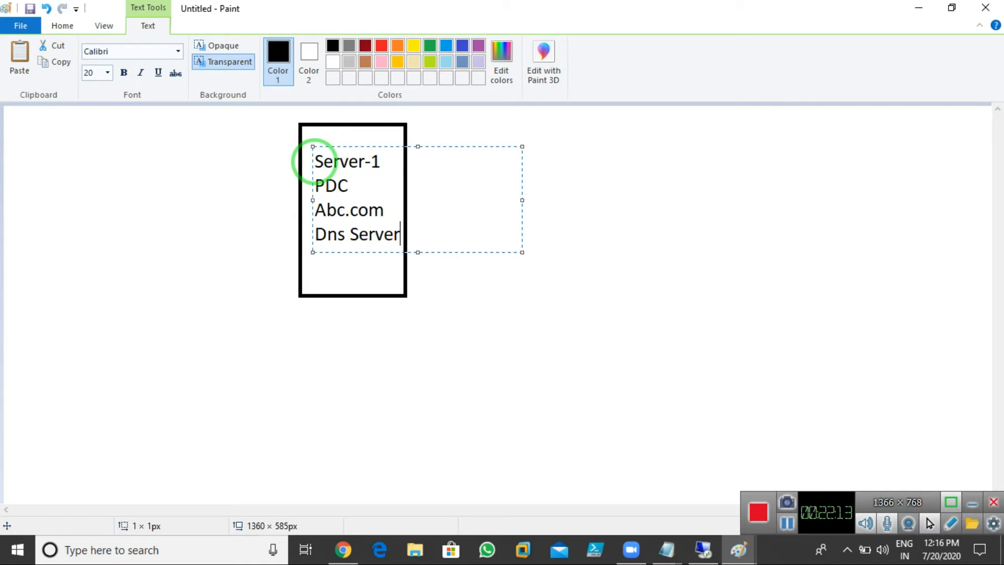
Step: Add 'Primary' and 'Zone' lines to Server-1, then draw a second rectangle to its right
{"action": "key", "text": "Return"}
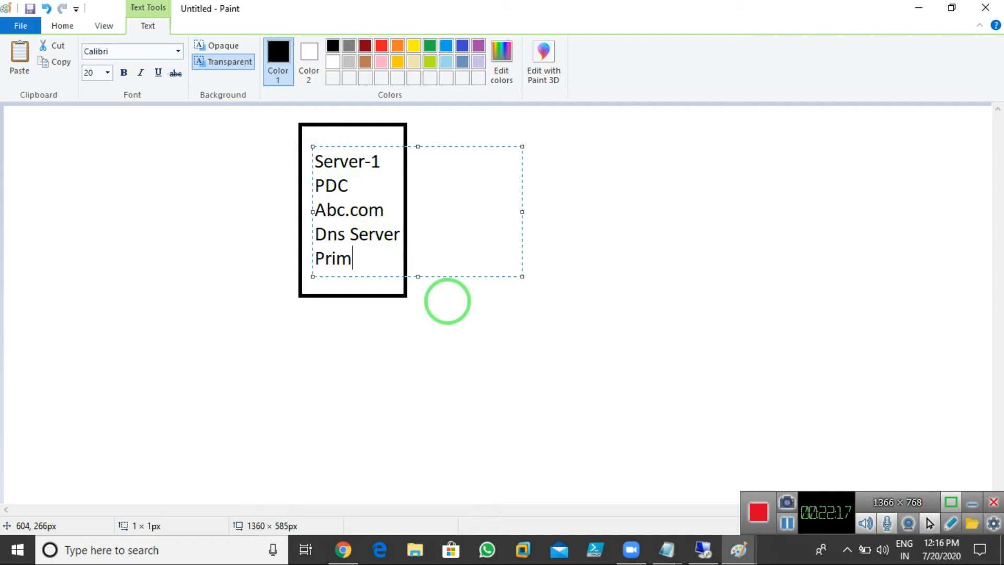
{"action": "type", "text": "Primary"}
{"action": "key", "text": "Return"}
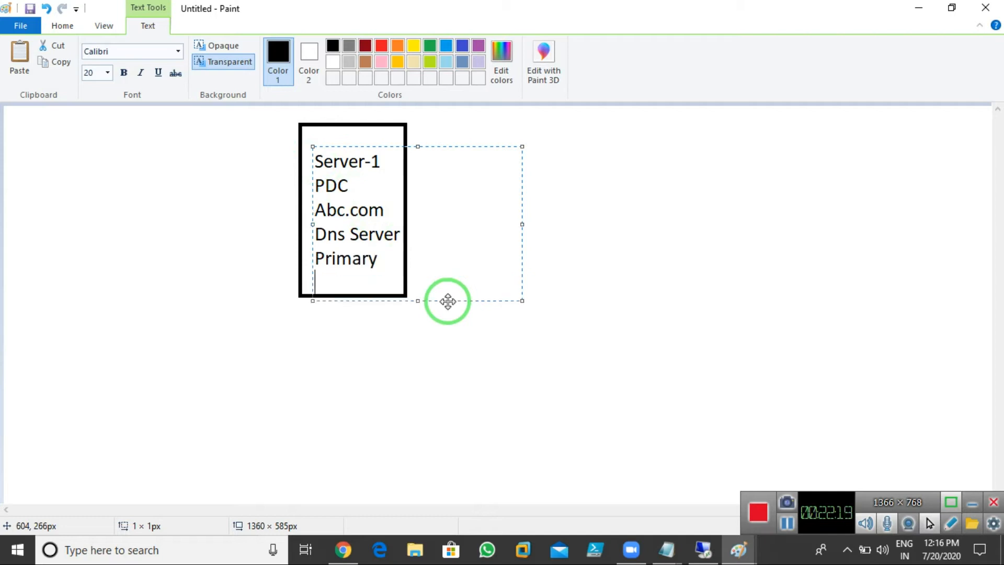
{"action": "type", "text": "Zone"}
{"action": "left_click", "coordinate": [474, 371]}
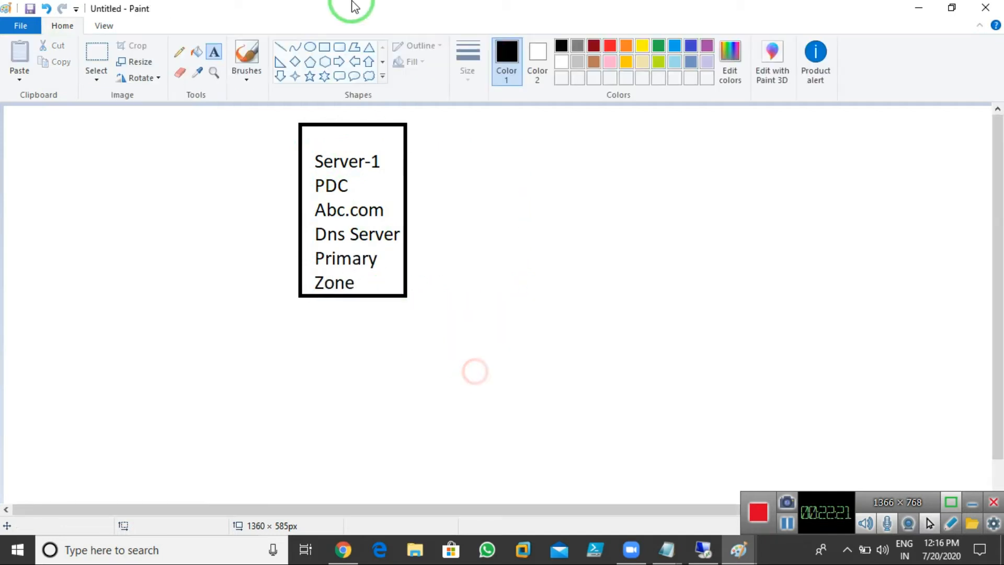
{"action": "left_click", "coordinate": [324, 46]}
{"action": "left_click_drag", "start_coordinate": [519, 127], "coordinate": [618, 299]}
Step: Label the second box Server-2, Member, Server, Abc.com, Secondary, Zone on separate lines
{"action": "left_click", "coordinate": [217, 56]}
{"action": "left_click", "coordinate": [522, 139]}
{"action": "type", "text": "Server-2"}
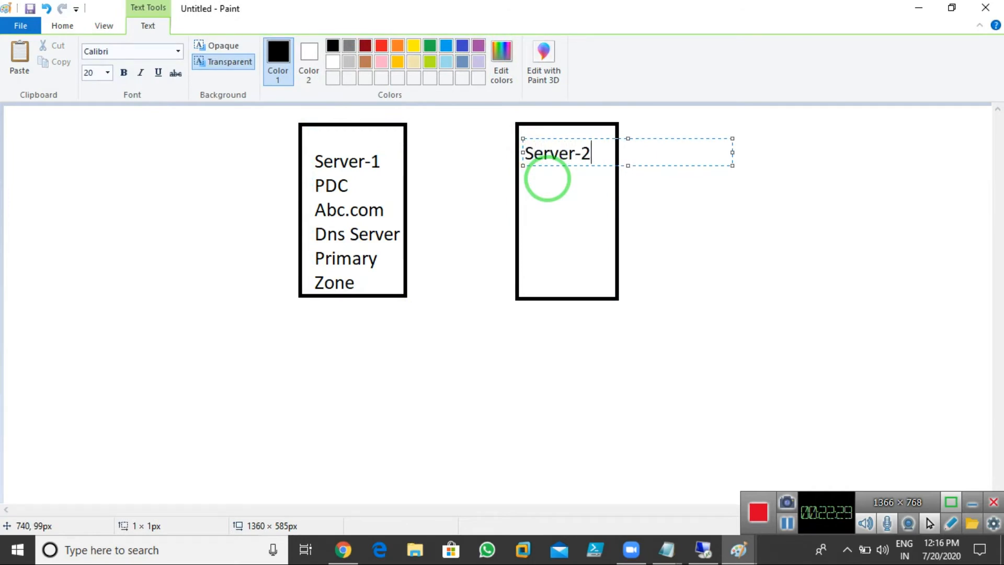
{"action": "key", "text": "Return"}
{"action": "type", "text": "Member"}
{"action": "key", "text": "Return"}
{"action": "type", "text": "Server"}
{"action": "key", "text": "Return"}
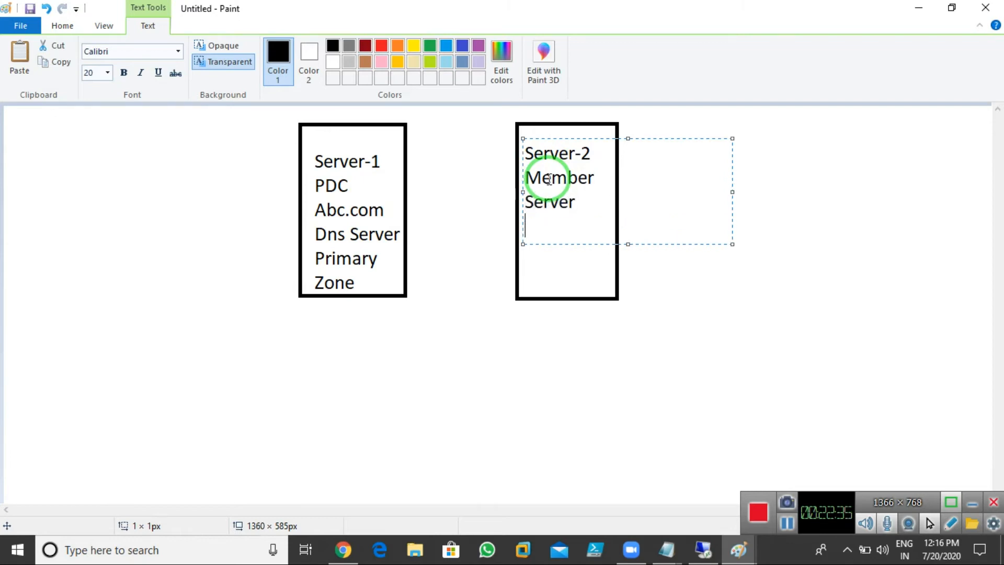
{"action": "type", "text": "Abc.com"}
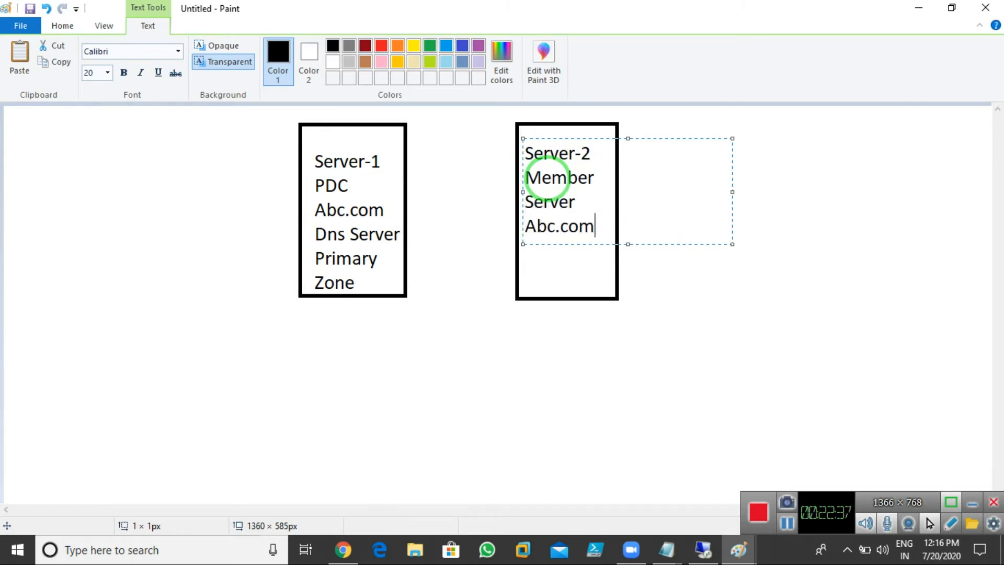
{"action": "key", "text": "Return"}
{"action": "type", "text": "Secondary"}
{"action": "key", "text": "Return"}
{"action": "type", "text": "Zone"}
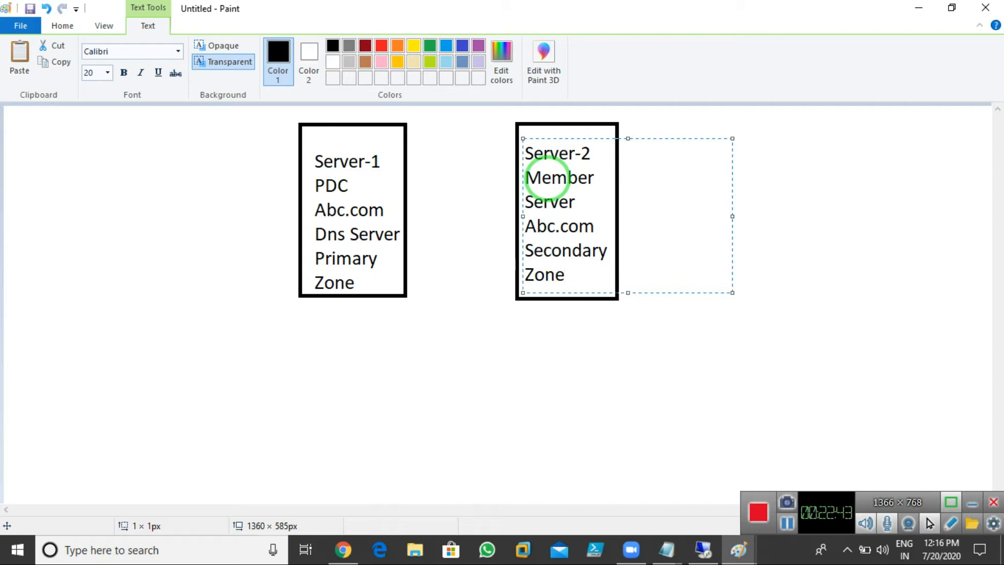
{"action": "left_click", "coordinate": [589, 321]}
Step: Select the Brushes tool with a thicker brush size
{"action": "left_click", "coordinate": [242, 67]}
{"action": "left_click", "coordinate": [469, 61]}
{"action": "left_click", "coordinate": [474, 156]}
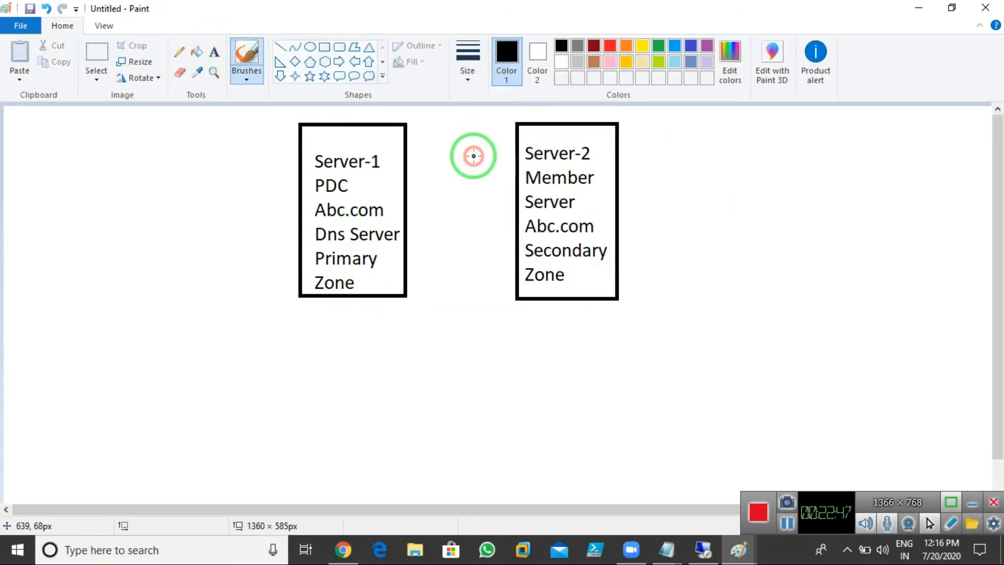
Step: In red, sketch an X over Primary Zone, a Secondary Zone tick and an arrow, undoing stray strokes
{"action": "left_click", "coordinate": [609, 46]}
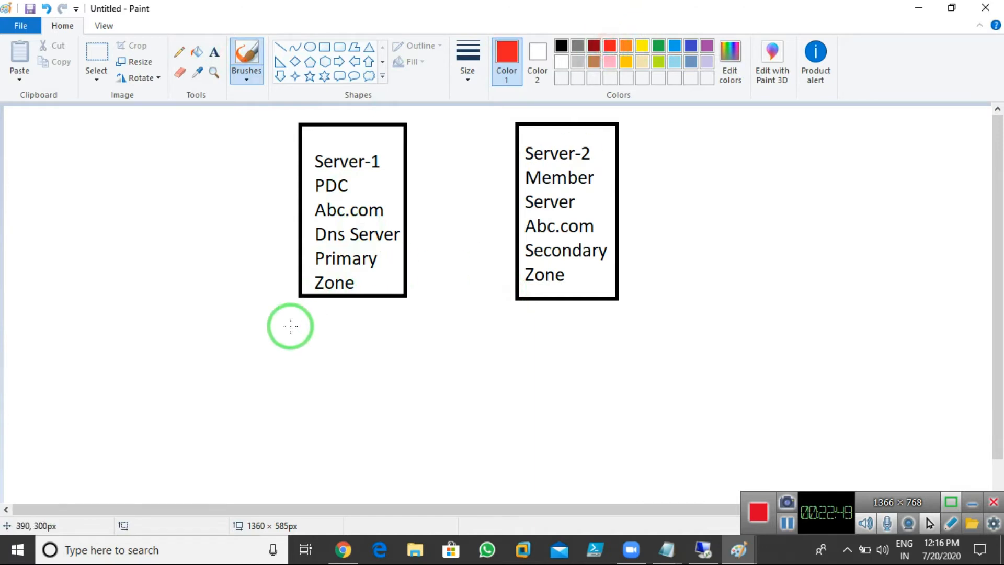
{"action": "left_click_drag", "start_coordinate": [306, 246], "coordinate": [382, 290]}
{"action": "left_click_drag", "start_coordinate": [366, 242], "coordinate": [326, 285]}
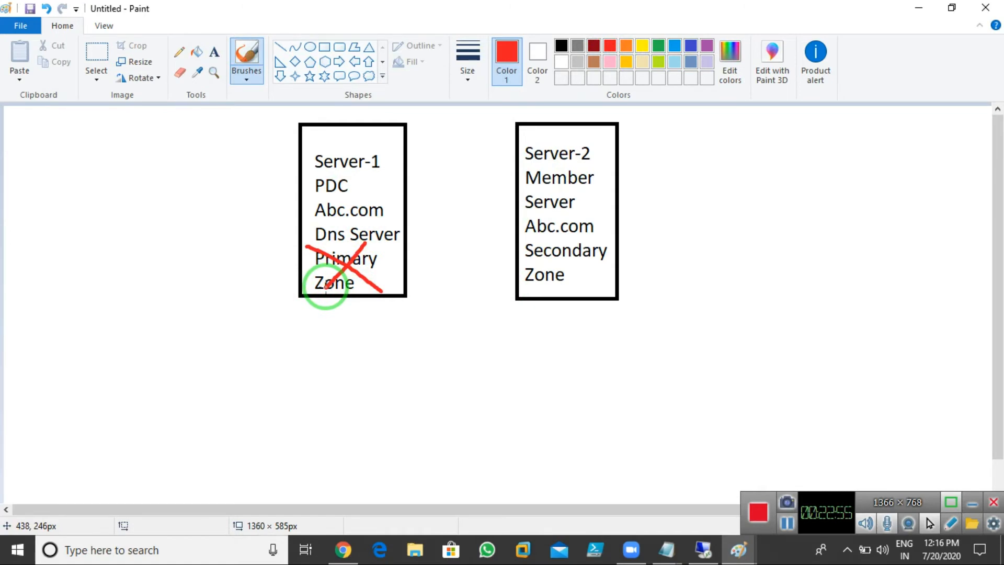
{"action": "left_click_drag", "start_coordinate": [590, 266], "coordinate": [639, 232]}
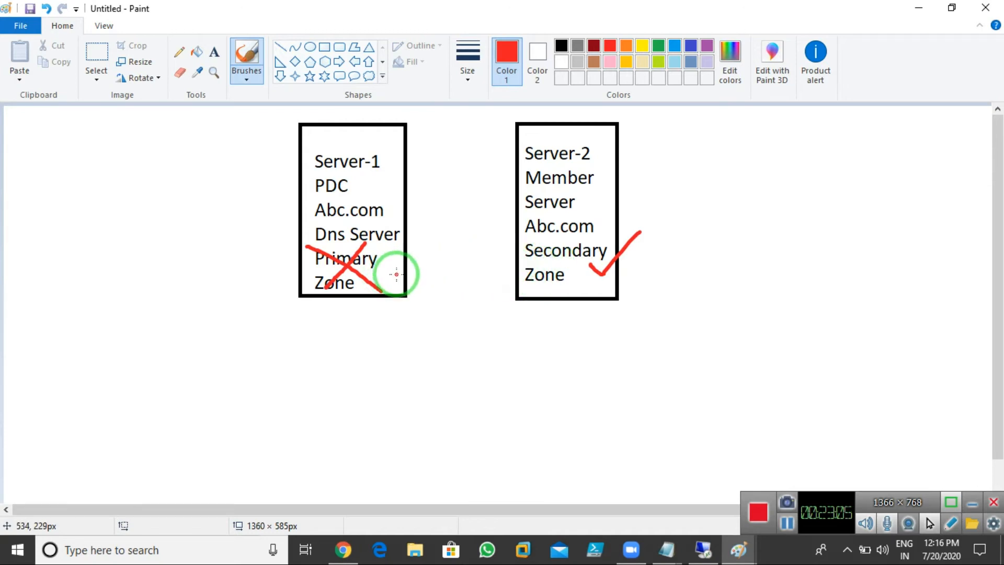
{"action": "mouse_move", "coordinate": [389, 278]}
{"action": "left_mouse_down"}
{"action": "mouse_move", "coordinate": [337, 343]}
{"action": "mouse_move", "coordinate": [360, 348]}
{"action": "left_mouse_up"}
{"action": "key", "text": "ctrl+z"}
{"action": "key", "text": "ctrl+z"}
{"action": "key", "text": "ctrl+z"}
{"action": "key", "text": "ctrl+z"}
{"action": "key", "text": "ctrl+z"}
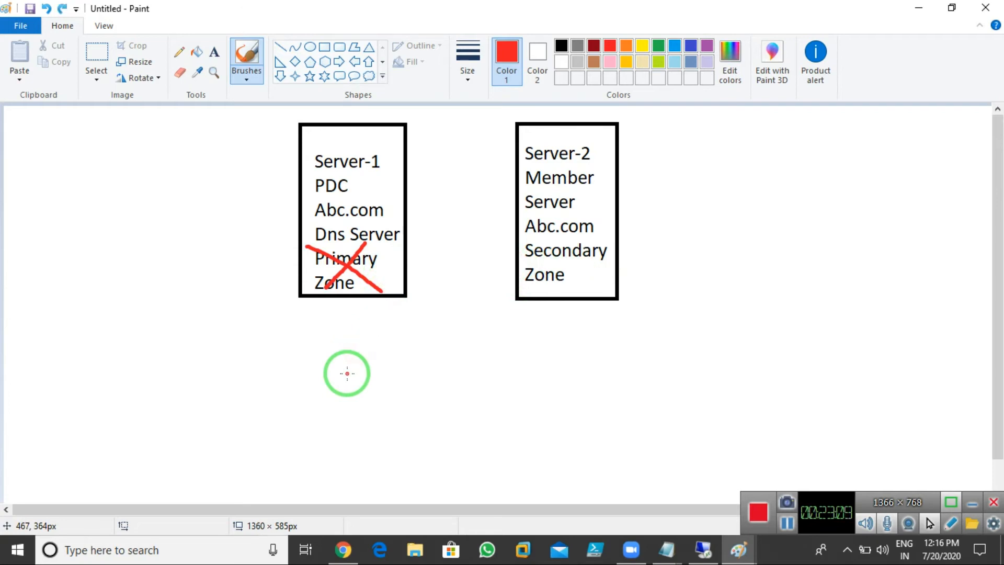
{"action": "mouse_move", "coordinate": [369, 276]}
{"action": "left_mouse_down"}
{"action": "mouse_move", "coordinate": [321, 348]}
{"action": "mouse_move", "coordinate": [343, 351]}
{"action": "mouse_move", "coordinate": [320, 393]}
{"action": "mouse_move", "coordinate": [354, 386]}
{"action": "mouse_move", "coordinate": [342, 380]}
{"action": "left_mouse_up"}
{"action": "key", "text": "ctrl+z"}
{"action": "key", "text": "ctrl+z"}
Step: Add a red '10 Records.' note below the Server-1 box
{"action": "left_click", "coordinate": [214, 52]}
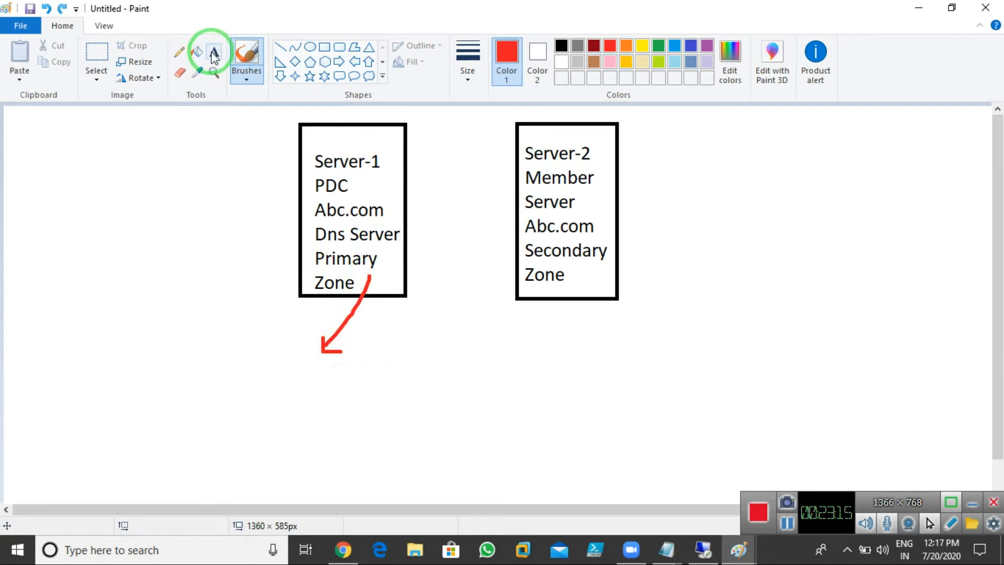
{"action": "left_click", "coordinate": [315, 378]}
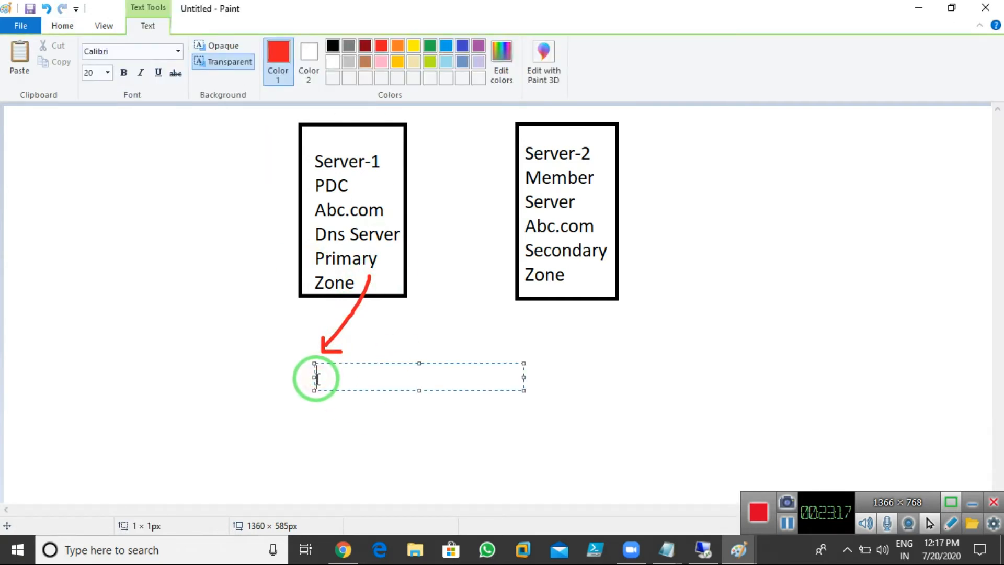
{"action": "type", "text": "10 Records."}
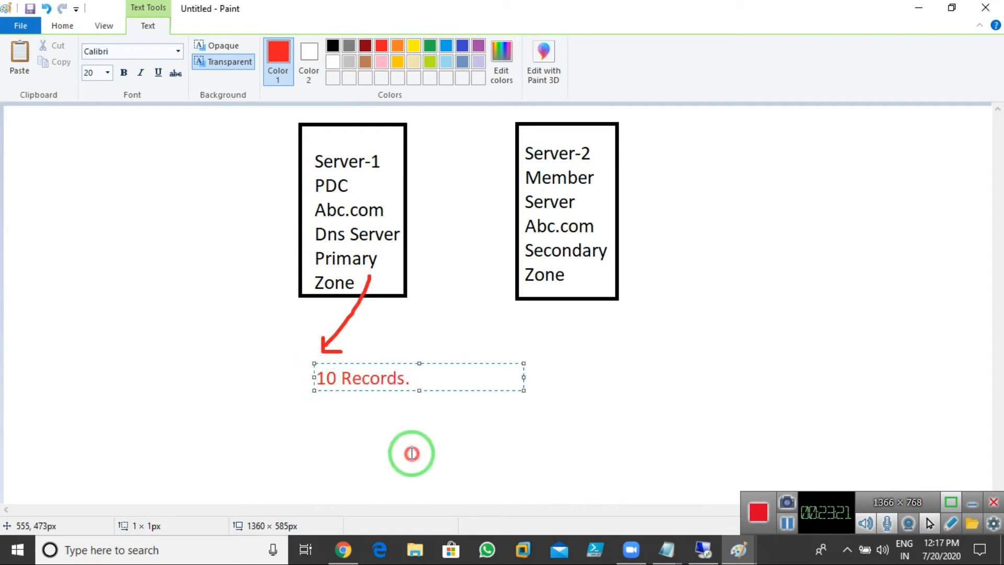
{"action": "left_click", "coordinate": [412, 453]}
Step: Draw a red arrow from '10 Records.' to Server-2, redo the Primary Zone X and Secondary tick
{"action": "left_click", "coordinate": [247, 54]}
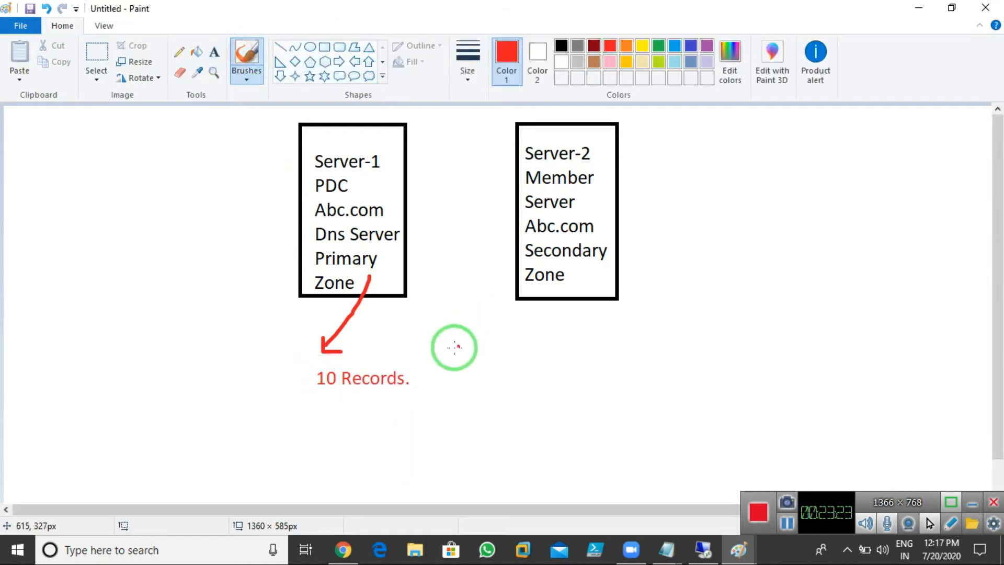
{"action": "mouse_move", "coordinate": [394, 366]}
{"action": "left_mouse_down"}
{"action": "mouse_move", "coordinate": [428, 356]}
{"action": "mouse_move", "coordinate": [538, 285]}
{"action": "mouse_move", "coordinate": [545, 294]}
{"action": "left_mouse_up"}
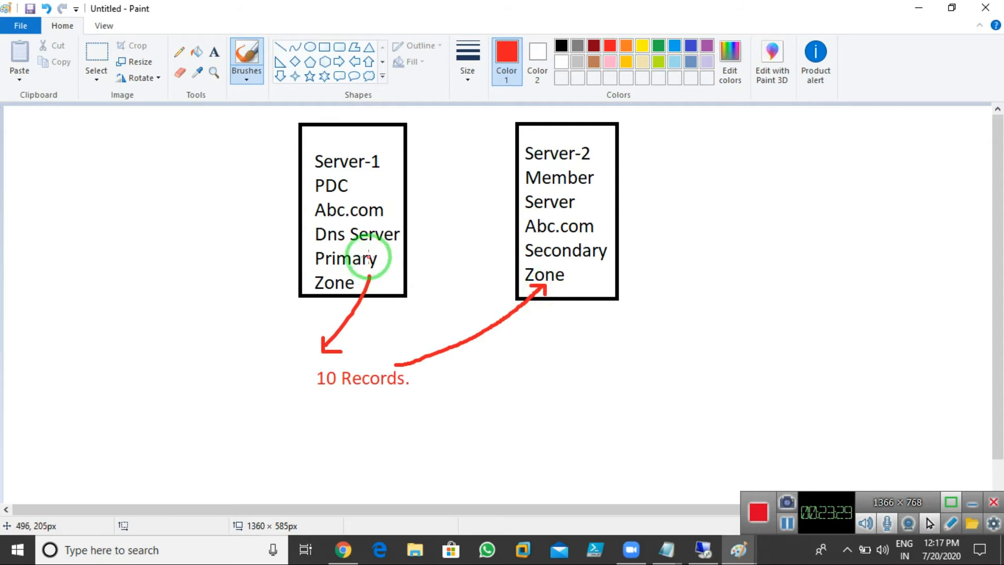
{"action": "left_click_drag", "start_coordinate": [306, 242], "coordinate": [383, 296]}
{"action": "left_click_drag", "start_coordinate": [362, 245], "coordinate": [321, 295]}
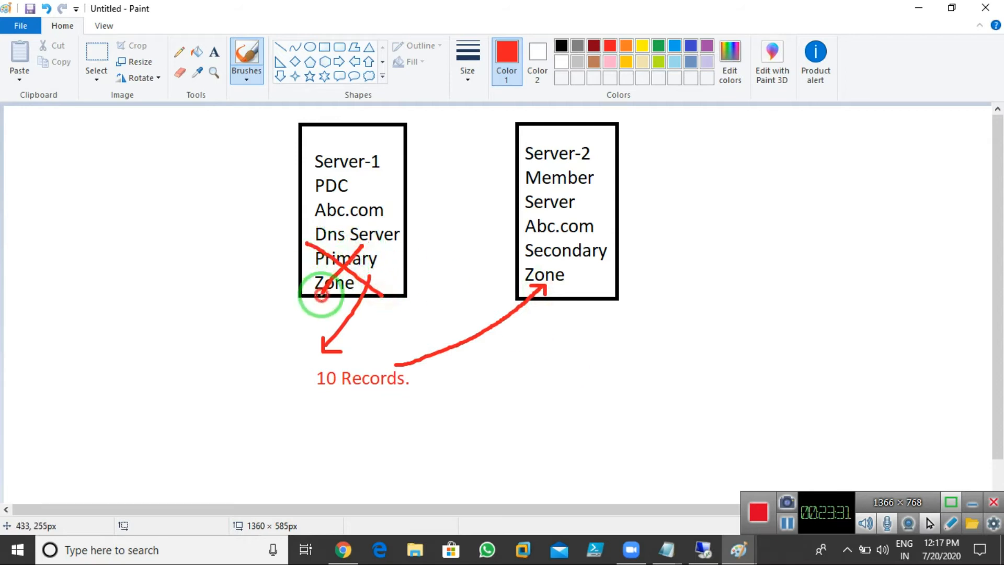
{"action": "left_click_drag", "start_coordinate": [590, 268], "coordinate": [689, 210]}
{"action": "left_click_drag", "start_coordinate": [597, 366], "coordinate": [598, 366]}
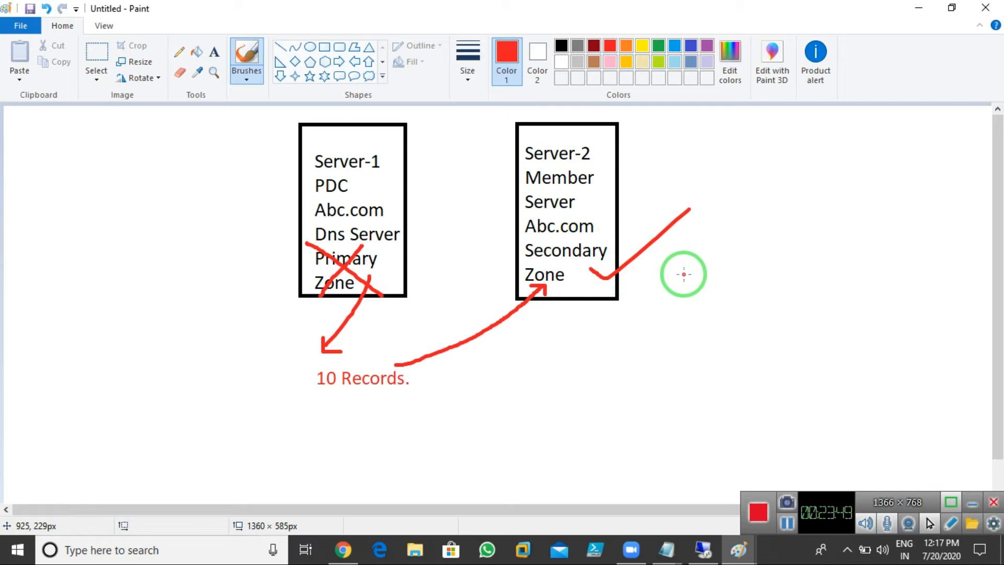
Step: Draw red arrows from Server-1 and Server-2's Zone plus a tick by Member, undoing stray strokes
{"action": "mouse_move", "coordinate": [329, 142]}
{"action": "left_mouse_down"}
{"action": "mouse_move", "coordinate": [221, 181]}
{"action": "mouse_move", "coordinate": [255, 194]}
{"action": "left_mouse_up"}
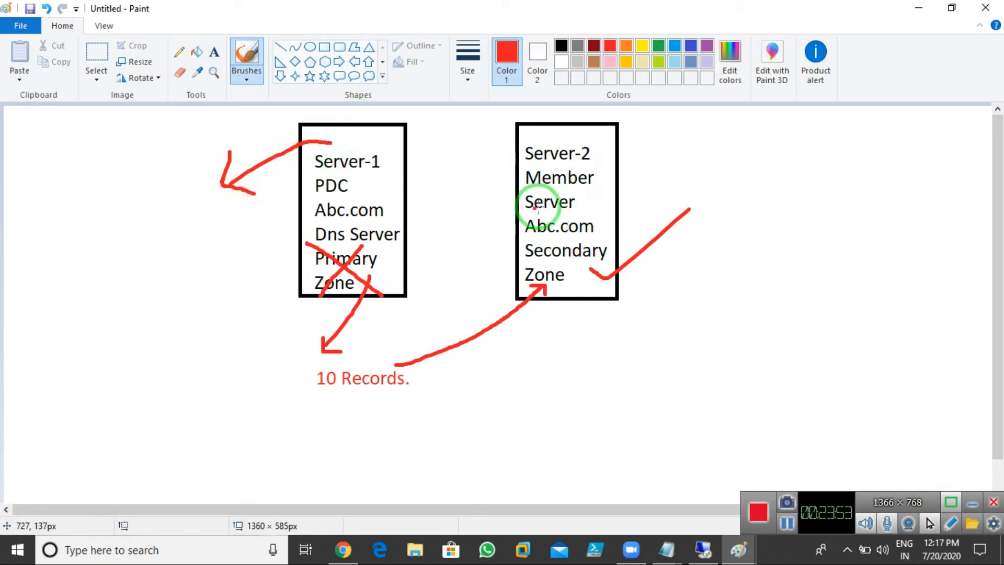
{"action": "mouse_move", "coordinate": [575, 190]}
{"action": "left_mouse_down"}
{"action": "mouse_move", "coordinate": [589, 204]}
{"action": "mouse_move", "coordinate": [640, 173]}
{"action": "left_mouse_up"}
{"action": "left_click_drag", "start_coordinate": [602, 215], "coordinate": [725, 184]}
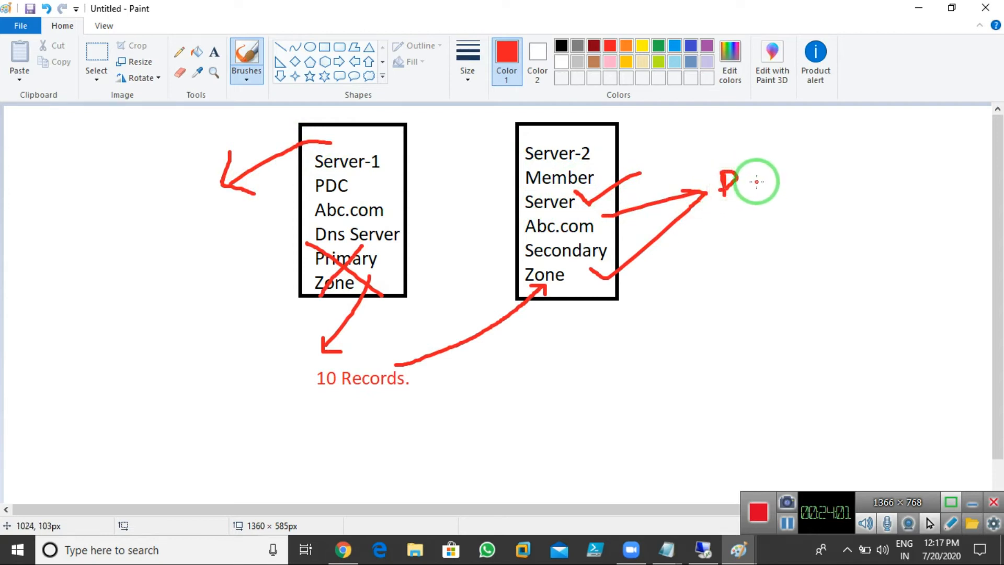
{"action": "key", "text": "ctrl+z"}
{"action": "key", "text": "ctrl+z"}
{"action": "key", "text": "ctrl+z"}
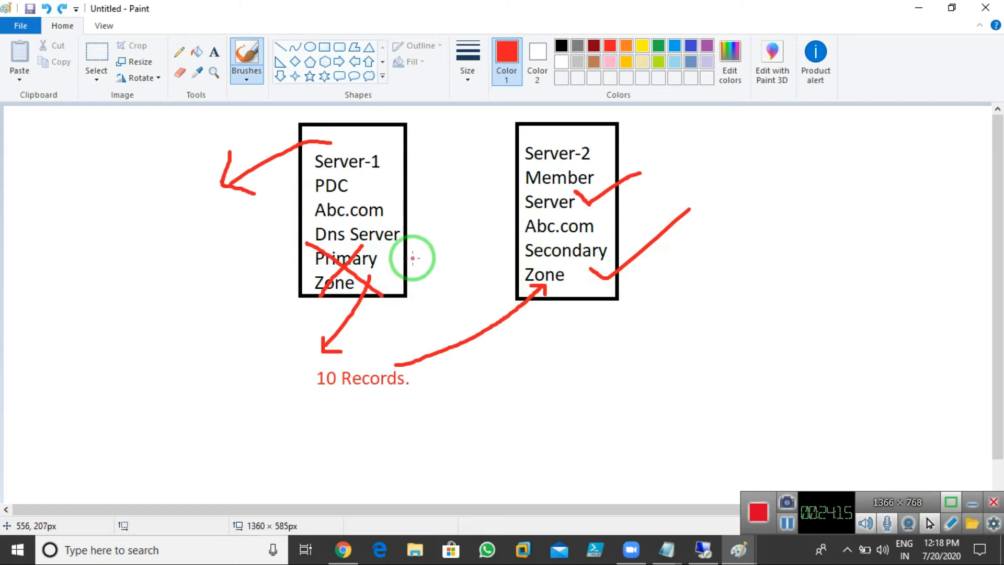
{"action": "mouse_move", "coordinate": [392, 278]}
{"action": "left_mouse_down"}
{"action": "mouse_move", "coordinate": [433, 258]}
{"action": "mouse_move", "coordinate": [511, 254]}
{"action": "mouse_move", "coordinate": [493, 244]}
{"action": "left_mouse_up"}
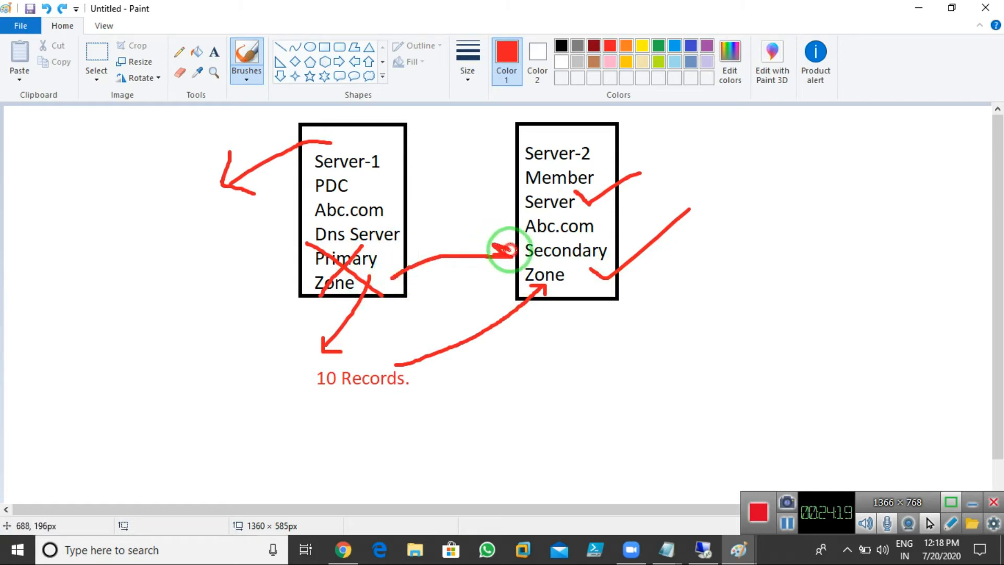
{"action": "key", "text": "ctrl+z"}
{"action": "mouse_move", "coordinate": [580, 282]}
{"action": "left_mouse_down"}
{"action": "mouse_move", "coordinate": [565, 328]}
{"action": "mouse_move", "coordinate": [547, 331]}
{"action": "mouse_move", "coordinate": [582, 344]}
{"action": "left_mouse_up"}
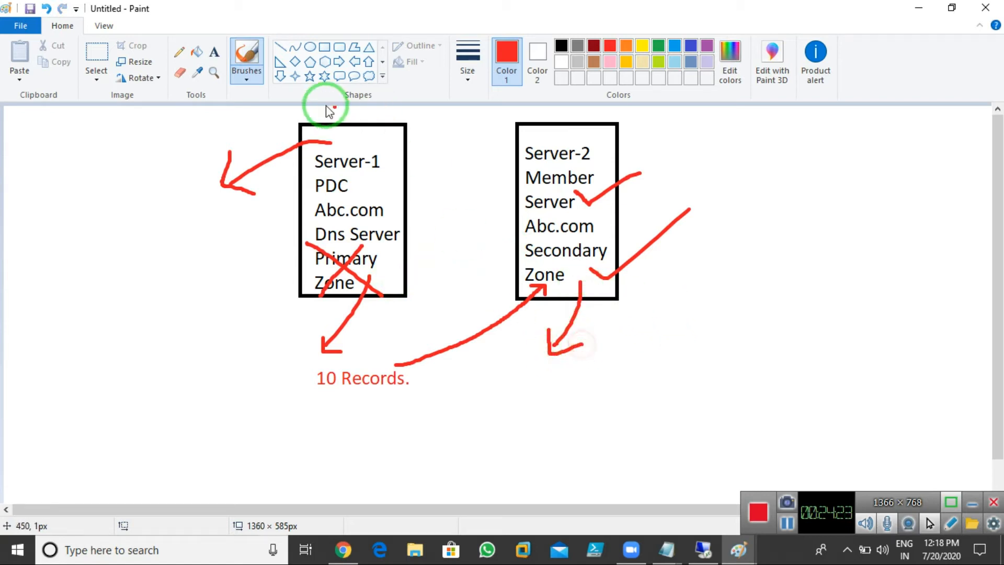
Step: Add a red 'Read Only' note under Server-2's box, then return to the DNS Zone notes window
{"action": "left_click", "coordinate": [214, 51]}
{"action": "left_click", "coordinate": [545, 373]}
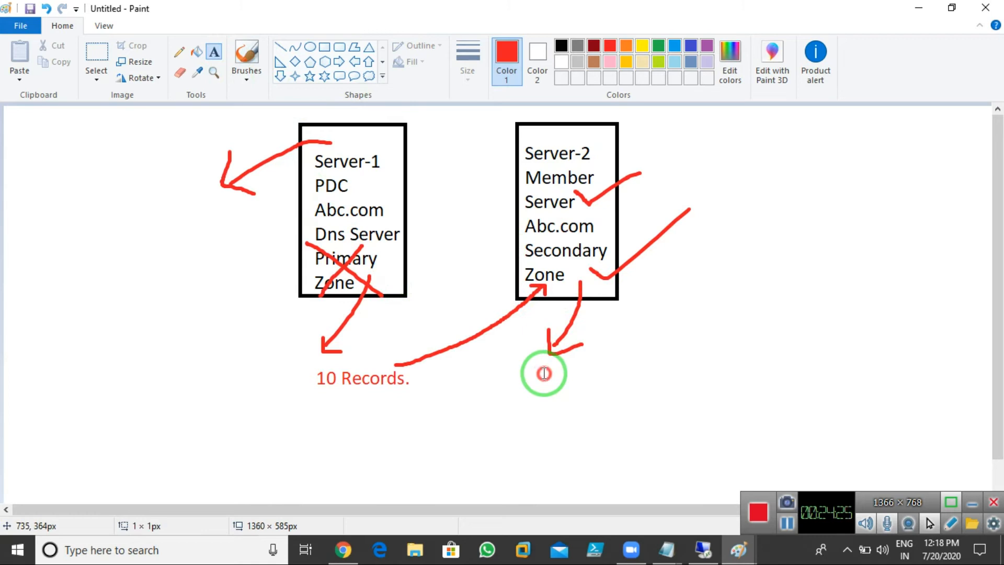
{"action": "type", "text": "Read Only"}
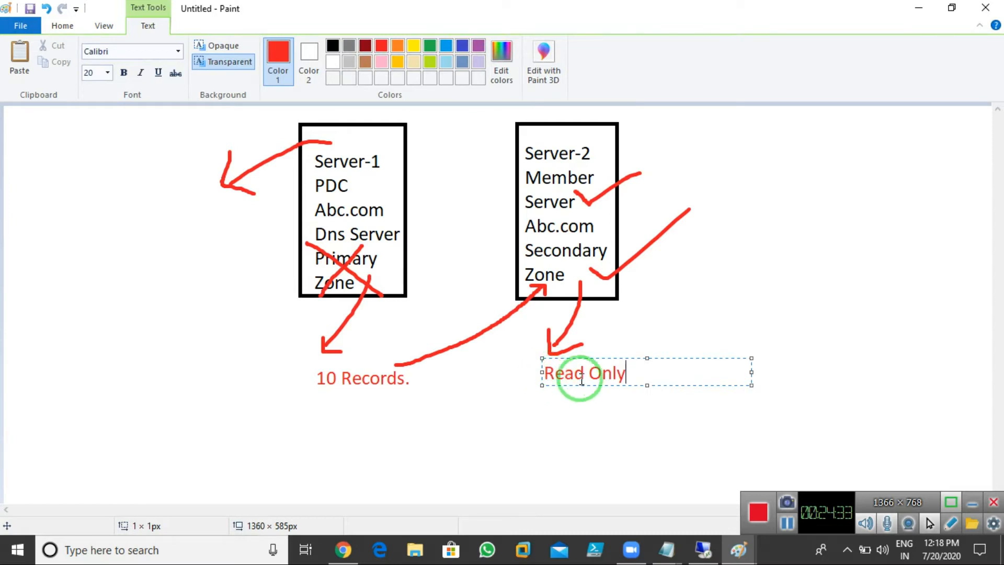
{"action": "left_click", "coordinate": [663, 341]}
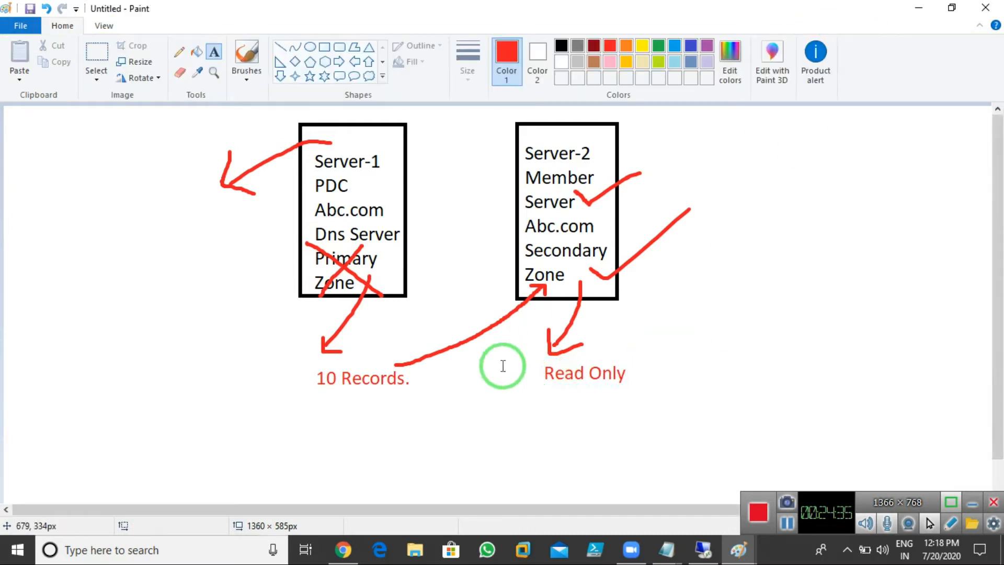
{"action": "left_click", "coordinate": [737, 549]}
{"action": "left_click", "coordinate": [726, 499]}
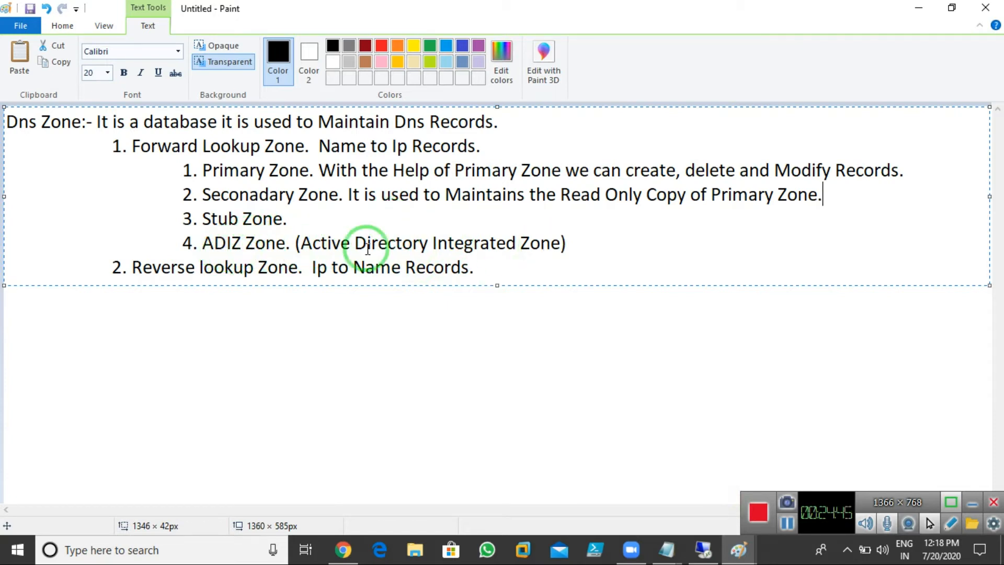
Step: Finish the ADIZ Zone line with 'It is used to Maintain the Dns Database with Ad Database'
{"action": "left_click", "coordinate": [582, 242]}
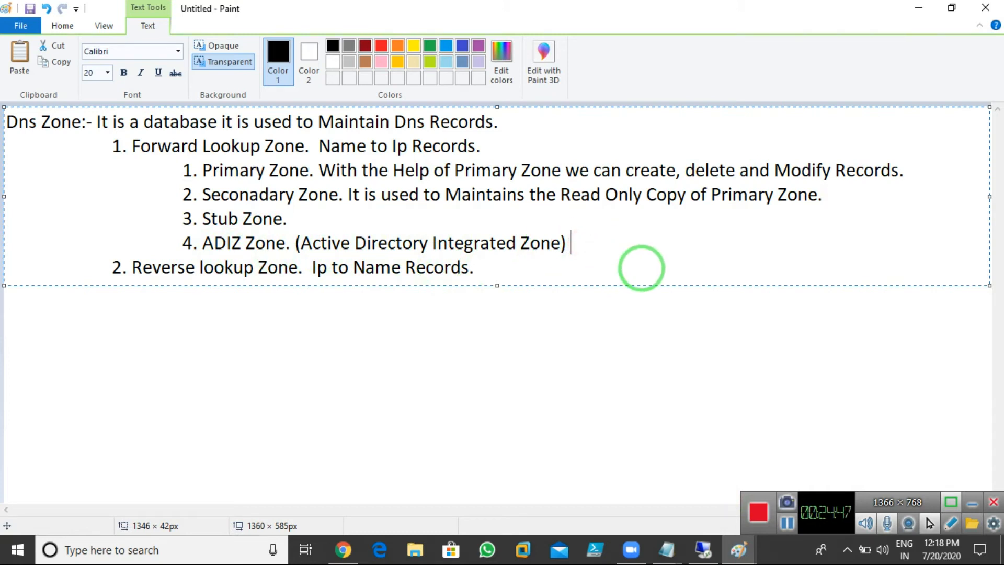
{"action": "type", "text": "It is used to "}
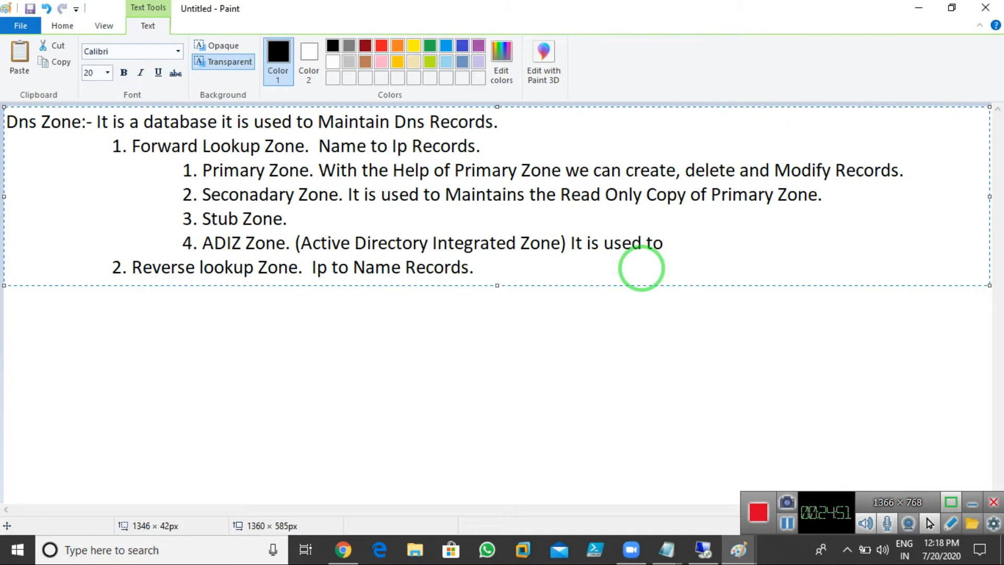
{"action": "type", "text": "Maintain"}
{"action": "type", "text": " the Dns Zon"}
{"action": "type", "text": "e"}
{"action": "key", "text": "BackSpace"}
{"action": "key", "text": "BackSpace"}
{"action": "key", "text": "BackSpace"}
{"action": "key", "text": "BackSpace"}
{"action": "key", "text": "BackSpace"}
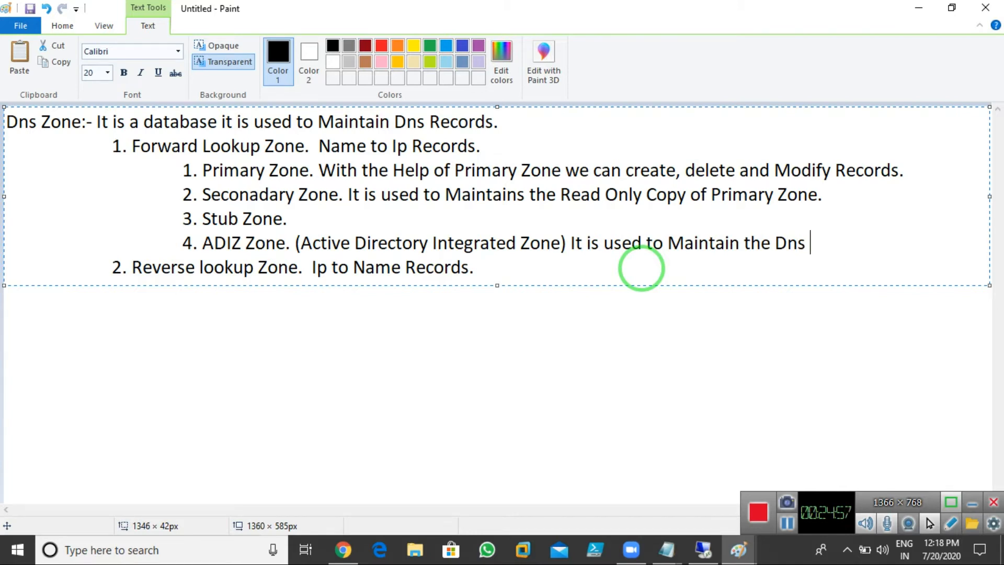
{"action": "type", "text": "Databa"}
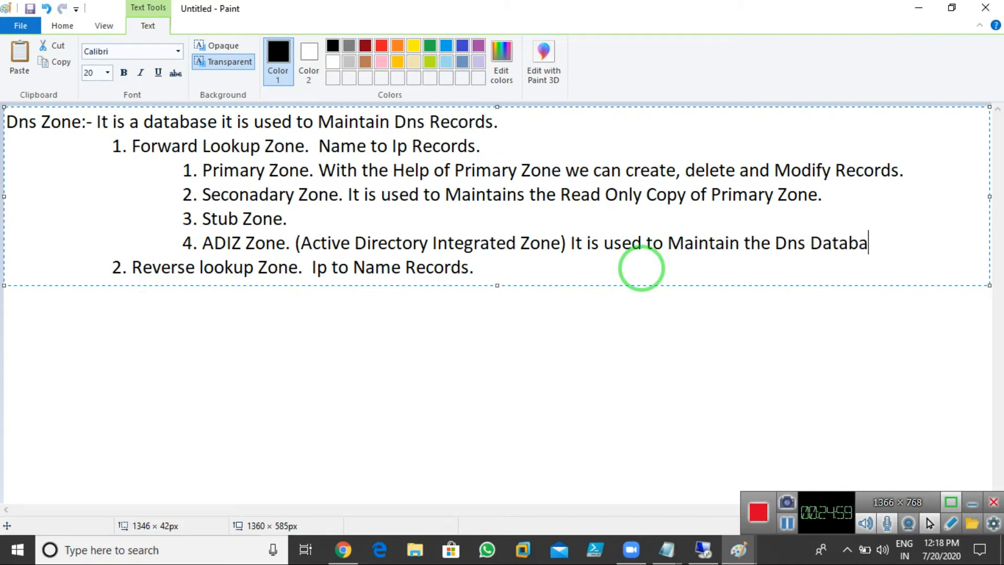
{"action": "type", "text": "se with"}
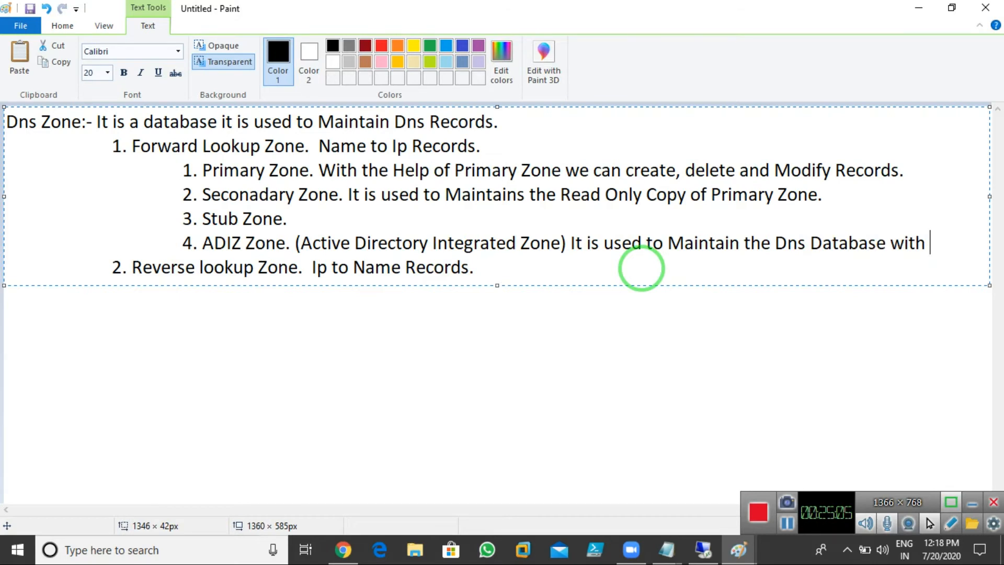
{"action": "type", "text": " Ad Data"}
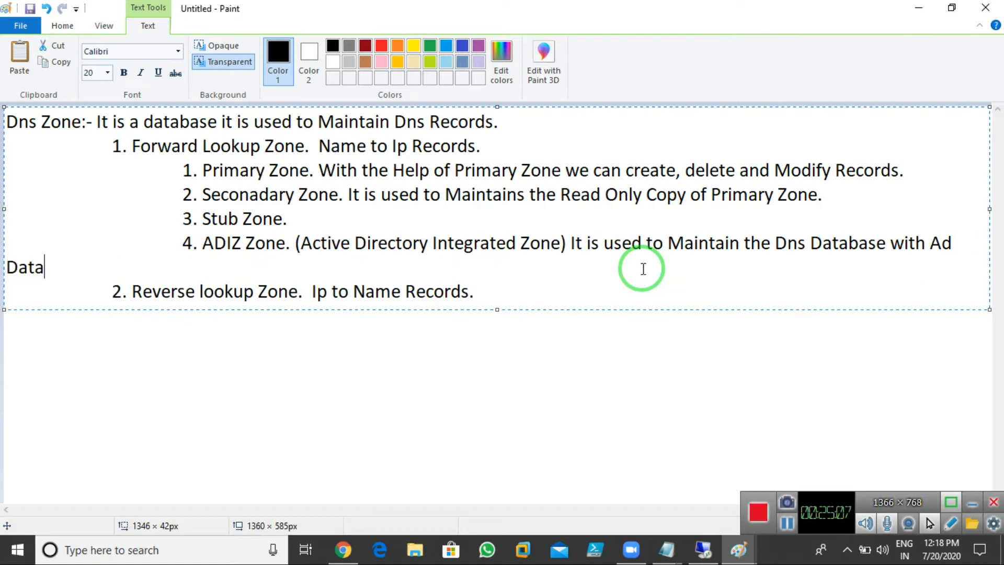
{"action": "type", "text": "base."}
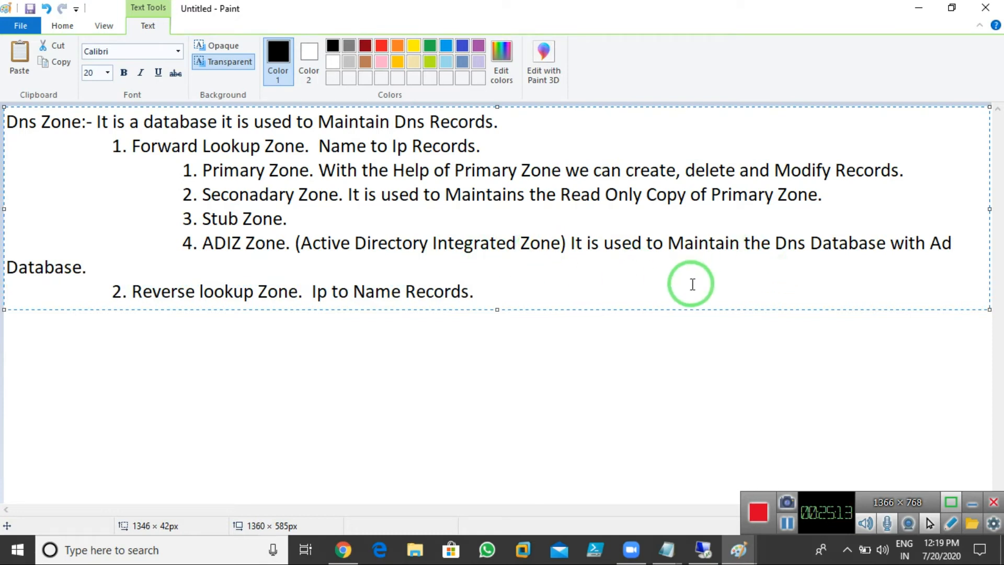
Step: Highlight the ADIZ Zone heading briefly, then switch to DNS Manager in the VM
{"action": "left_click_drag", "start_coordinate": [202, 242], "coordinate": [285, 243]}
{"action": "left_click", "coordinate": [381, 258]}
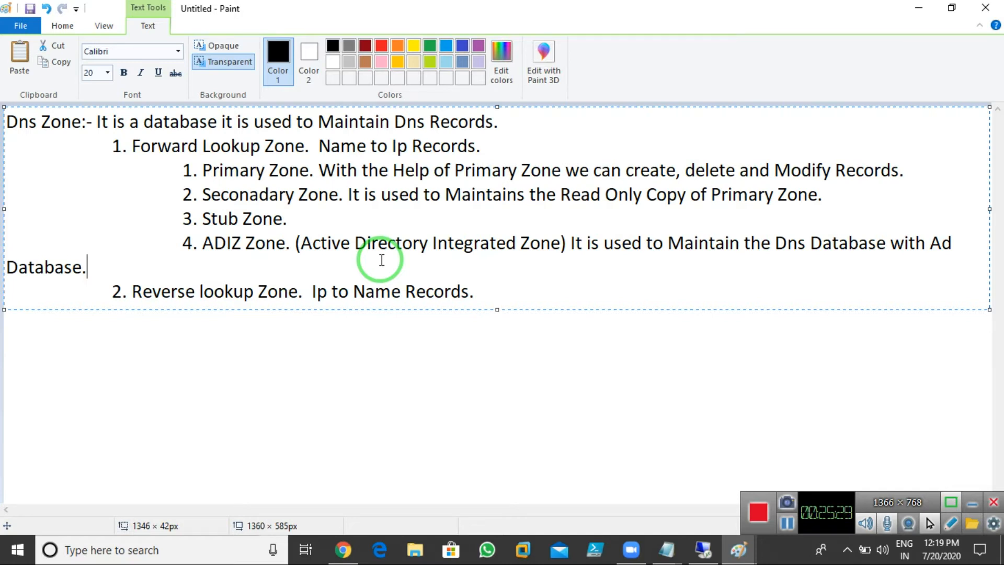
{"action": "left_click", "coordinate": [703, 549]}
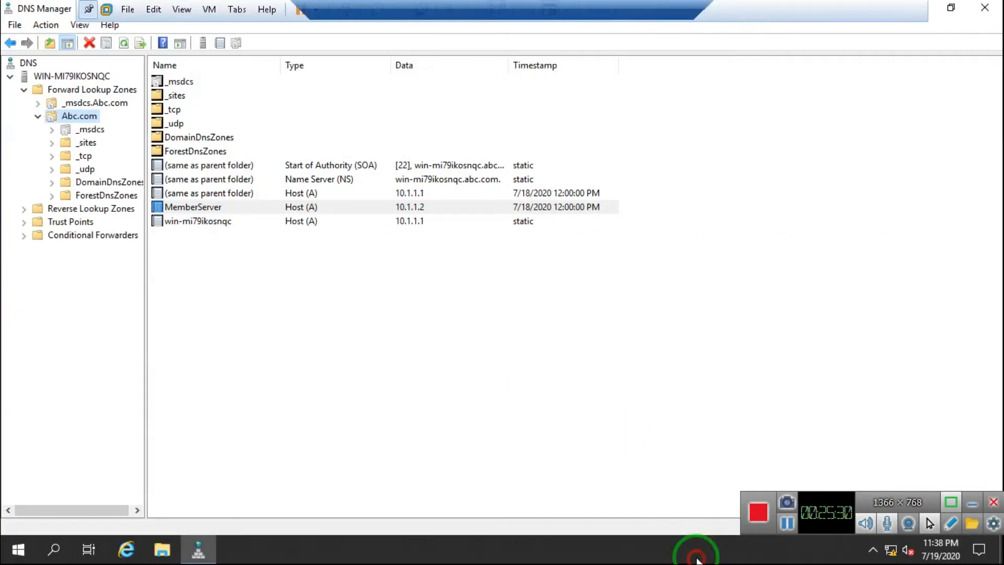
Step: View the Abc.com zone type options in Properties without changing them, then return to Paint
{"action": "right_click", "coordinate": [77, 120]}
{"action": "left_click", "coordinate": [126, 377]}
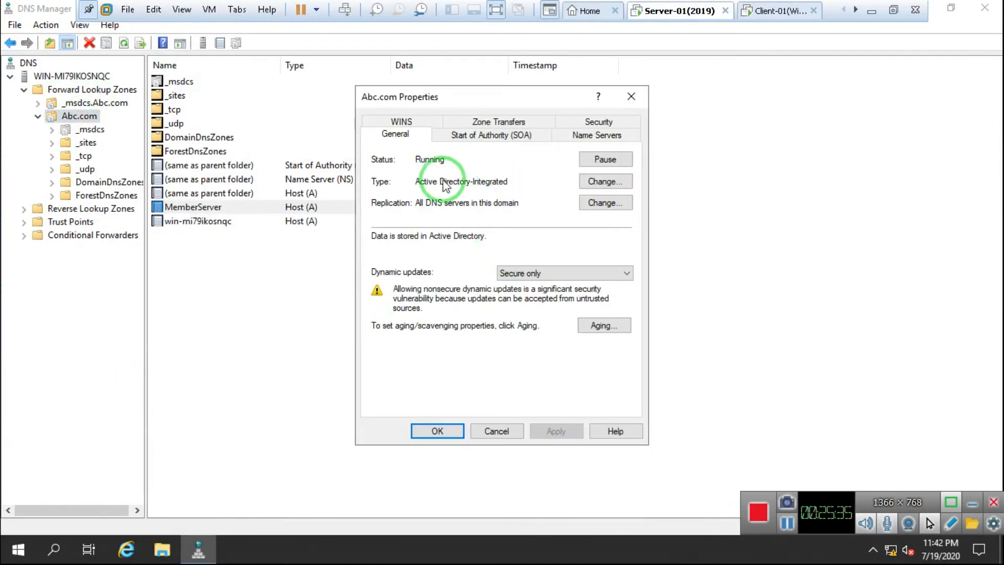
{"action": "left_click", "coordinate": [622, 184]}
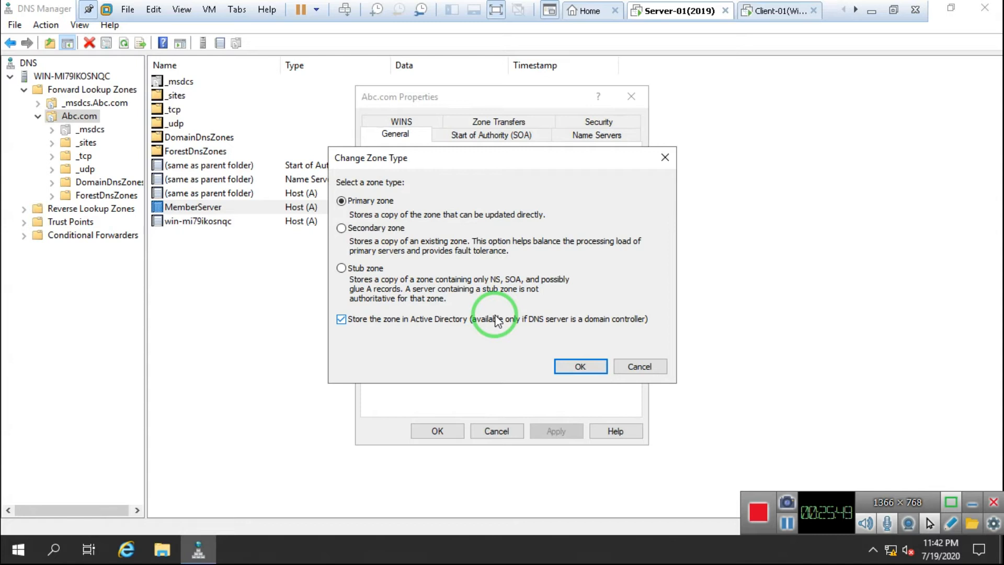
{"action": "left_click", "coordinate": [654, 369]}
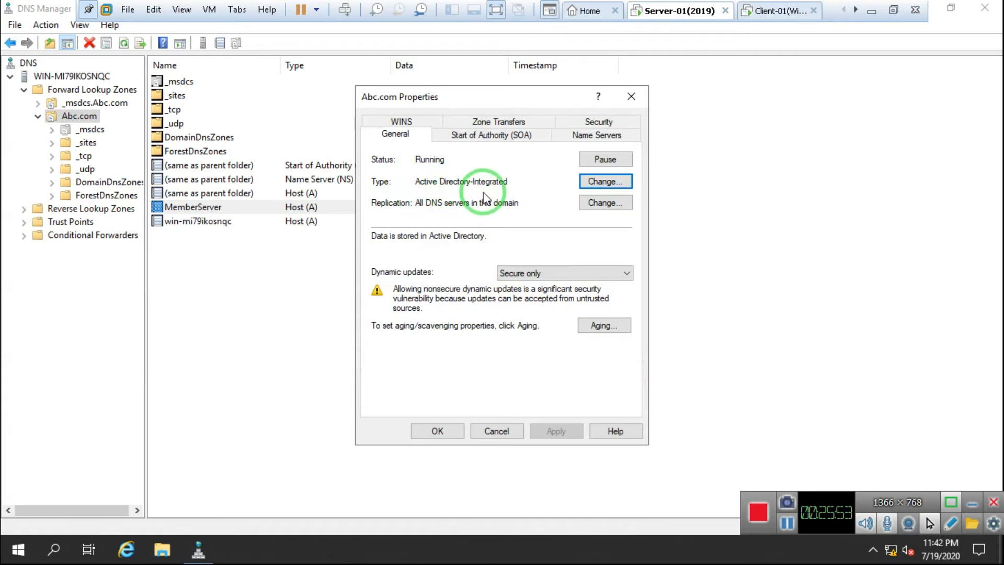
{"action": "left_click", "coordinate": [604, 181]}
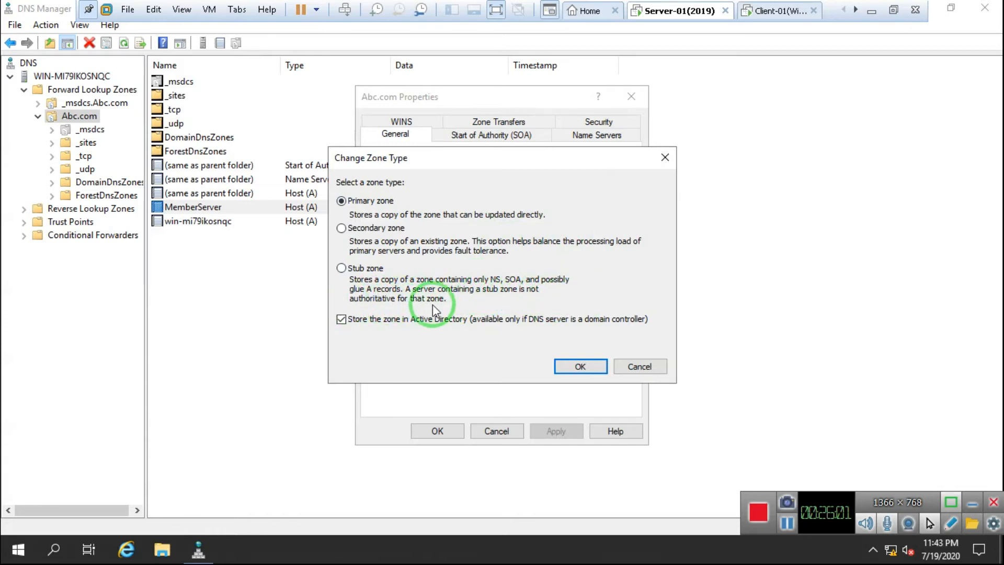
{"action": "left_click", "coordinate": [656, 368]}
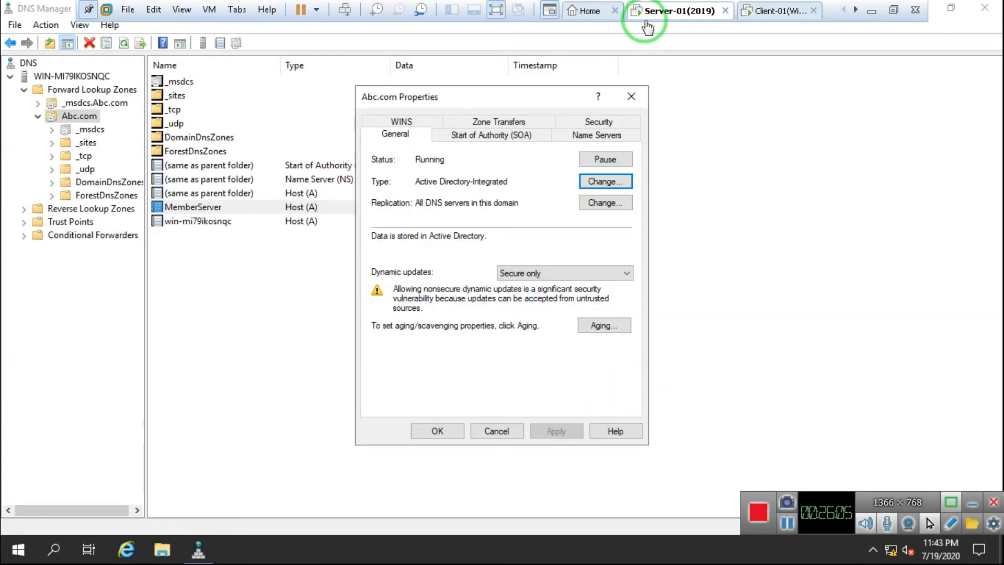
{"action": "left_click", "coordinate": [631, 96]}
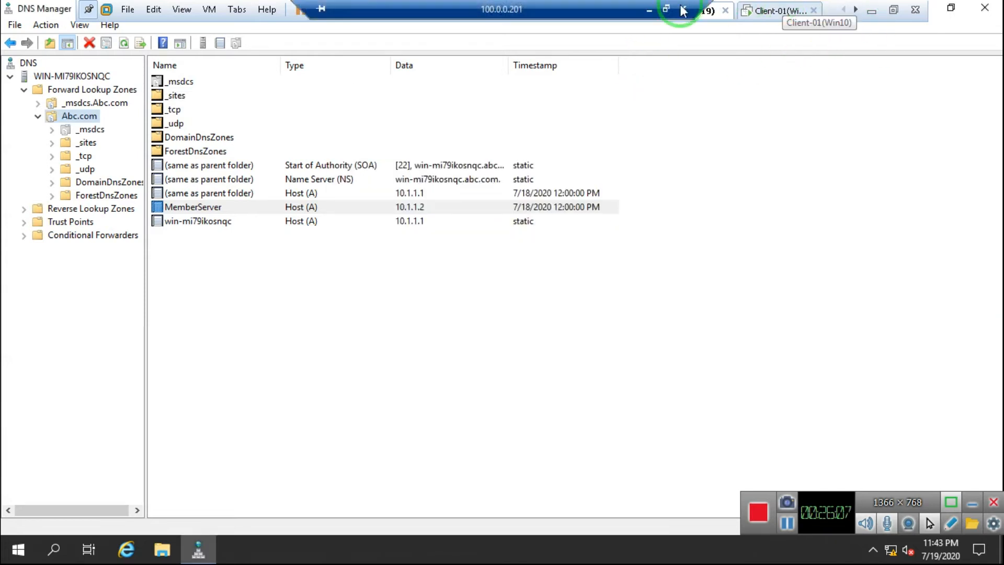
{"action": "left_click", "coordinate": [683, 10]}
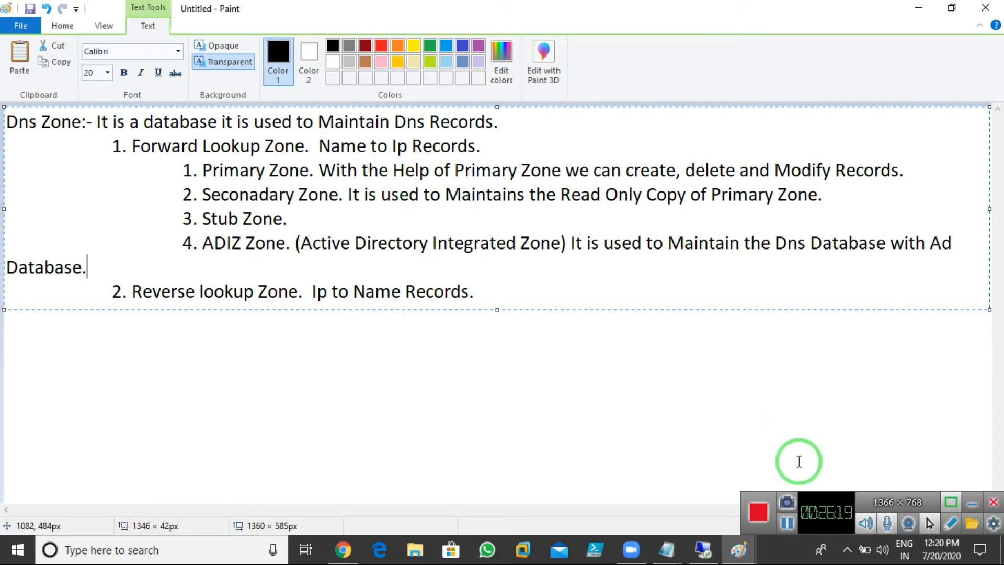
Step: Append 'it is used to speed up resolution to a public namesapce' after '3. Stub Zone.'
{"action": "left_click", "coordinate": [787, 525]}
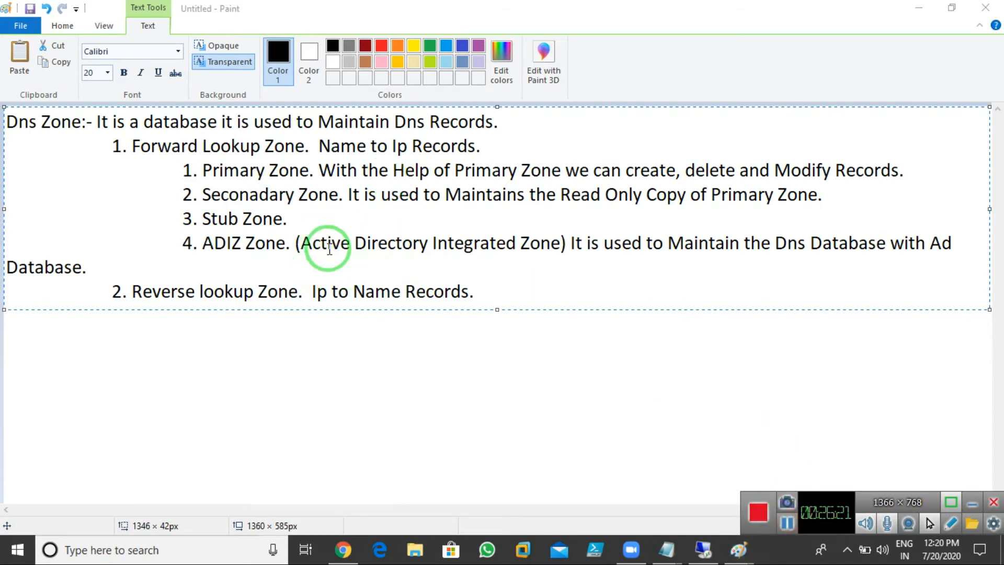
{"action": "left_click", "coordinate": [295, 221]}
{"action": "left_click", "coordinate": [297, 221]}
{"action": "type", "text": "it is"}
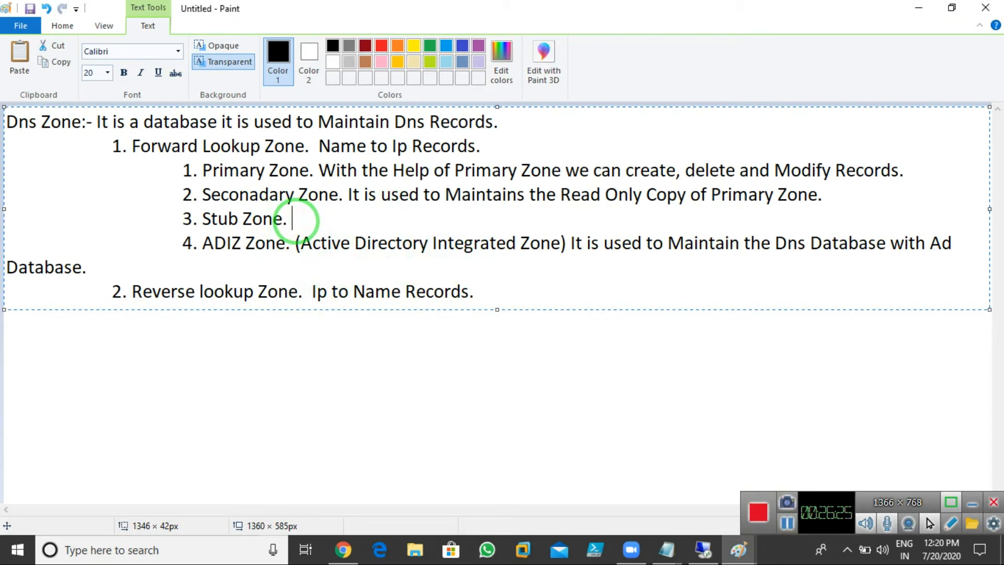
{"action": "key", "text": "BackSpace"}
{"action": "key", "text": "BackSpace"}
{"action": "type", "text": "s used to "}
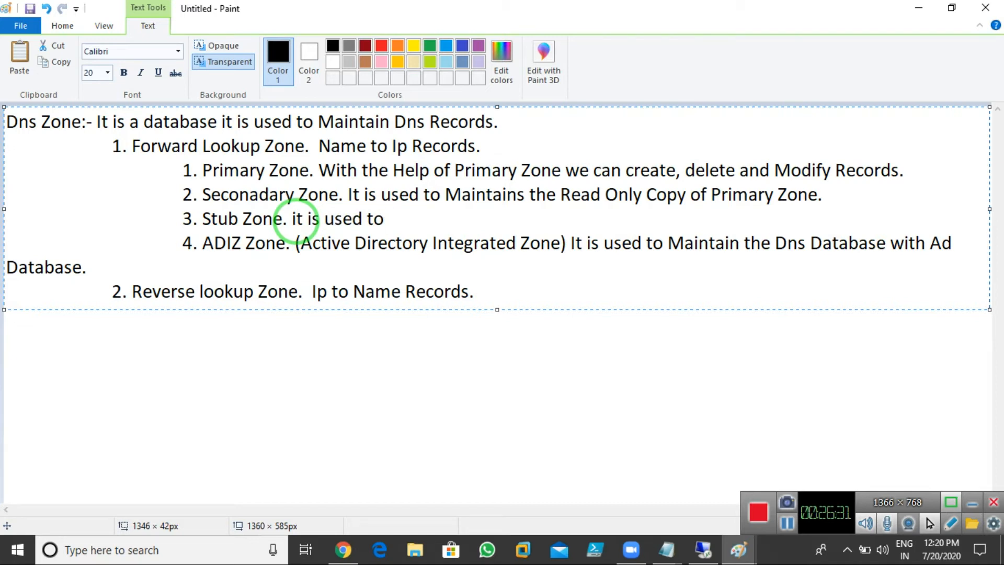
{"action": "type", "text": "speed "}
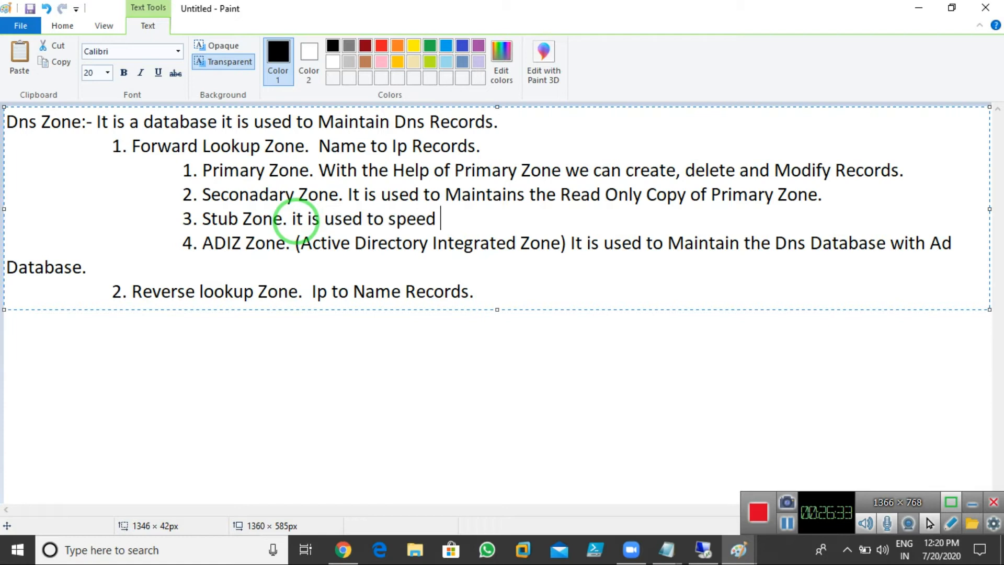
{"action": "type", "text": "up resul"}
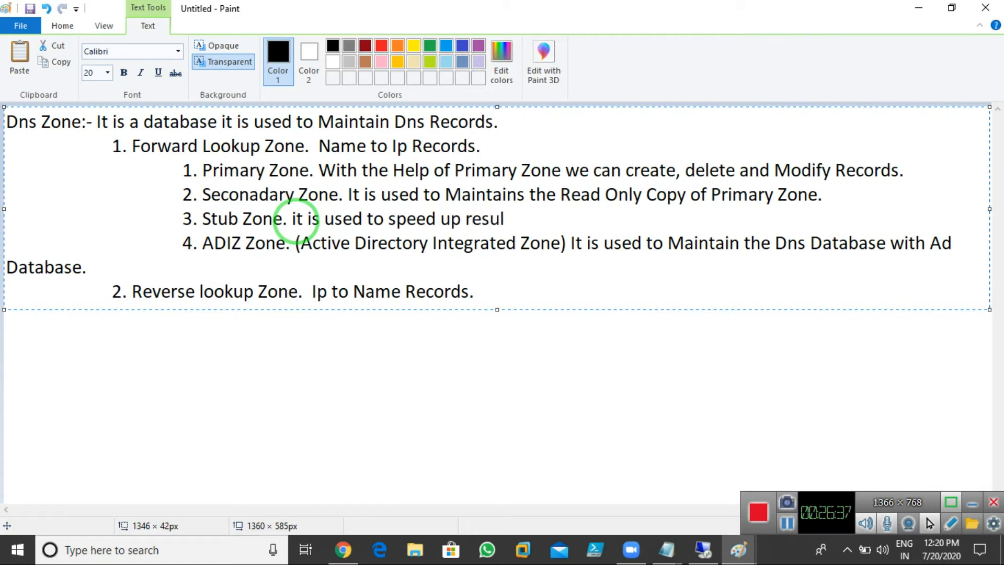
{"action": "key", "text": "BackSpace"}
{"action": "key", "text": "BackSpace"}
{"action": "type", "text": "olution to a public "}
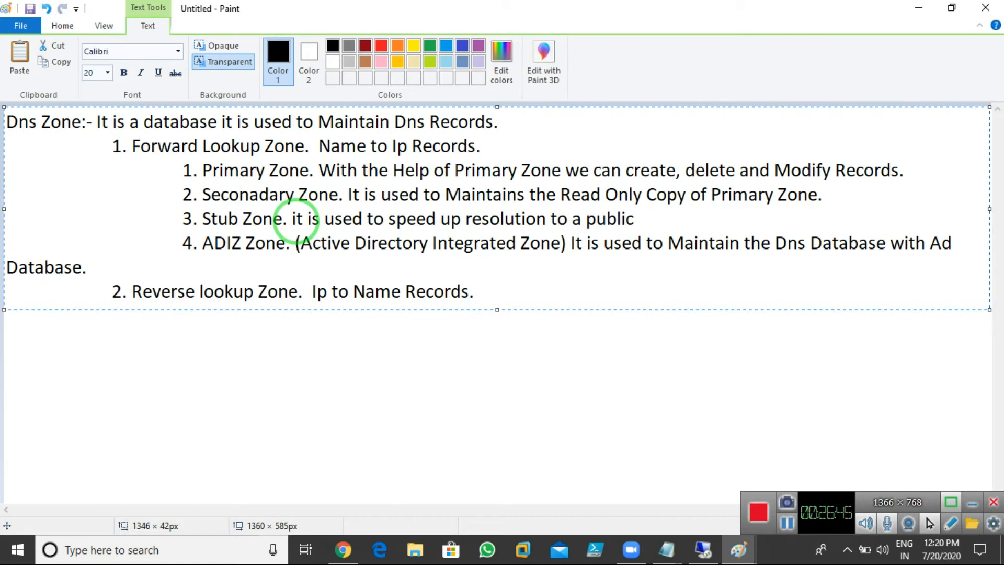
{"action": "type", "text": "names"}
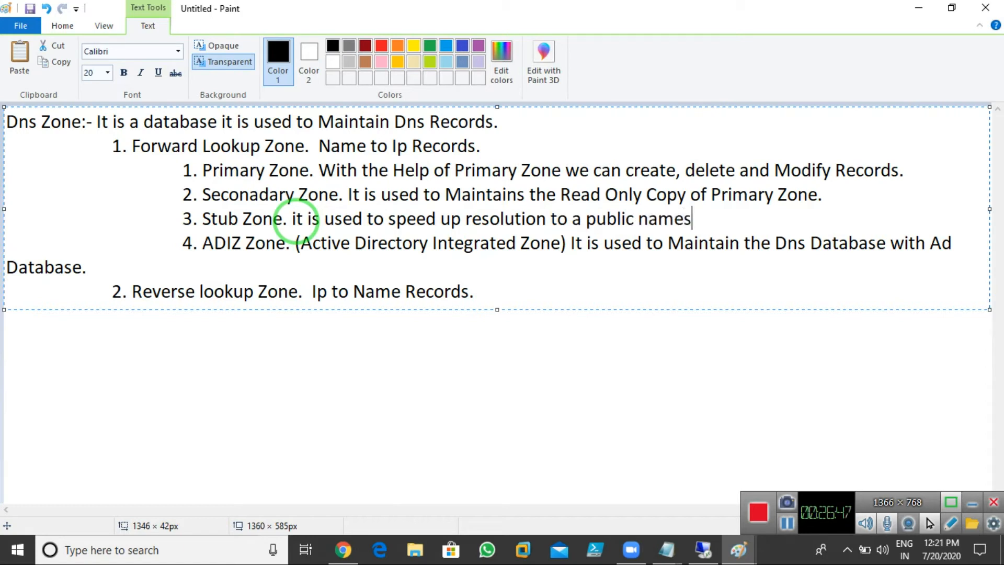
{"action": "type", "text": "apce."}
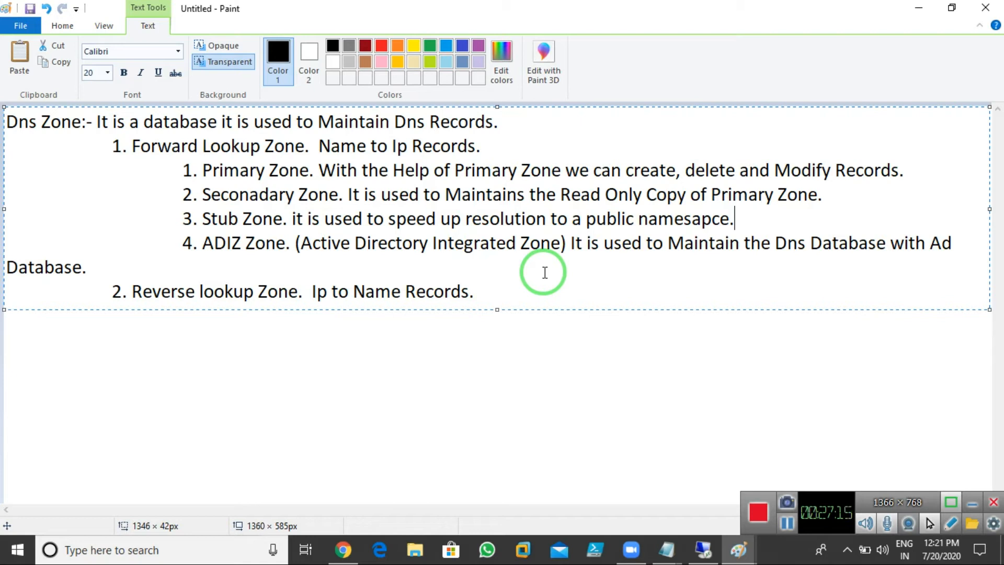
Step: Highlight the Forward, Reverse, Primary, Secondary, Stub and ADIZ zone entries while reviewing
{"action": "left_click_drag", "start_coordinate": [134, 147], "coordinate": [306, 146]}
{"action": "left_click_drag", "start_coordinate": [141, 289], "coordinate": [320, 291]}
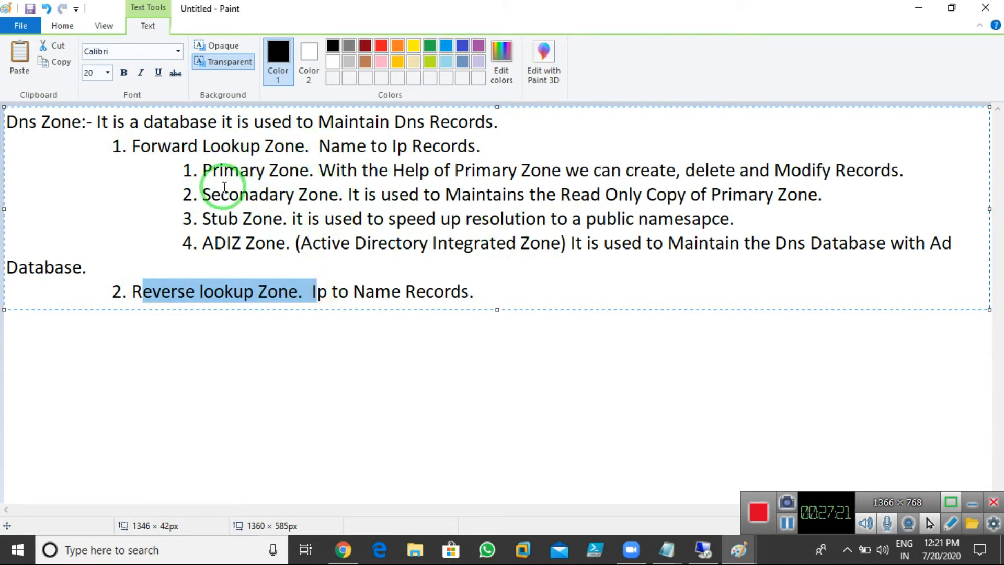
{"action": "left_click_drag", "start_coordinate": [203, 170], "coordinate": [319, 171]}
{"action": "left_click_drag", "start_coordinate": [204, 194], "coordinate": [363, 195]}
{"action": "left_click_drag", "start_coordinate": [203, 219], "coordinate": [320, 219]}
{"action": "left_click_drag", "start_coordinate": [215, 243], "coordinate": [321, 242]}
Step: Add a 'Dns Records:-' heading with indented item '1. Host Records. Name to Ip Records.'
{"action": "left_click", "coordinate": [550, 295]}
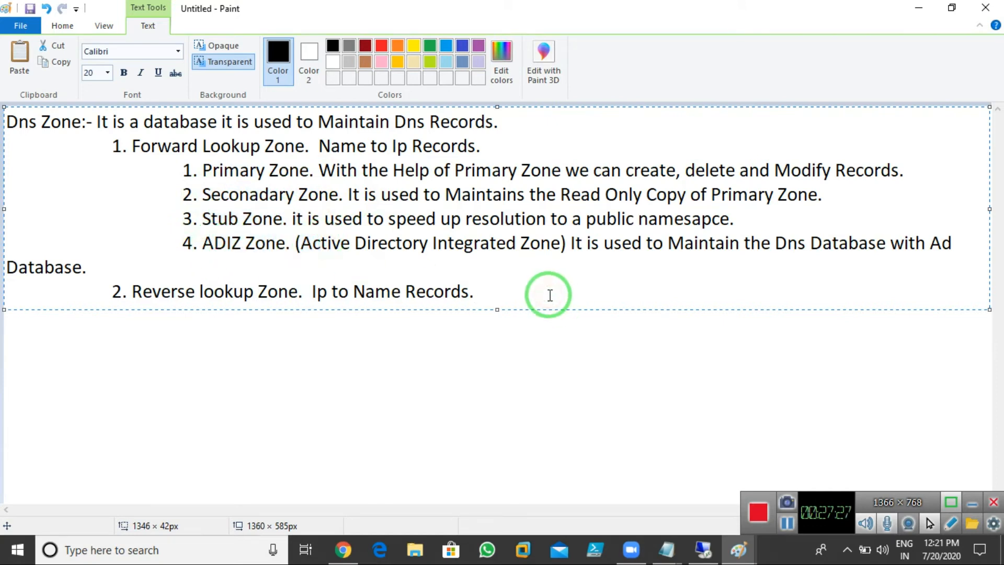
{"action": "key", "text": "Return"}
{"action": "key", "text": "Return"}
{"action": "type", "text": "Dns Records:-"}
{"action": "key", "text": "Return"}
{"action": "key", "text": "Tab"}
{"action": "key", "text": "Tab"}
{"action": "type", "text": "1. Host"}
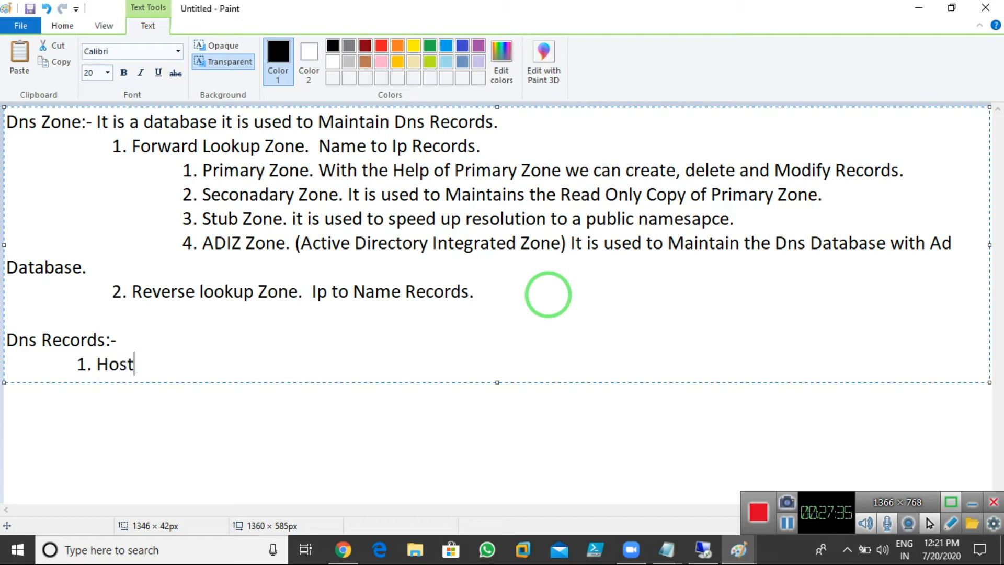
{"action": "type", "text": " Recor"}
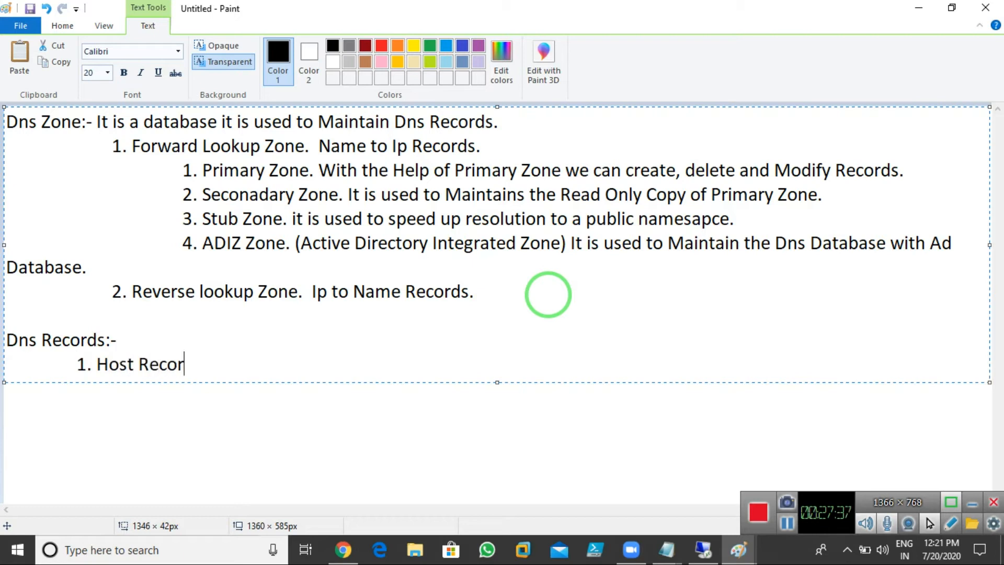
{"action": "type", "text": "ds. Namr to"}
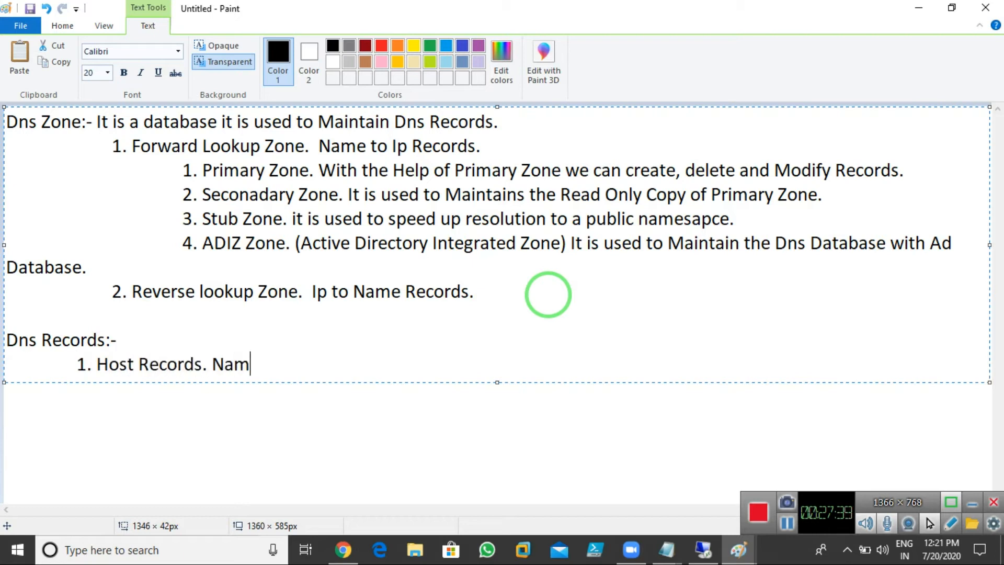
{"action": "key", "text": "BackSpace"}
{"action": "key", "text": "BackSpace"}
{"action": "key", "text": "BackSpace"}
{"action": "key", "text": "BackSpace"}
{"action": "type", "text": "e to Ip Records."}
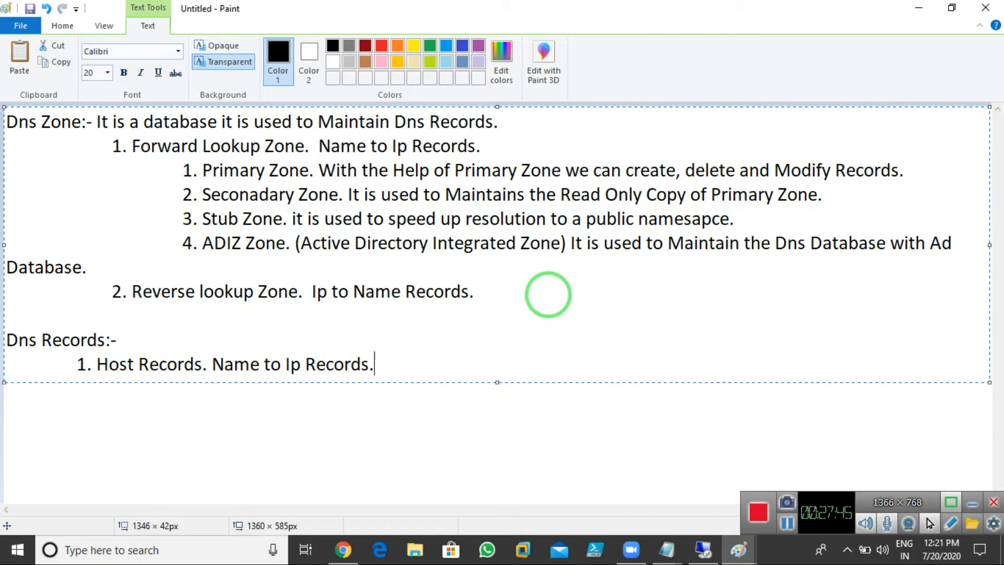
Step: Switch to the Client-01 VM and submit the sign-in password
{"action": "left_click", "coordinate": [703, 549]}
{"action": "left_click", "coordinate": [763, 15]}
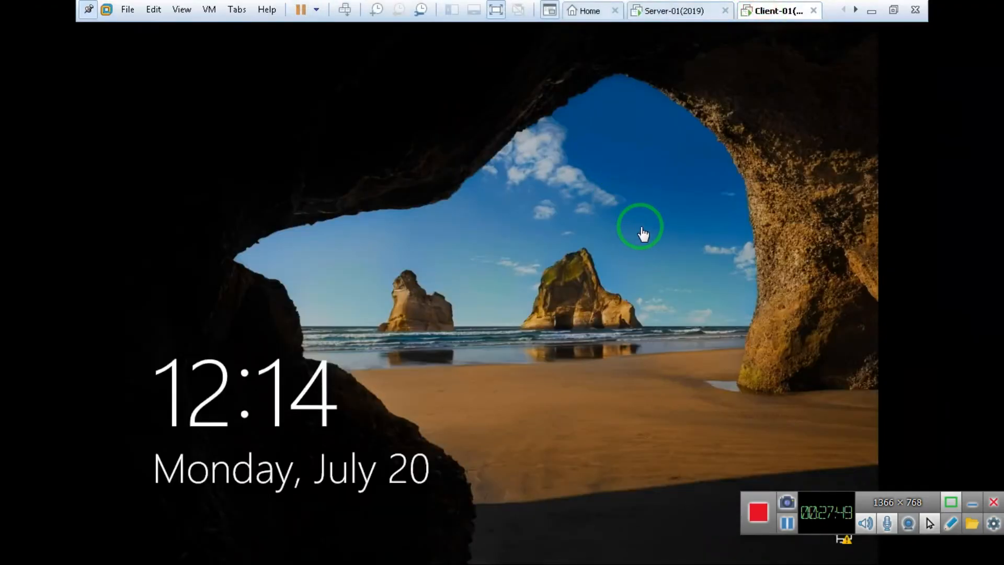
{"action": "left_click", "coordinate": [641, 227]}
{"action": "left_click", "coordinate": [433, 346]}
{"action": "type", "text": "Pa$$w0rd"}
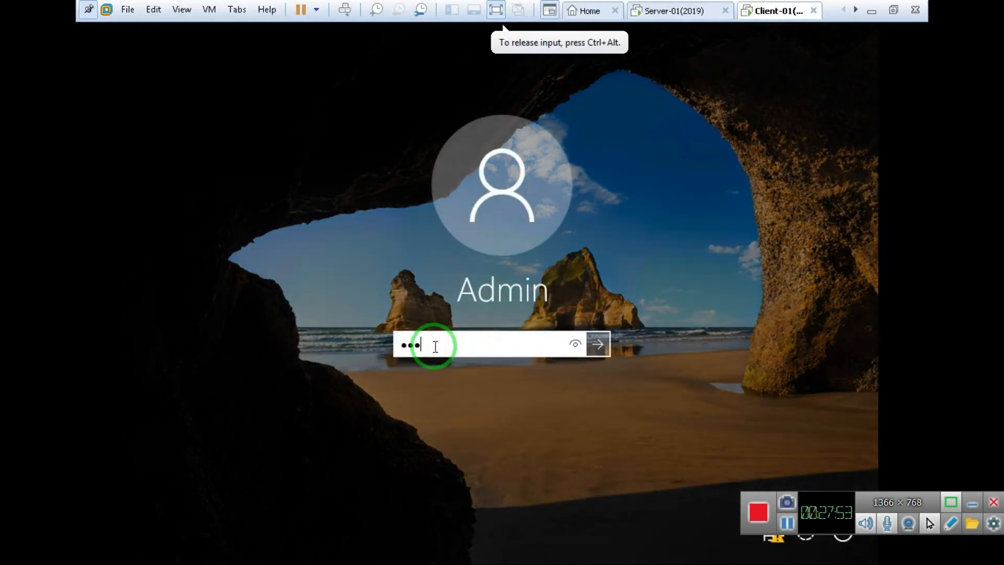
{"action": "key", "text": "Return"}
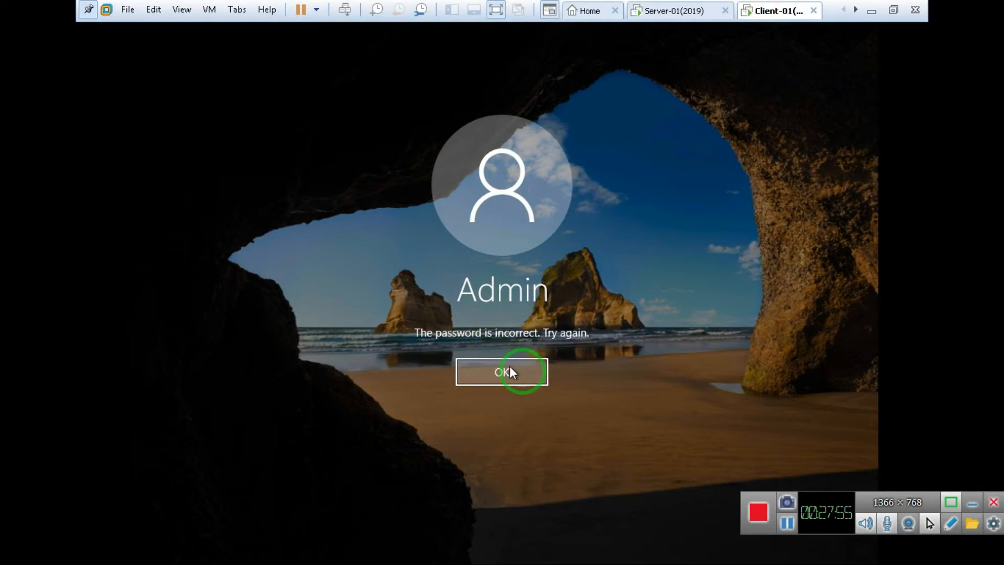
Step: Retry the password after each incorrect-password rejection, then switch to the Server-01 VM
{"action": "left_click", "coordinate": [517, 374]}
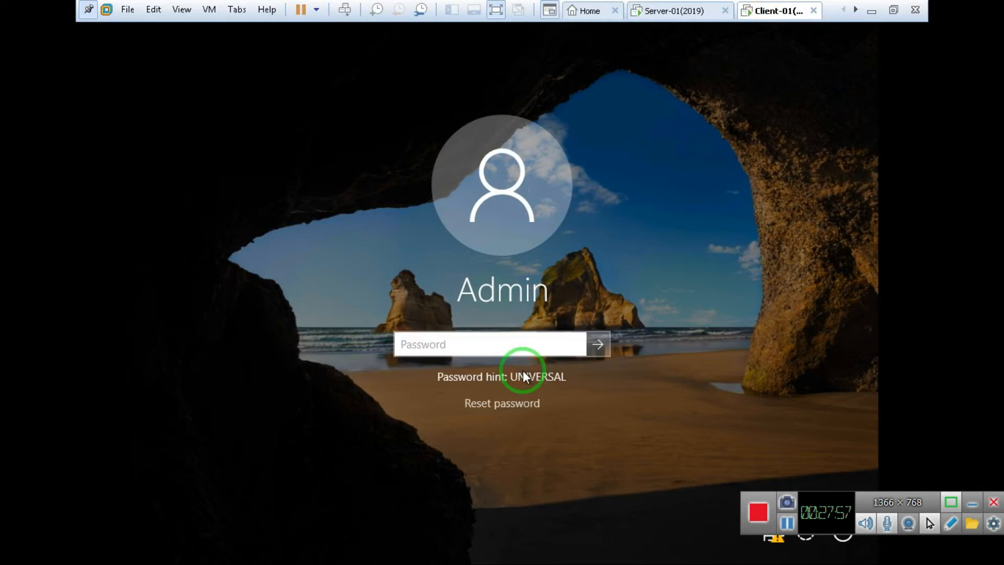
{"action": "type", "text": "Pa$$w0"}
{"action": "key", "text": "Return"}
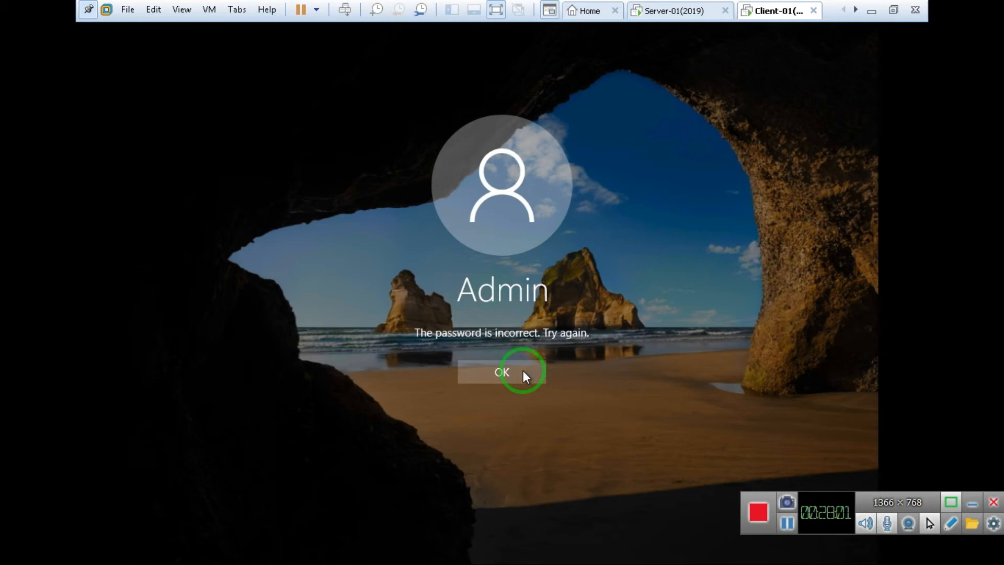
{"action": "left_click", "coordinate": [524, 372]}
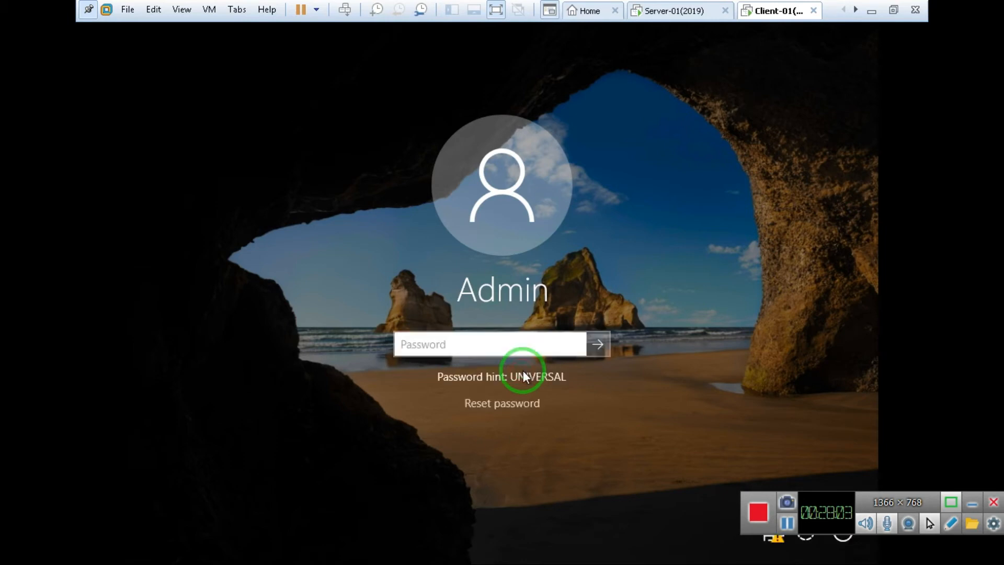
{"action": "type", "text": "*****"}
{"action": "key", "text": "Return"}
{"action": "left_click", "coordinate": [525, 374]}
{"action": "type", "text": "******"}
{"action": "key", "text": "Return"}
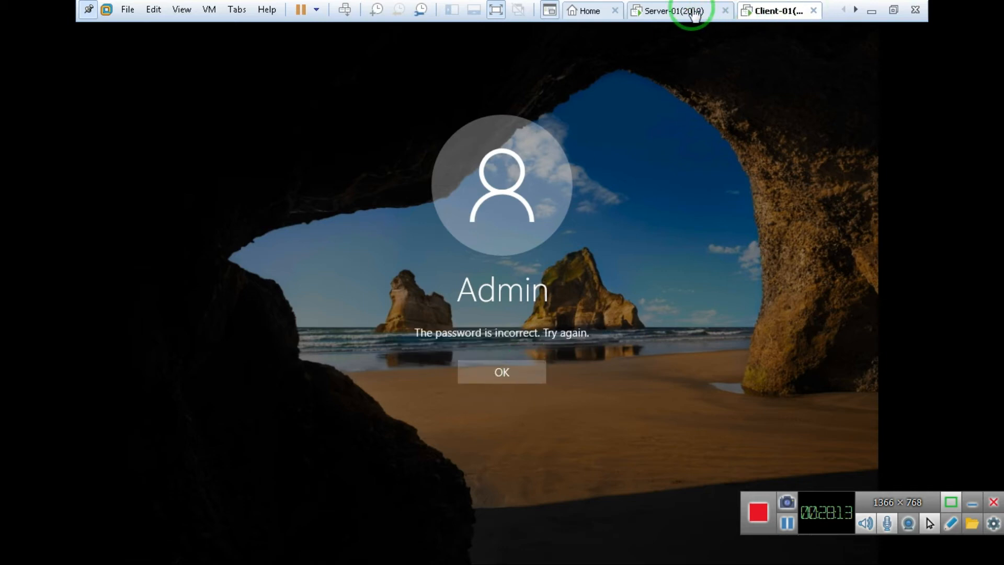
{"action": "left_click", "coordinate": [679, 12]}
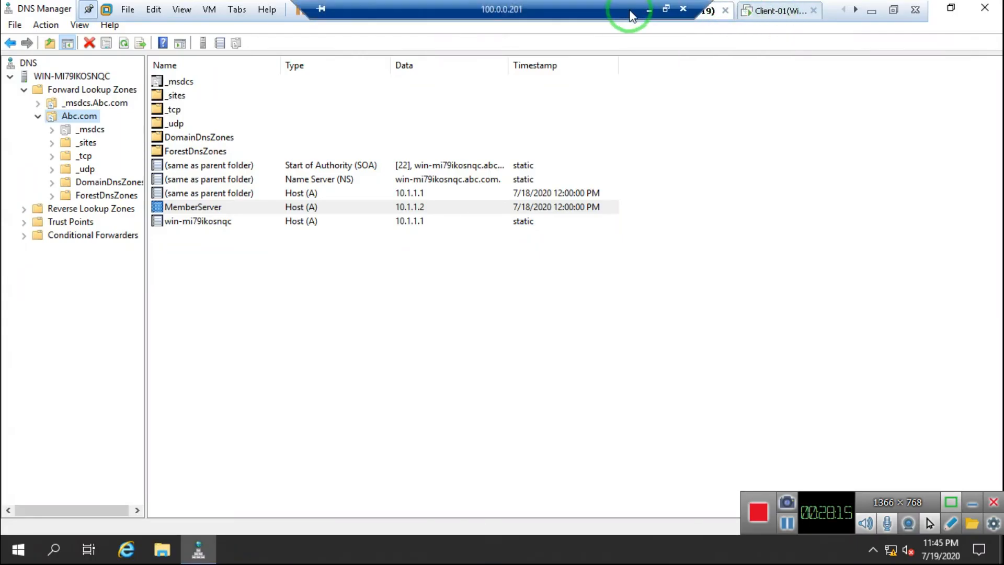
Step: Select the win-mi79ikosnqc host (A) record at 10.1.1.1 in DNS Manager, then return to Paint
{"action": "left_click", "coordinate": [647, 11]}
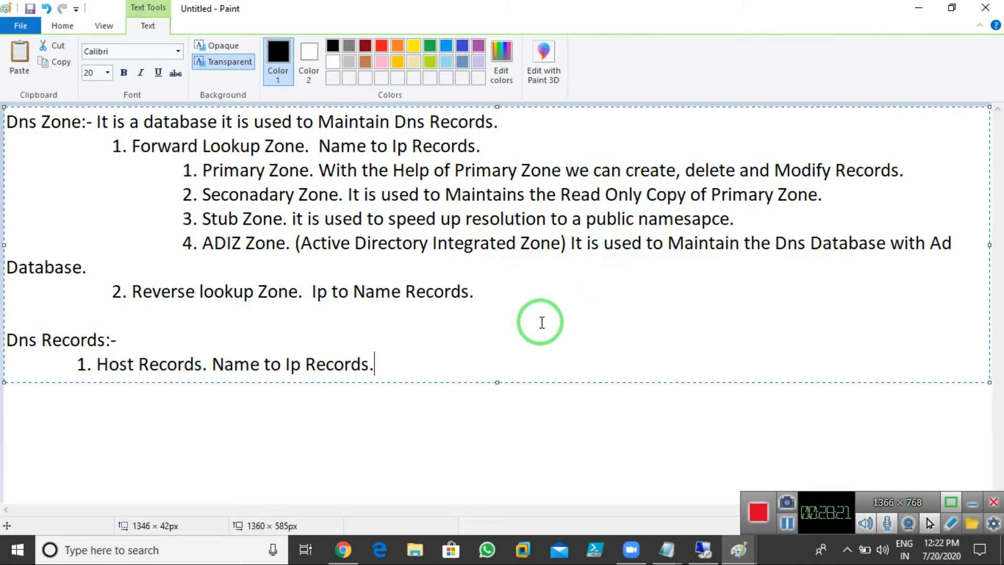
{"action": "left_click", "coordinate": [397, 375]}
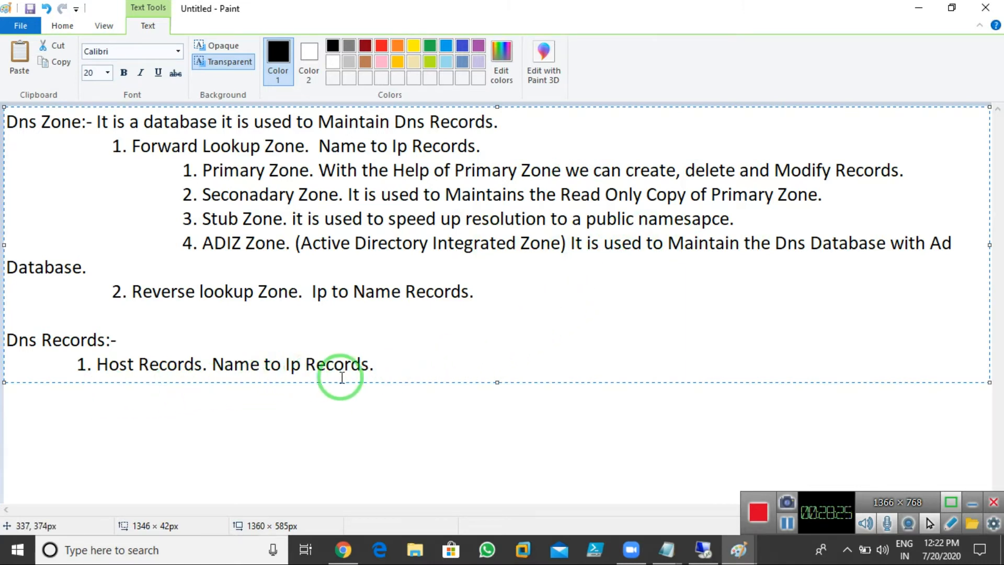
{"action": "left_click", "coordinate": [703, 549]}
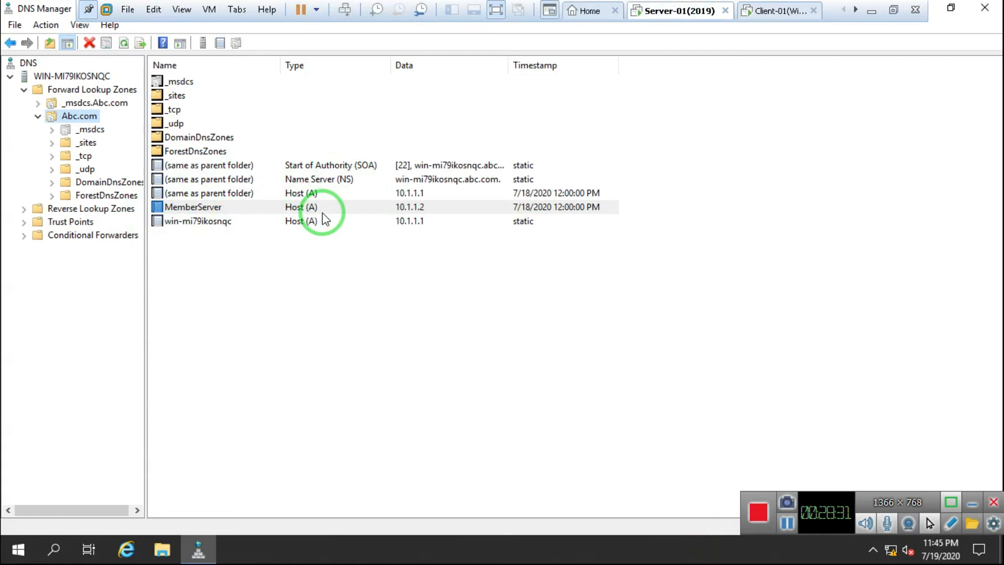
{"action": "left_click", "coordinate": [193, 224]}
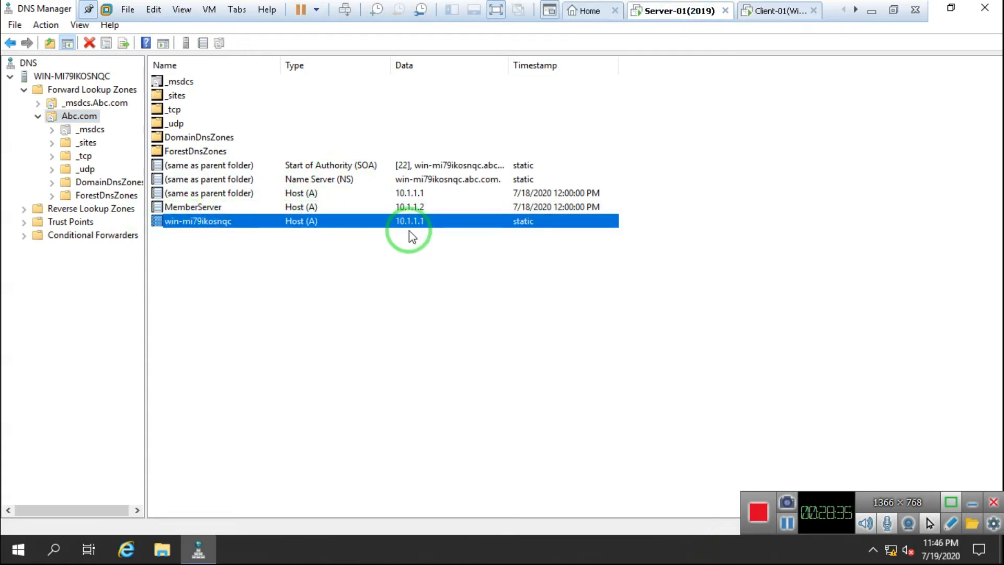
{"action": "left_click", "coordinate": [649, 9]}
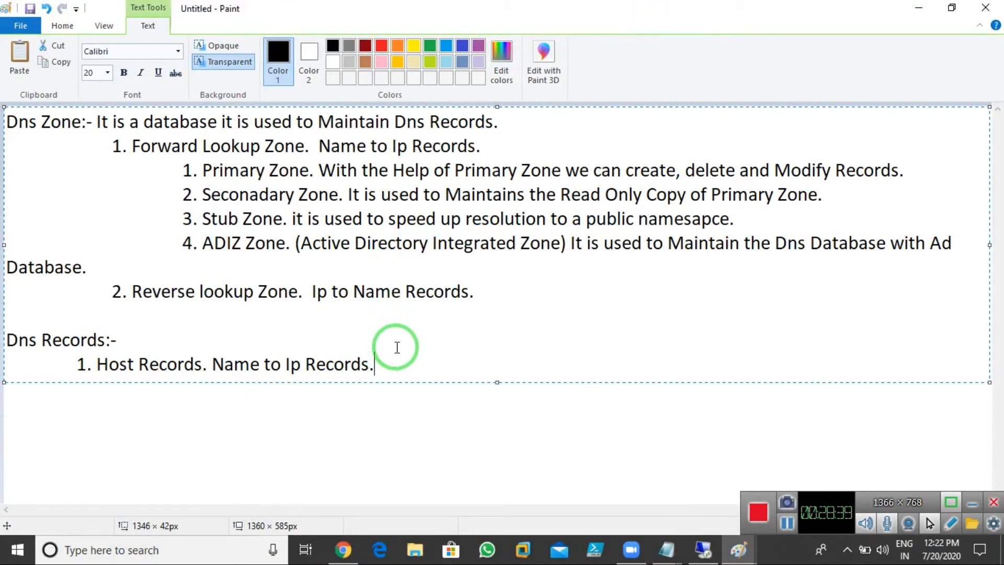
Step: Label item 1 as Host Records (A)
{"action": "key", "text": "Left"}
{"action": "key", "text": "Left"}
{"action": "key", "text": "Left"}
{"action": "key", "text": "Left"}
{"action": "key", "text": "Left"}
{"action": "key", "text": "Left"}
{"action": "key", "text": "Left"}
{"action": "key", "text": "Left"}
{"action": "key", "text": "Left"}
{"action": "key", "text": "Left"}
{"action": "key", "text": "Left"}
{"action": "key", "text": "Left"}
{"action": "key", "text": "Left"}
{"action": "key", "text": "Left"}
{"action": "key", "text": "Left"}
{"action": "key", "text": "Left"}
{"action": "key", "text": "Left"}
{"action": "key", "text": "Left"}
{"action": "key", "text": "Left"}
{"action": "key", "text": "Left"}
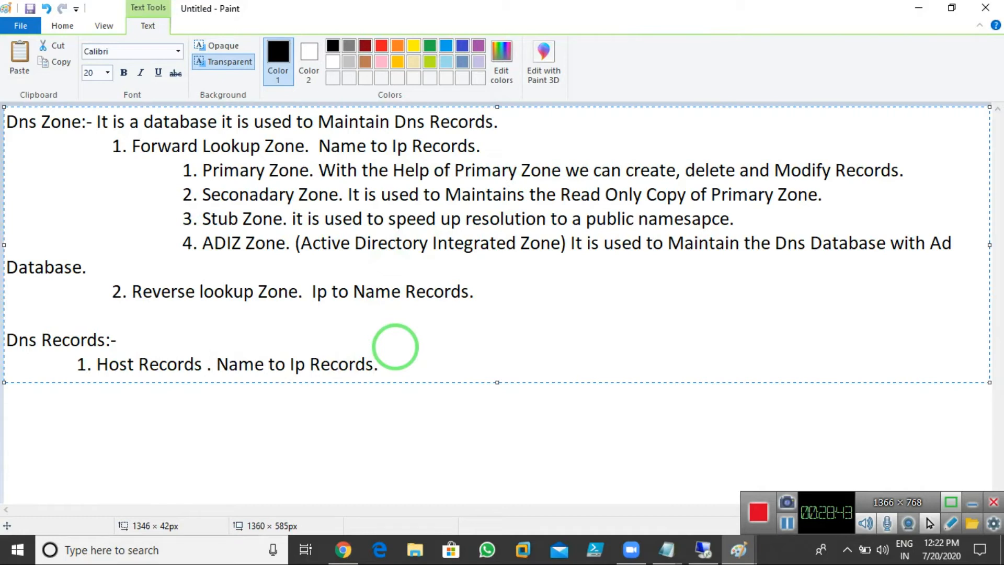
{"action": "type", "text": "A)"}
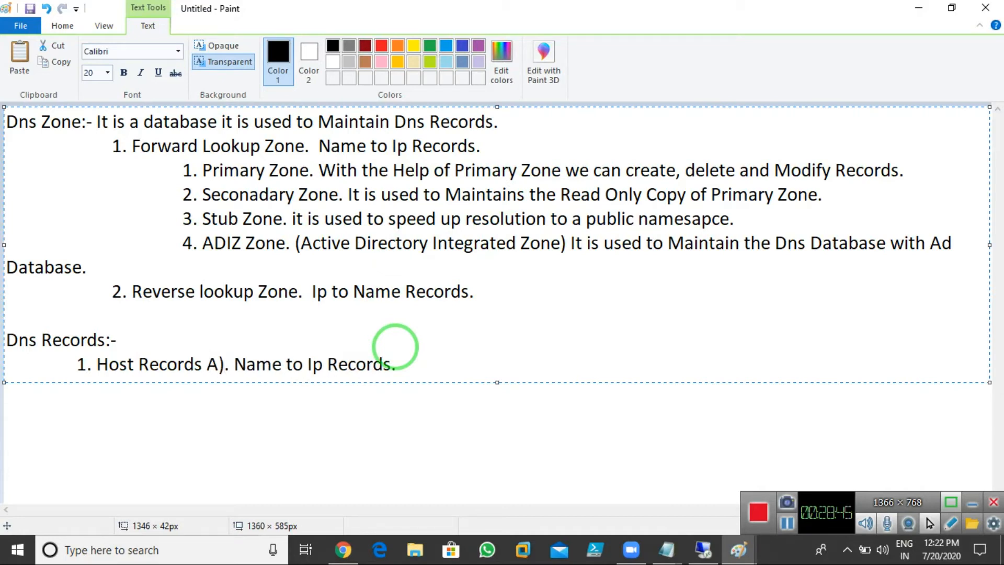
{"action": "key", "text": "Left"}
{"action": "key", "text": "Left"}
{"action": "type", "text": "("}
{"action": "key", "text": "Right"}
{"action": "key", "text": "Right"}
{"action": "key", "text": "Right"}
{"action": "key", "text": "Right"}
{"action": "key", "text": "Right"}
{"action": "key", "text": "Right"}
{"action": "key", "text": "Right"}
{"action": "key", "text": "Right"}
{"action": "key", "text": "Right"}
{"action": "key", "text": "Right"}
{"action": "key", "text": "Right"}
{"action": "key", "text": "Right"}
Step: Add item '2. Host records (AAAA). Name to Ipv6.' and change item 1 to Ipv4
{"action": "key", "text": "Return"}
{"action": "key", "text": "Tab"}
{"action": "key", "text": "Tab"}
{"action": "key", "text": "Tab"}
{"action": "key", "text": "BackSpace"}
{"action": "type", "text": "2. Host records "}
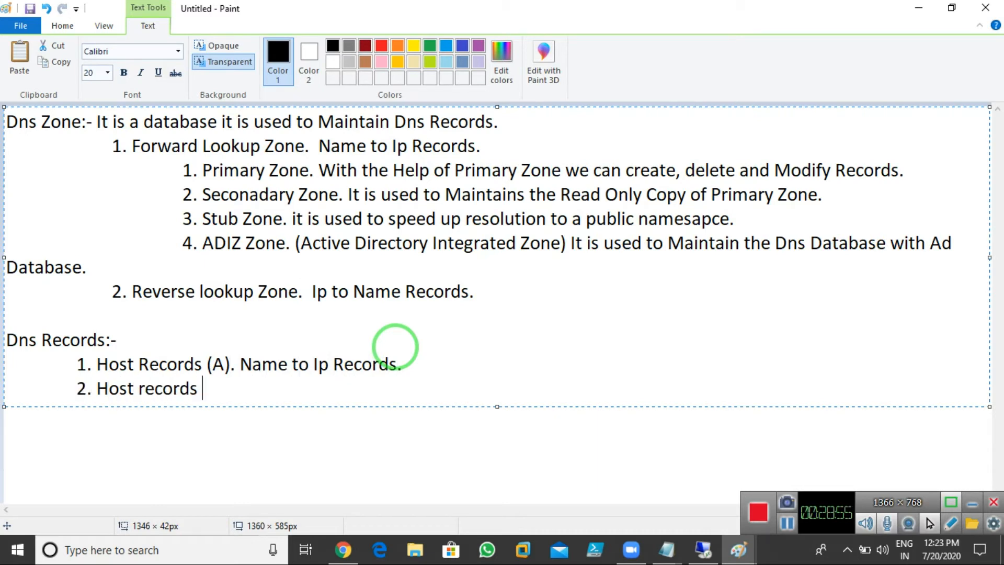
{"action": "type", "text": "(AAAA). Name to Ip"}
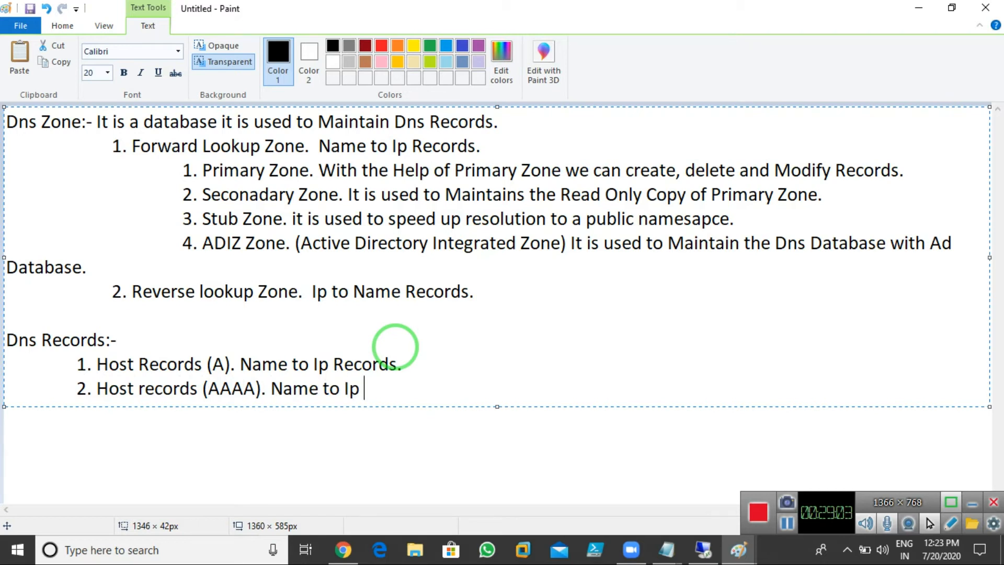
{"action": "key", "text": "BackSpace"}
{"action": "type", "text": "v6"}
{"action": "left_click", "coordinate": [327, 364]}
{"action": "type", "text": "v4"}
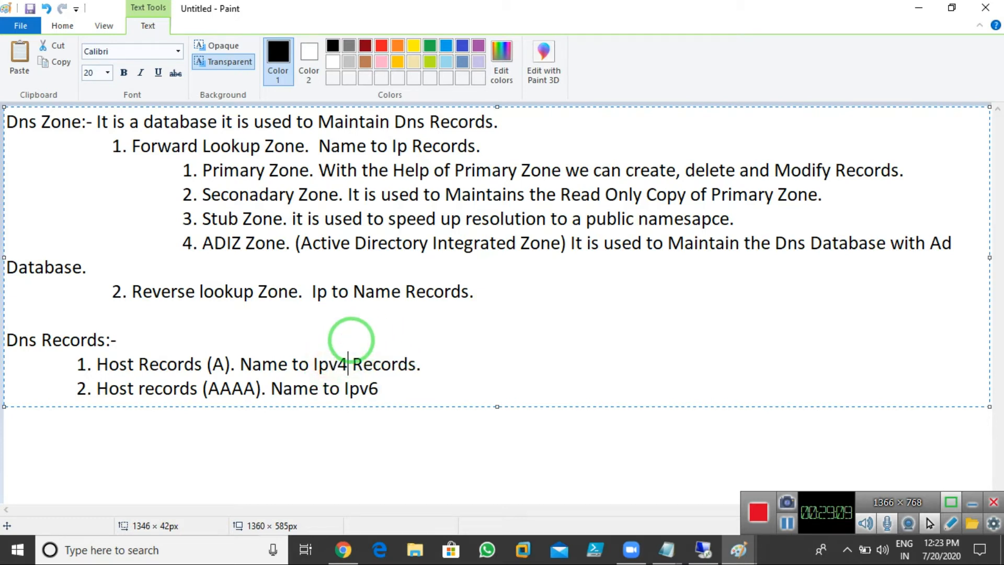
{"action": "left_click", "coordinate": [397, 387]}
{"action": "type", "text": "."}
Step: Add item '3. NS (Name Servers) Records', then switch to DNS Manager
{"action": "key", "text": "Return"}
{"action": "key", "text": "Tab"}
{"action": "key", "text": "Tab"}
{"action": "type", "text": "3."}
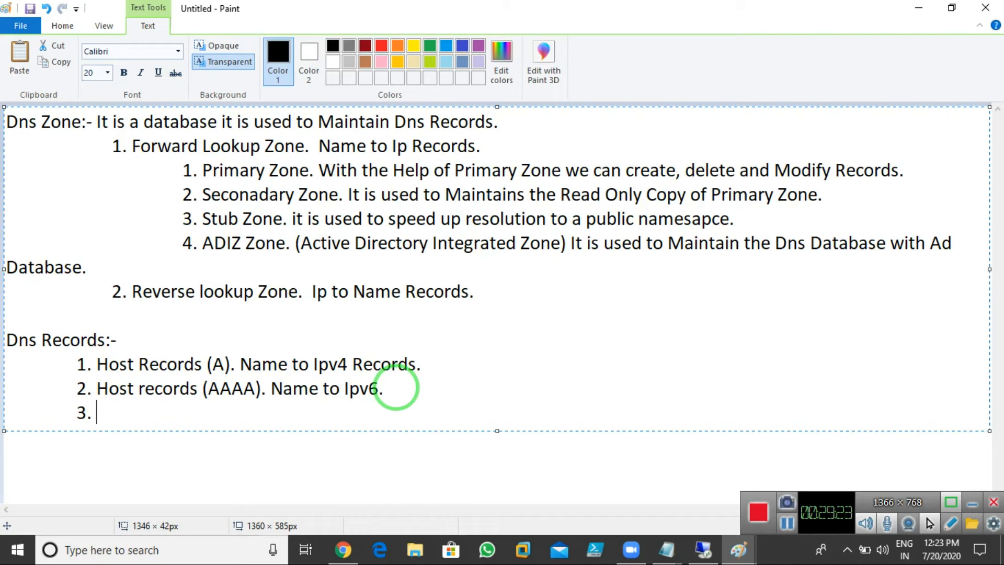
{"action": "type", "text": "NS (Name "}
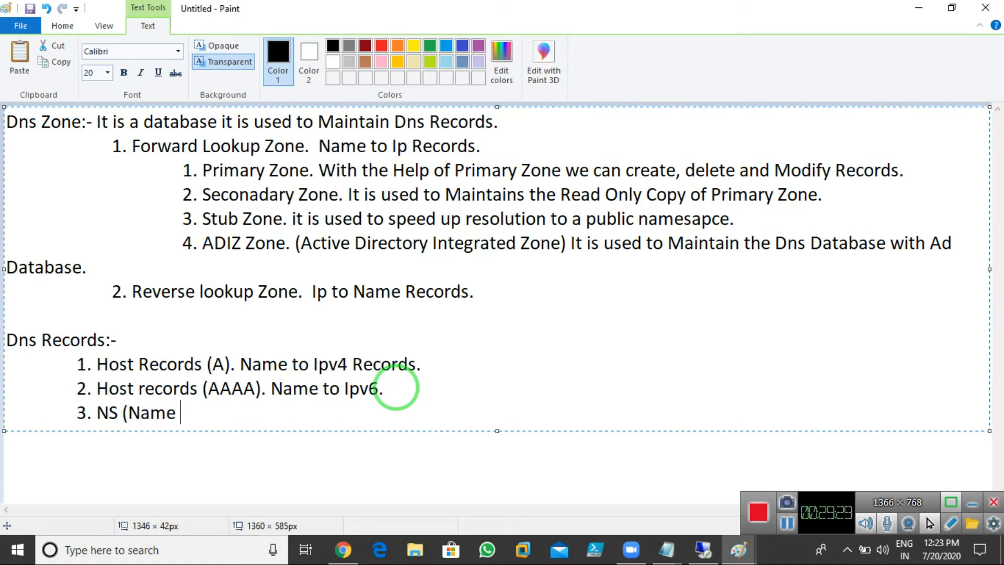
{"action": "type", "text": "Servers) Records."}
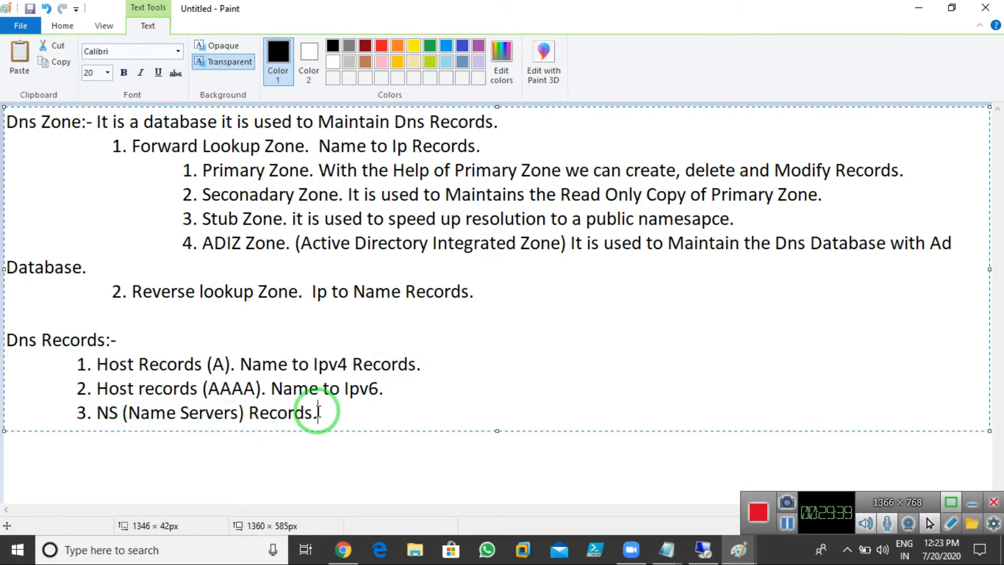
{"action": "left_click", "coordinate": [705, 548]}
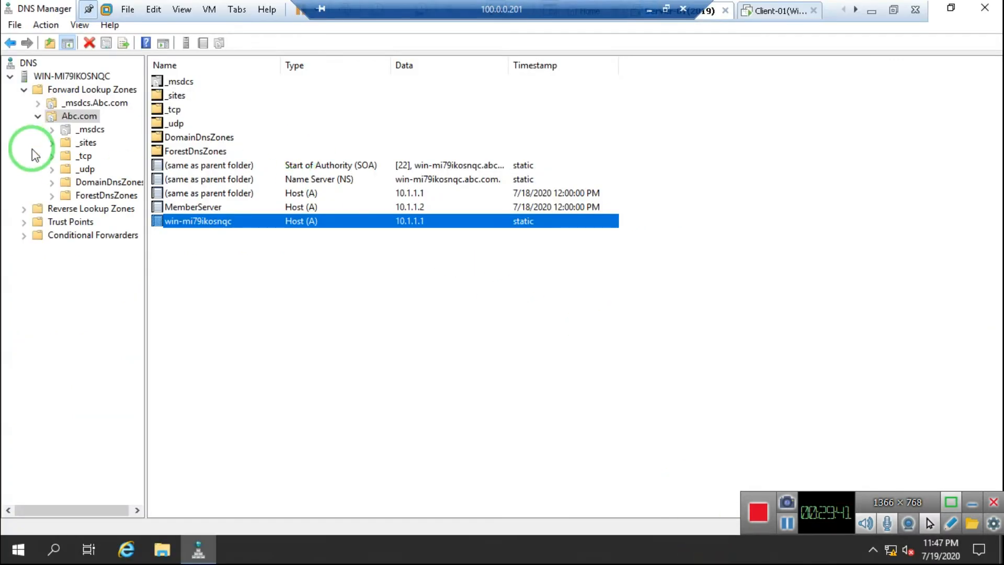
{"action": "right_click", "coordinate": [62, 117]}
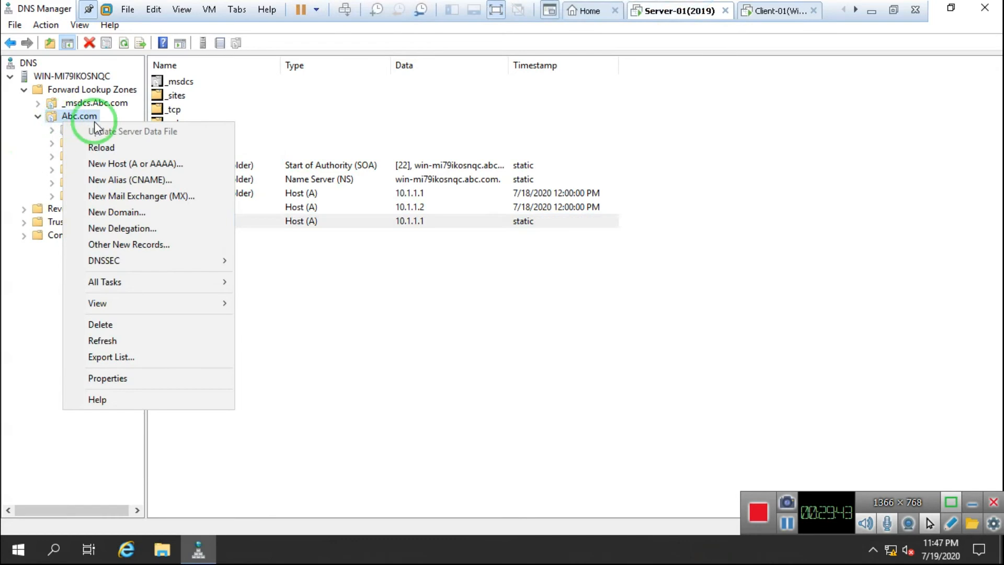
{"action": "left_click", "coordinate": [141, 380]}
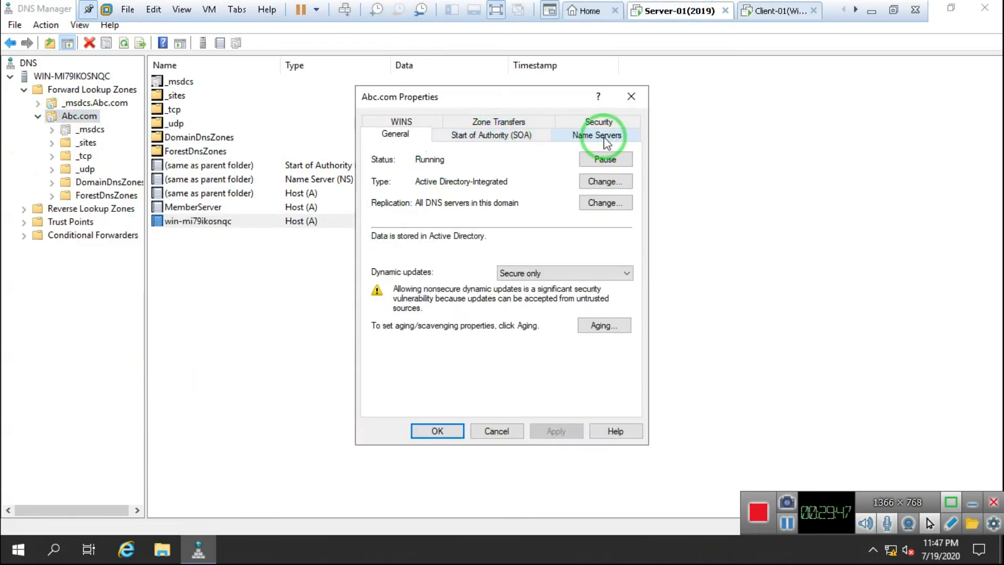
{"action": "left_click", "coordinate": [604, 138]}
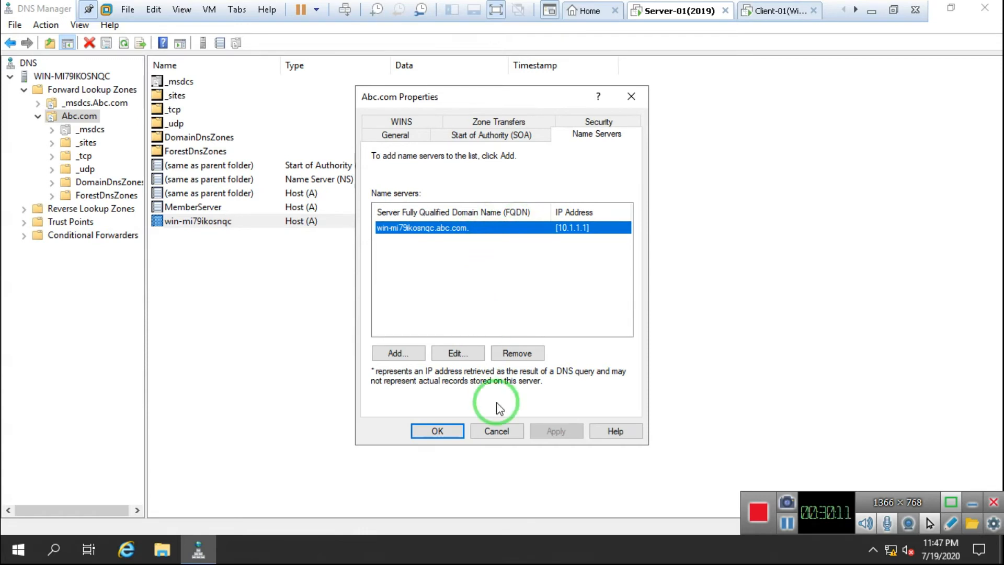
{"action": "left_click", "coordinate": [496, 432]}
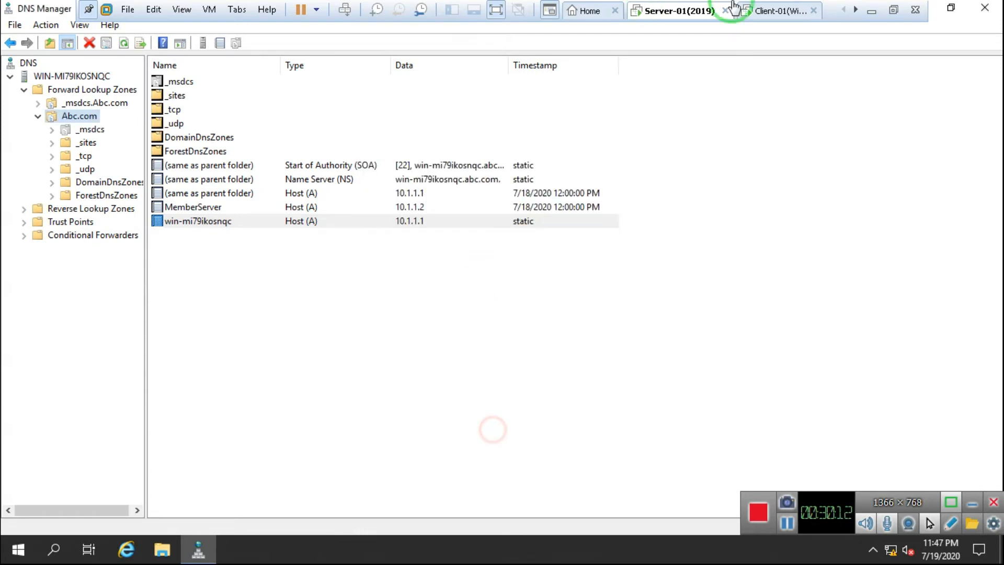
Step: Back in Paint, add item '4. Mx (Mail Exchange) Records.' to the Dns Records list
{"action": "left_click", "coordinate": [647, 8]}
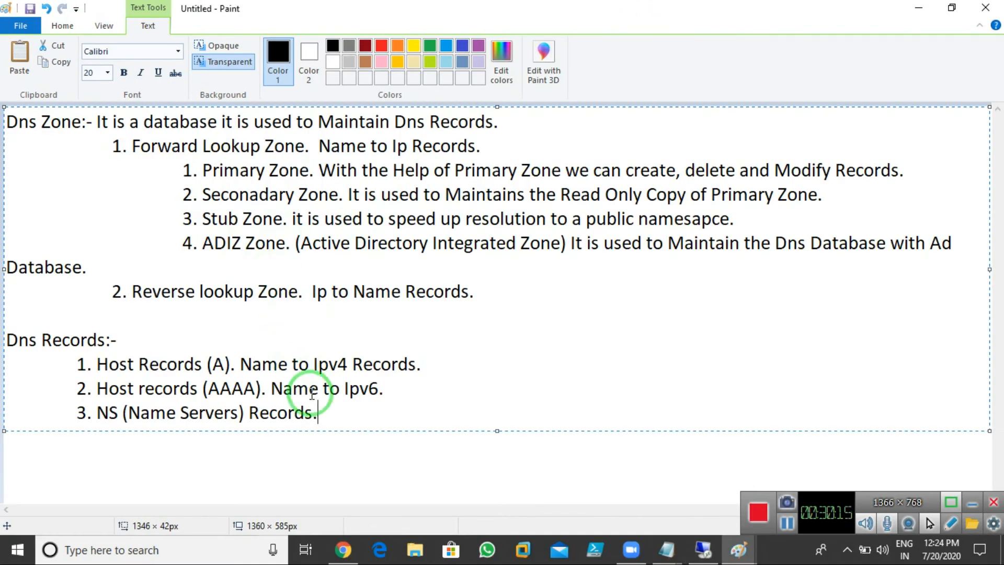
{"action": "key", "text": "Return"}
{"action": "key", "text": "Tab"}
{"action": "type", "text": "4"}
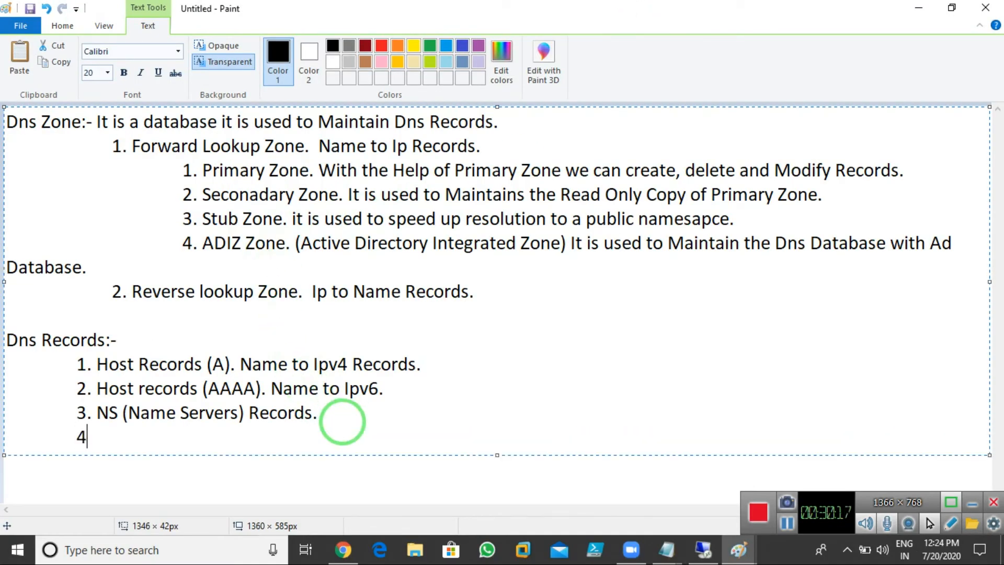
{"action": "type", "text": ". Mx (Mail"}
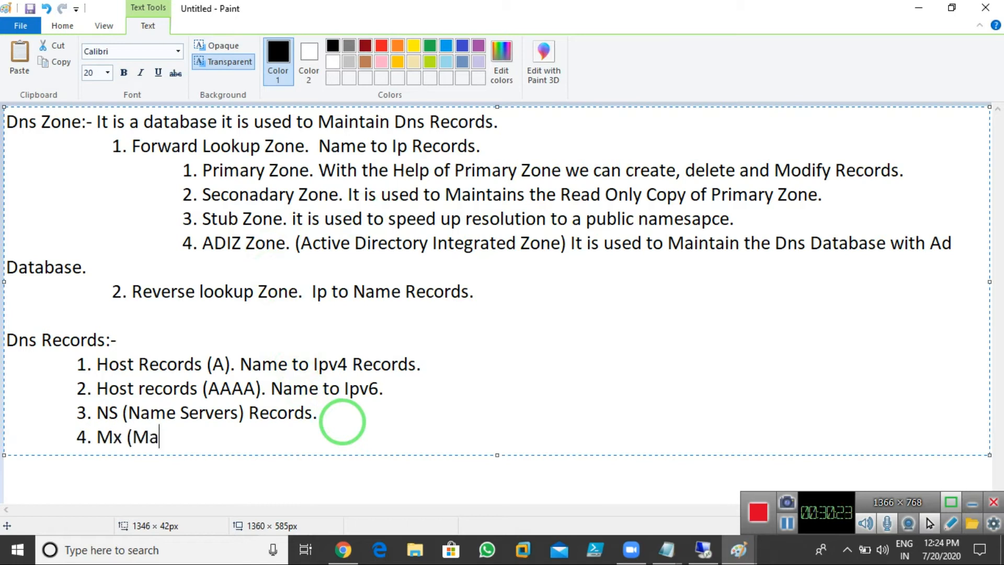
{"action": "type", "text": "xchabge"}
{"action": "key", "text": "BackSpace"}
{"action": "key", "text": "BackSpace"}
{"action": "key", "text": "BackSpace"}
{"action": "type", "text": "nge"}
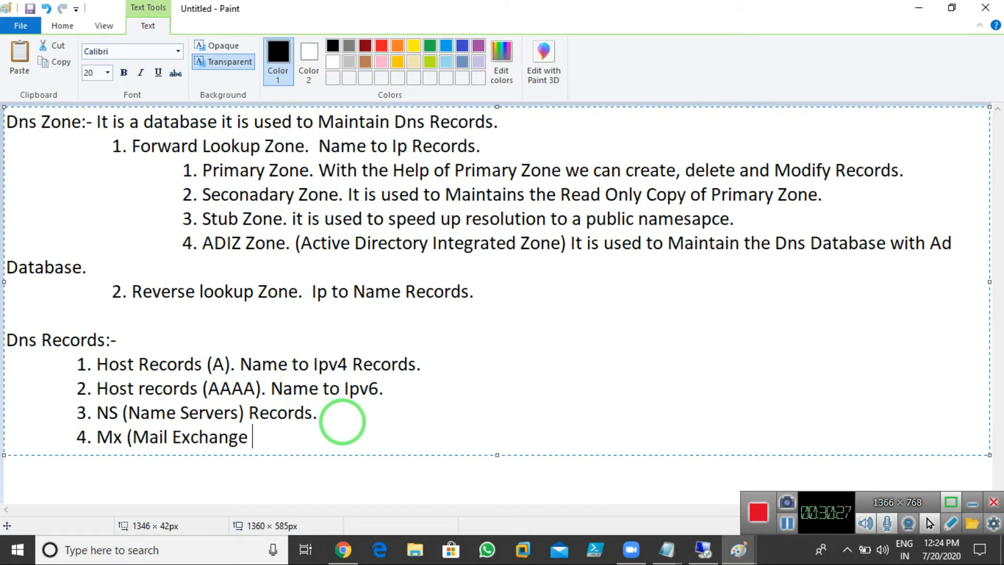
{"action": "key", "text": "BackSpace"}
{"action": "type", "text": ") v"}
{"action": "key", "text": "BackSpace"}
{"action": "type", "text": "Records."}
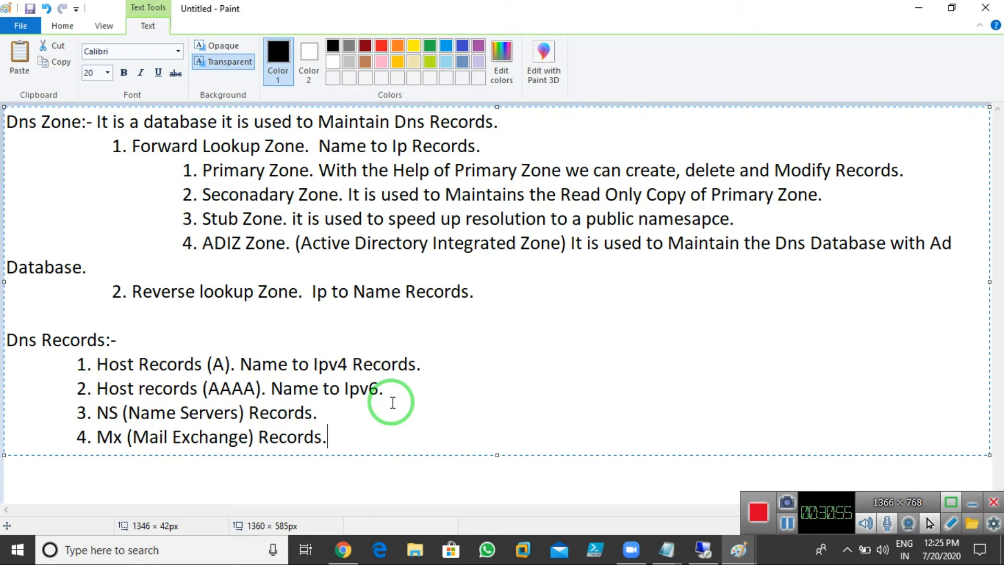
Step: Add item '5. PTR (pointer) Records. Ip to Name.', the only record maintained by Reverse lookup Zone
{"action": "key", "text": "Return"}
{"action": "key", "text": "Tab"}
{"action": "key", "text": "Tab"}
{"action": "key", "text": "Tab"}
{"action": "type", "text": "5. PTR"}
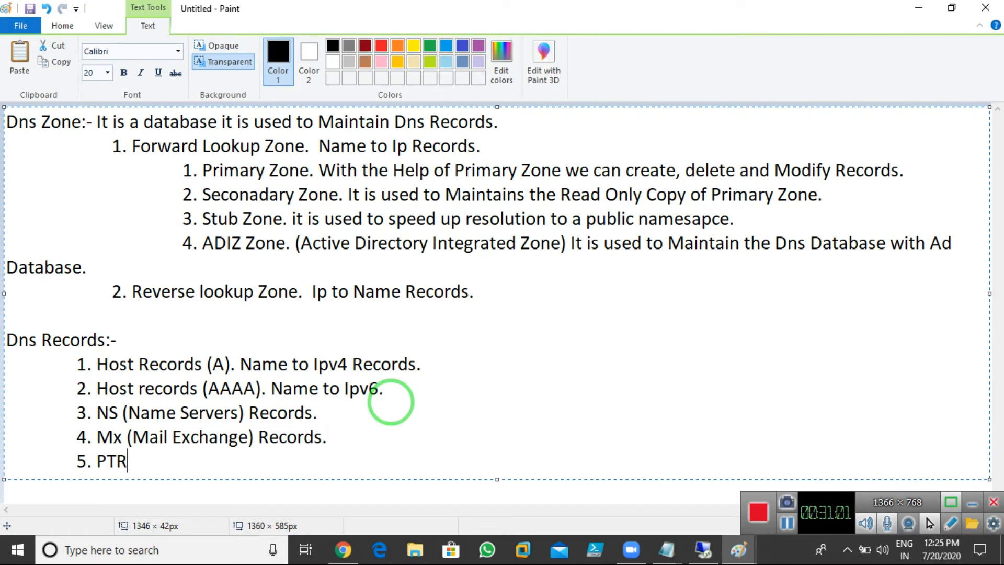
{"action": "type", "text": " (point"}
{"action": "key", "text": "BackSpace"}
{"action": "key", "text": "BackSpace"}
{"action": "key", "text": "BackSpace"}
{"action": "key", "text": "BackSpace"}
{"action": "type", "text": "ointer) Records. "}
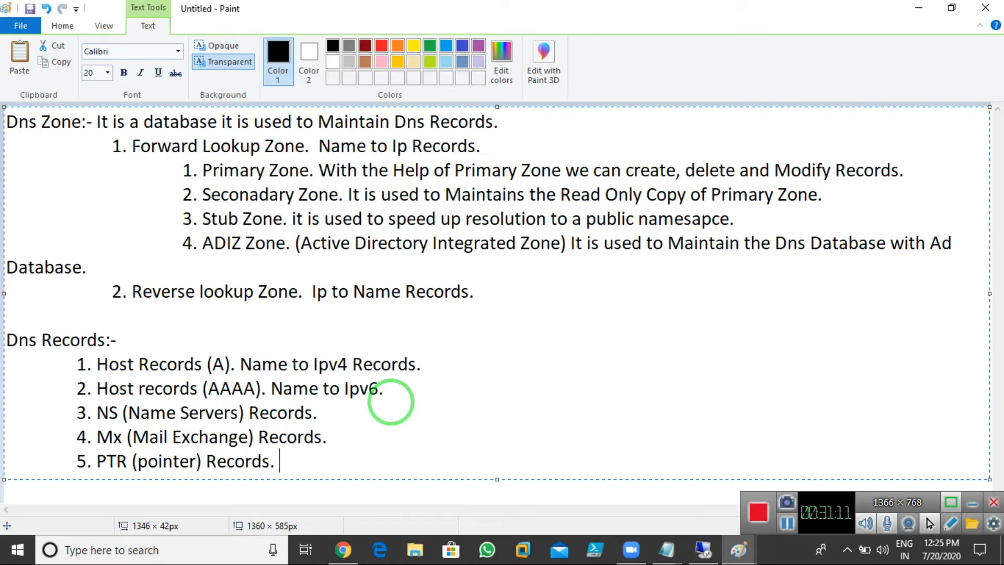
{"action": "type", "text": "N"}
{"action": "key", "text": "BackSpace"}
{"action": "type", "text": "Ip to Name."}
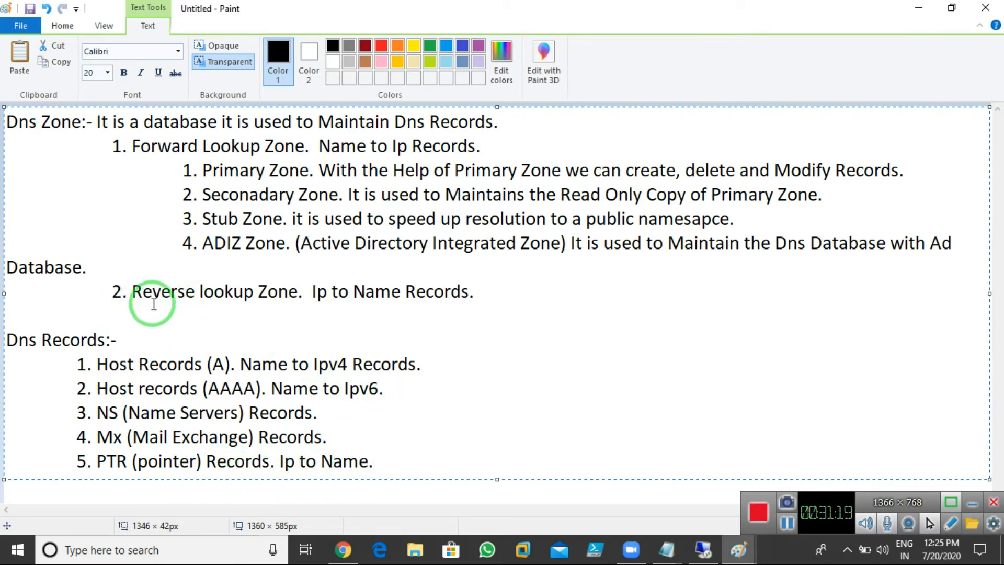
{"action": "type", "text": "v"}
{"action": "key", "text": "BackSpace"}
{"action": "type", "text": "b"}
{"action": "key", "text": "BackSpace"}
{"action": "type", "text": "This is the obly"}
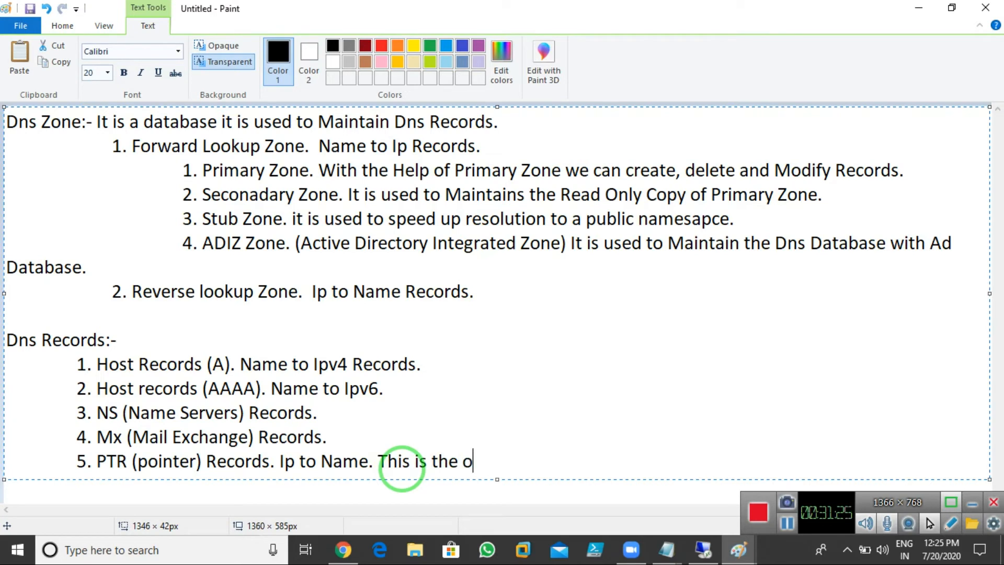
{"action": "key", "text": "BackSpace"}
{"action": "key", "text": "BackSpace"}
{"action": "key", "text": "BackSpace"}
{"action": "type", "text": "nly recirs"}
{"action": "key", "text": "BackSpace"}
{"action": "key", "text": "BackSpace"}
{"action": "key", "text": "BackSpace"}
{"action": "type", "text": "ord M"}
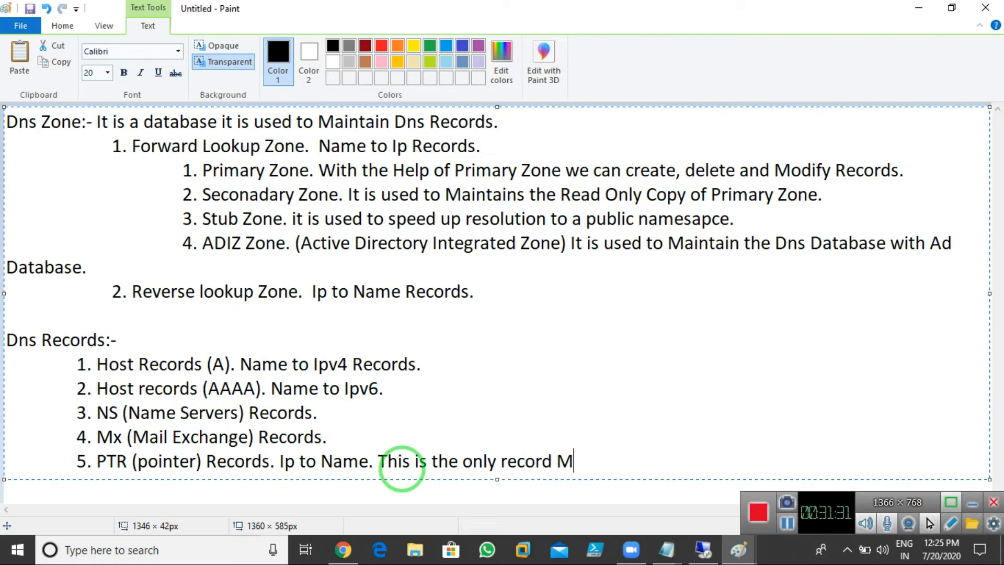
{"action": "type", "text": "aintain b"}
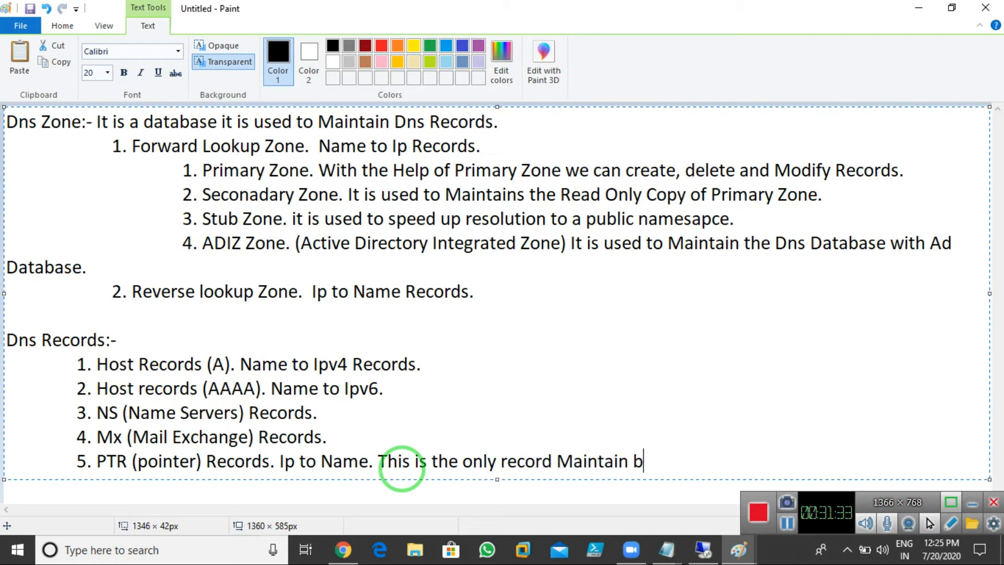
{"action": "type", "text": "y Reverse "}
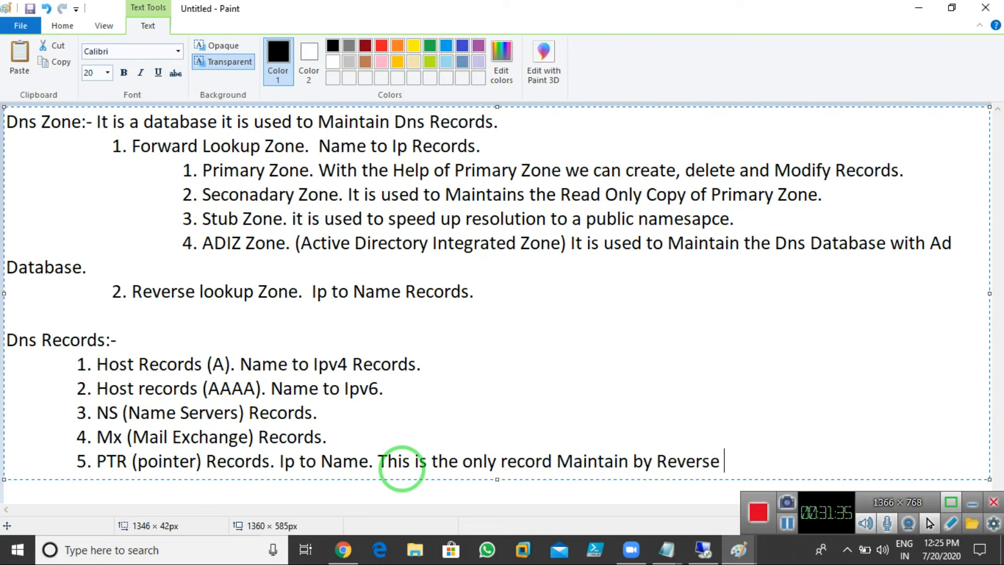
{"action": "type", "text": "lookup Zone."}
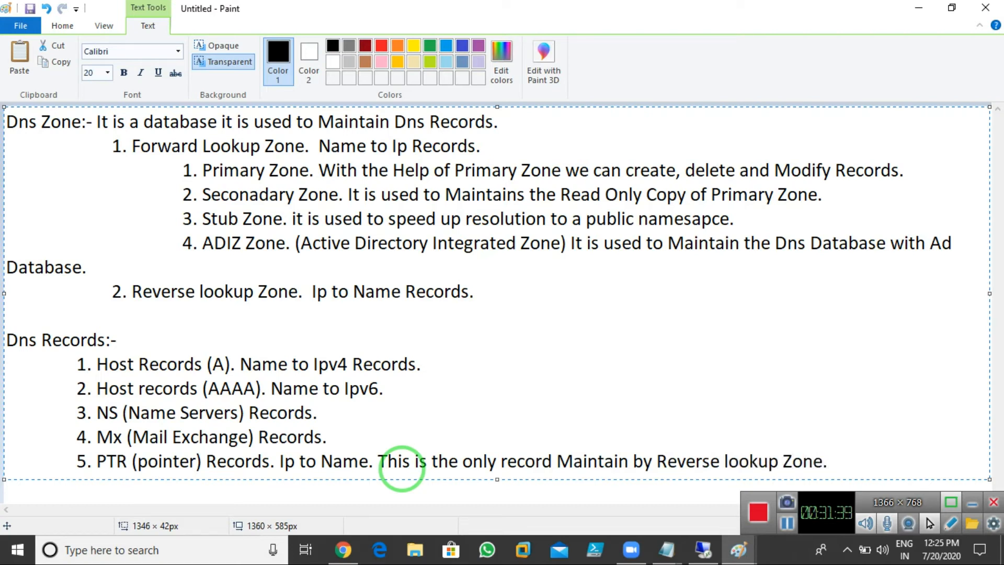
Step: Add item '6. SRV (Services) Records.'
{"action": "key", "text": "Return"}
{"action": "key", "text": "Tab"}
{"action": "type", "text": "63"}
{"action": "key", "text": "BackSpace"}
{"action": "type", "text": ". SRV "}
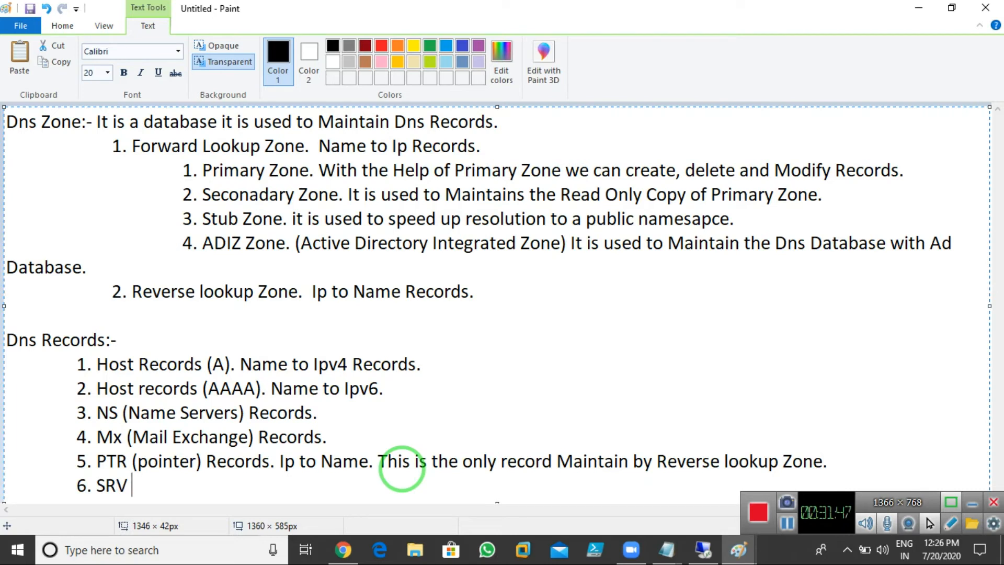
{"action": "type", "text": "(Serv"}
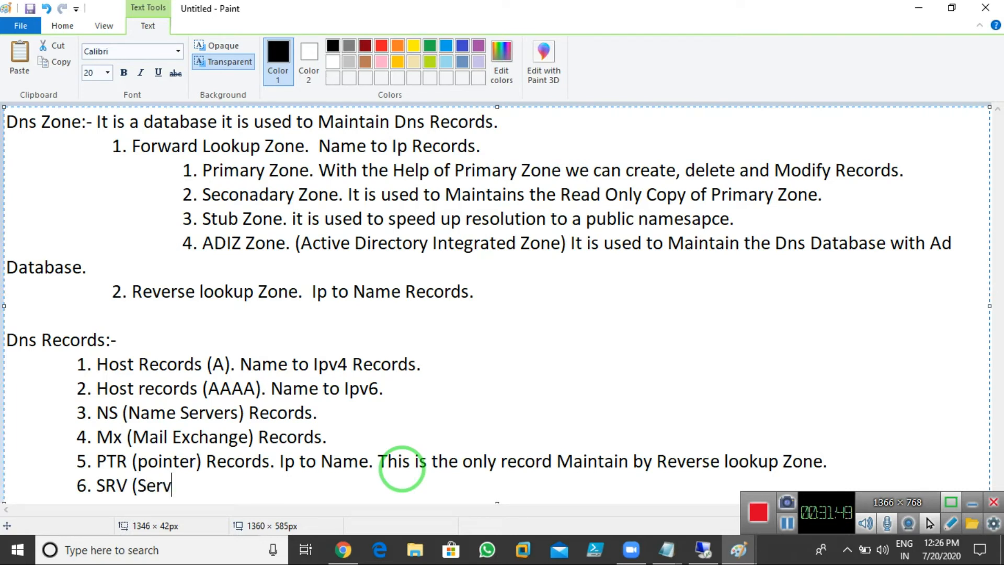
{"action": "type", "text": "icesv"}
{"action": "key", "text": "BackSpace"}
{"action": "key", "text": "Num_Lock"}
{"action": "key", "text": "BackSpace"}
{"action": "key", "text": "BackSpace"}
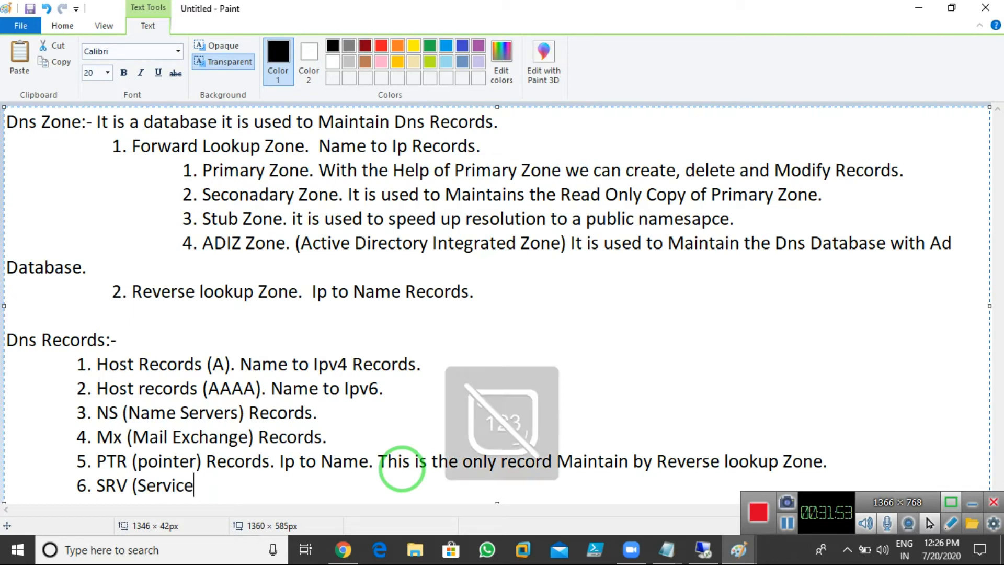
{"action": "type", "text": "s) Rec"}
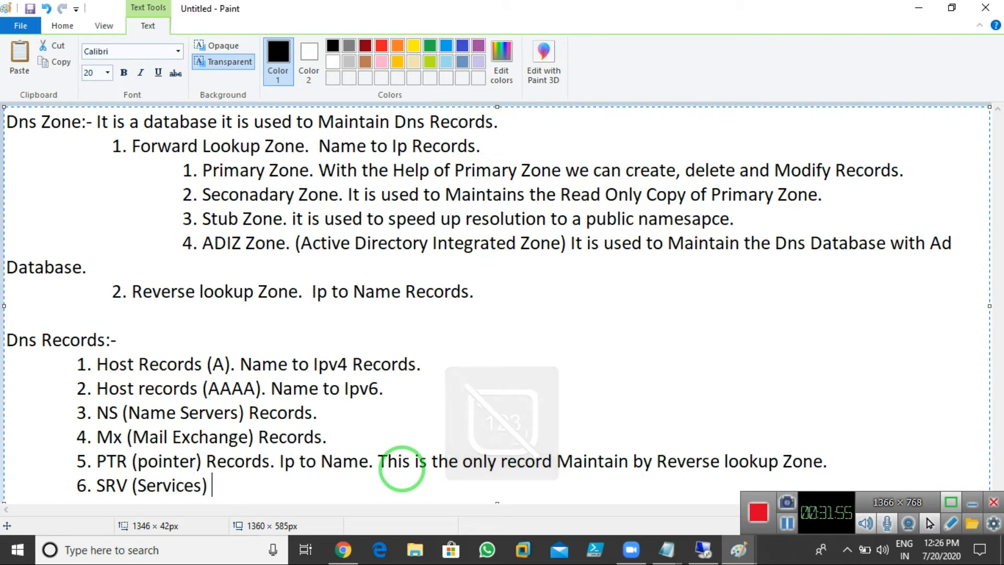
{"action": "type", "text": "ords."}
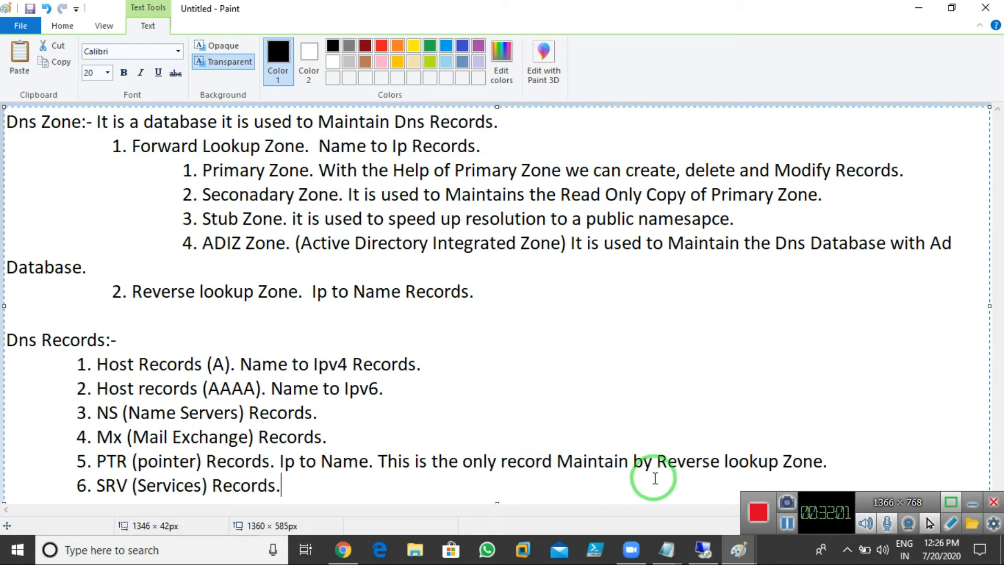
Step: On Server-01, open and close the Abc.com properties, then list the _tcp folder's SRV records
{"action": "left_click", "coordinate": [706, 550]}
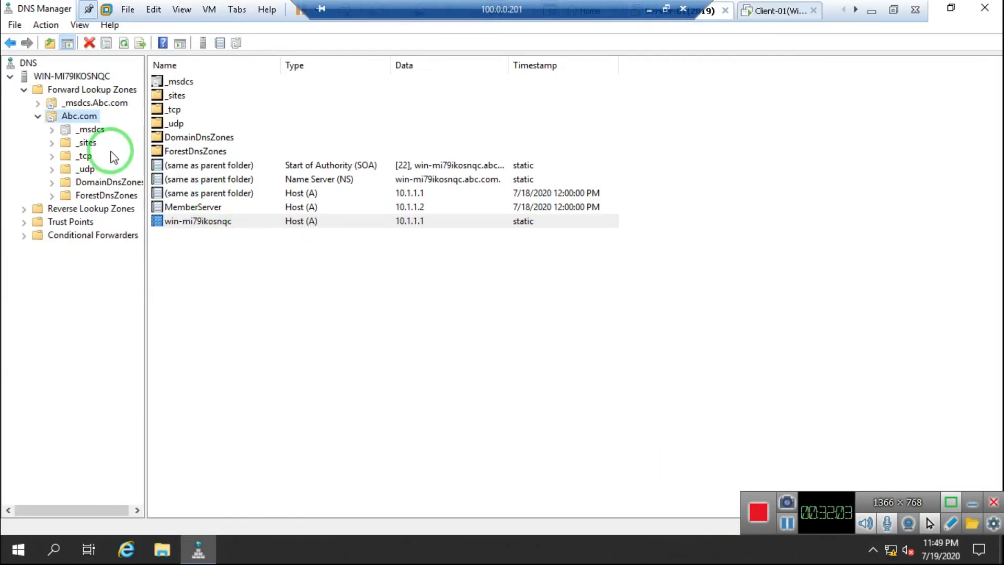
{"action": "right_click", "coordinate": [74, 121]}
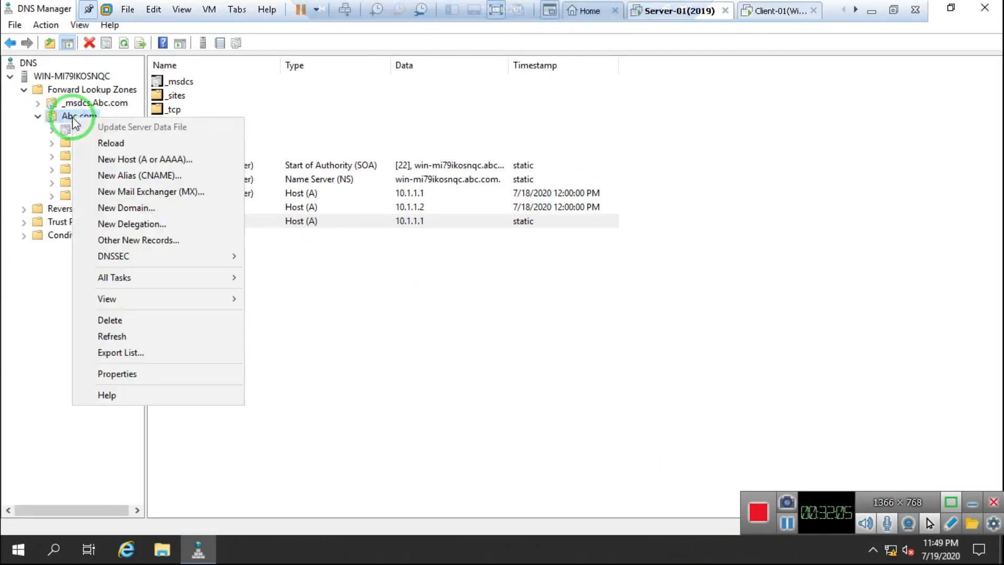
{"action": "left_click", "coordinate": [133, 374]}
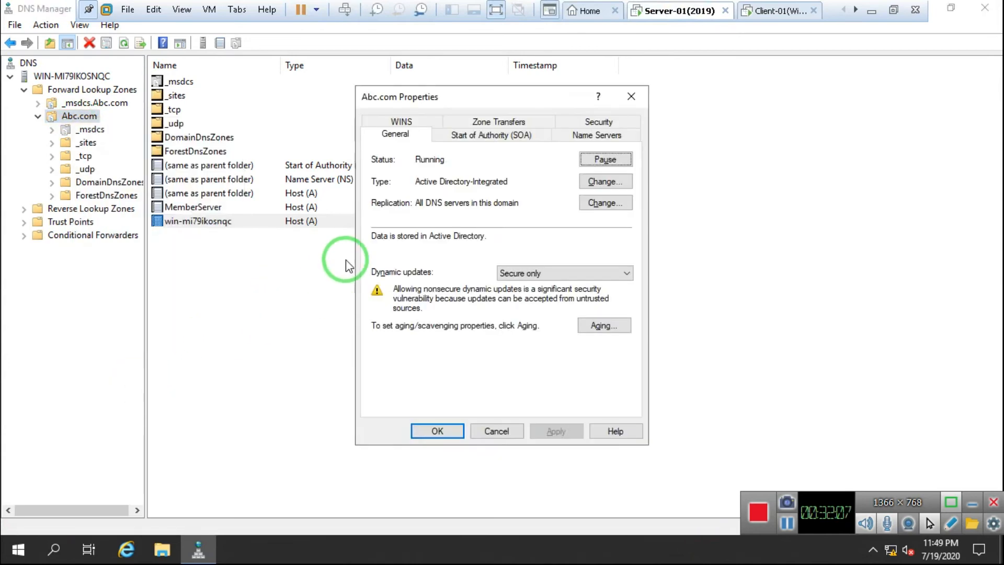
{"action": "left_click", "coordinate": [631, 96]}
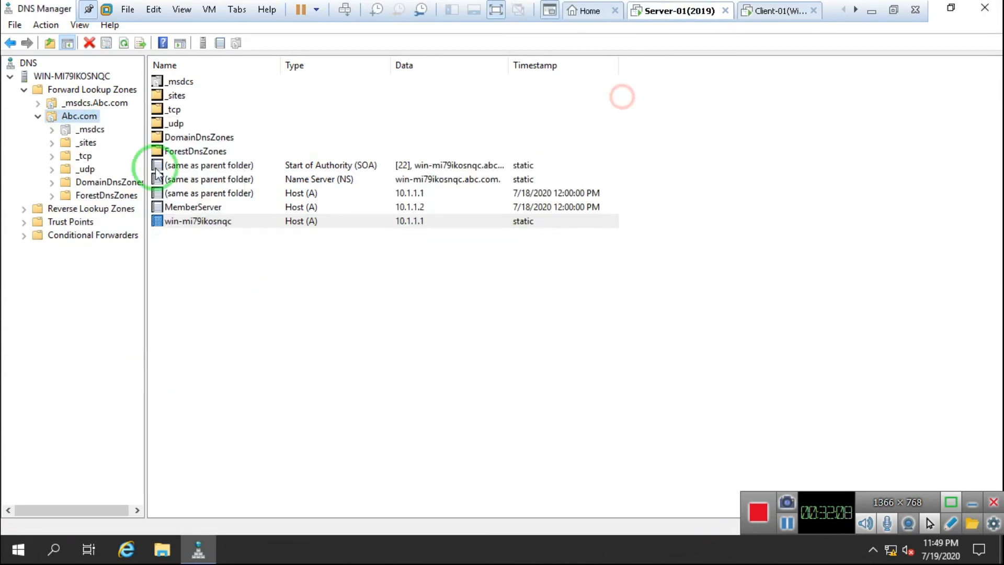
{"action": "left_click", "coordinate": [85, 157]}
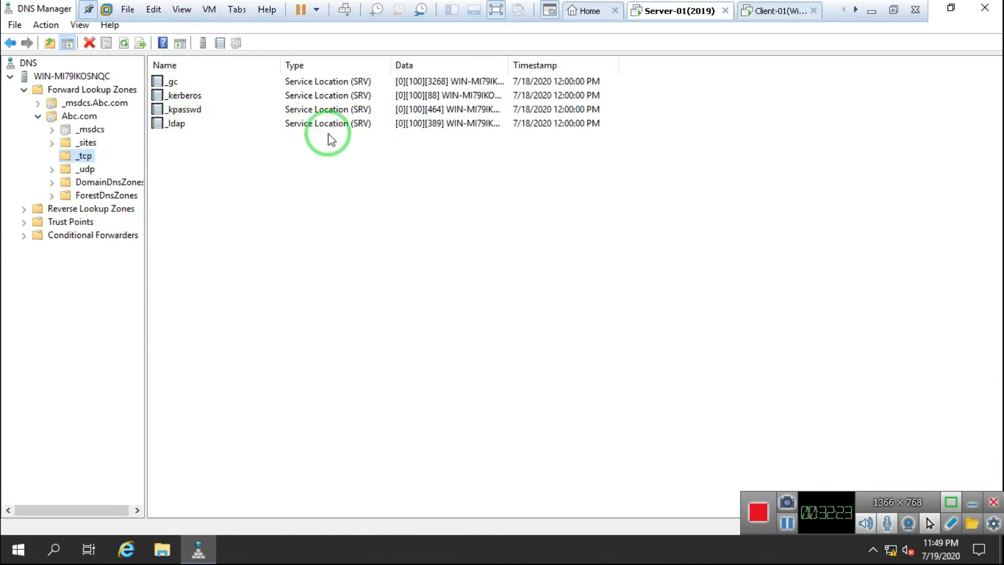
{"action": "left_click", "coordinate": [80, 171]}
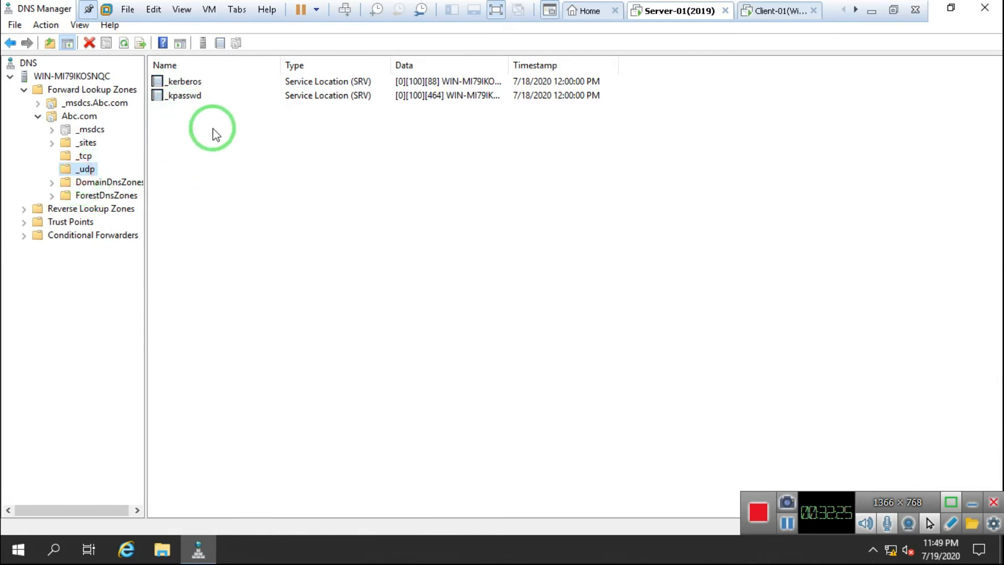
{"action": "left_click", "coordinate": [81, 157]}
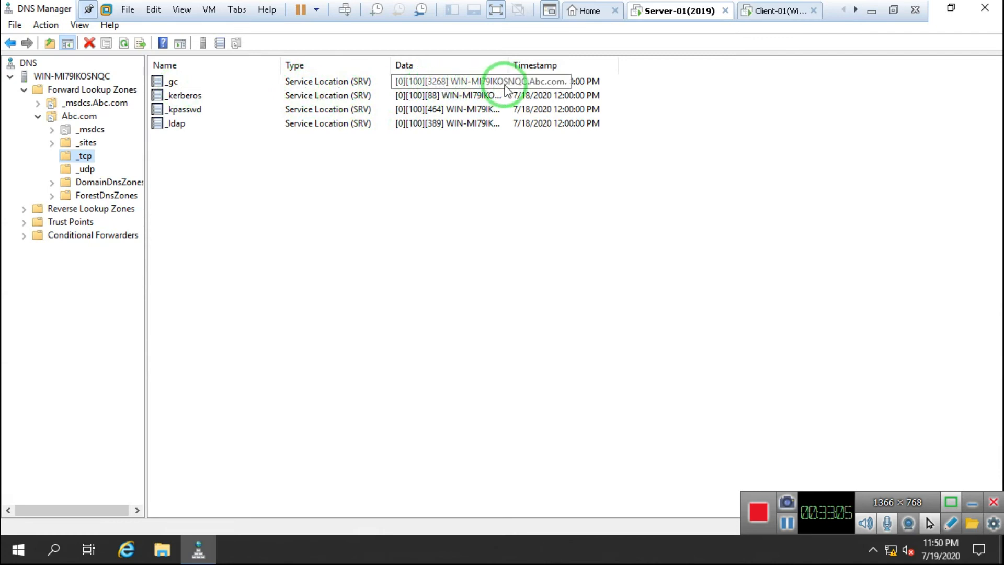
Step: Auto-fit the Data column so each _tcp SRV record shows its full port and target host
{"action": "double_click", "coordinate": [510, 64]}
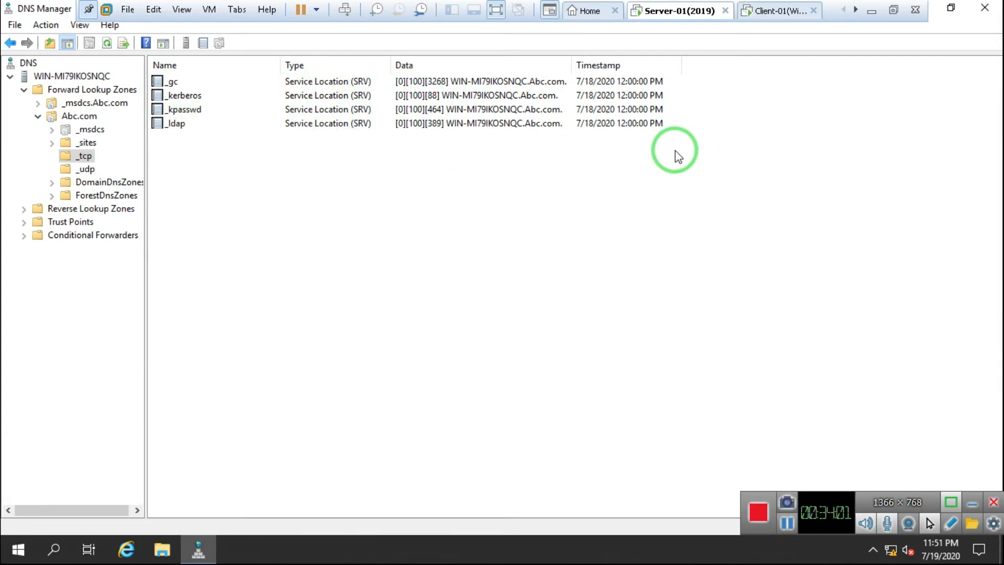
Step: Leave the virtual machine and restore the indent of the first record line in the notes
{"action": "mouse_move", "coordinate": [592, 4]}
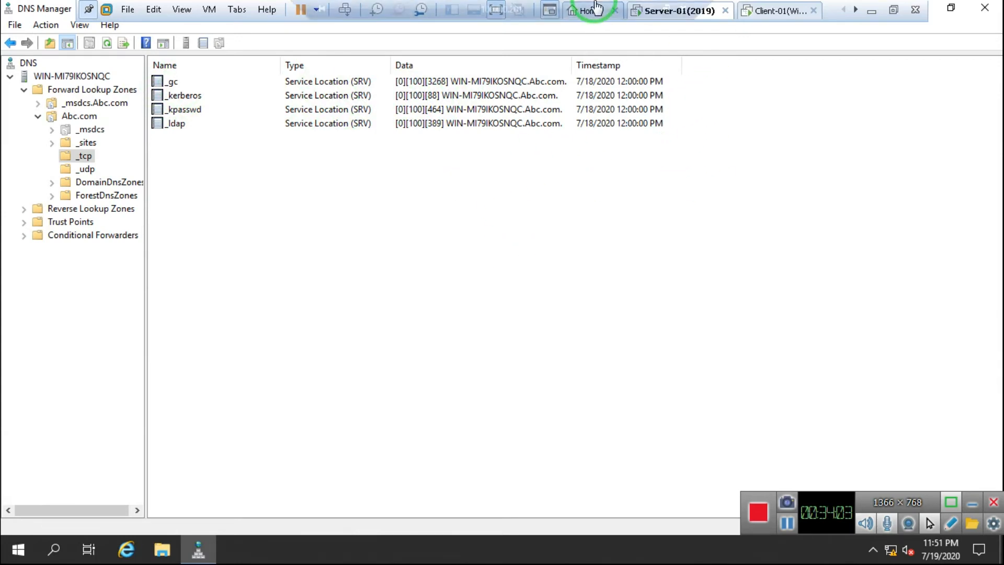
{"action": "left_click", "coordinate": [650, 10]}
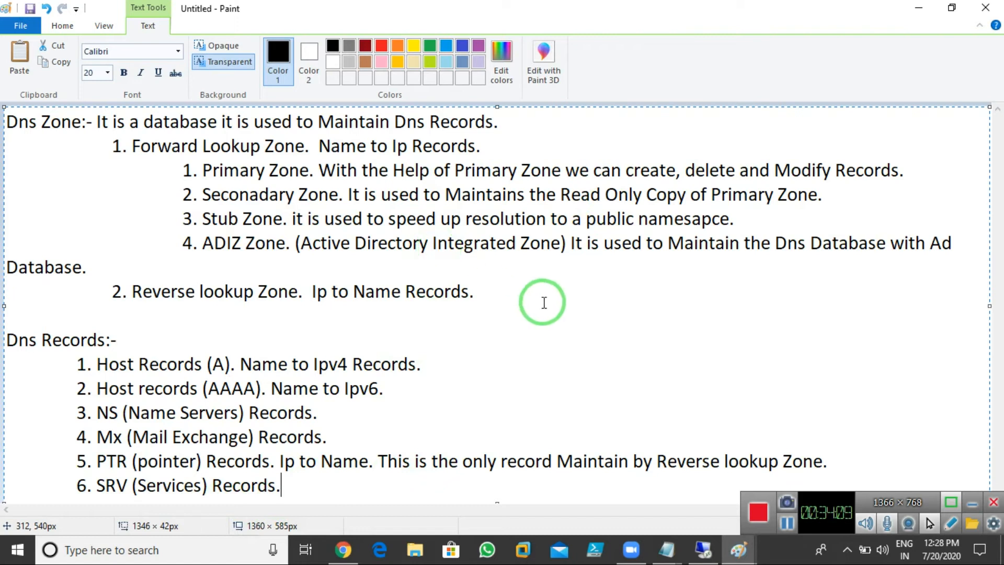
{"action": "left_click", "coordinate": [442, 374]}
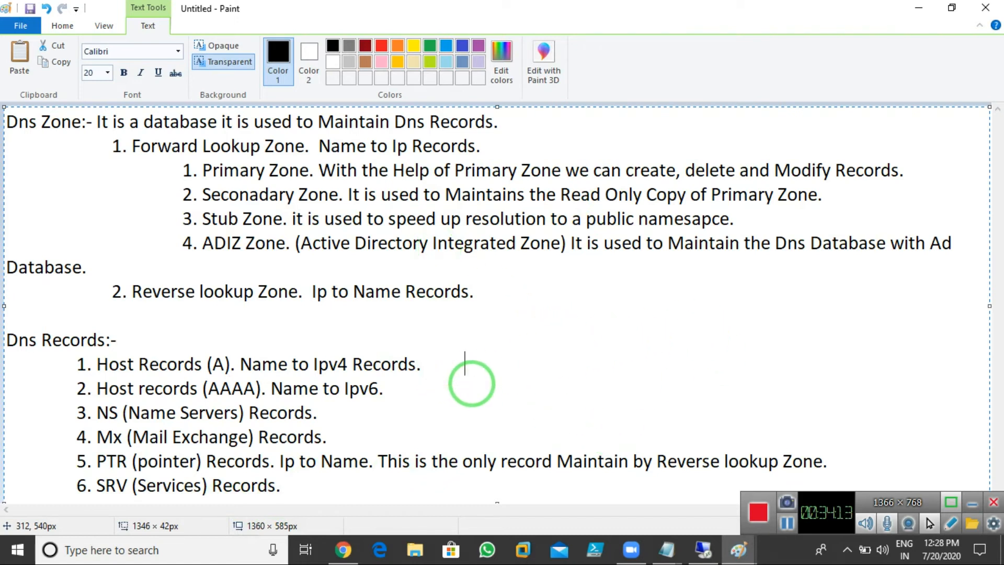
{"action": "key", "text": "Home"}
{"action": "key", "text": "Delete"}
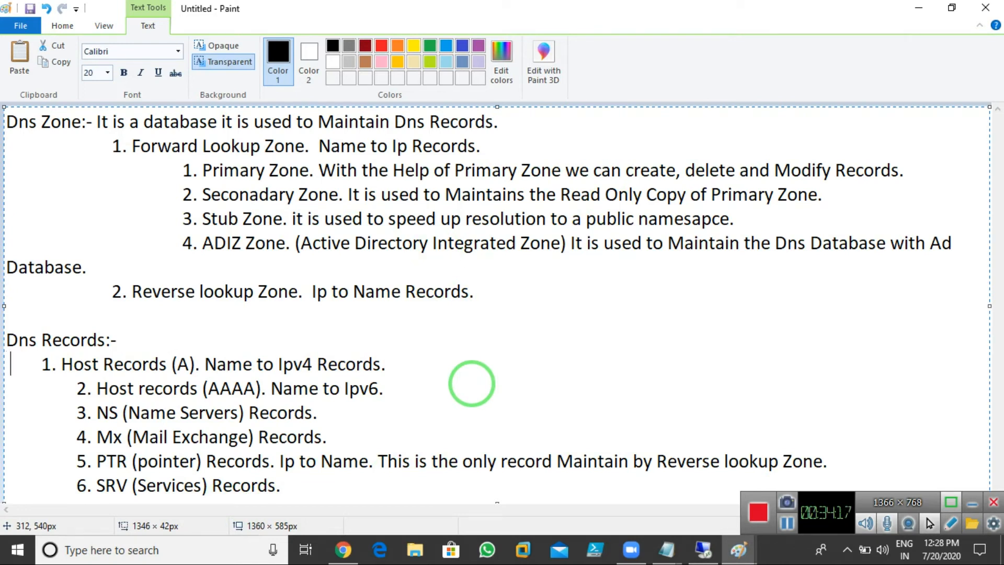
{"action": "key", "text": "Tab"}
{"action": "key", "text": "Right"}
{"action": "key", "text": "Right"}
{"action": "key", "text": "Right"}
{"action": "key", "text": "Right"}
{"action": "key", "text": "Right"}
{"action": "key", "text": "Right"}
{"action": "key", "text": "Right"}
{"action": "key", "text": "Right"}
{"action": "key", "text": "Right"}
{"action": "key", "text": "Right"}
{"action": "key", "text": "Right"}
{"action": "key", "text": "Right"}
{"action": "key", "text": "Right"}
{"action": "key", "text": "Right"}
{"action": "key", "text": "Right"}
{"action": "key", "text": "Right"}
{"action": "key", "text": "Right"}
{"action": "key", "text": "Right"}
{"action": "key", "text": "Right"}
{"action": "key", "text": "Right"}
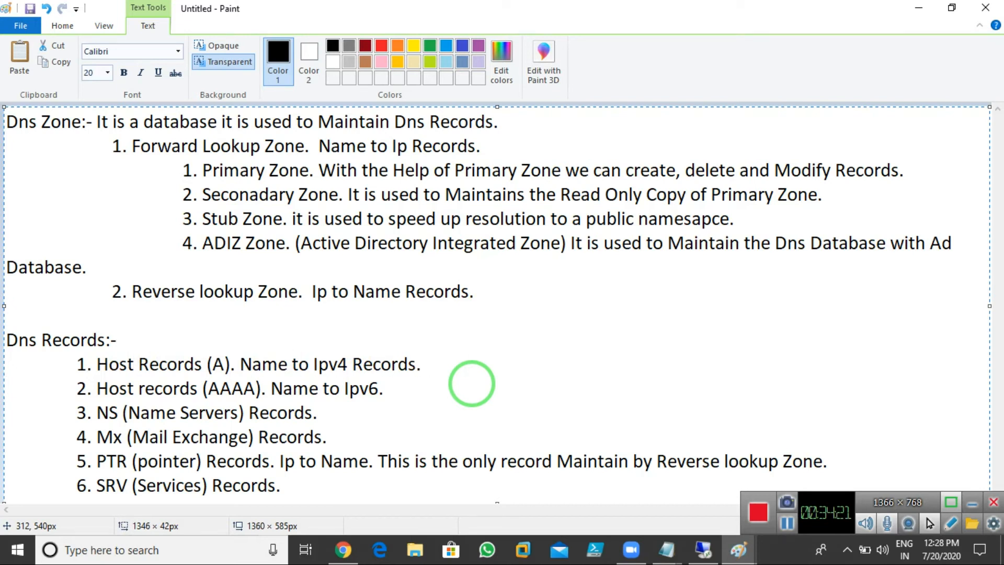
Step: Type 'CNAME (Dulpicate Name). New Name to Old Name.' as the seventh record, fixing typos
{"action": "key", "text": "Num_Lock"}
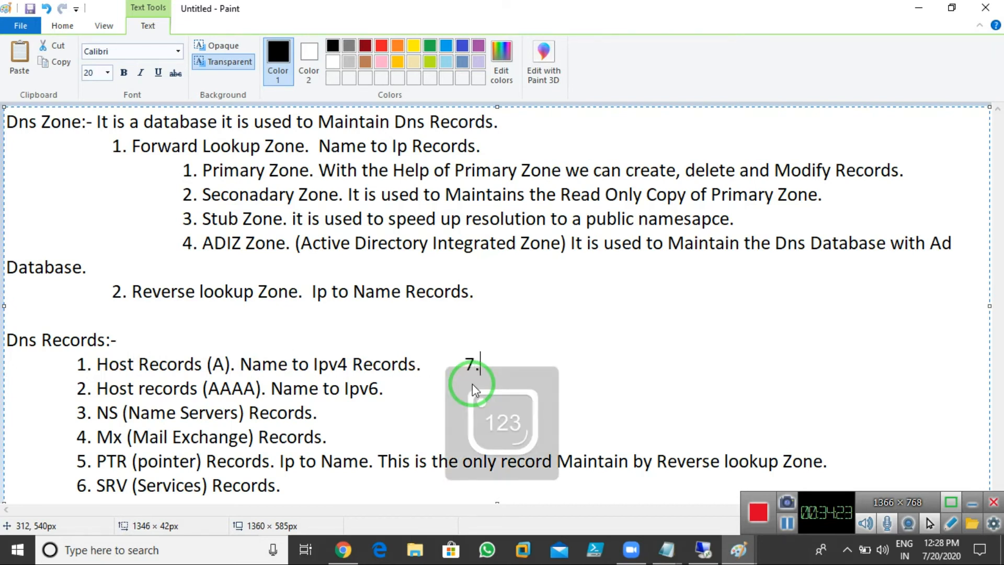
{"action": "type", "text": "CName"}
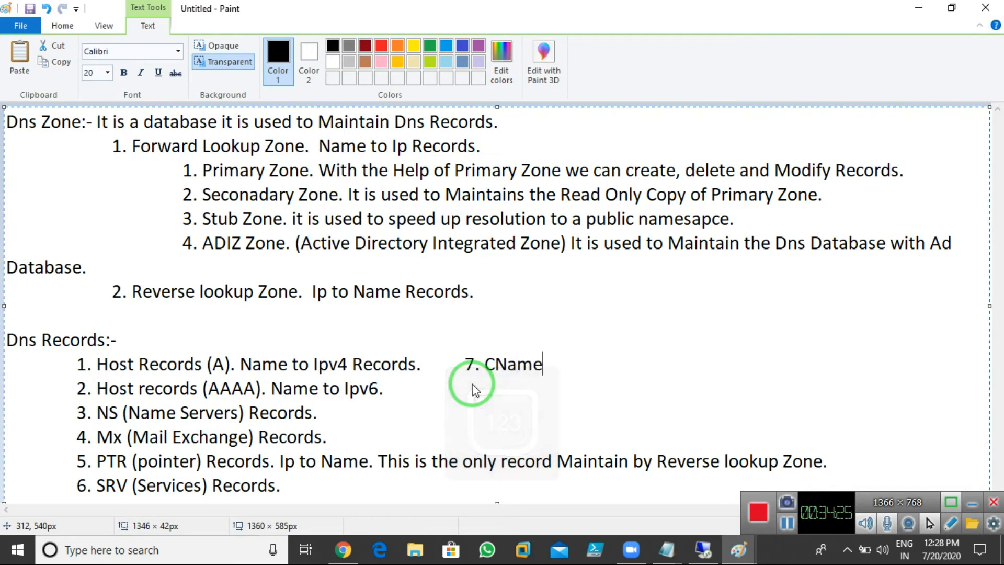
{"action": "key", "text": "BackSpace"}
{"action": "key", "text": "BackSpace"}
{"action": "key", "text": "BackSpace"}
{"action": "key", "text": "BackSpace"}
{"action": "type", "text": "NX"}
{"action": "key", "text": "BackSpace"}
{"action": "type", "text": "AMW"}
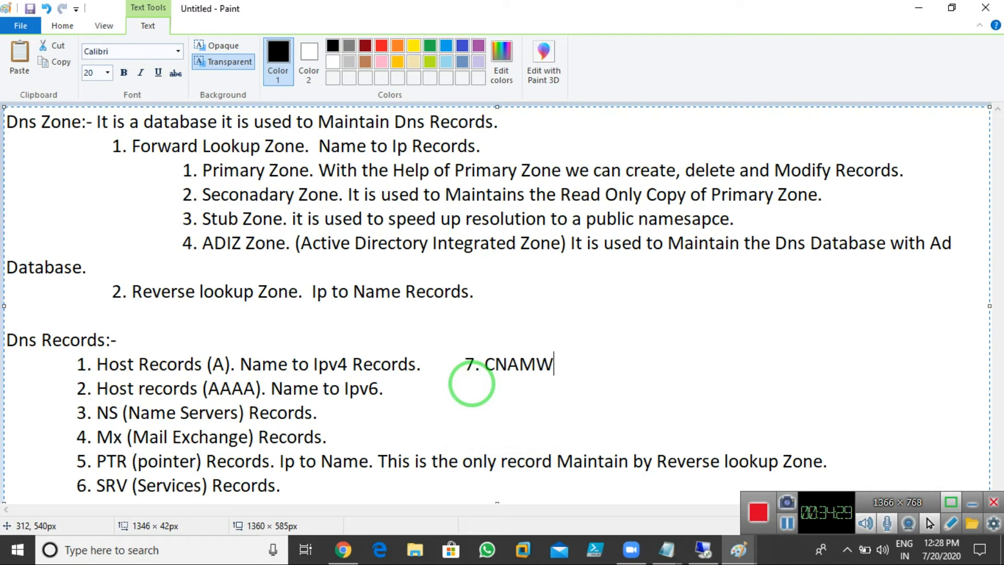
{"action": "key", "text": "BackSpace"}
{"action": "type", "text": "E (Dulpicate Name)"}
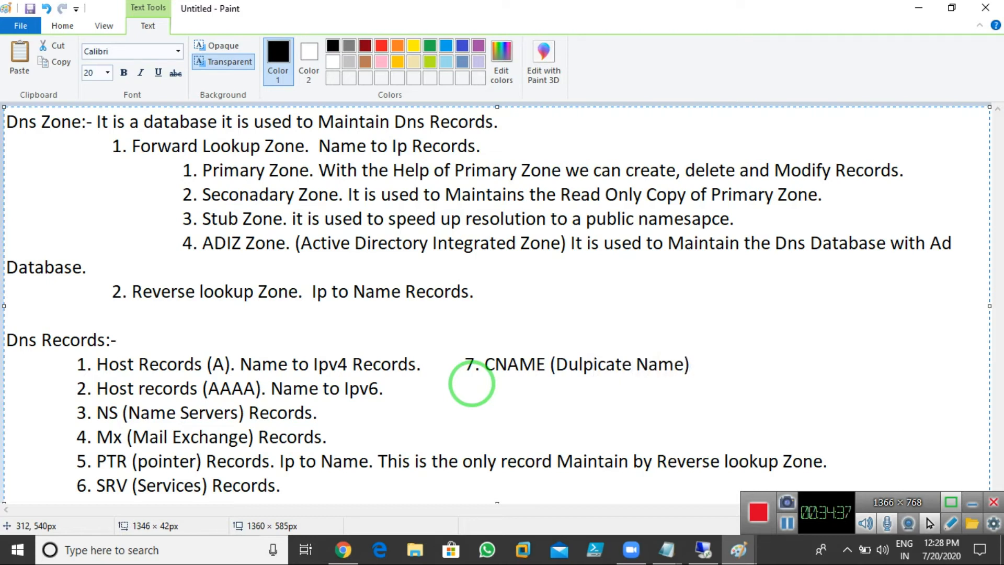
{"action": "type", "text": " ."}
{"action": "key", "text": "BackSpace"}
{"action": "key", "text": "BackSpace"}
{"action": "type", "text": ". "}
{"action": "type", "text": "New N"}
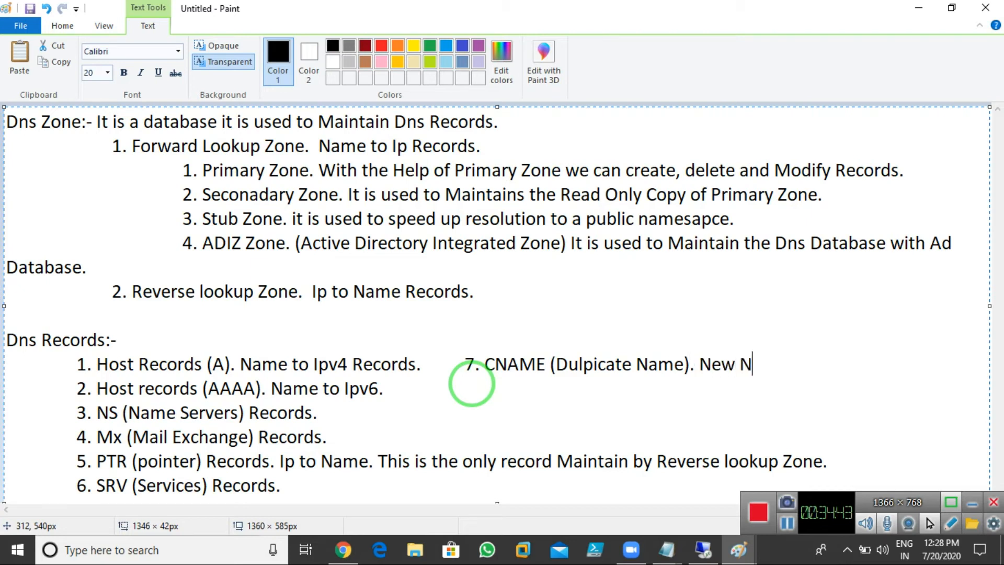
{"action": "type", "text": "ame to Ol"}
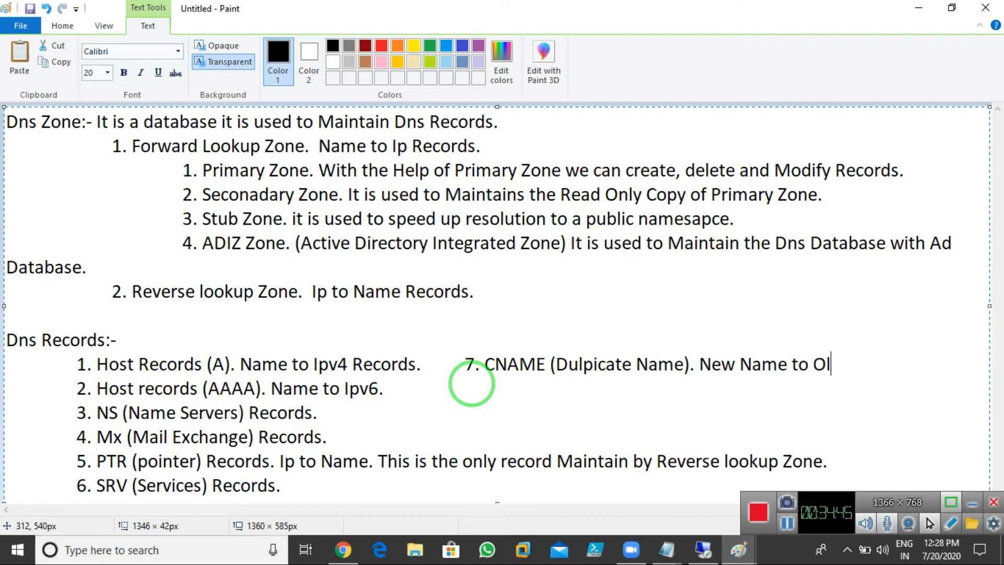
{"action": "type", "text": "d Name."}
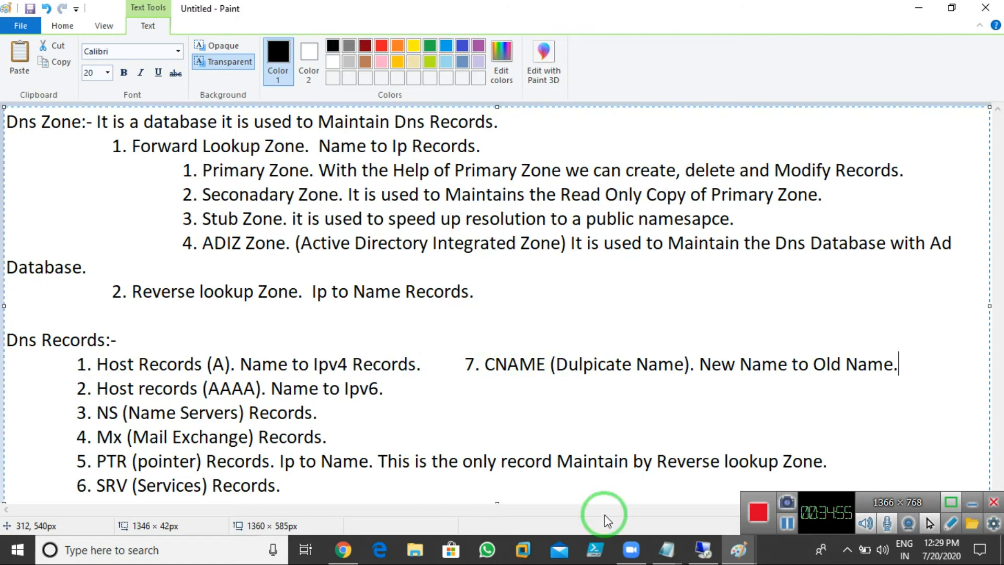
Step: Open This PC's system properties on the server to check its Abc.com full computer name
{"action": "left_click", "coordinate": [703, 550]}
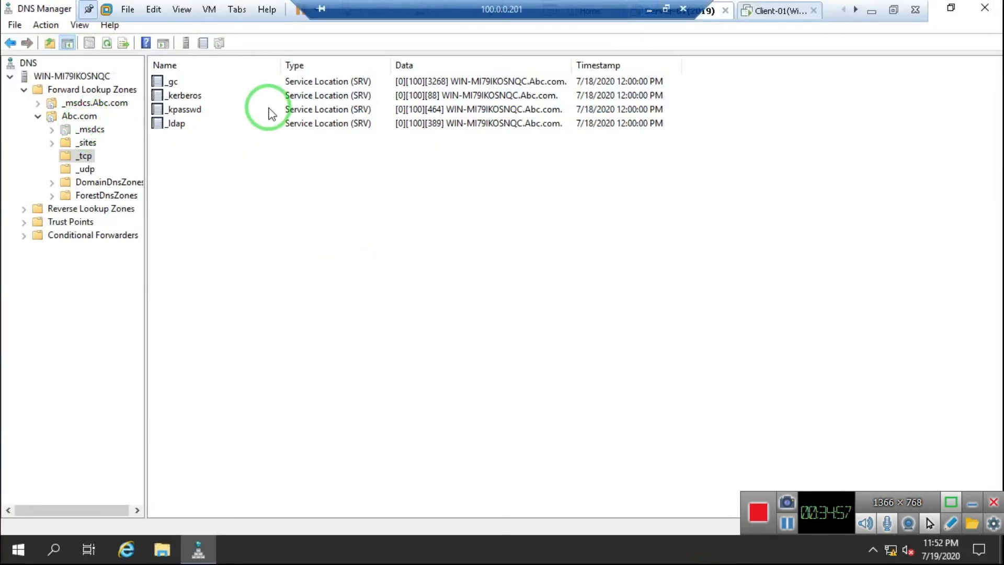
{"action": "left_click", "coordinate": [162, 552]}
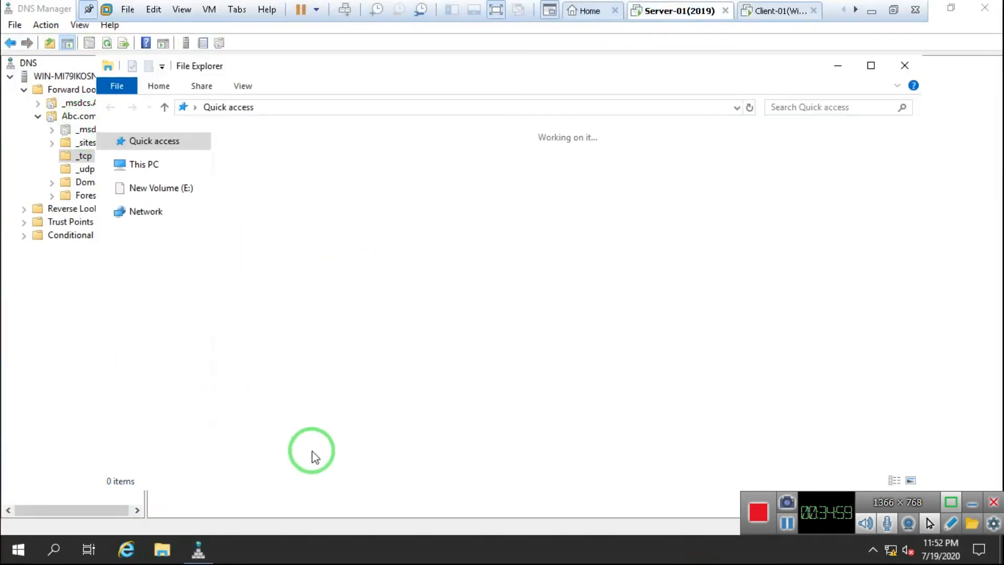
{"action": "right_click", "coordinate": [148, 252]}
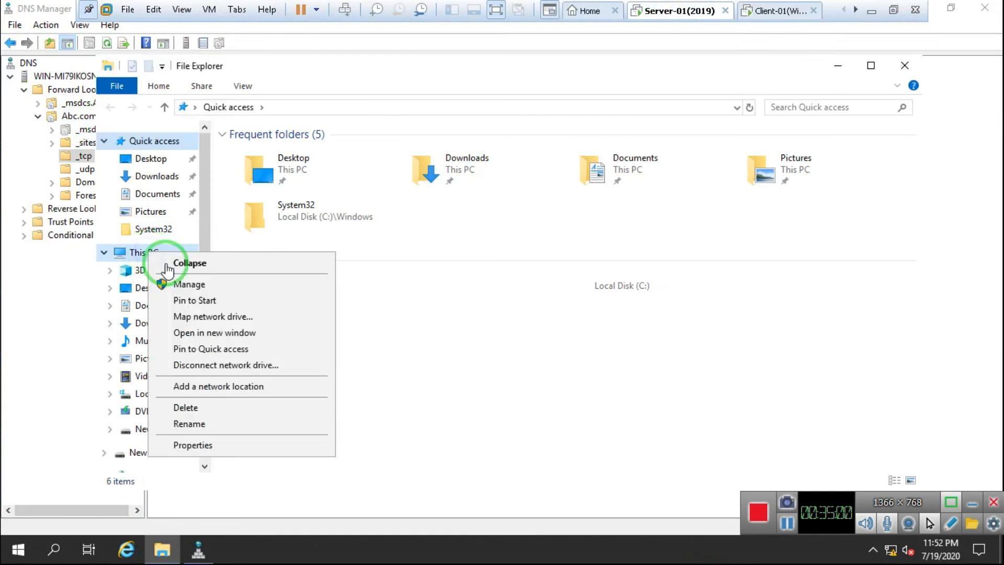
{"action": "left_click", "coordinate": [223, 446]}
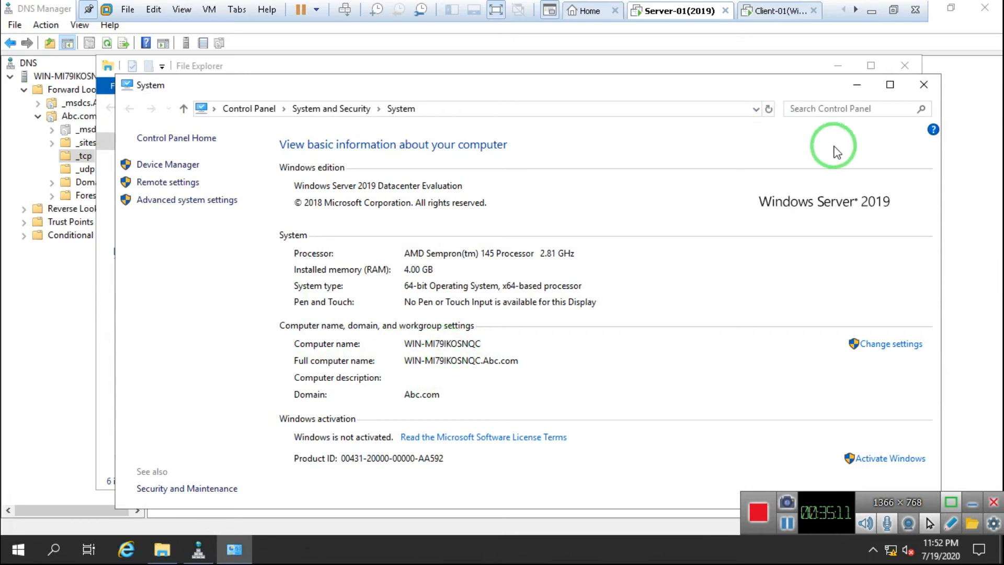
{"action": "left_click", "coordinate": [923, 85]}
Step: Close File Explorer and select the win-mi79ikosnqc host record in the Abc.com zone
{"action": "left_click", "coordinate": [904, 73]}
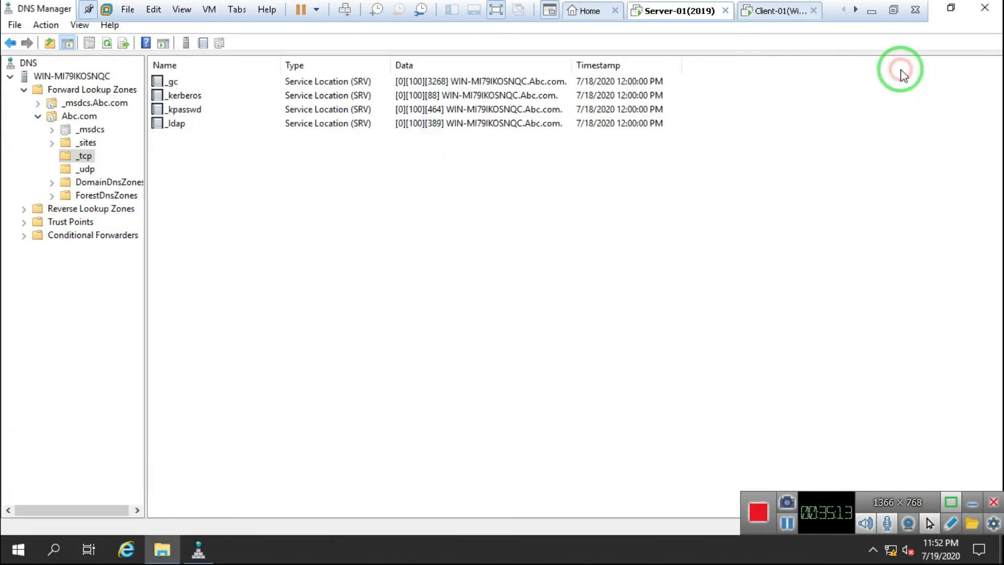
{"action": "left_click", "coordinate": [78, 118]}
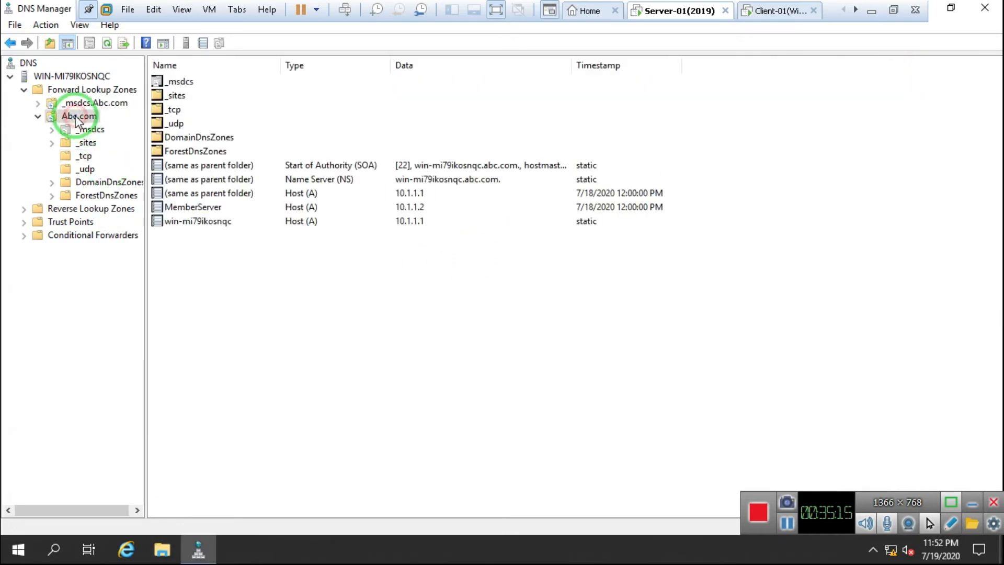
{"action": "left_click", "coordinate": [204, 221]}
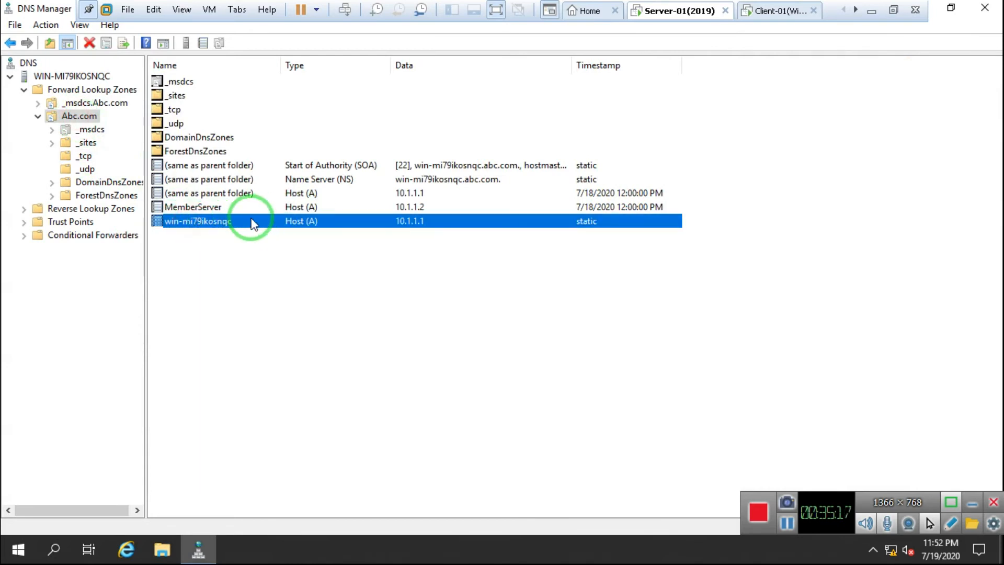
{"action": "right_click", "coordinate": [208, 223]}
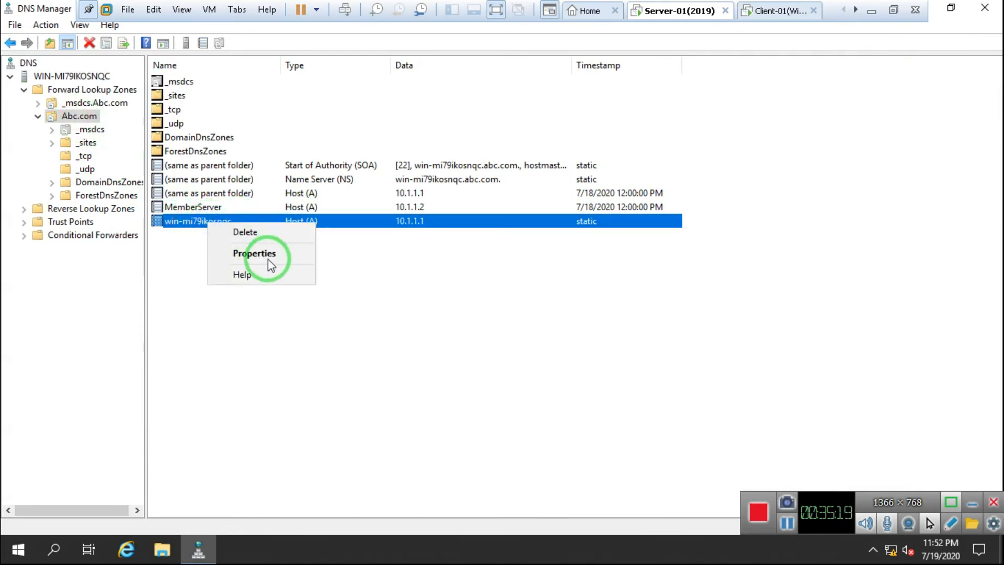
{"action": "left_click", "coordinate": [458, 290]}
Step: Create the alias Srever-1 in Abc.com, browsing to win-mi79ikosnqc as its target host
{"action": "right_click", "coordinate": [82, 119]}
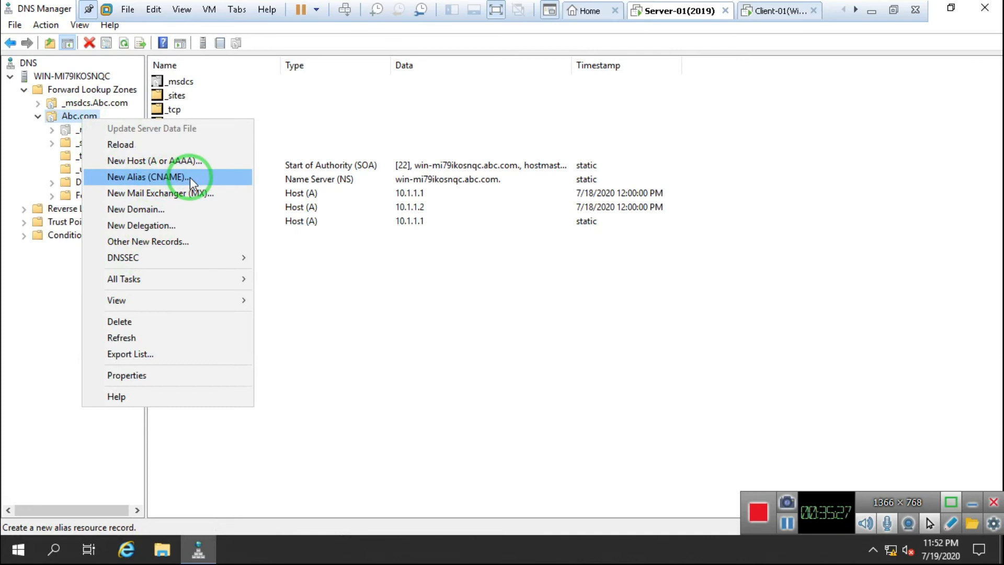
{"action": "left_click", "coordinate": [189, 177]}
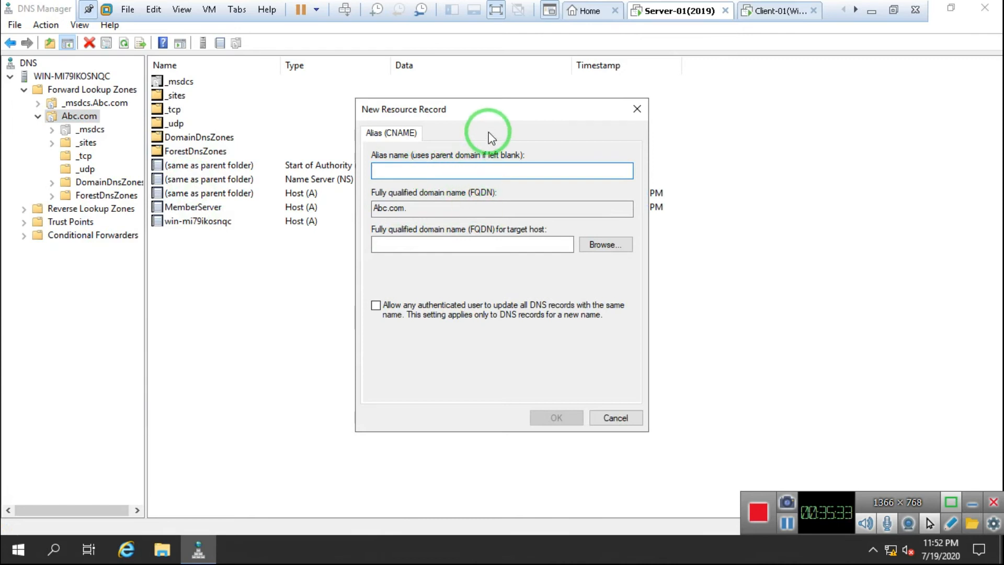
{"action": "type", "text": "Srever-1"}
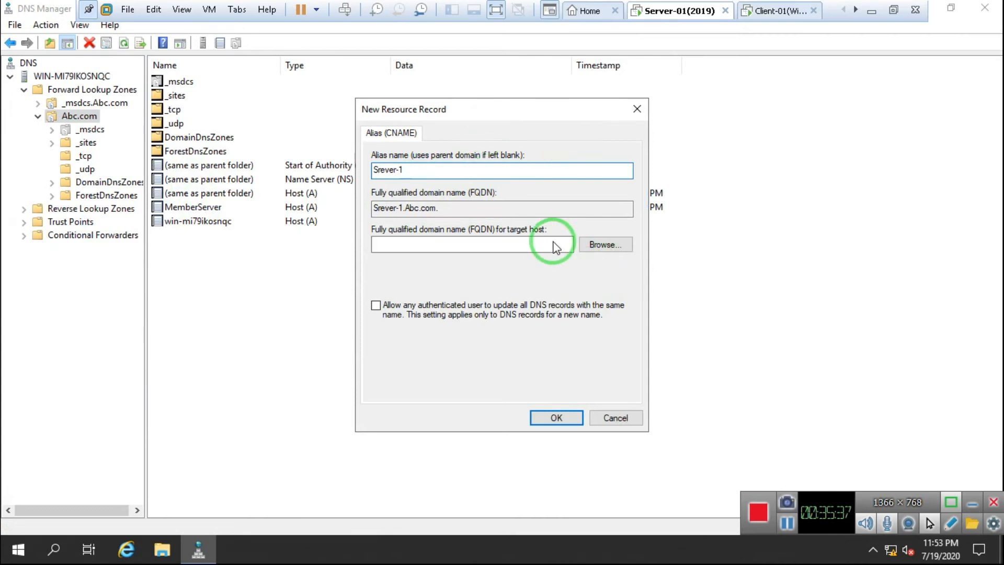
{"action": "left_click", "coordinate": [605, 245]}
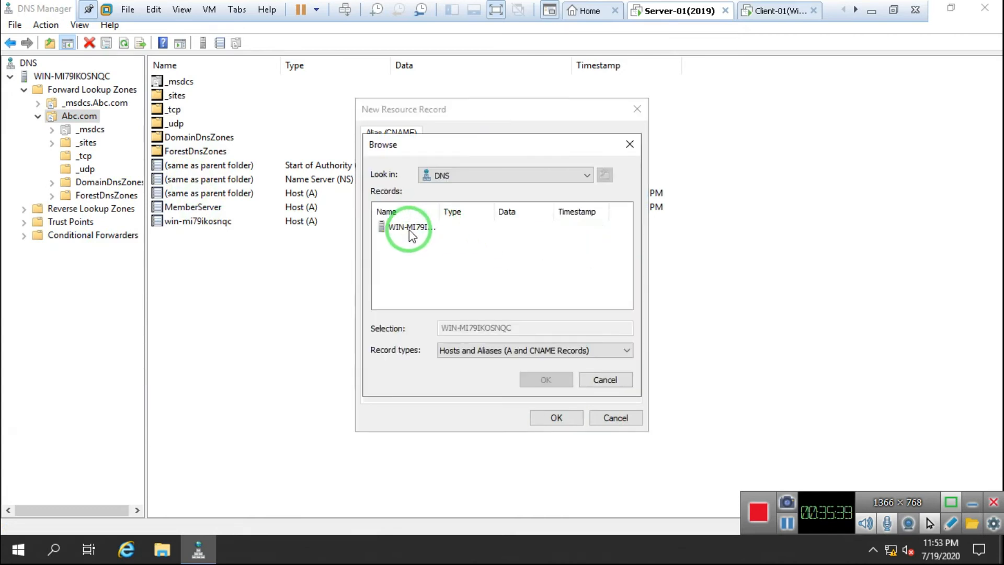
{"action": "double_click", "coordinate": [410, 231]}
{"action": "double_click", "coordinate": [412, 231]}
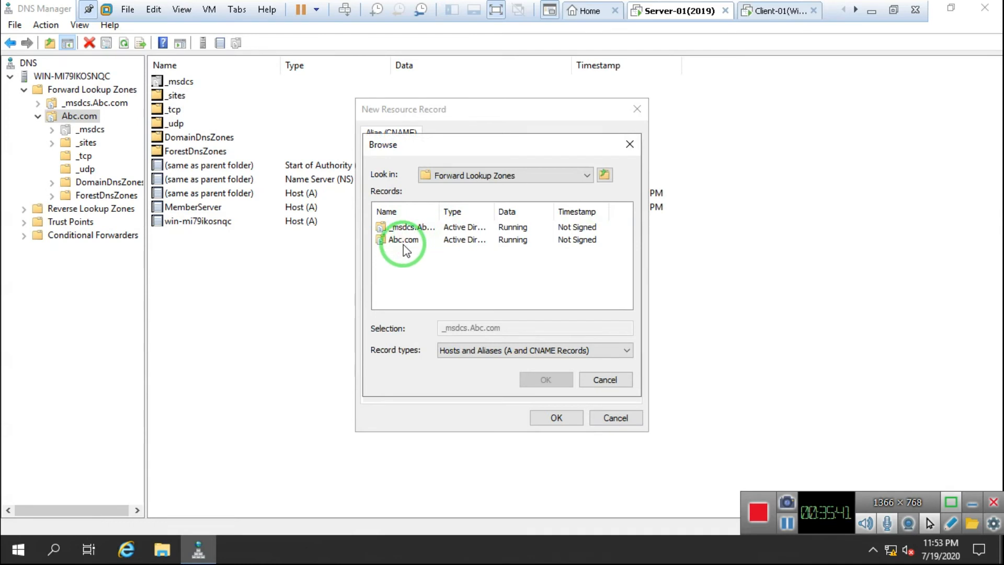
{"action": "double_click", "coordinate": [405, 240]}
{"action": "scroll", "coordinate": [423, 293], "scroll_direction": "down", "scroll_amount": 1}
{"action": "left_click", "coordinate": [413, 301]}
{"action": "left_click", "coordinate": [525, 377]}
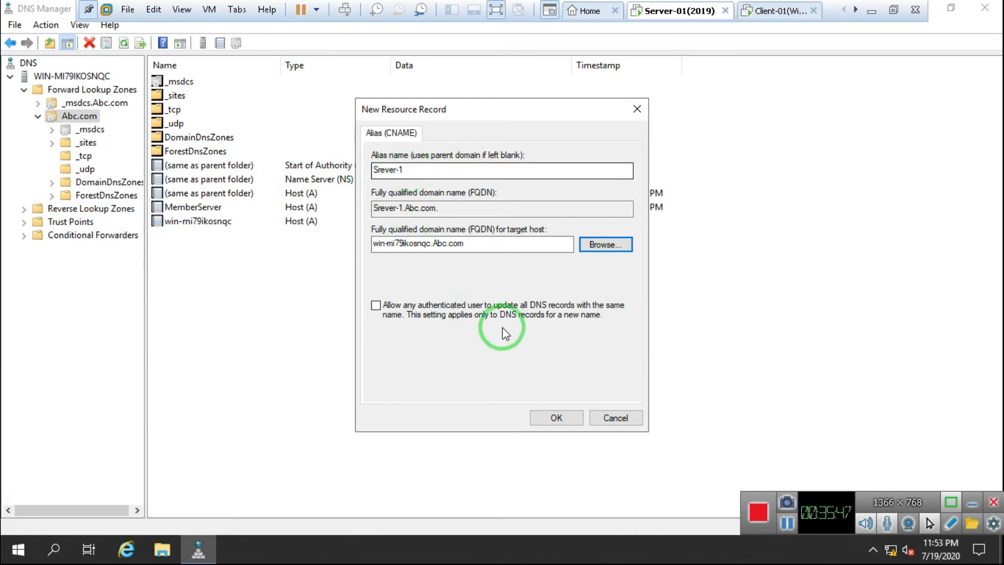
{"action": "left_click", "coordinate": [556, 418]}
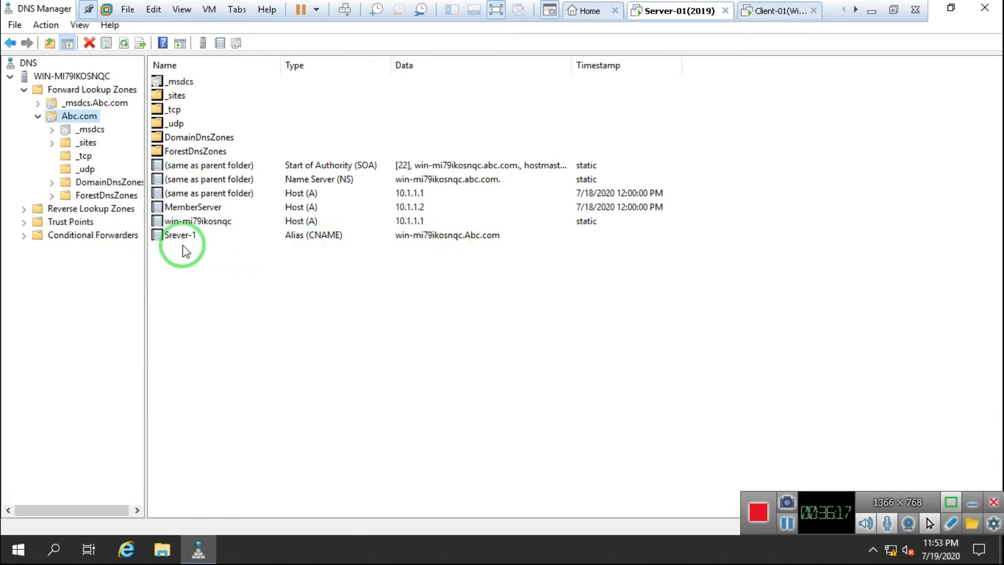
Step: Open a command prompt with Win+R and cmd, run a bare ping, then close it
{"action": "key", "text": "super+r"}
{"action": "left_click", "coordinate": [211, 274]}
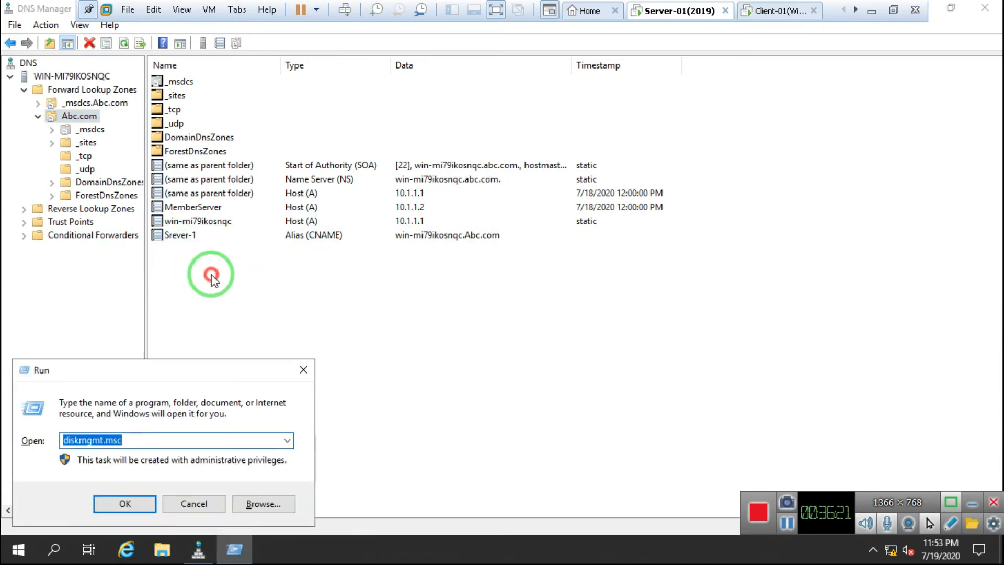
{"action": "left_click", "coordinate": [220, 312]}
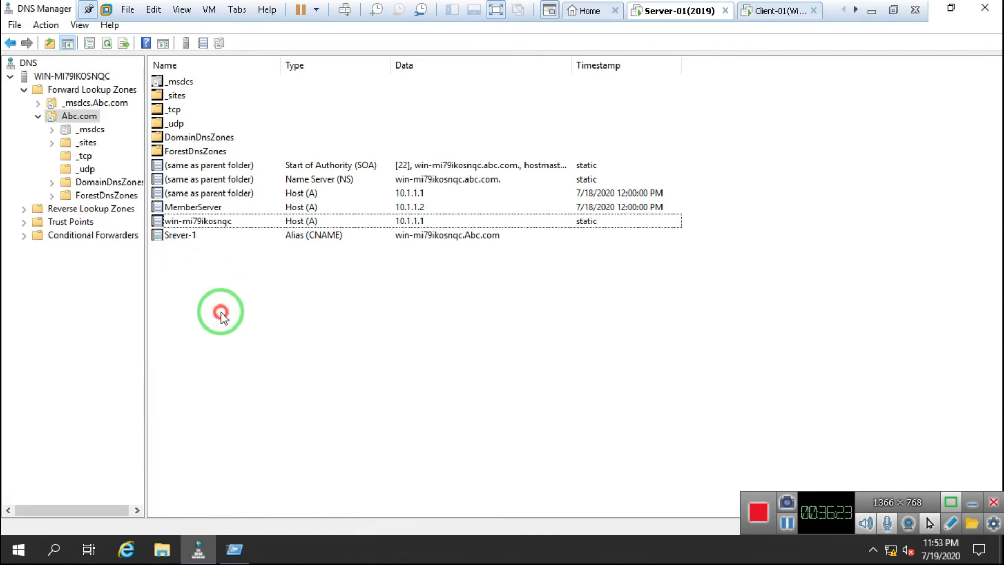
{"action": "key", "text": "super+r"}
{"action": "type", "text": "cmd"}
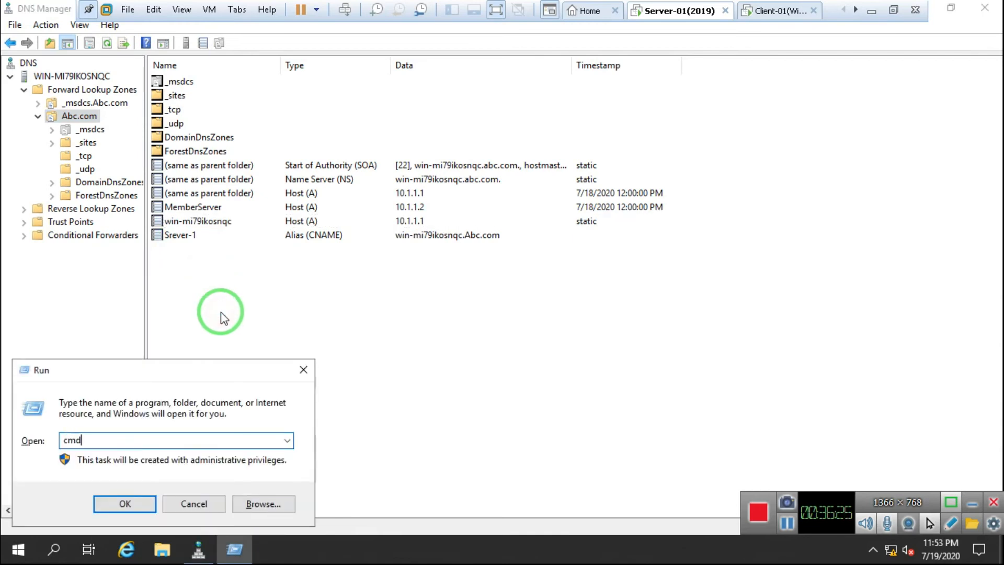
{"action": "key", "text": "Return"}
{"action": "type", "text": "ping server-1"}
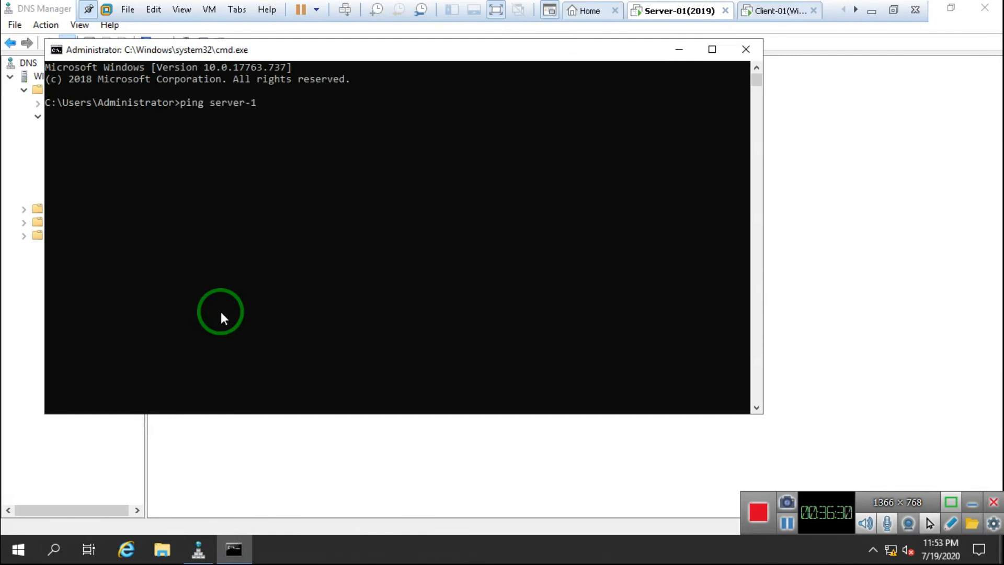
{"action": "key", "text": "Return"}
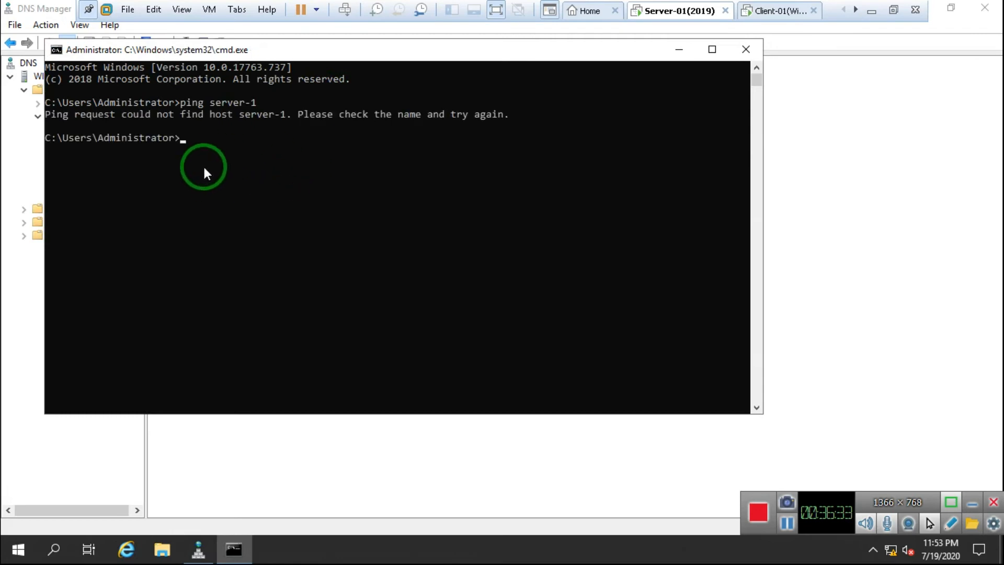
{"action": "left_click", "coordinate": [741, 51]}
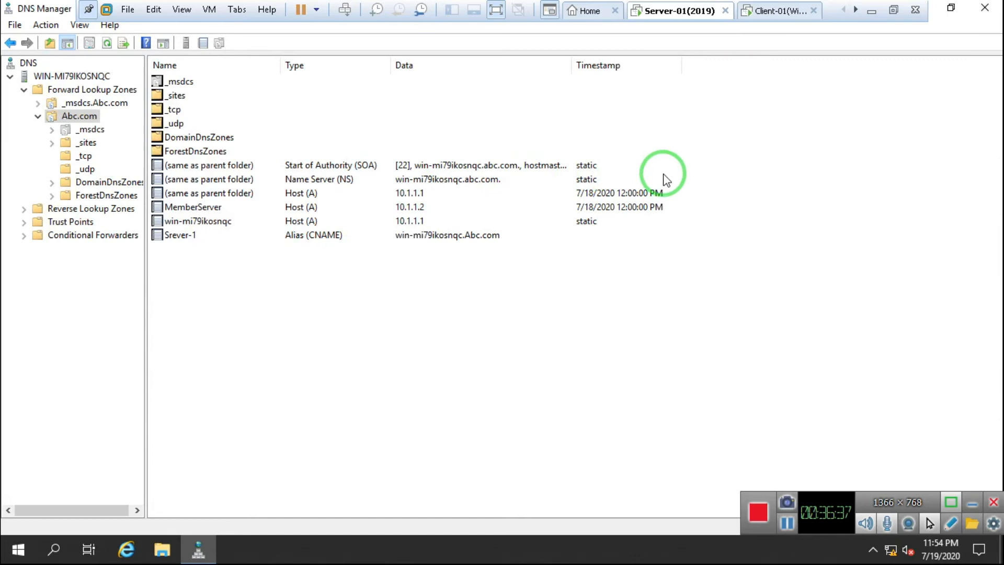
Step: From a new command prompt, ping server-1 and then server-1.abc.com
{"action": "left_click", "coordinate": [20, 560]}
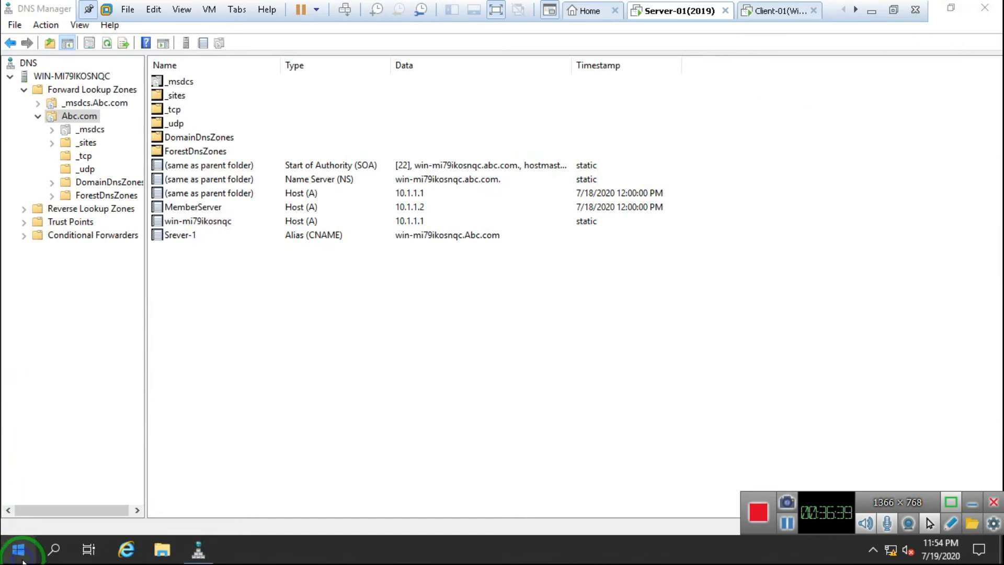
{"action": "right_click", "coordinate": [22, 561]}
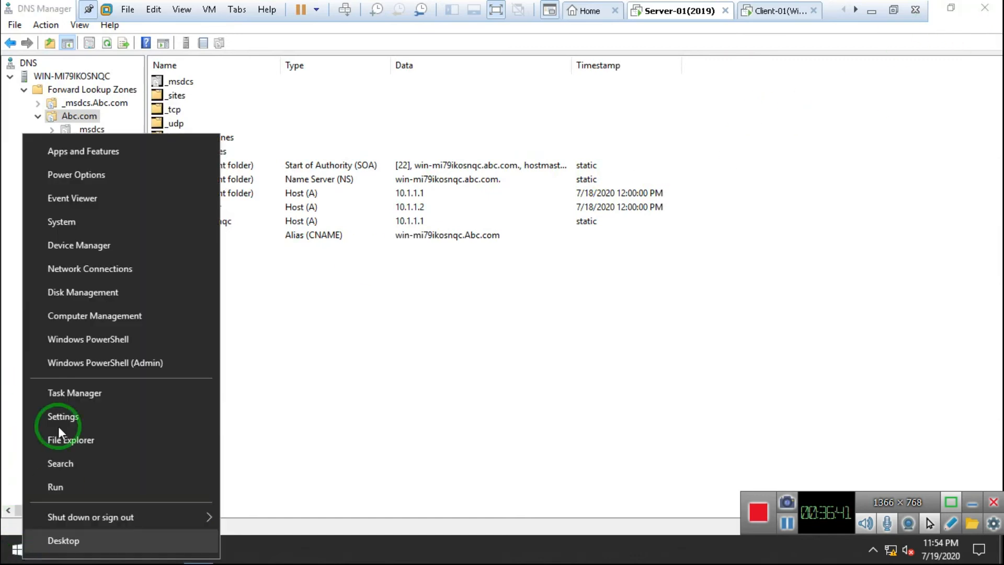
{"action": "left_click", "coordinate": [60, 488]}
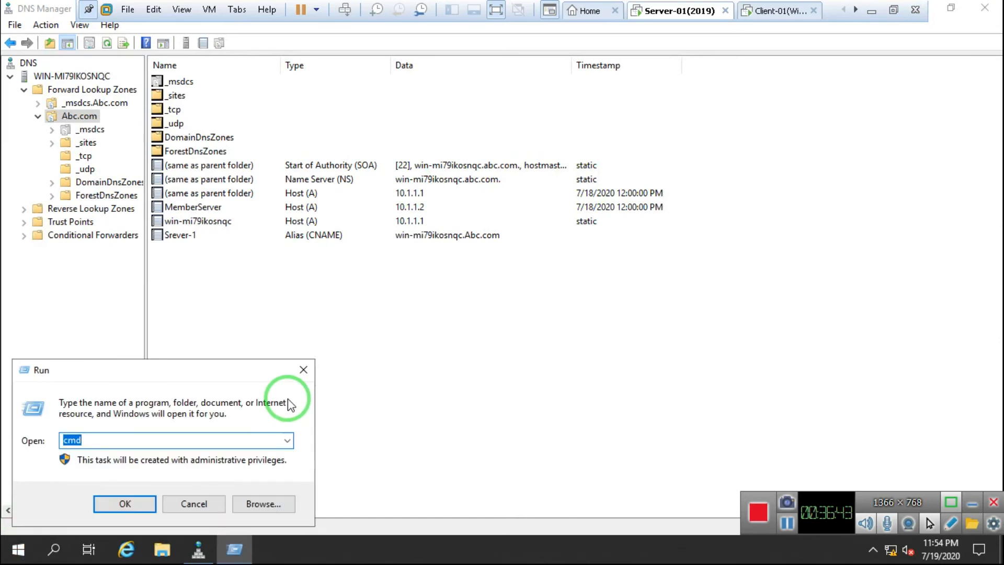
{"action": "type", "text": "cmd"}
{"action": "key", "text": "Return"}
{"action": "type", "text": "ping server-1"}
{"action": "key", "text": "Return"}
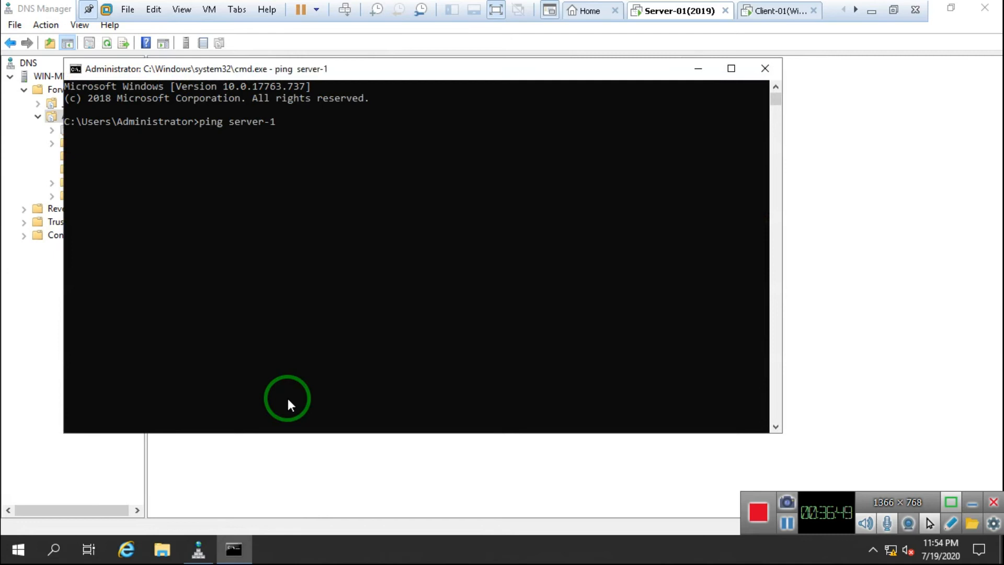
{"action": "key", "text": "Up"}
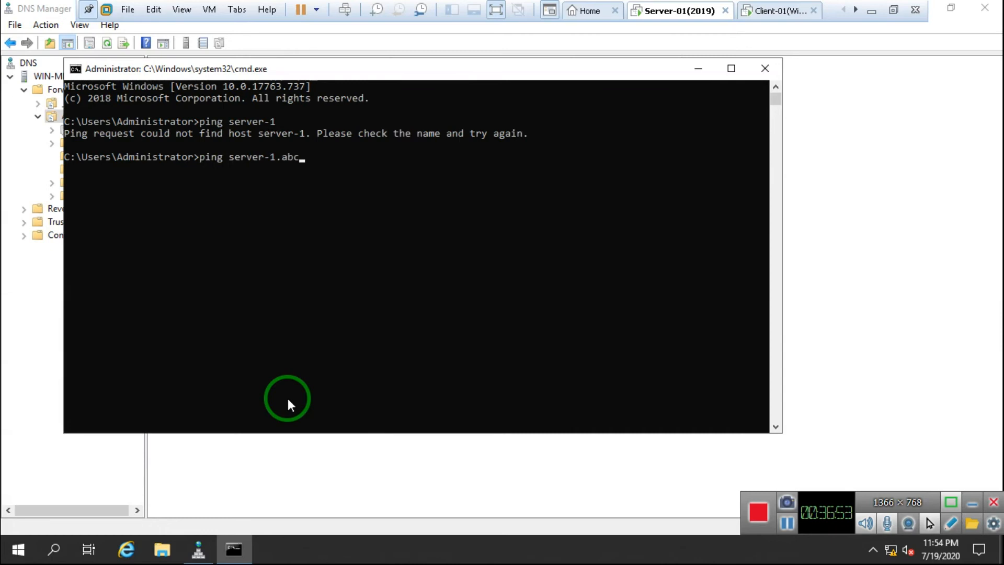
{"action": "type", "text": ".abc.com"}
{"action": "key", "text": "Return"}
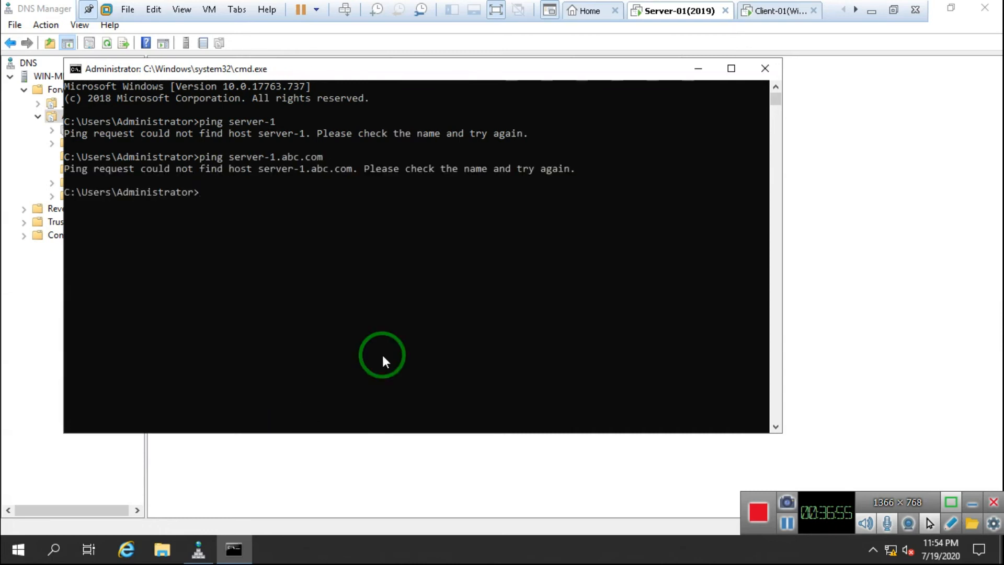
Step: Close the console and refresh the Abc.com record list in DNS Manager
{"action": "left_click", "coordinate": [765, 69]}
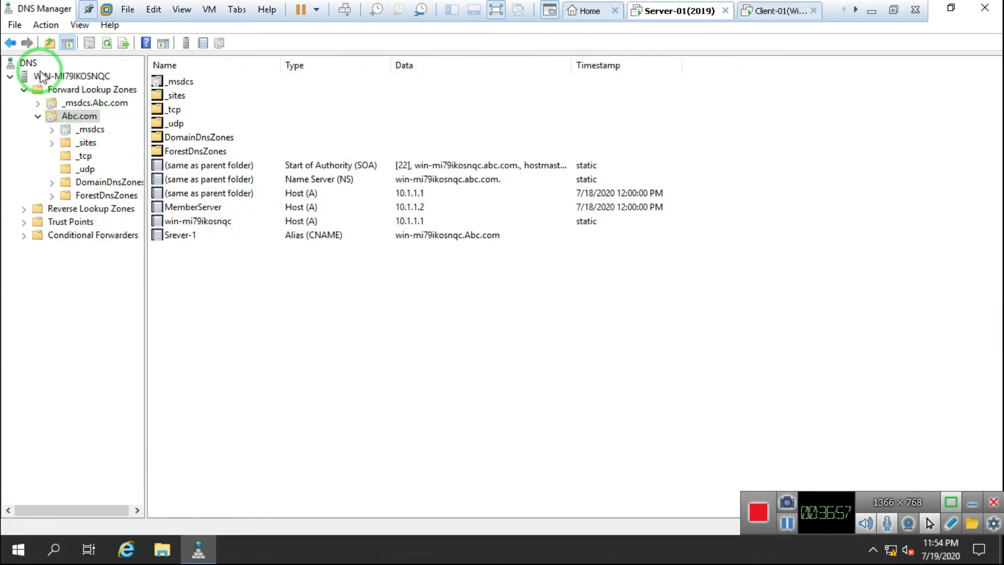
{"action": "left_click", "coordinate": [106, 44]}
{"action": "left_click", "coordinate": [107, 44]}
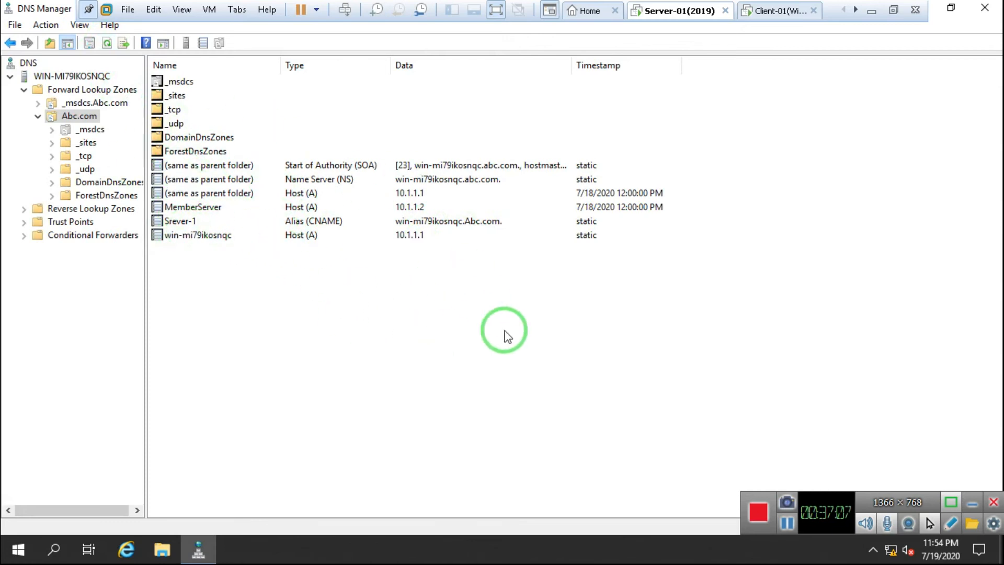
Step: Switch to Client-01 and sign in as Admin, re-entering the password after the first rejection
{"action": "left_click", "coordinate": [774, 11]}
{"action": "left_click", "coordinate": [484, 281]}
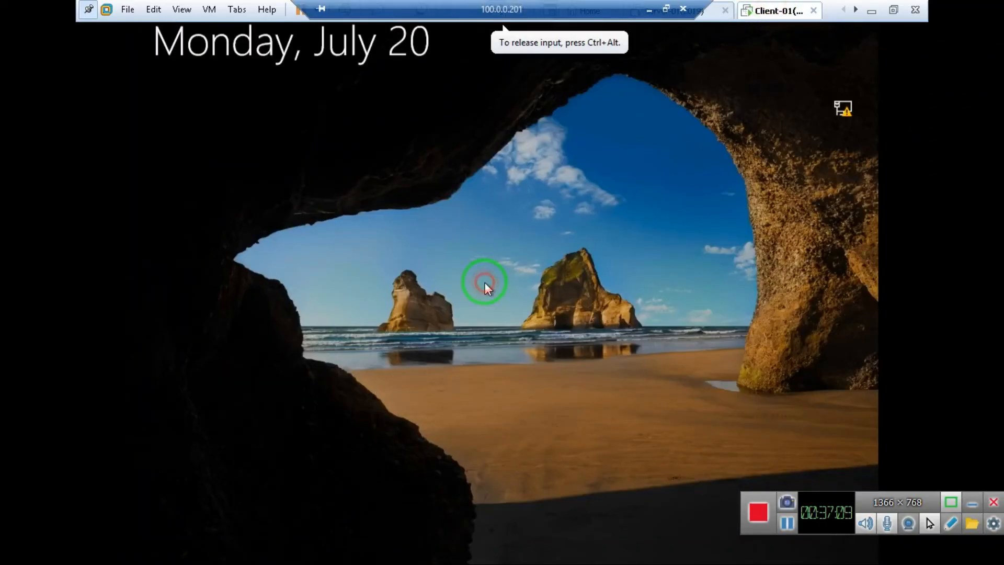
{"action": "left_click", "coordinate": [512, 373]}
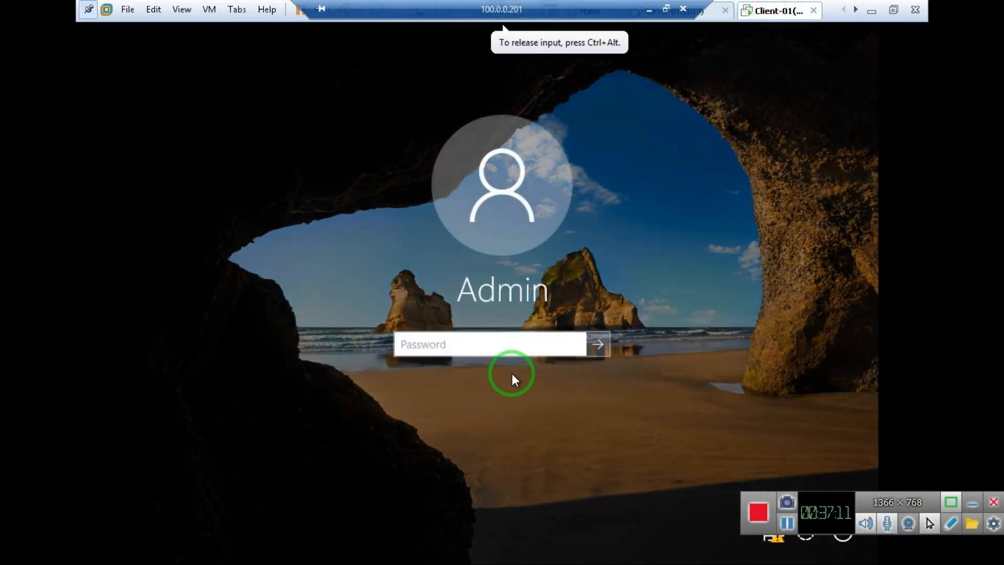
{"action": "type", "text": "•••••••"}
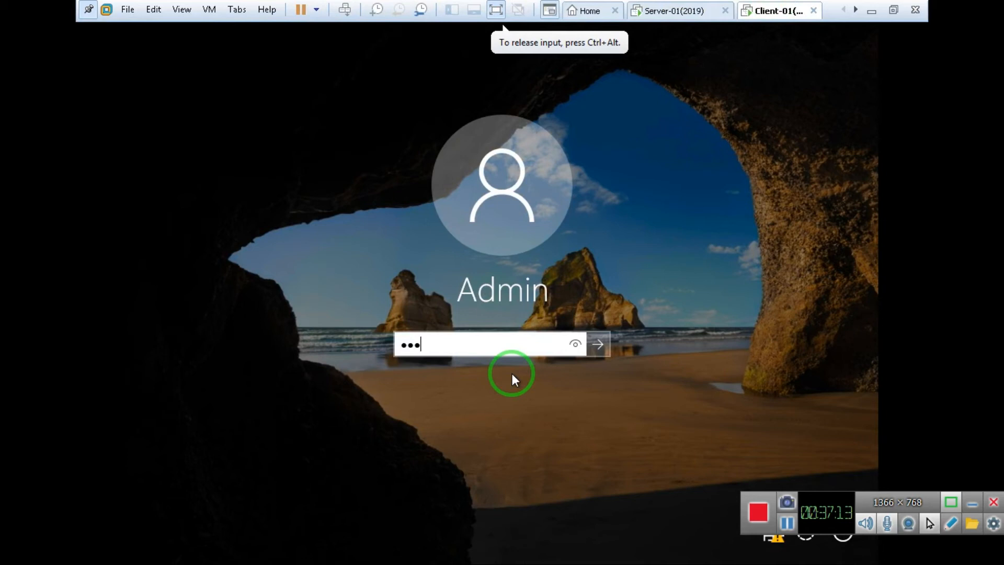
{"action": "key", "text": "Return"}
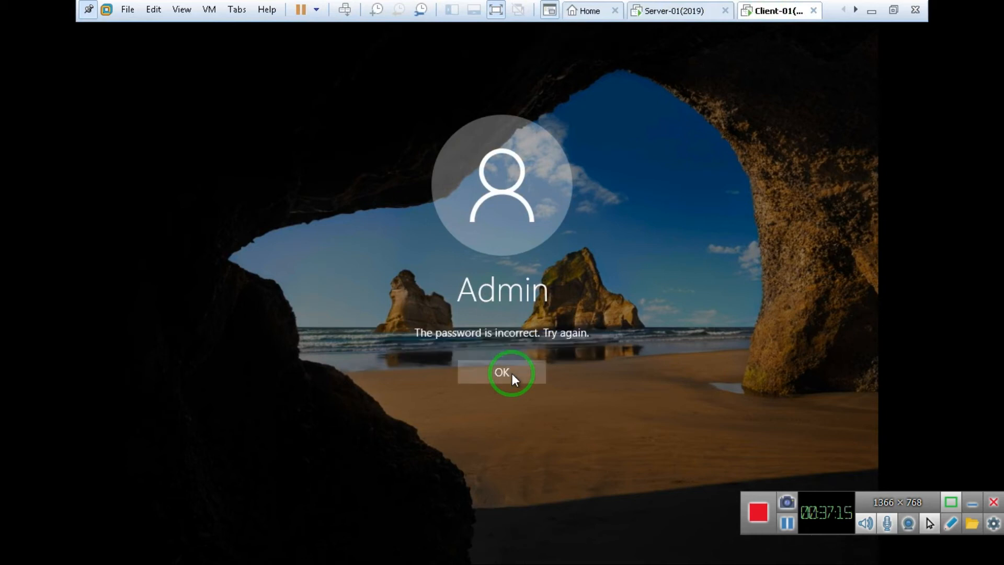
{"action": "left_click", "coordinate": [512, 373]}
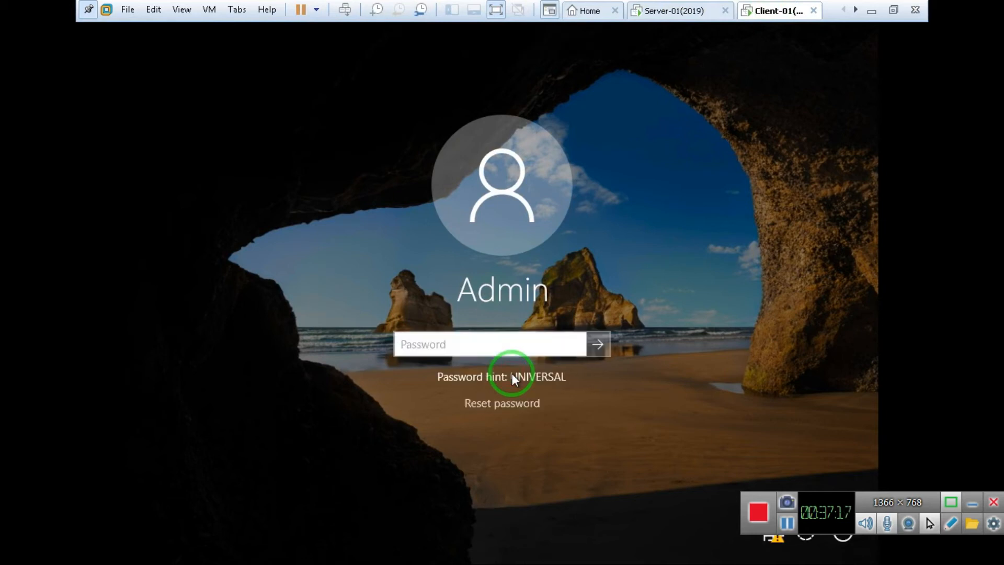
{"action": "type", "text": "•••"}
{"action": "key", "text": "BackSpace"}
{"action": "key", "text": "BackSpace"}
{"action": "key", "text": "BackSpace"}
{"action": "type", "text": "•••••••"}
{"action": "key", "text": "Return"}
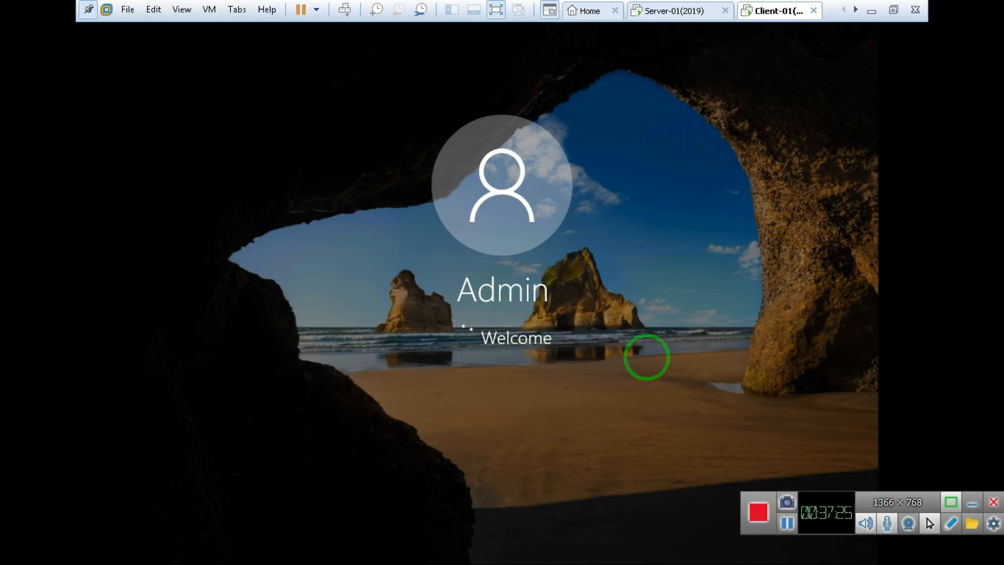
Step: On Server-02, ping srever-1 from a command prompt, then go back to Server-01
{"action": "left_click", "coordinate": [788, 525]}
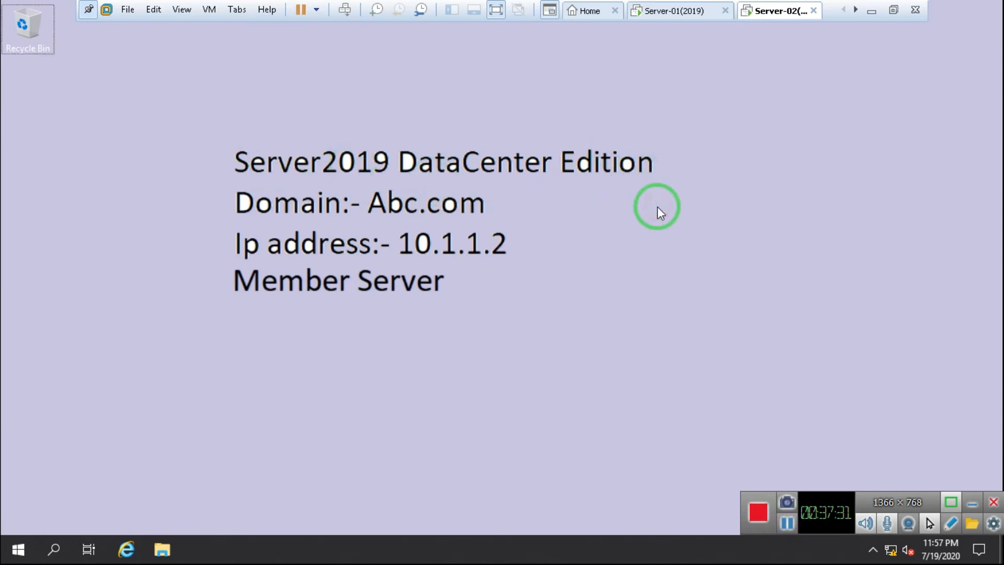
{"action": "key", "text": "super+r"}
{"action": "type", "text": "c"}
{"action": "key", "text": "Return"}
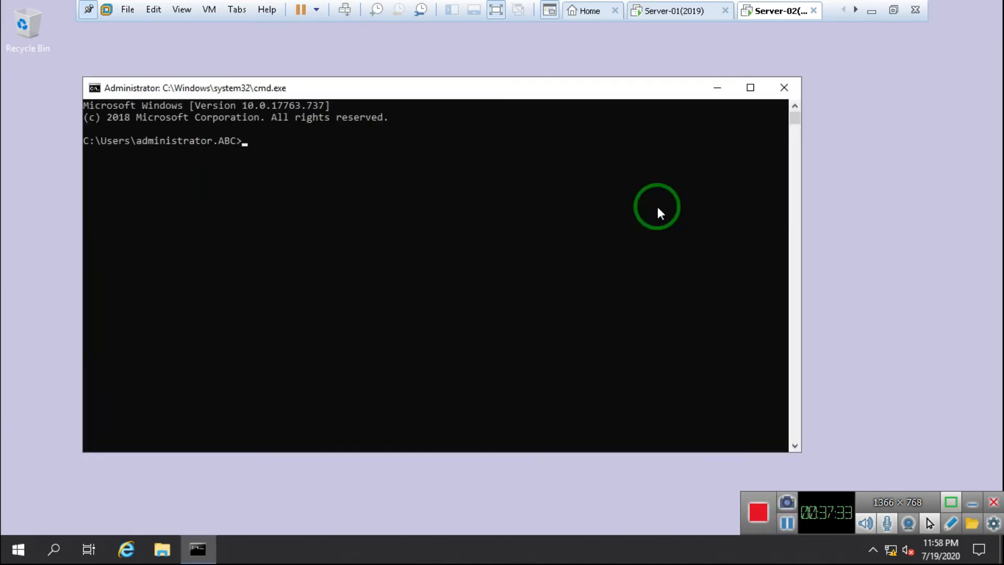
{"action": "type", "text": "ping srever-1"}
{"action": "key", "text": "Return"}
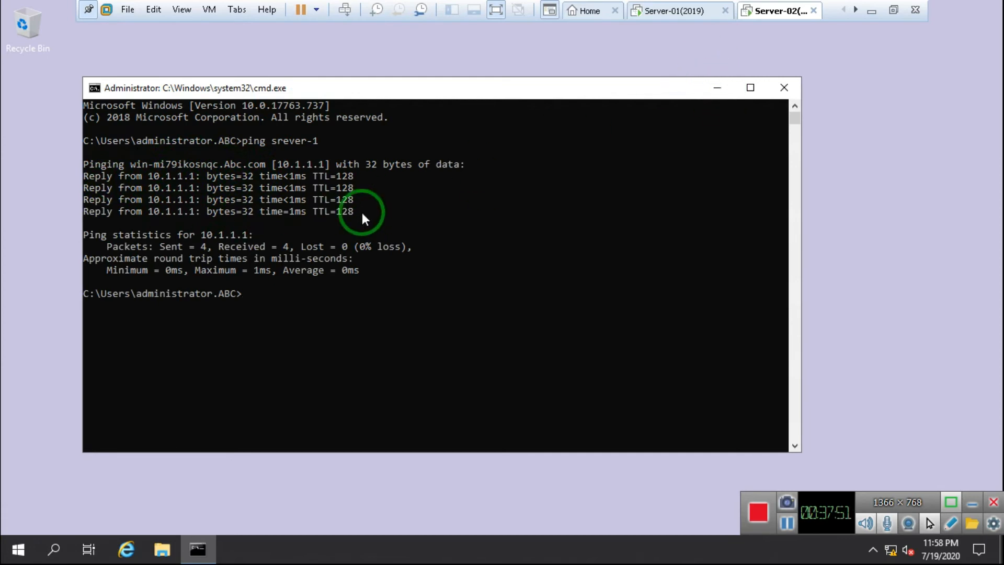
{"action": "left_click", "coordinate": [701, 21]}
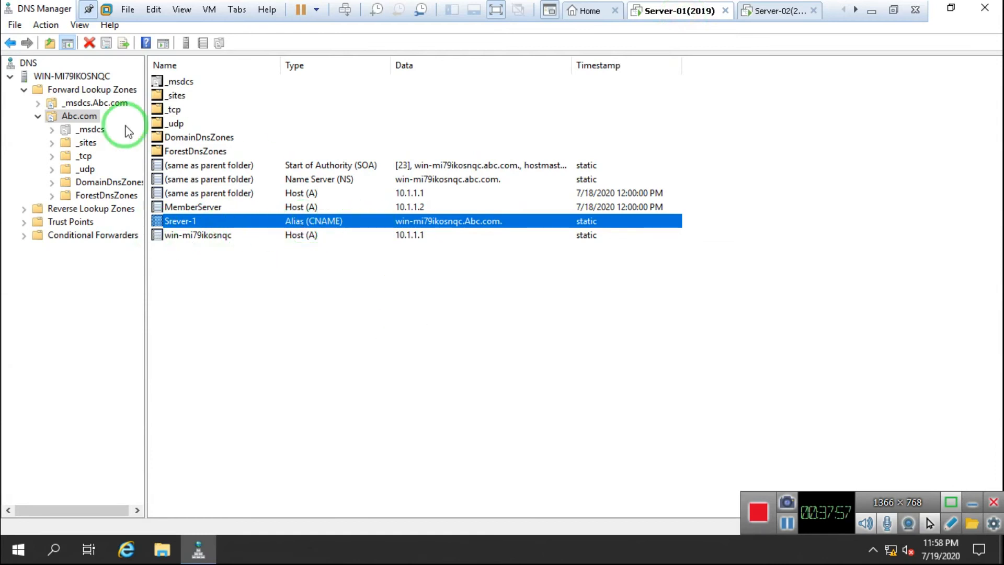
Step: Refresh the Abc.com zone records and glance at Server-02's ping results
{"action": "left_click", "coordinate": [83, 115]}
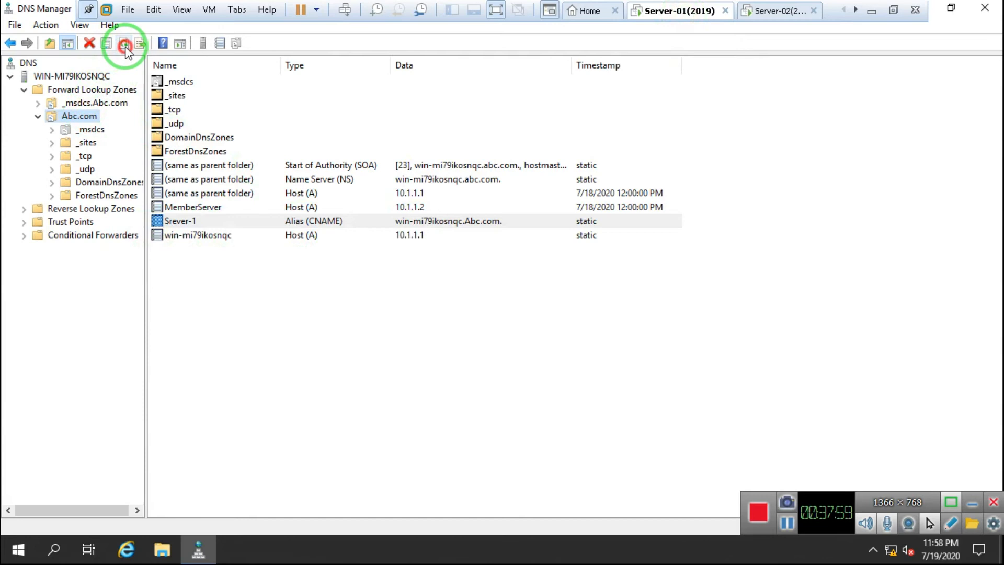
{"action": "left_click", "coordinate": [123, 43]}
{"action": "left_click", "coordinate": [124, 42]}
{"action": "left_click", "coordinate": [782, 11]}
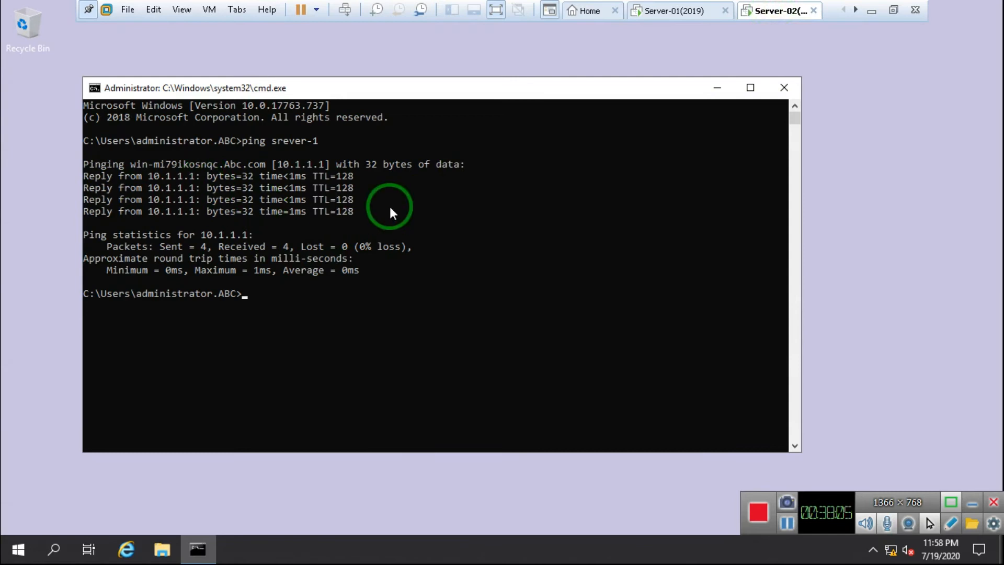
{"action": "left_click", "coordinate": [651, 13]}
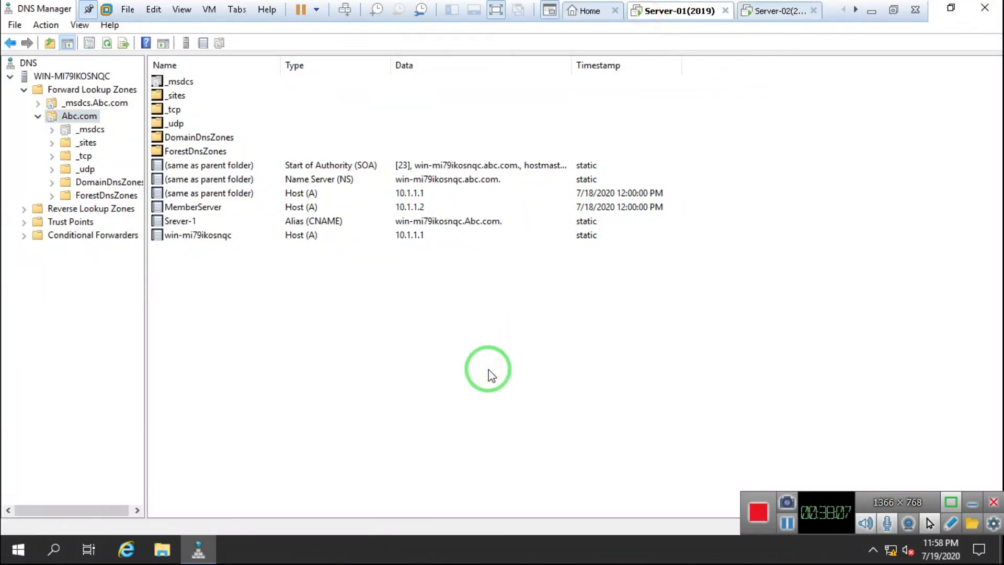
Step: Ping srever-1 from a command prompt on Server-01, then close the console
{"action": "key", "text": "super+r"}
{"action": "type", "text": "cmd"}
{"action": "key", "text": "Return"}
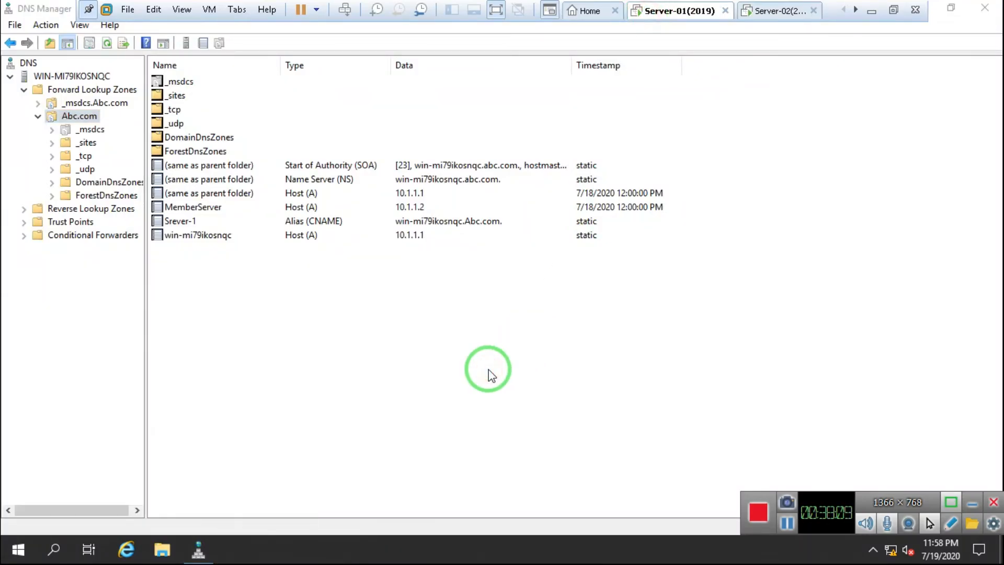
{"action": "type", "text": "ping sr"}
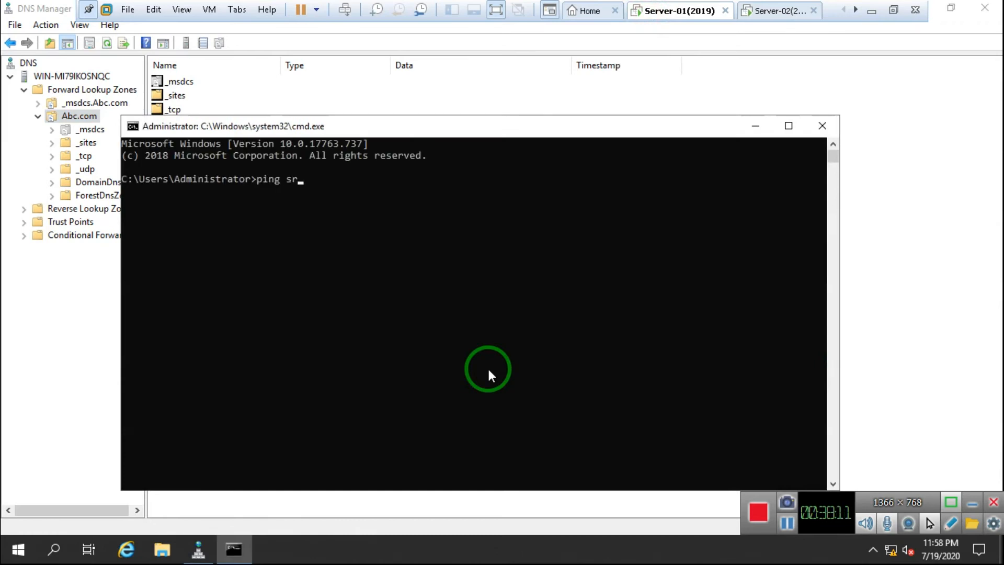
{"action": "type", "text": "ever-1"}
{"action": "key", "text": "Return"}
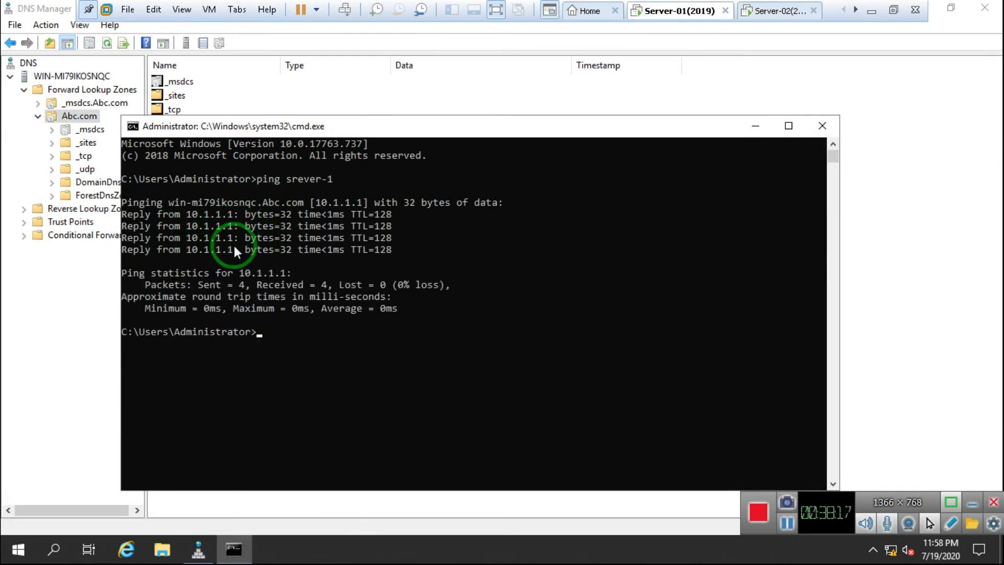
{"action": "left_click", "coordinate": [822, 125]}
{"action": "left_click", "coordinate": [776, 12]}
{"action": "mouse_move", "coordinate": [529, 9]}
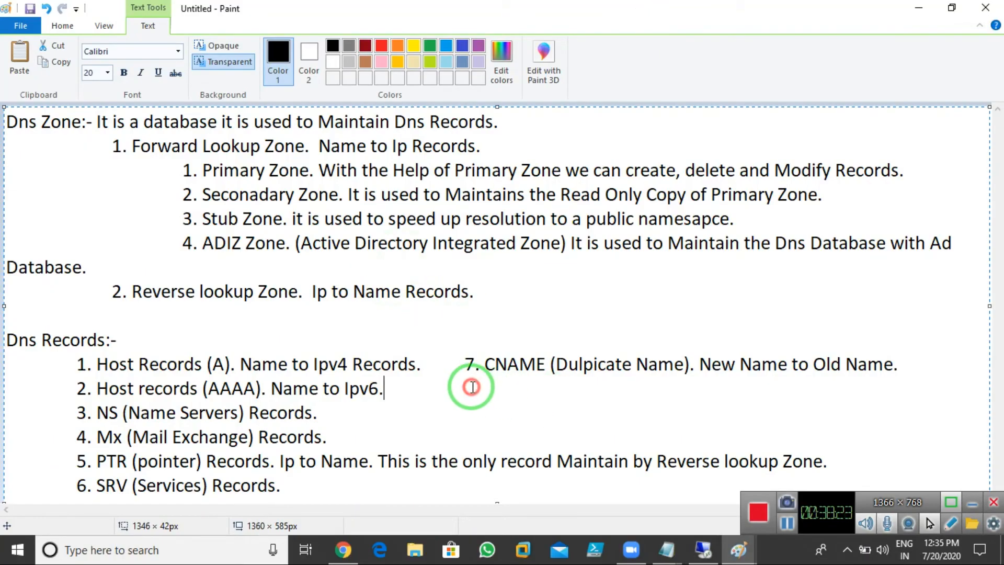
Step: Add the indented line '8. SOA (Start of Authority)' below item 7, correcting the Authority typos
{"action": "left_click", "coordinate": [473, 387]}
{"action": "key", "text": "Tab"}
{"action": "key", "text": "Tab"}
{"action": "type", "text": "8 "}
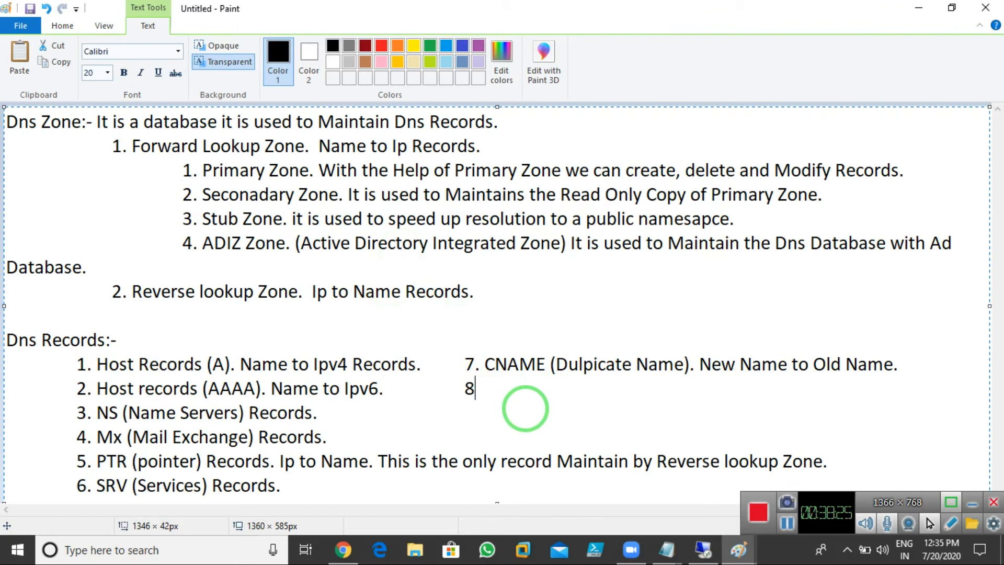
{"action": "type", "text": ". SOA (Start of Auho"}
{"action": "key", "text": "BackSpace"}
{"action": "key", "text": "BackSpace"}
{"action": "type", "text": "thoruty"}
{"action": "key", "text": "BackSpace"}
{"action": "key", "text": "BackSpace"}
{"action": "key", "text": "BackSpace"}
{"action": "type", "text": "ity"}
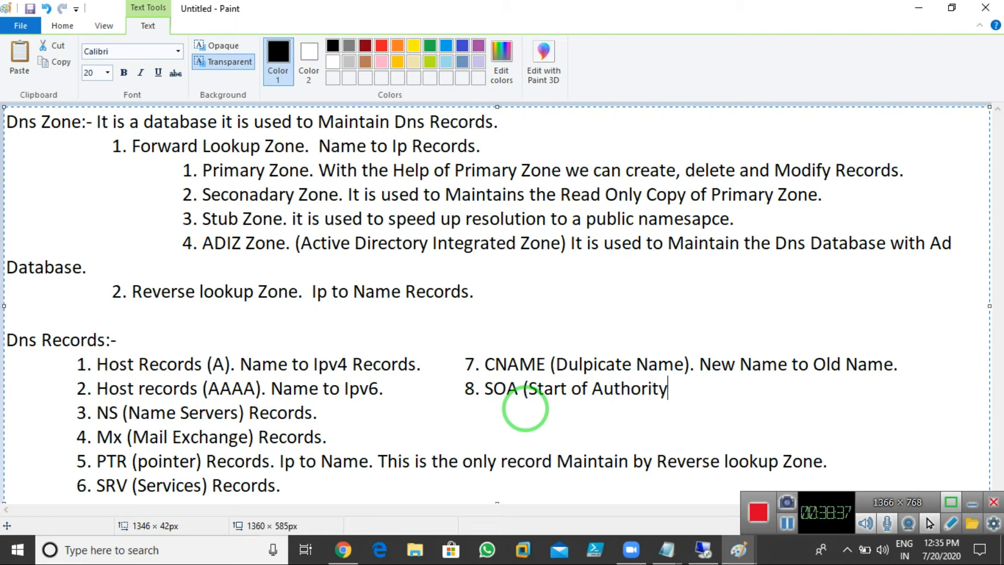
{"action": "type", "text": ")."}
Step: On Server-01, open the Abc.com zone properties at the Start of Authority (SOA) tab
{"action": "left_click", "coordinate": [697, 551]}
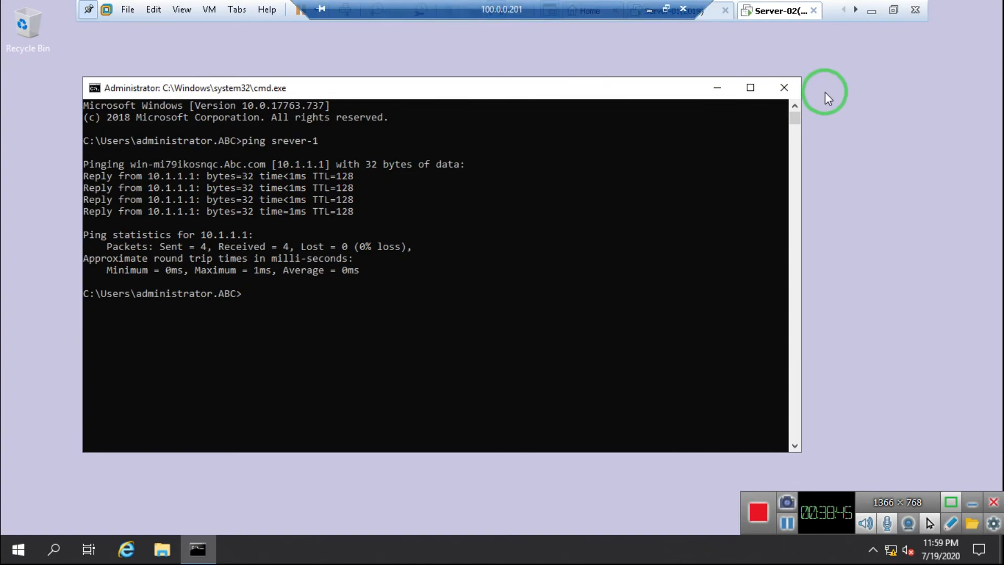
{"action": "left_click", "coordinate": [680, 10]}
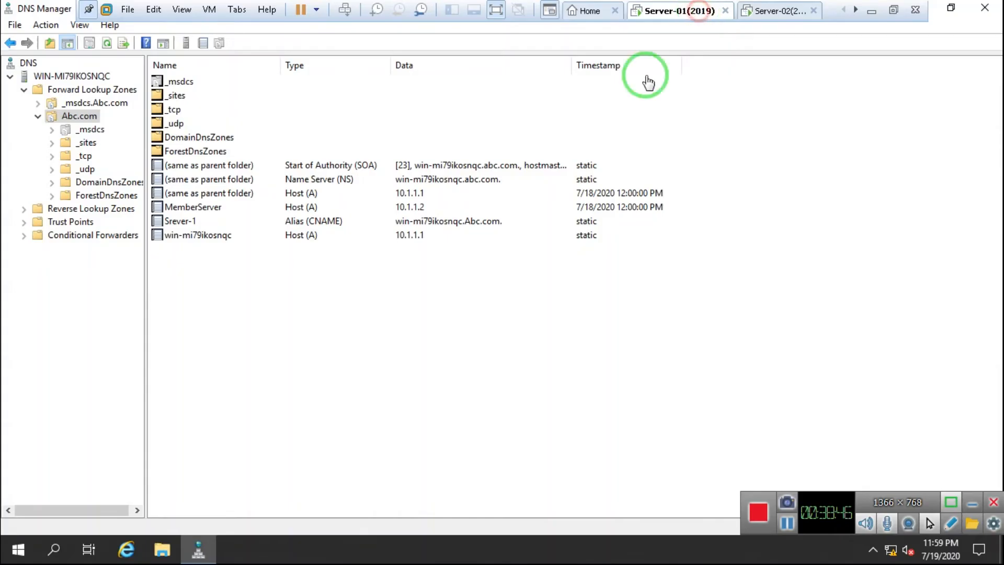
{"action": "right_click", "coordinate": [63, 119]}
{"action": "left_click", "coordinate": [149, 372]}
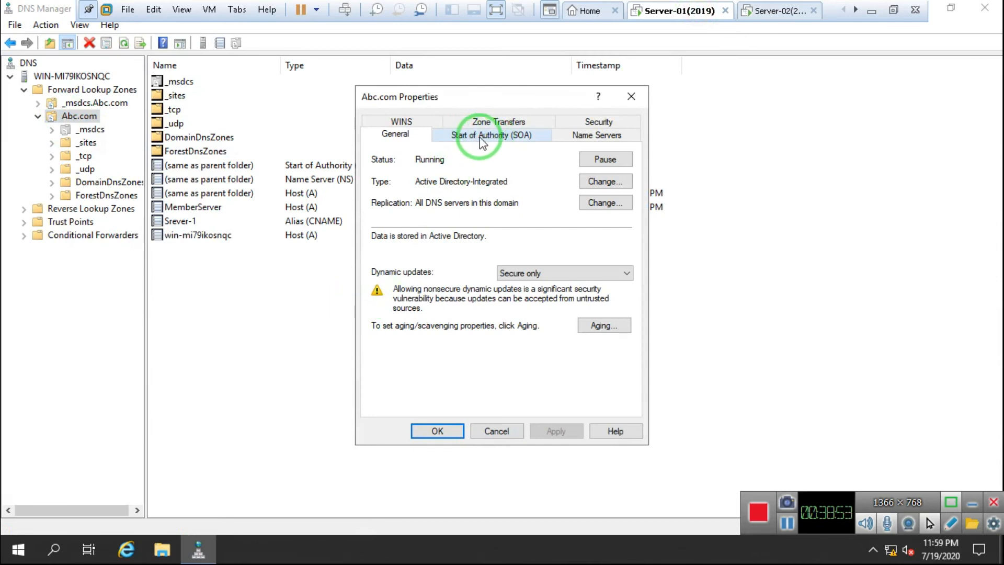
{"action": "left_click", "coordinate": [479, 137]}
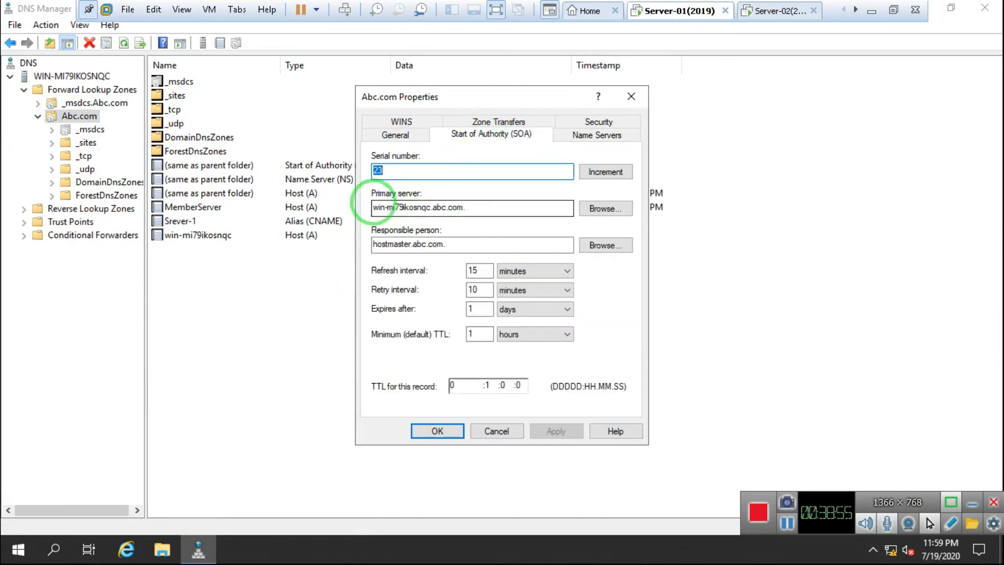
Step: Select and clear part of the primary server name win-mi79ikosnqc.abc.com
{"action": "left_click", "coordinate": [412, 206]}
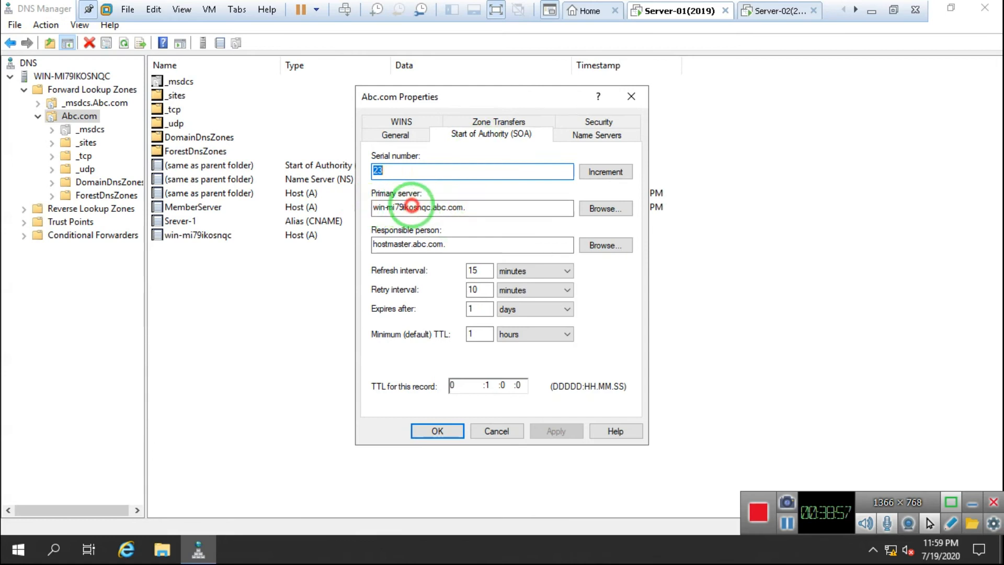
{"action": "left_click_drag", "start_coordinate": [446, 207], "coordinate": [378, 208]}
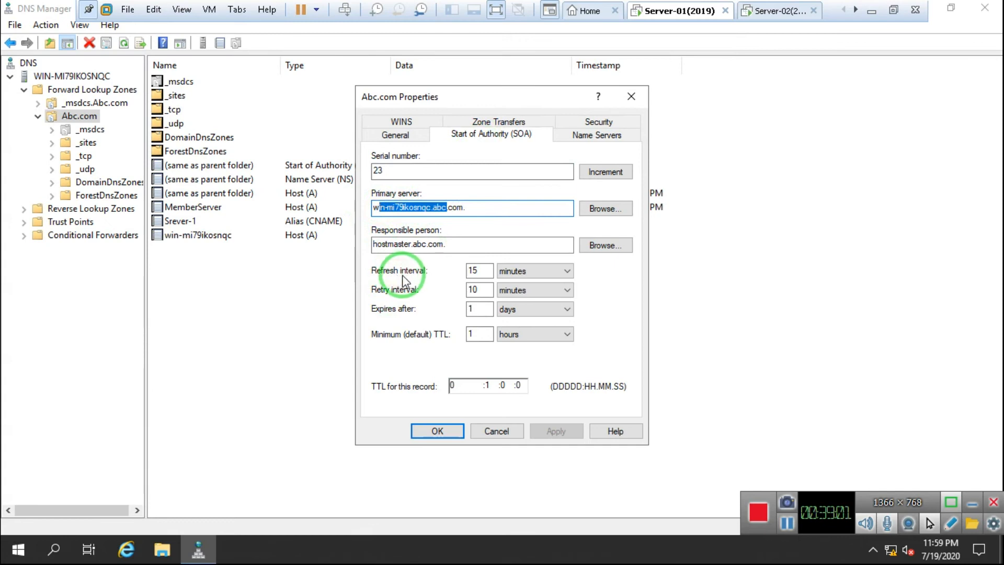
{"action": "left_click", "coordinate": [448, 208]}
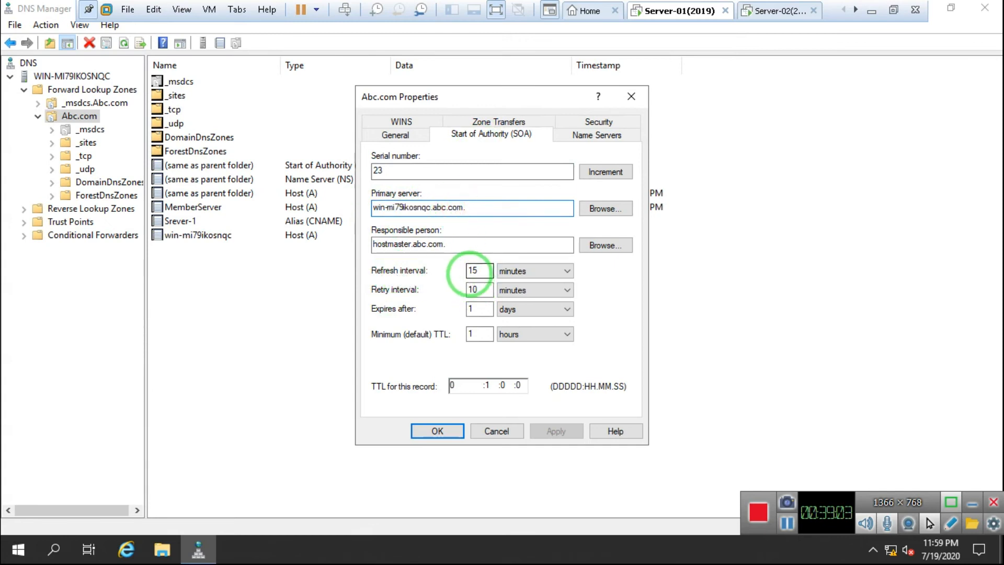
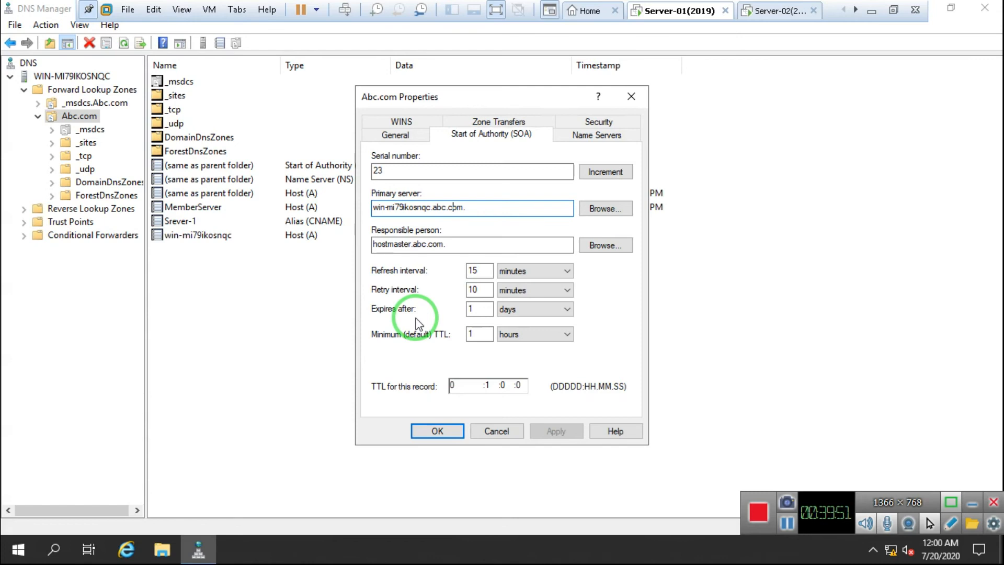
Step: Reopen the Abc.com zone properties, review the zone type choices under Change, and cancel without changes
{"action": "left_click", "coordinate": [632, 97]}
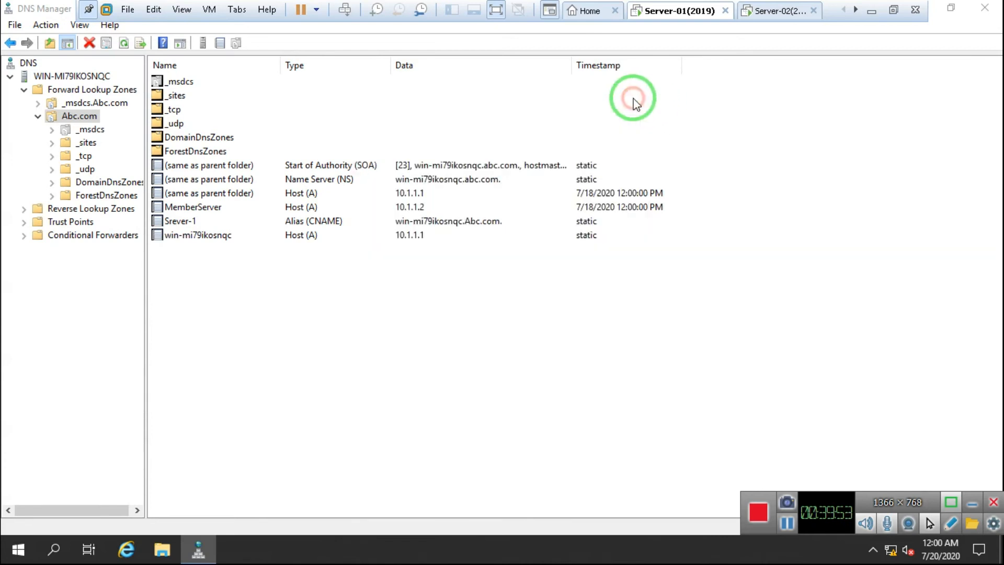
{"action": "right_click", "coordinate": [80, 119]}
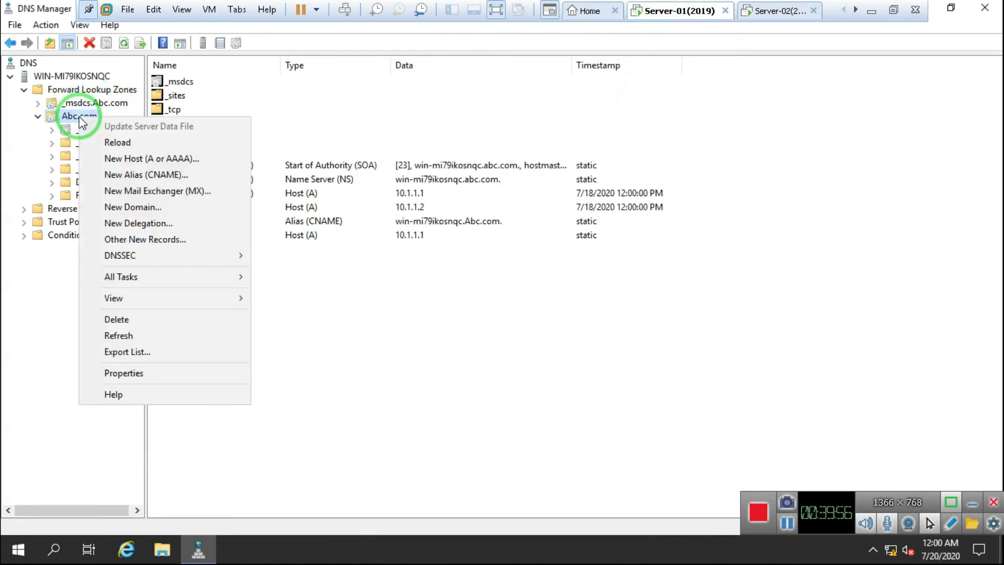
{"action": "left_click", "coordinate": [179, 373]}
{"action": "left_click", "coordinate": [596, 183]}
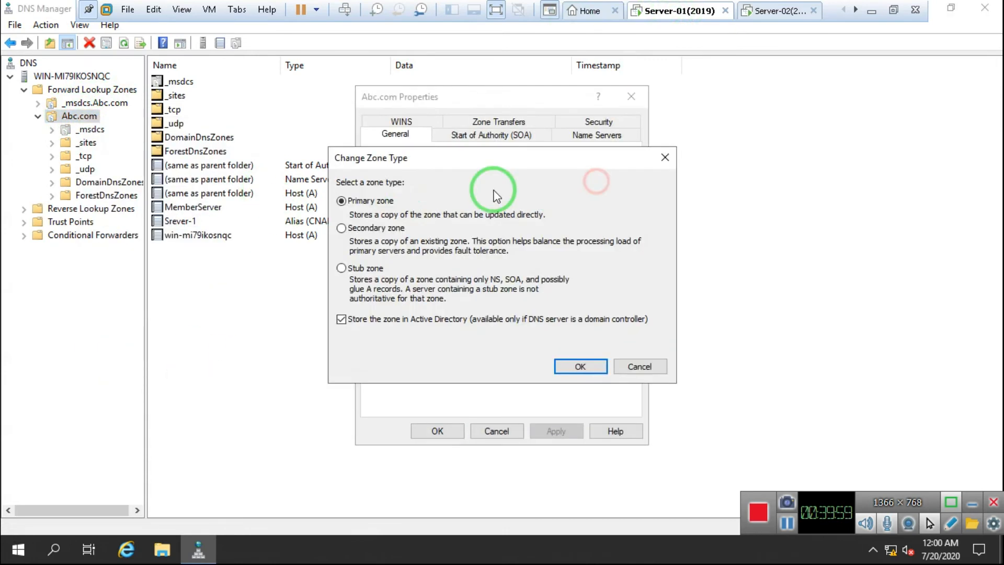
{"action": "left_click", "coordinate": [639, 366]}
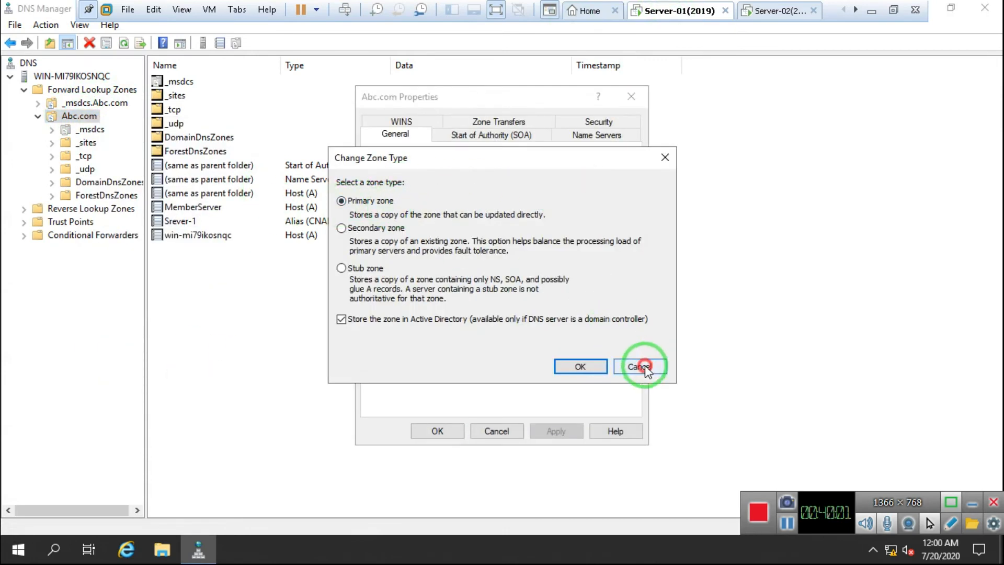
{"action": "left_click", "coordinate": [496, 431]}
Step: Leave the VM and switch to the host's Paint window with the Server-1/Server-2 diagram
{"action": "mouse_move", "coordinate": [620, 1]}
{"action": "left_click", "coordinate": [649, 10]}
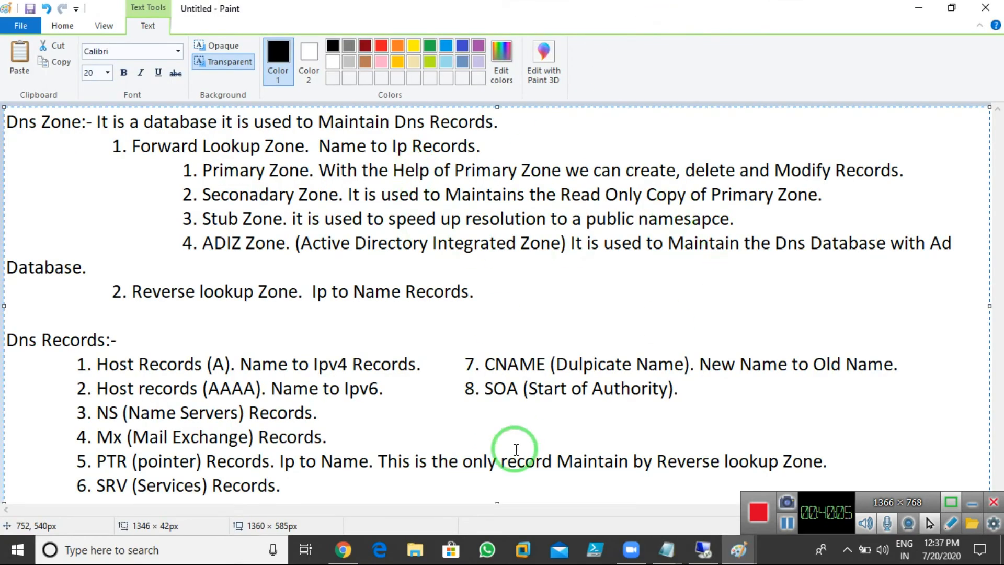
{"action": "left_click", "coordinate": [738, 549]}
{"action": "left_click", "coordinate": [951, 510]}
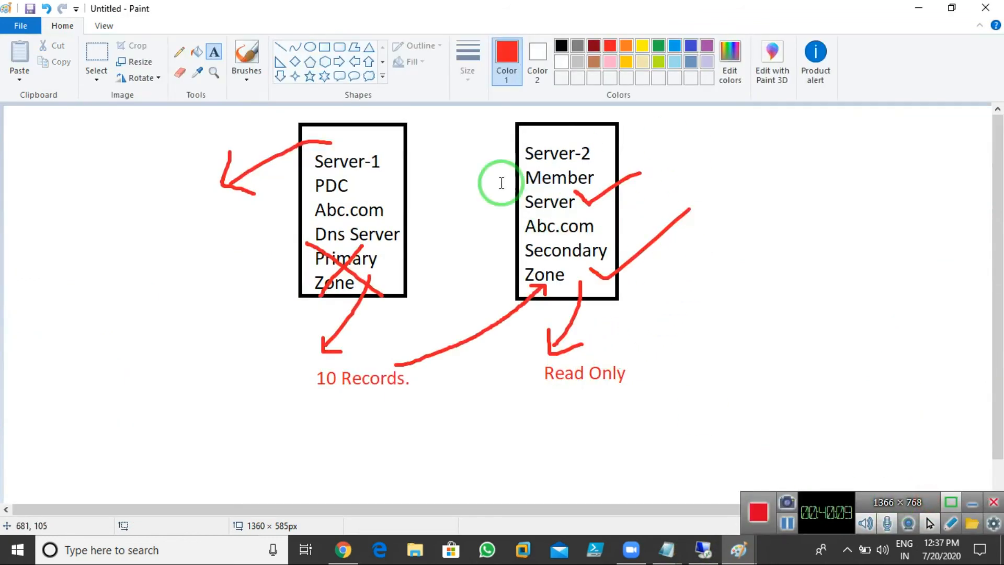
Step: Move the whole diagram about 395 px left and start a text box in the freed upper-right area
{"action": "left_click", "coordinate": [96, 53]}
{"action": "left_click_drag", "start_coordinate": [198, 112], "coordinate": [730, 412]}
{"action": "left_click_drag", "start_coordinate": [574, 318], "coordinate": [367, 313]}
{"action": "left_click", "coordinate": [685, 335]}
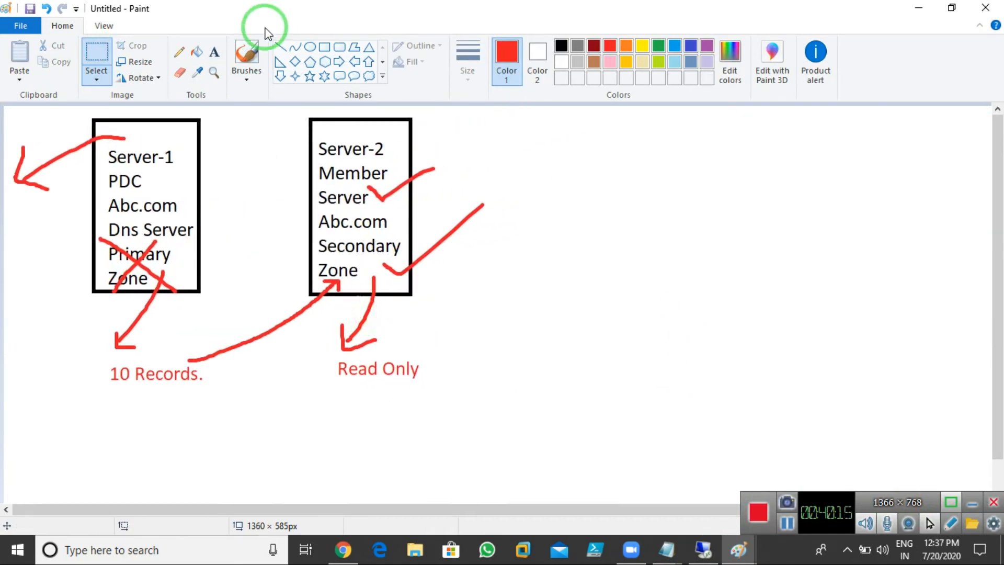
{"action": "left_click", "coordinate": [214, 52]}
{"action": "left_click", "coordinate": [516, 132]}
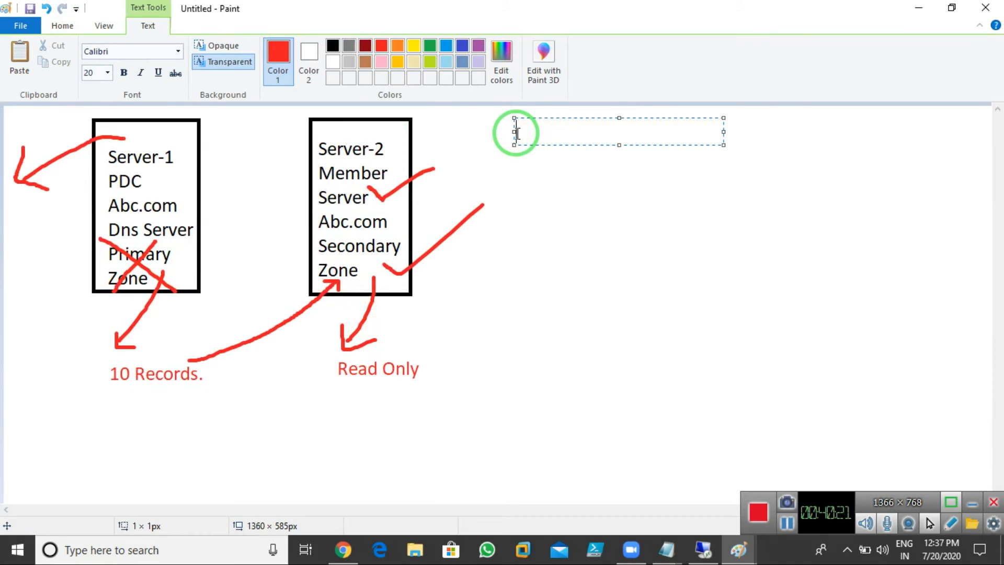
Step: Widen the text box and type the heading 'Requirements to make Secondary Dns Server:-'
{"action": "left_click_drag", "start_coordinate": [724, 132], "coordinate": [950, 133]}
{"action": "type", "text": "Requirement"}
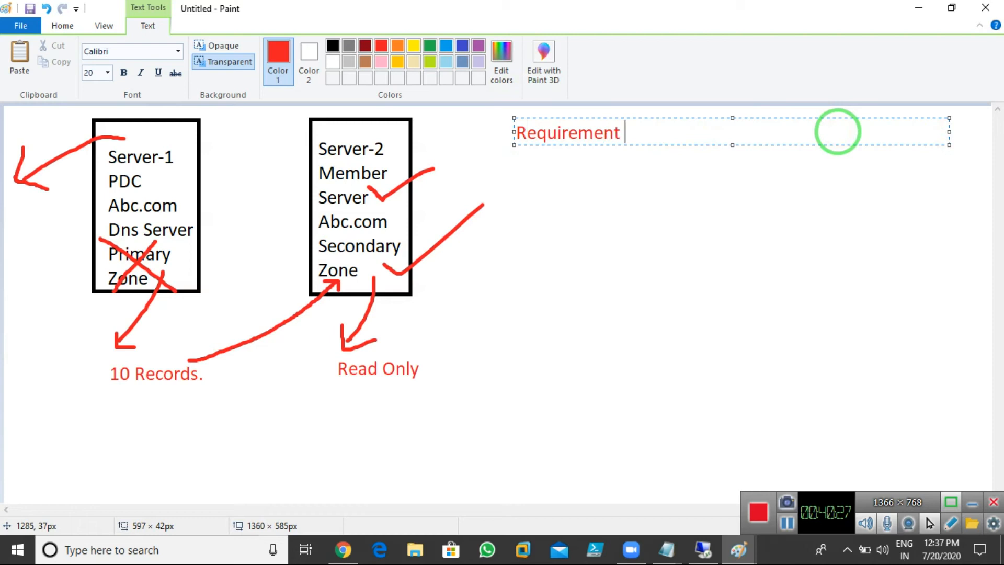
{"action": "key", "text": "BackSpace"}
{"action": "type", "text": "ts to make "}
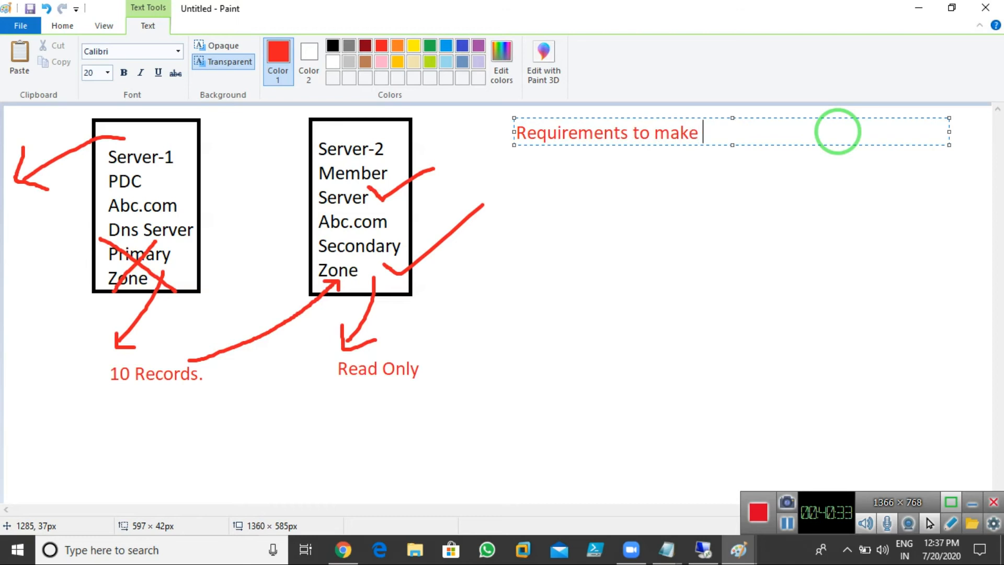
{"action": "type", "text": "Secondary "}
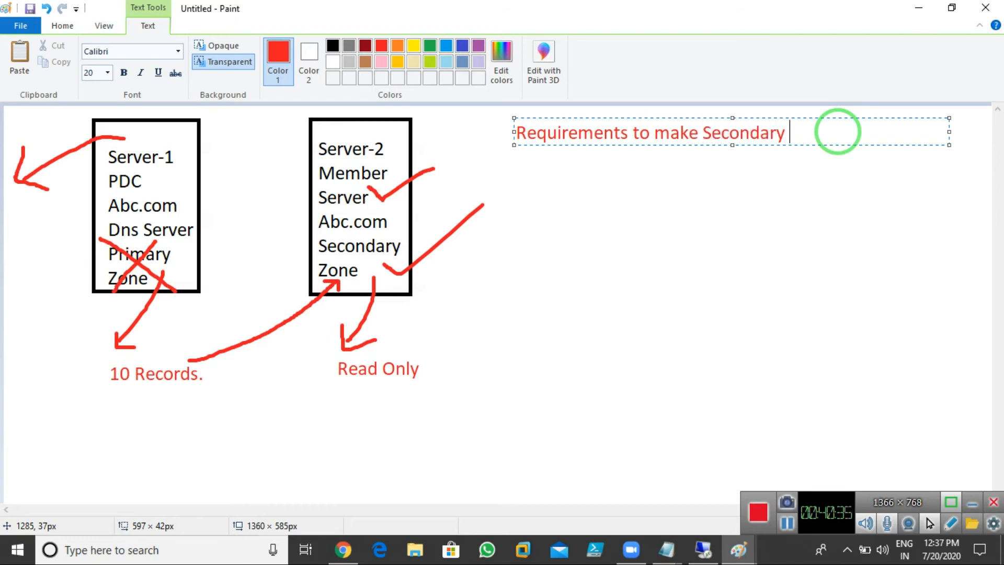
{"action": "type", "text": "Server"}
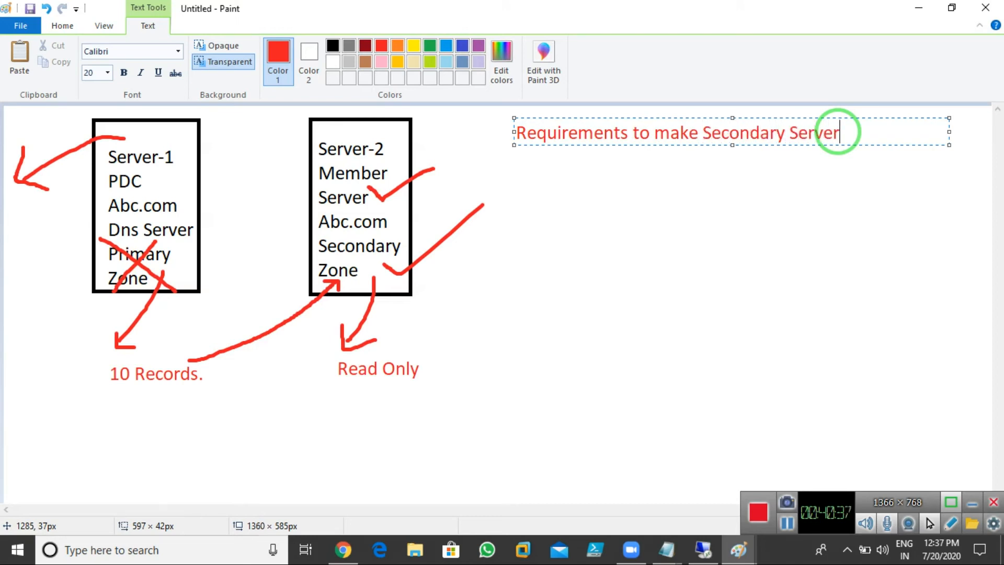
{"action": "key", "text": "BackSpace"}
{"action": "key", "text": "BackSpace"}
{"action": "key", "text": "BackSpace"}
{"action": "key", "text": "BackSpace"}
{"action": "key", "text": "BackSpace"}
{"action": "key", "text": "BackSpace"}
{"action": "type", "text": "Dns Server:-"}
{"action": "key", "text": "Return"}
Step: Add points '1. We need Seperate Server.' and '2. Server Should be the part of same Domain N/w.'
{"action": "type", "text": "1. We need Seperate "}
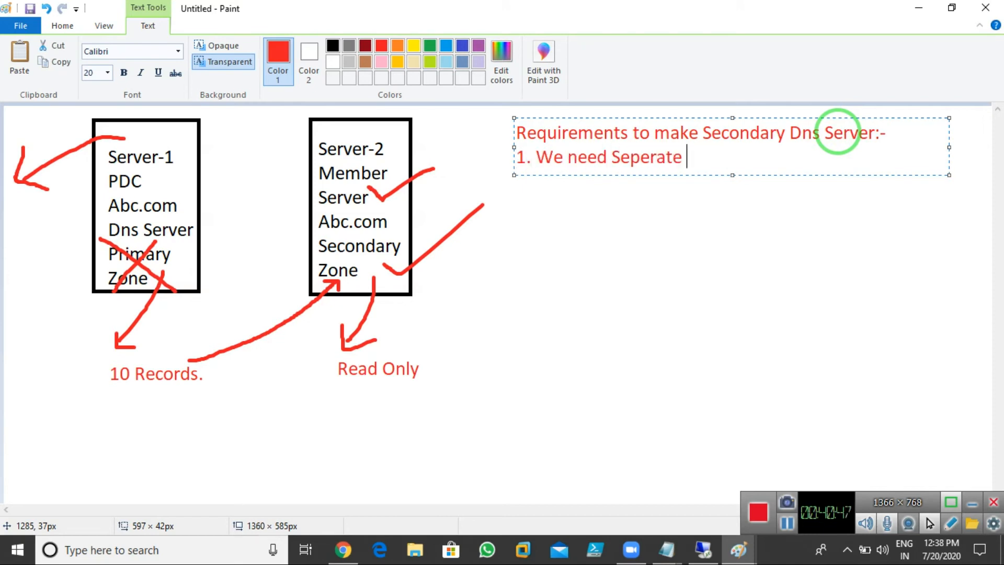
{"action": "type", "text": "Server"}
{"action": "type", "text": "."}
{"action": "key", "text": "Return"}
{"action": "type", "text": "2."}
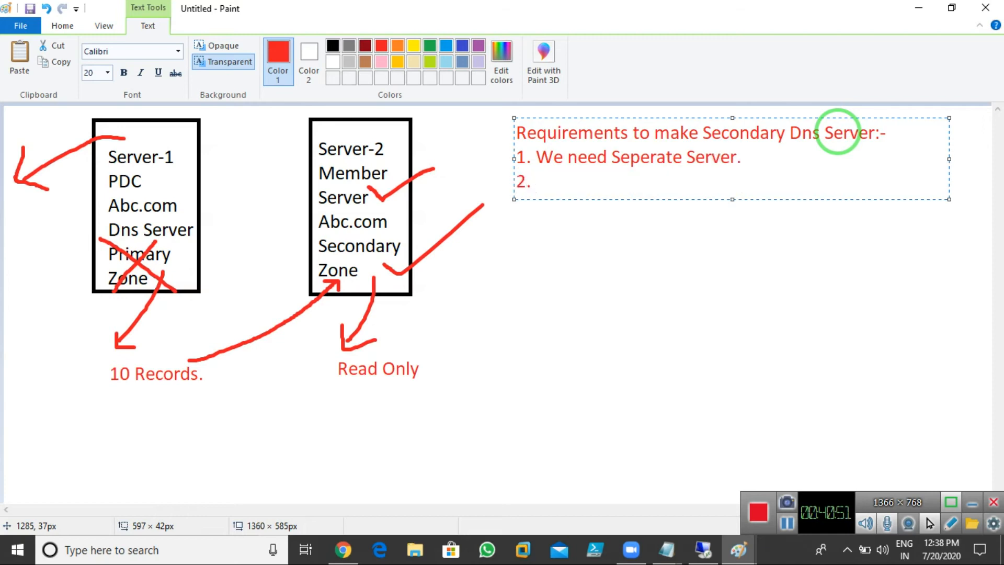
{"action": "type", "text": " Server Shp"}
{"action": "key", "text": "BackSpace"}
{"action": "type", "text": "o"}
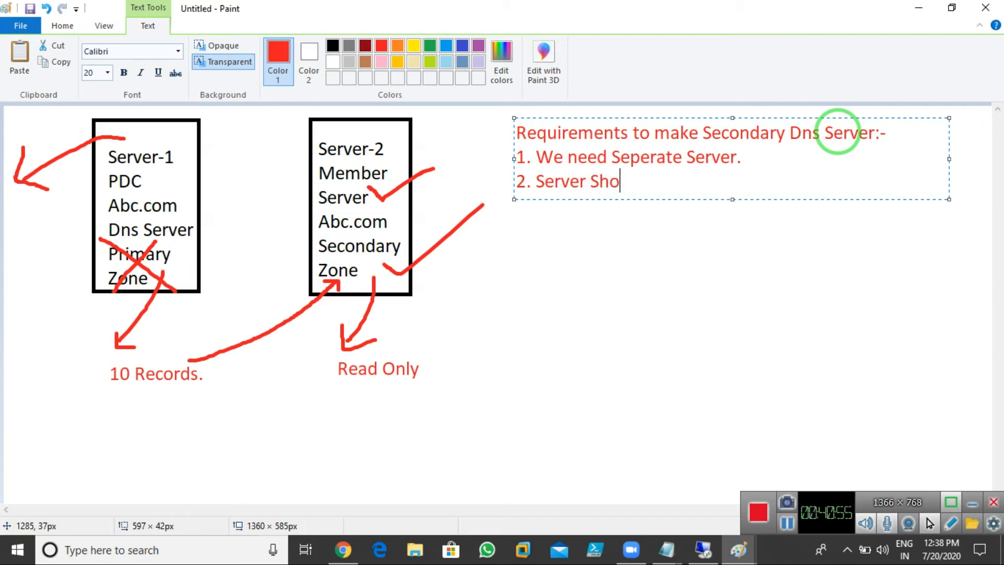
{"action": "type", "text": "uld be th"}
{"action": "type", "text": "e prt"}
{"action": "key", "text": "BackSpace"}
{"action": "key", "text": "BackSpace"}
{"action": "key", "text": "BackSpace"}
{"action": "type", "text": "par"}
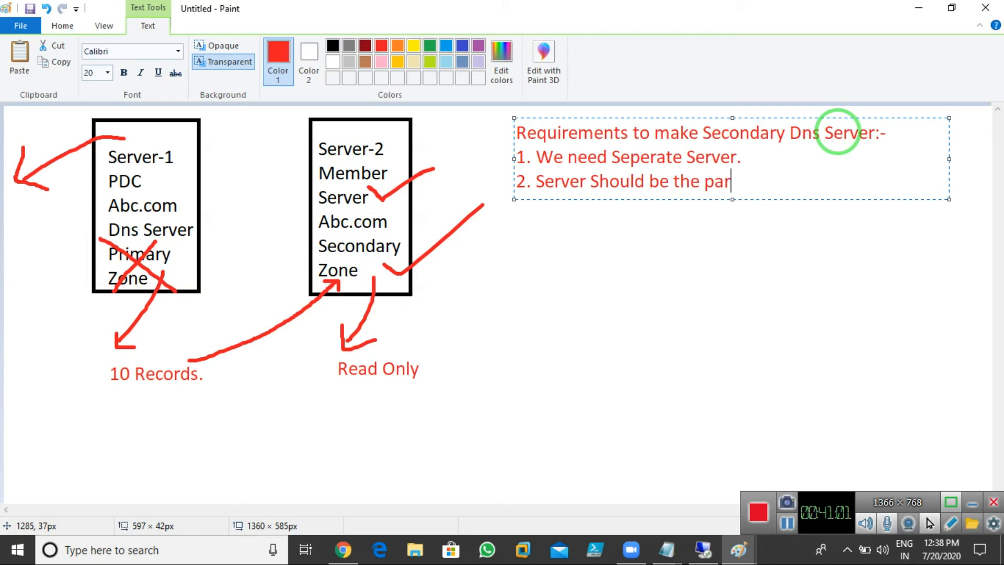
{"action": "type", "text": "t of same Domain N/w."}
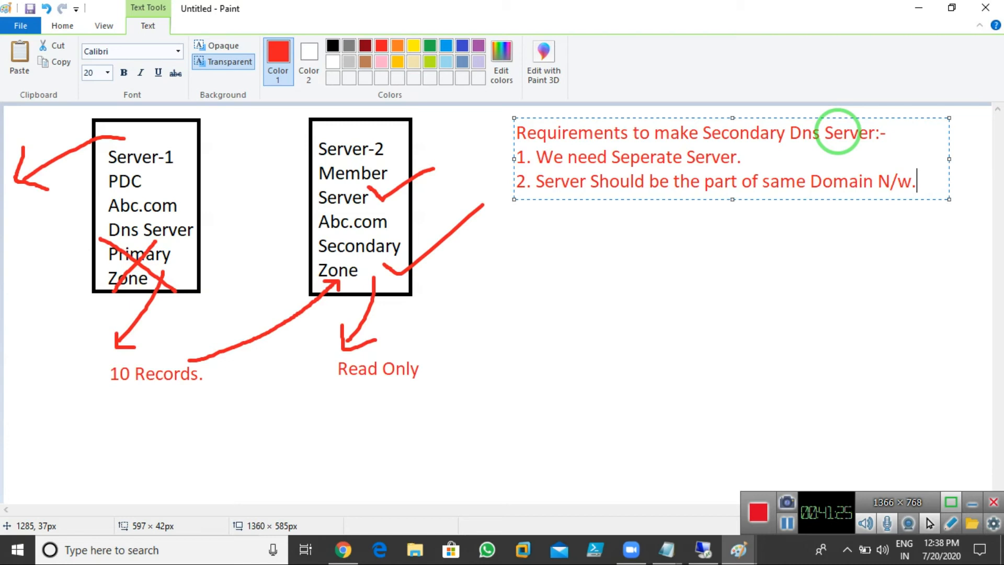
Step: Add point '3. Ip address Should be Configured in Lan.' to the requirements note
{"action": "key", "text": "Return"}
{"action": "type", "text": "3. Ip add"}
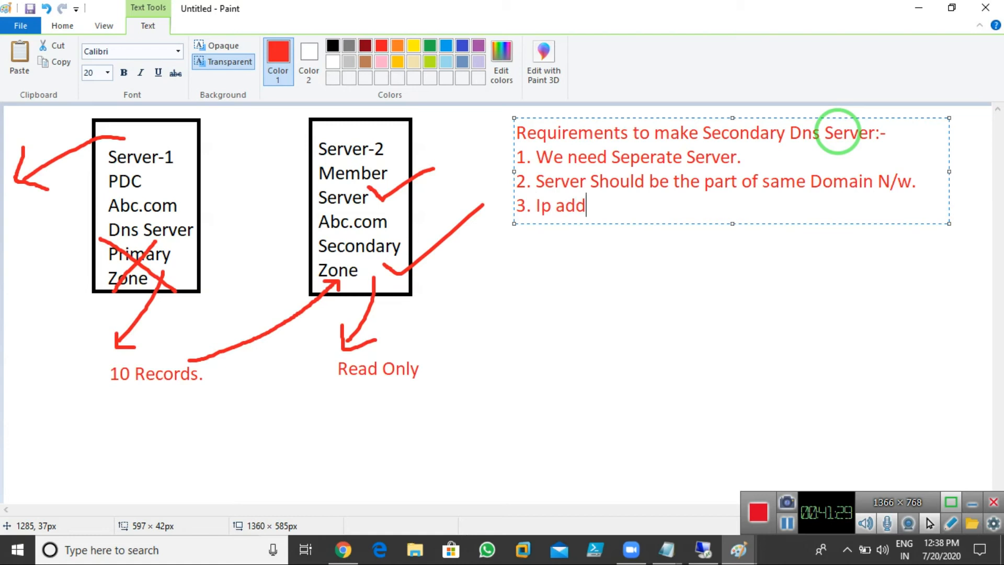
{"action": "type", "text": "ress Shpuld"}
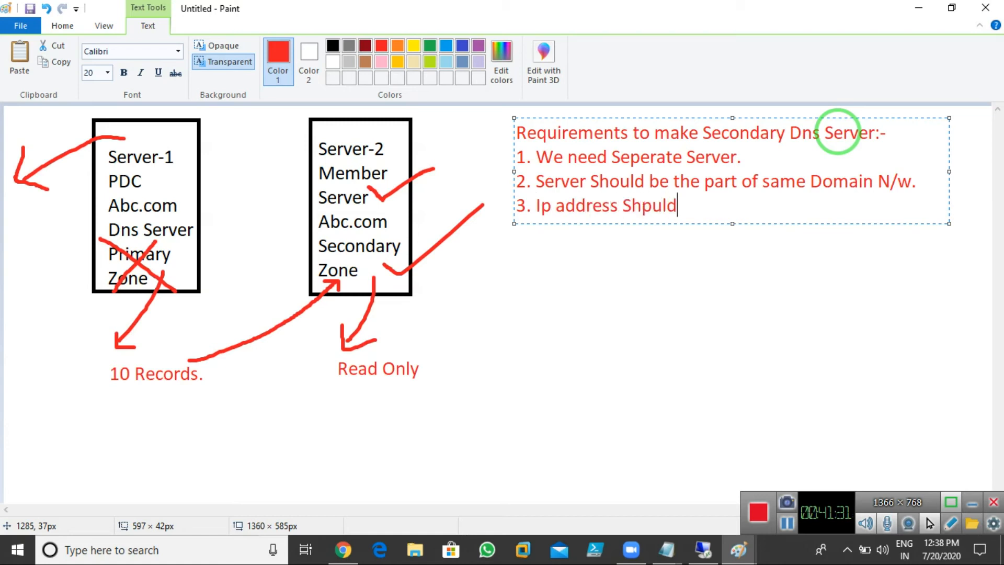
{"action": "key", "text": "BackSpace"}
{"action": "key", "text": "BackSpace"}
{"action": "key", "text": "BackSpace"}
{"action": "key", "text": "BackSpace"}
{"action": "type", "text": "ould be Configure"}
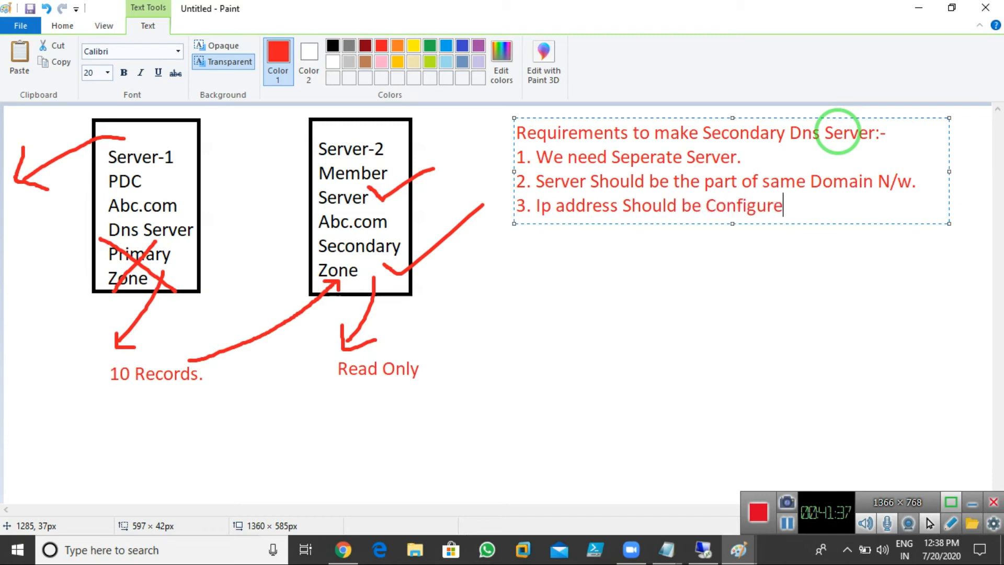
{"action": "type", "text": "d in Lan."}
Step: Add point '4. Lan Card Should be up.' and commit the note text
{"action": "key", "text": "Return"}
{"action": "type", "text": "4"}
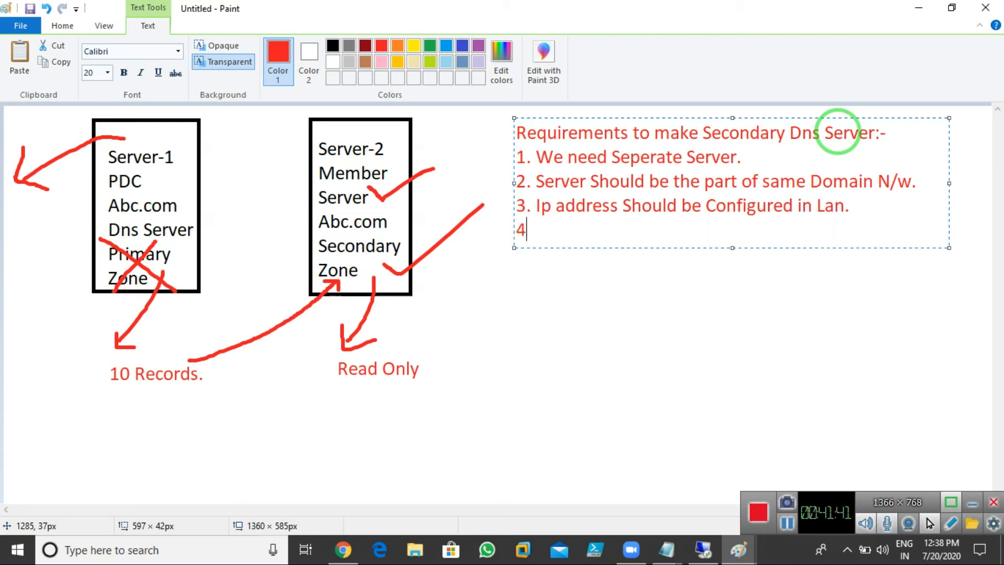
{"action": "type", "text": ". Lan Card Should be up."}
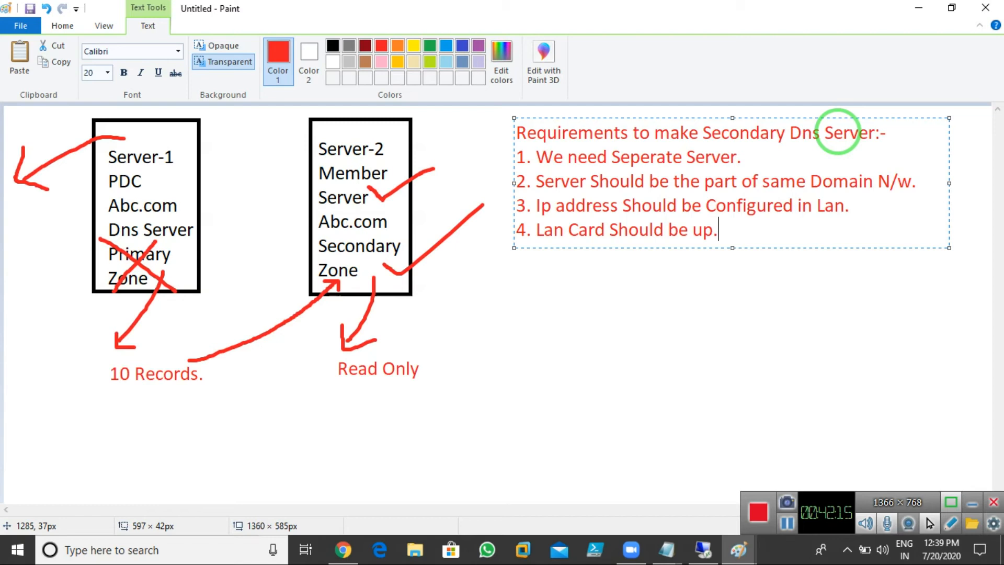
{"action": "left_click", "coordinate": [608, 284]}
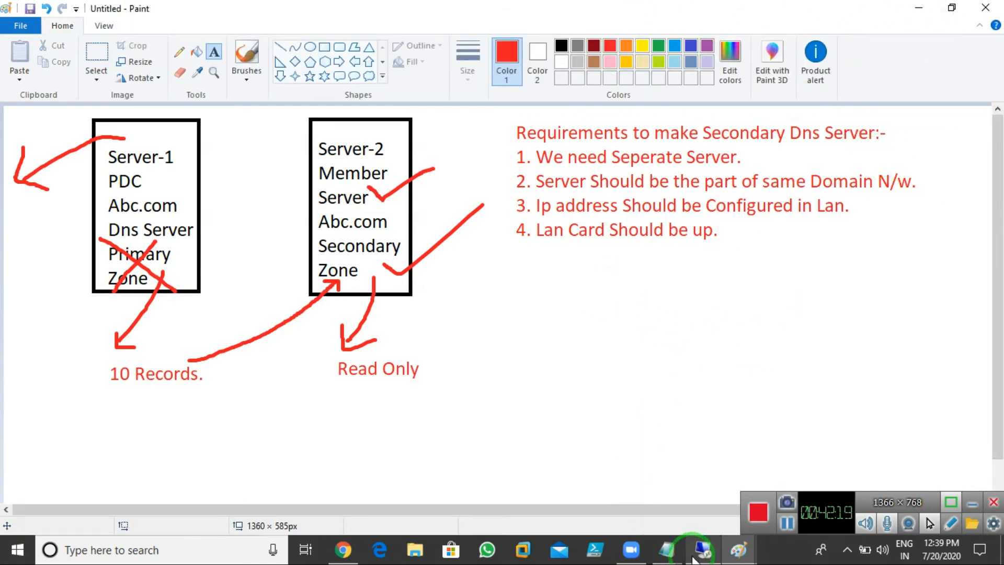
Step: Return to the Server-02 virtual machine and close its command prompt window
{"action": "left_click", "coordinate": [704, 549]}
{"action": "left_click", "coordinate": [777, 15]}
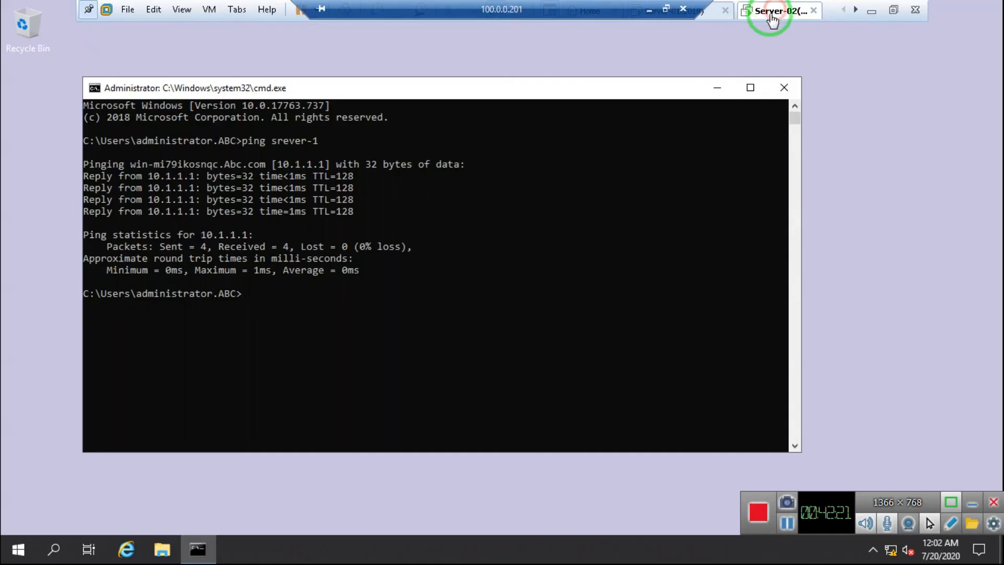
{"action": "left_click", "coordinate": [782, 87]}
{"action": "left_click", "coordinate": [371, 263]}
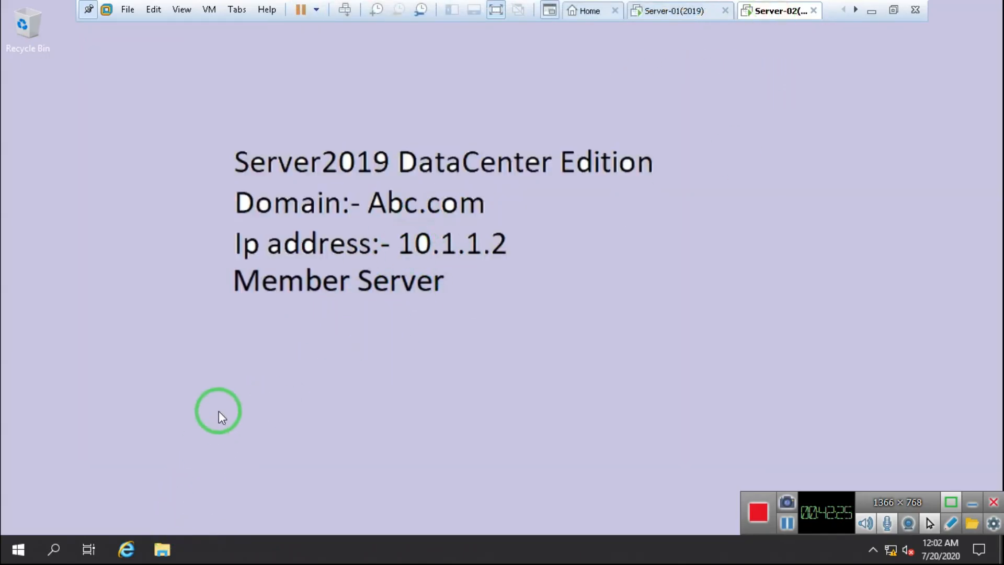
Step: Open This PC's system properties and review the domain/workgroup membership options for Abc.com
{"action": "key", "text": "super+e"}
{"action": "right_click", "coordinate": [160, 239]}
{"action": "left_click", "coordinate": [240, 432]}
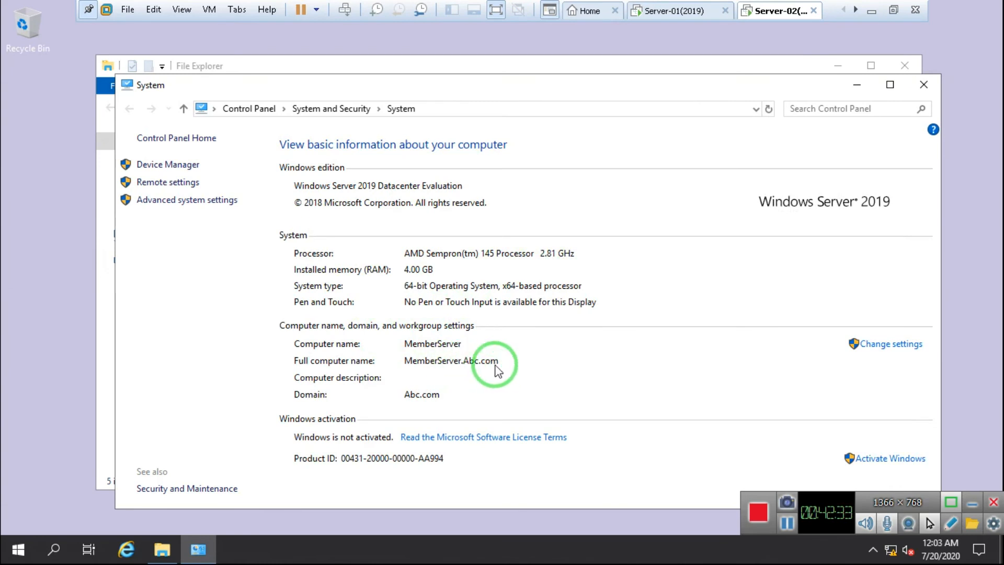
{"action": "left_click", "coordinate": [891, 346]}
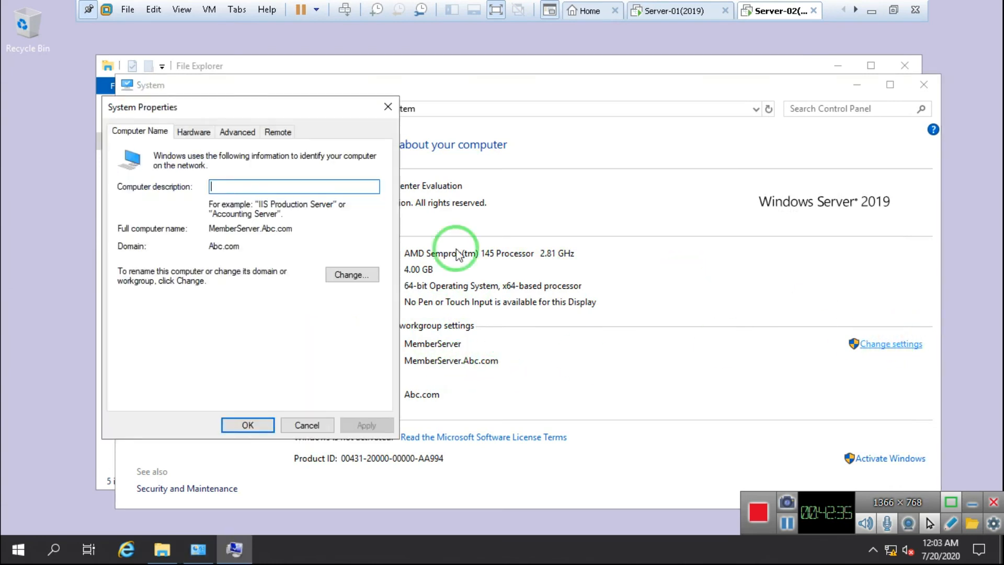
{"action": "left_click", "coordinate": [352, 274]}
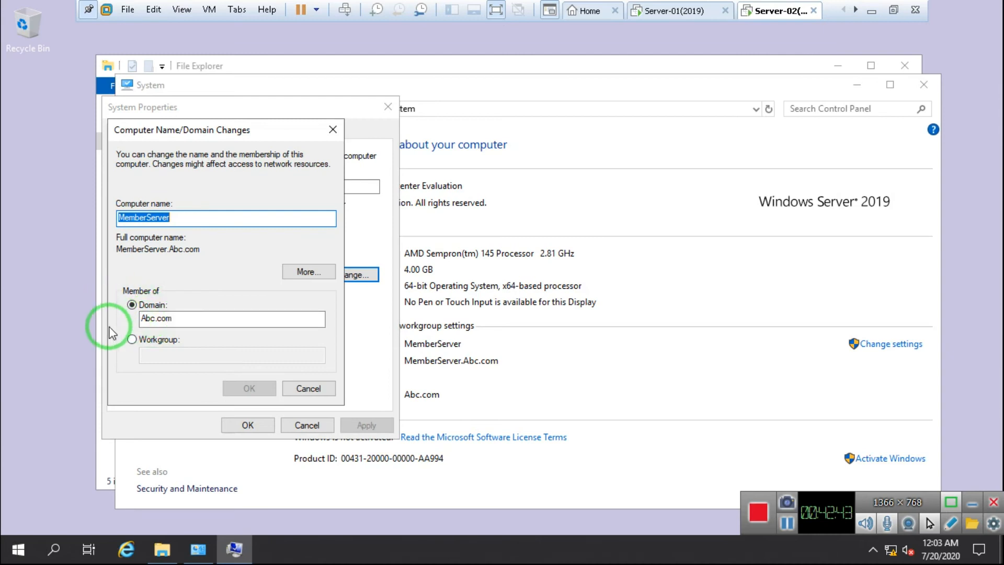
{"action": "left_click", "coordinate": [149, 339]}
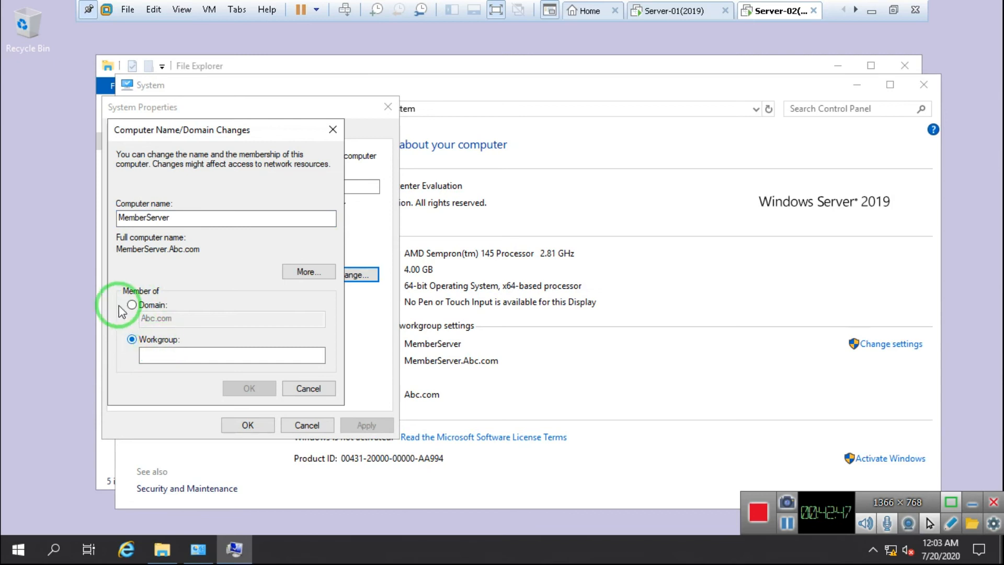
{"action": "left_click", "coordinate": [150, 304]}
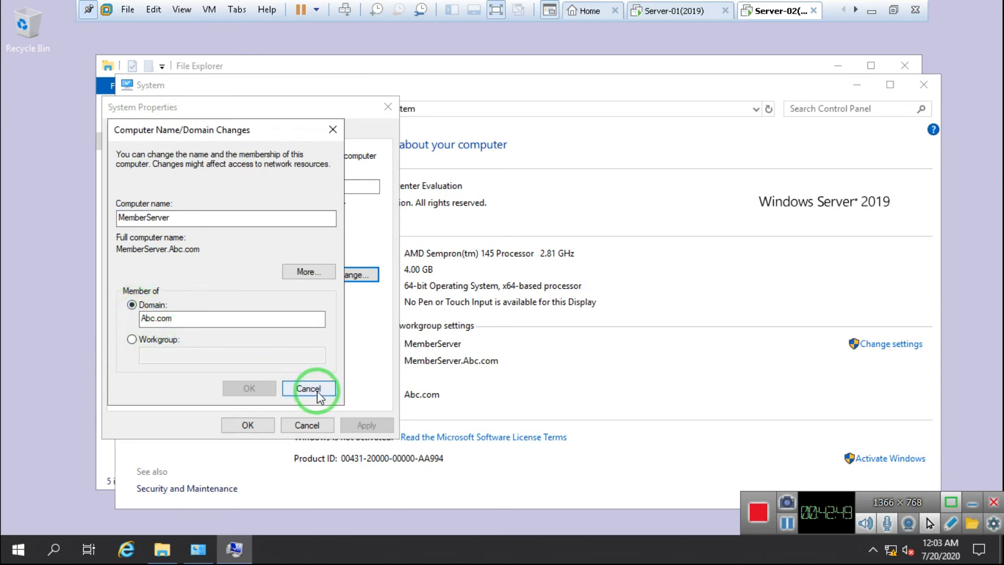
Step: Cancel the domain changes and System Properties, then close the System and File Explorer windows
{"action": "left_click", "coordinate": [312, 388]}
{"action": "left_click", "coordinate": [312, 425]}
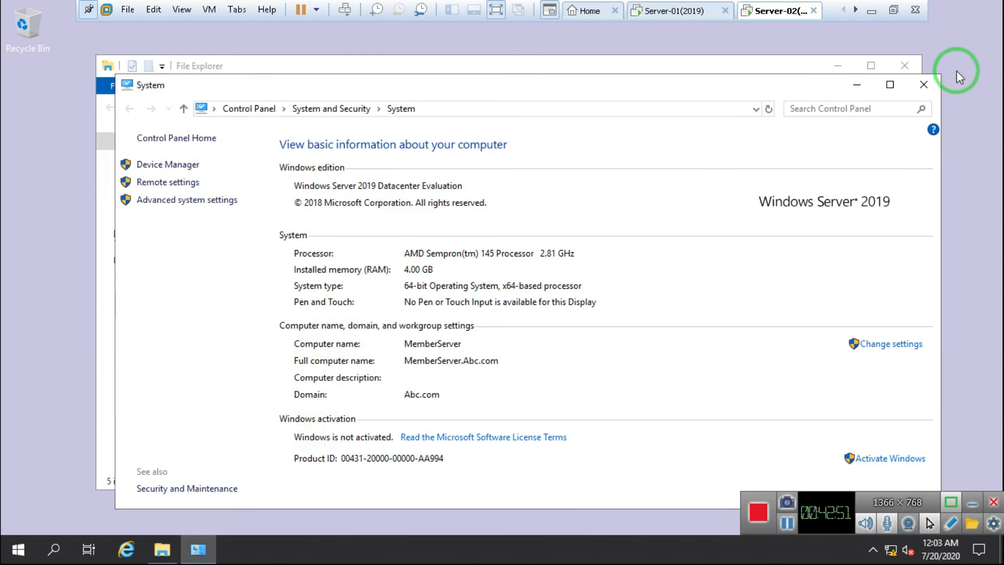
{"action": "left_click", "coordinate": [924, 84]}
{"action": "left_click", "coordinate": [904, 66]}
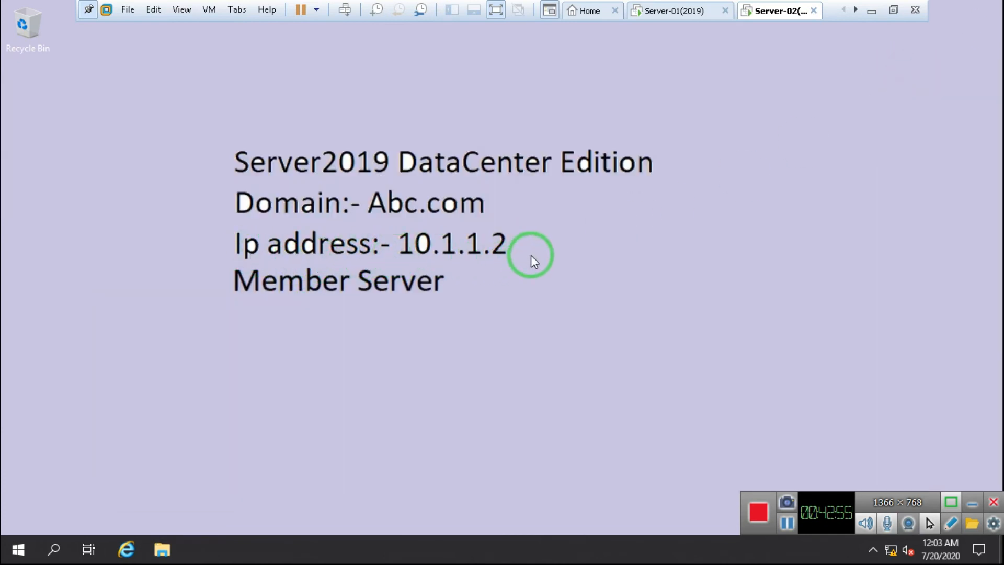
Step: Run ncpa.cpl and open the Internet Protocol Version 4 properties of Ethernet0
{"action": "key", "text": "super+r"}
{"action": "type", "text": "ncpa;c"}
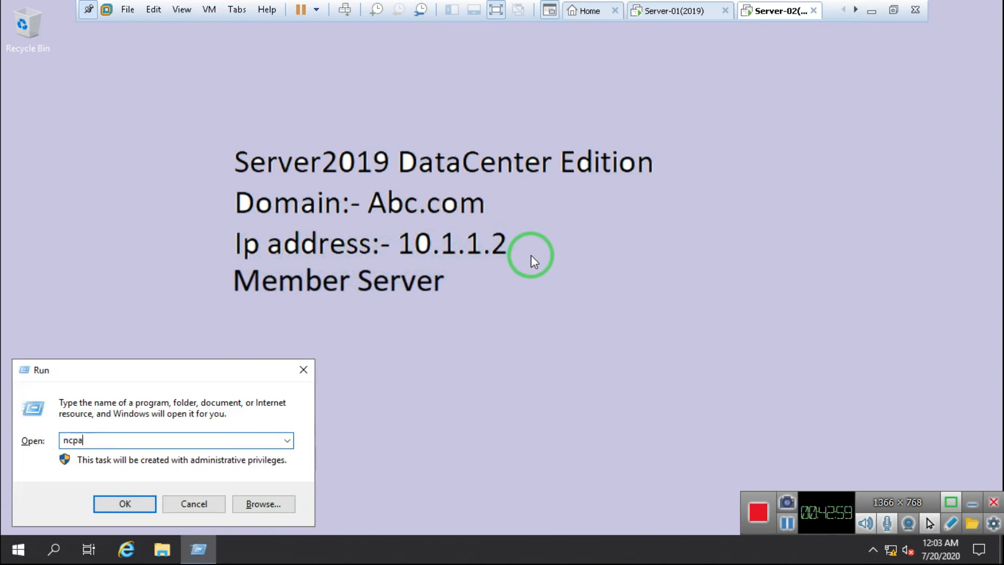
{"action": "type", "text": "cpl"}
{"action": "key", "text": "Return"}
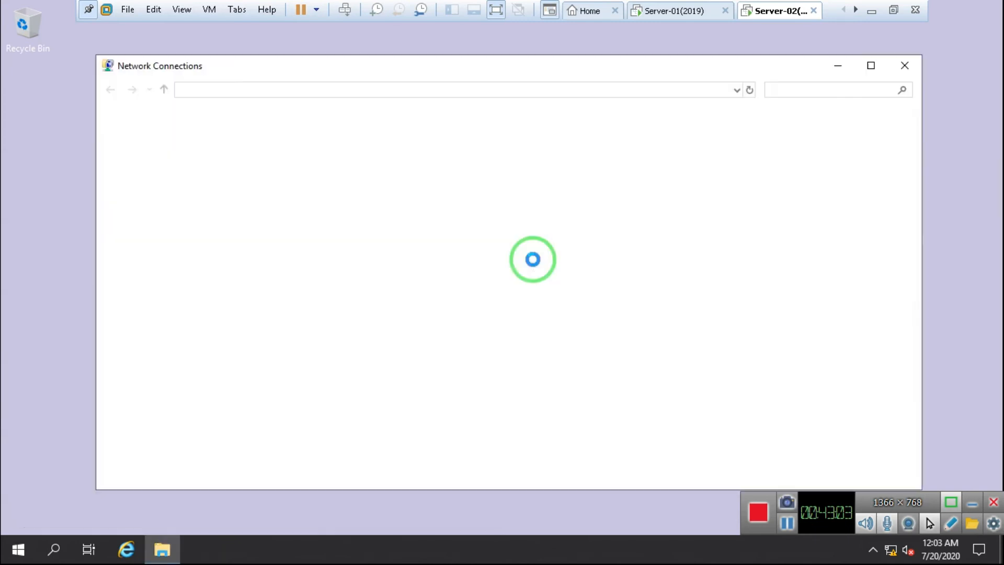
{"action": "left_click", "coordinate": [155, 159]}
{"action": "right_click", "coordinate": [155, 160]}
{"action": "left_click", "coordinate": [210, 295]}
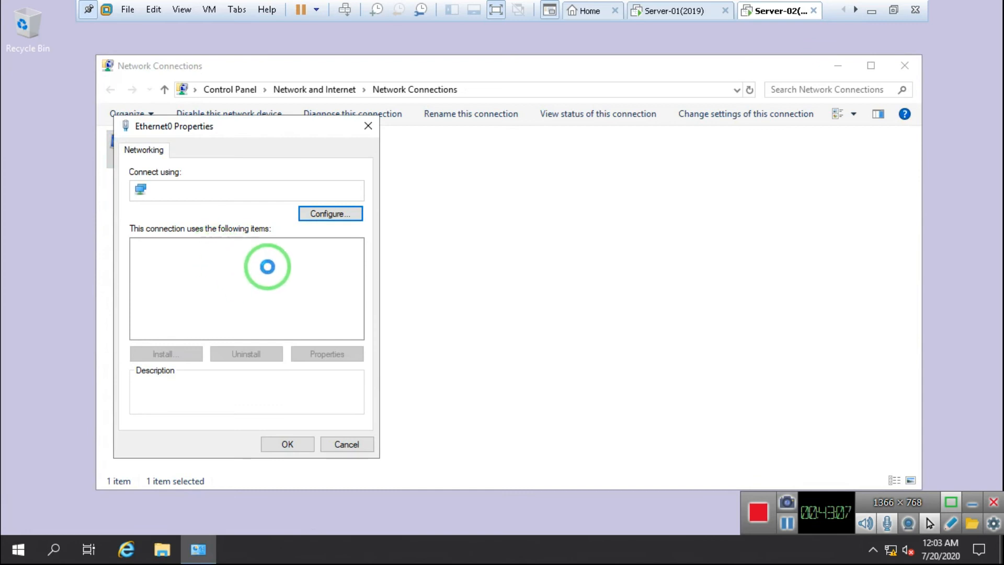
{"action": "left_click", "coordinate": [220, 285]}
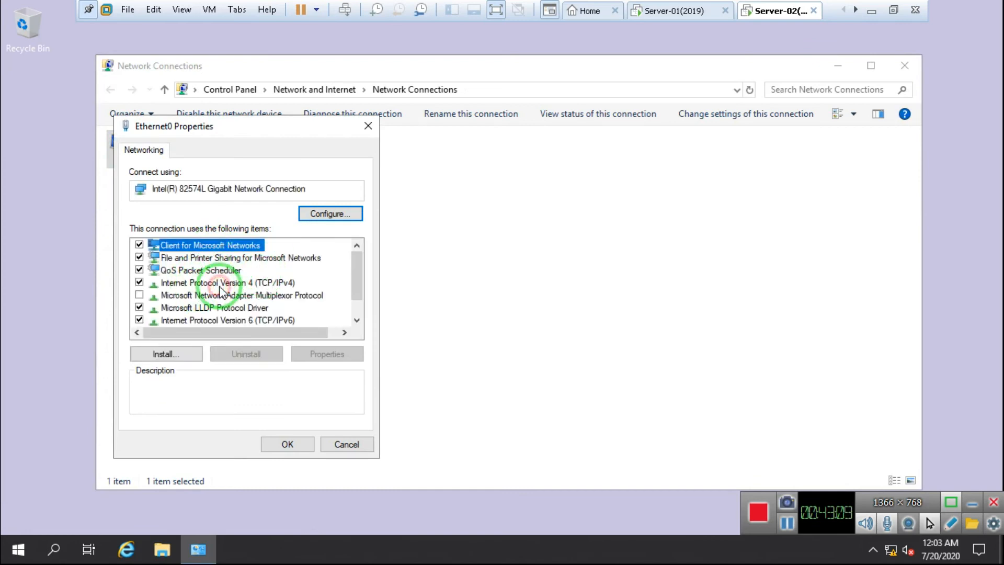
{"action": "left_click", "coordinate": [327, 354]}
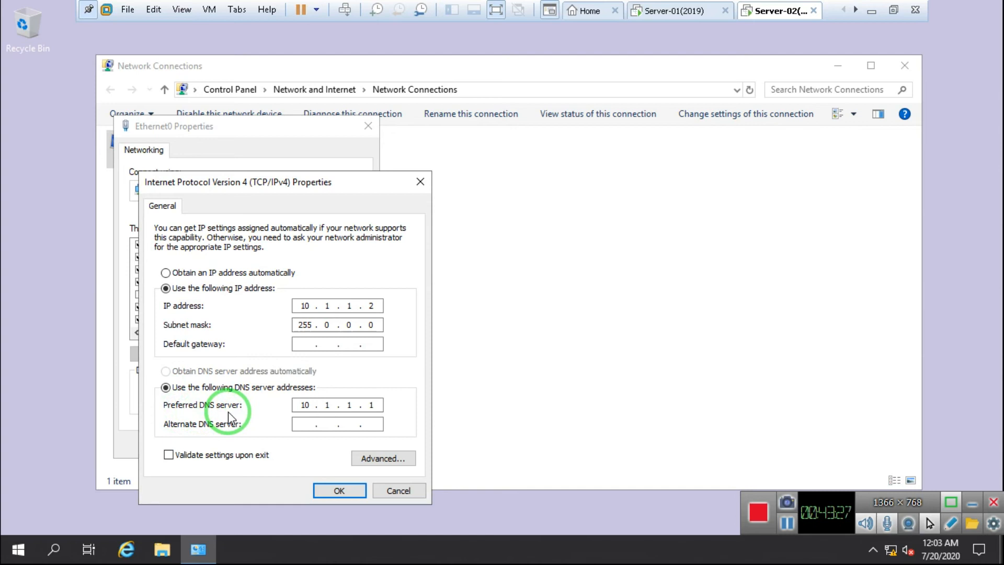
Step: Add 10.1.1.2 as Ethernet0's alternate DNS server, save it, and close the network windows
{"action": "left_click", "coordinate": [301, 423]}
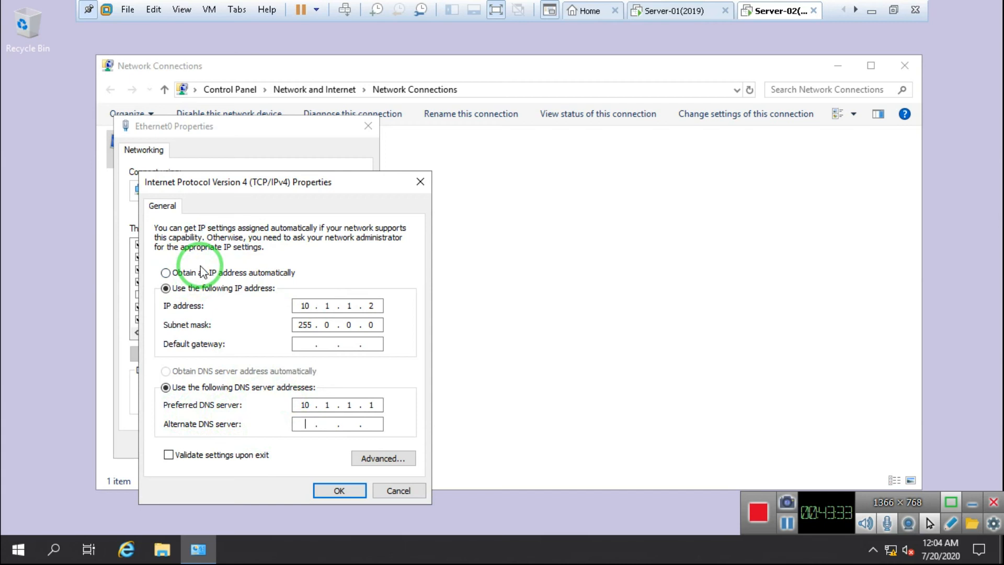
{"action": "type", "text": "10 . 1 "}
{"action": "type", "text": ".1.1.2"}
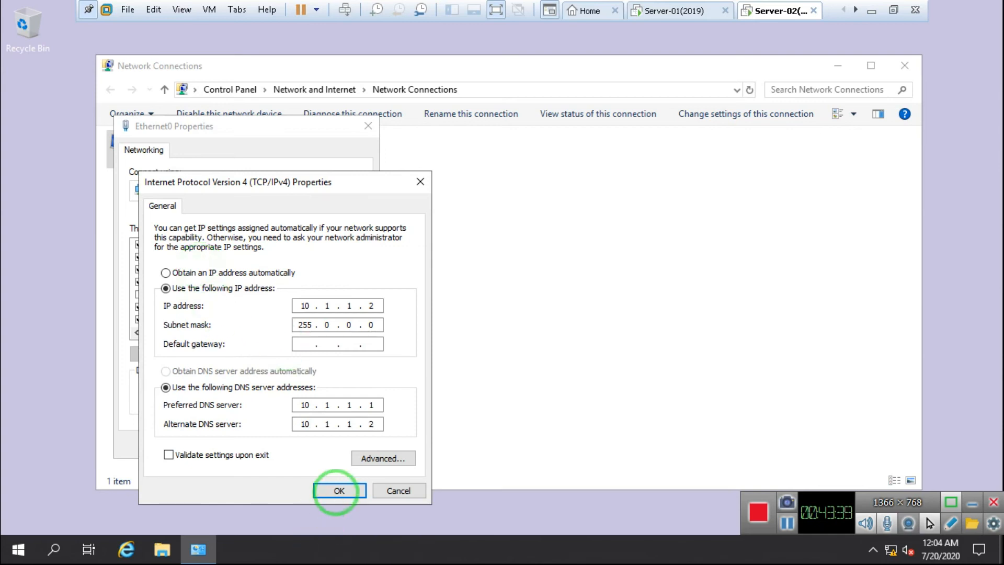
{"action": "left_click", "coordinate": [355, 460]}
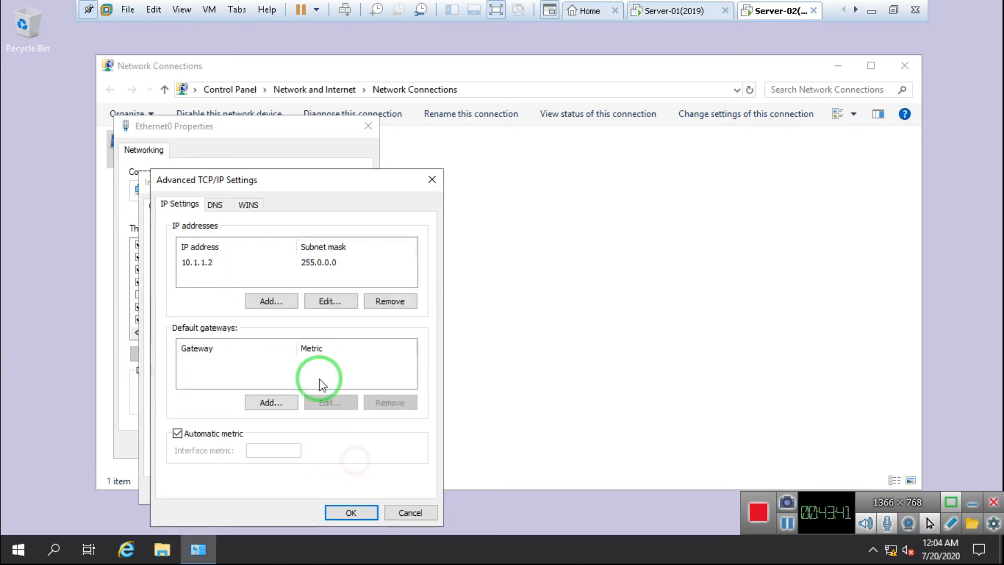
{"action": "left_click", "coordinate": [215, 204]}
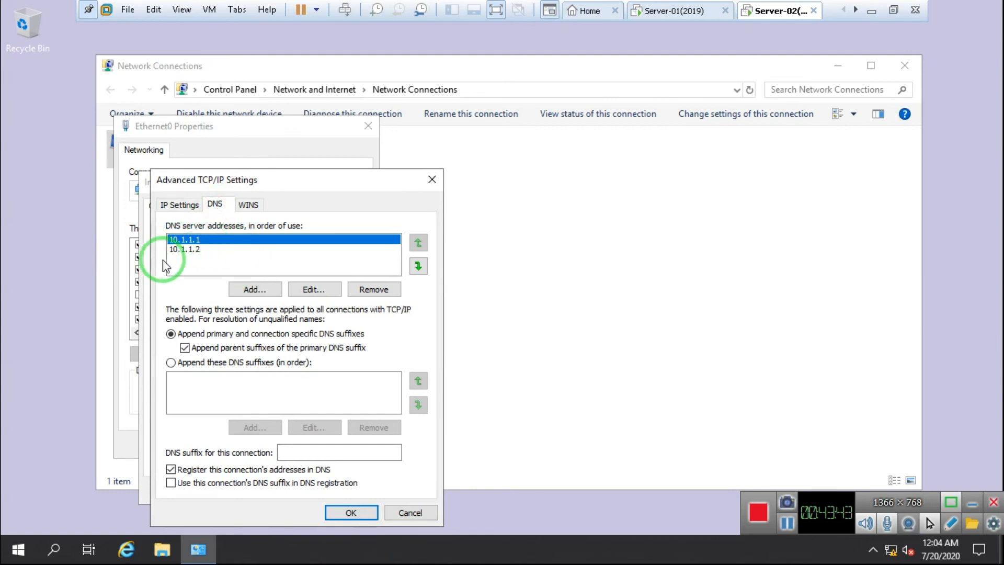
{"action": "left_click", "coordinate": [181, 207]}
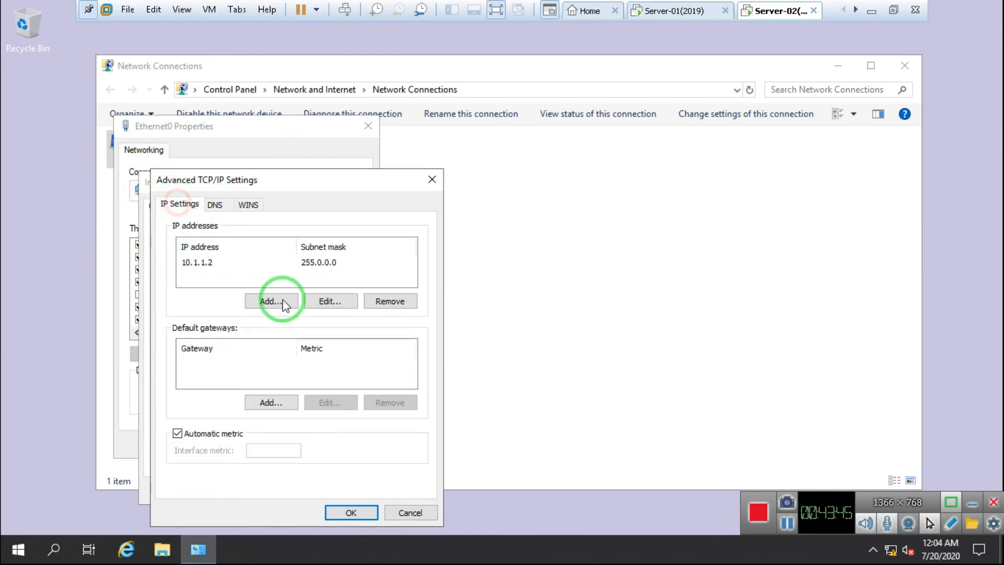
{"action": "left_click", "coordinate": [402, 512]}
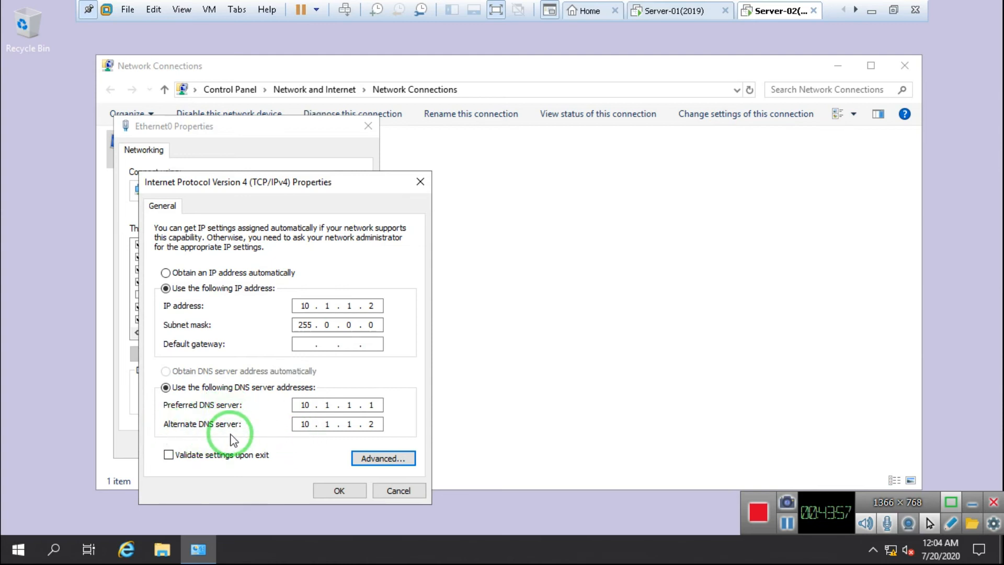
{"action": "left_click", "coordinate": [337, 490]}
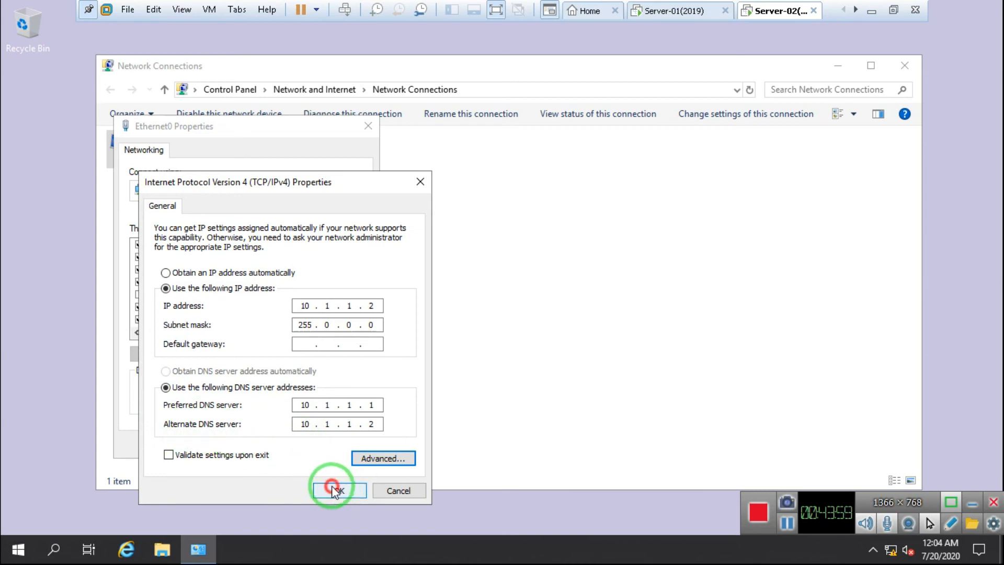
{"action": "left_click", "coordinate": [285, 445]}
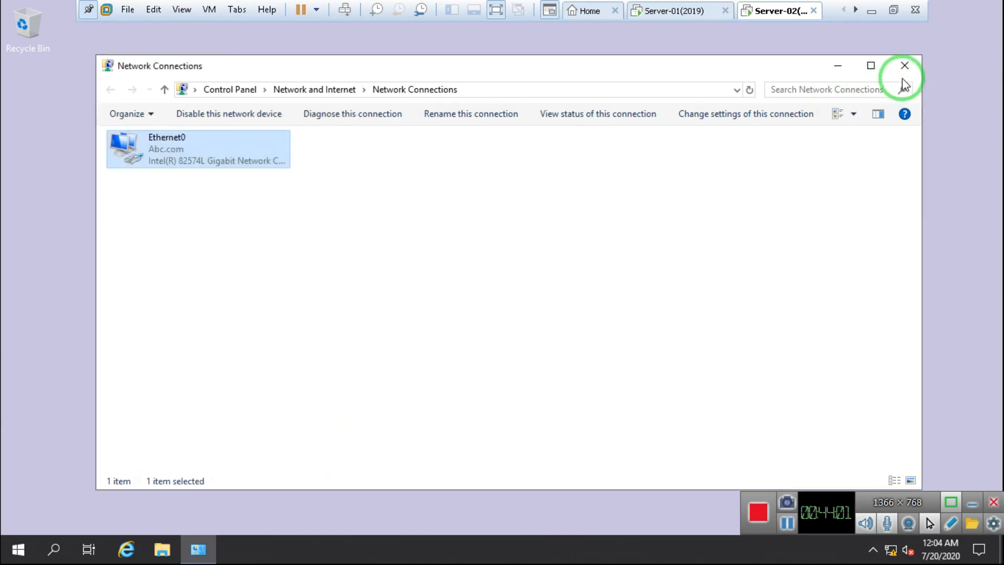
{"action": "left_click", "coordinate": [904, 73]}
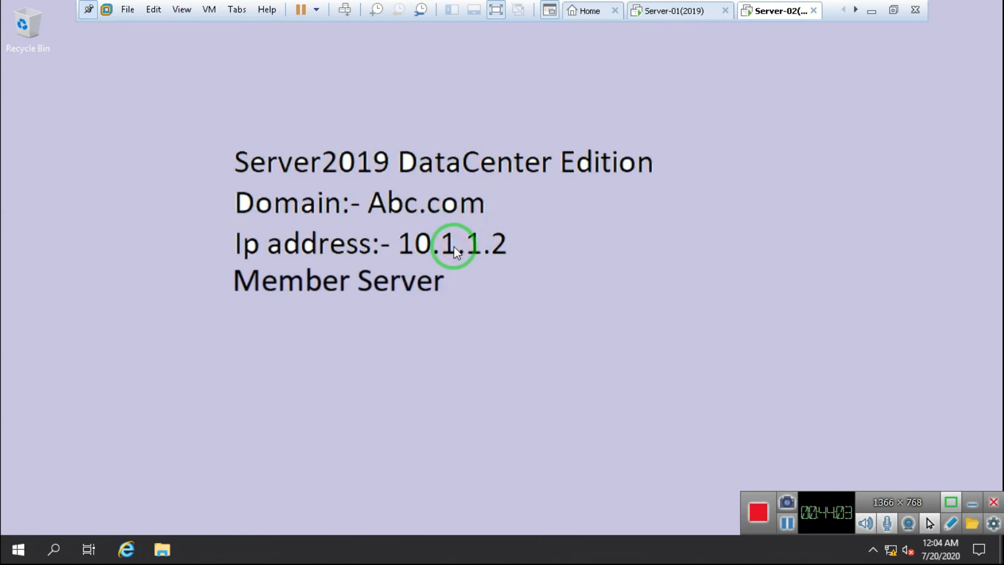
{"action": "key", "text": "super+r"}
{"action": "type", "text": "cmd"}
{"action": "key", "text": "Return"}
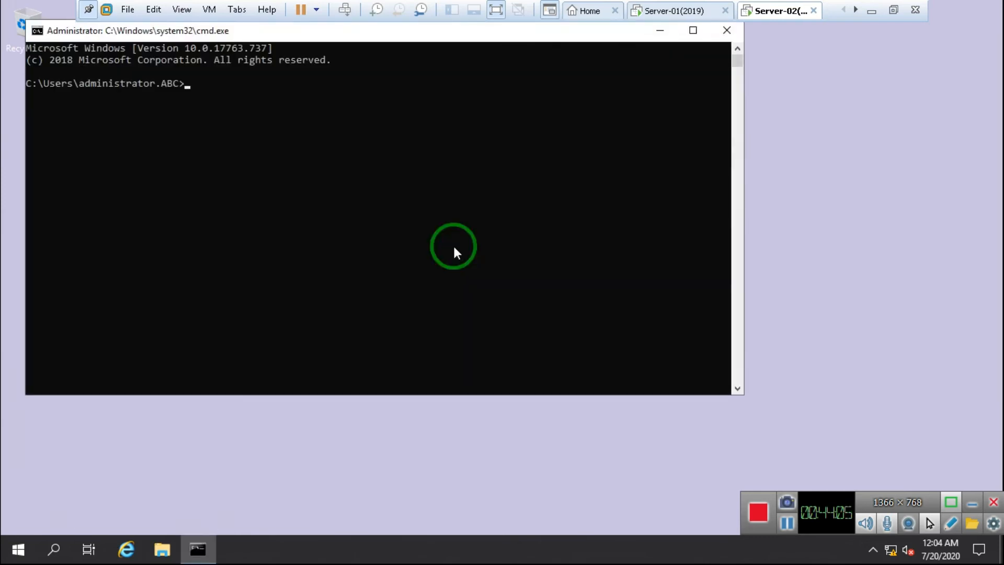
{"action": "type", "text": "ping Abc.com"}
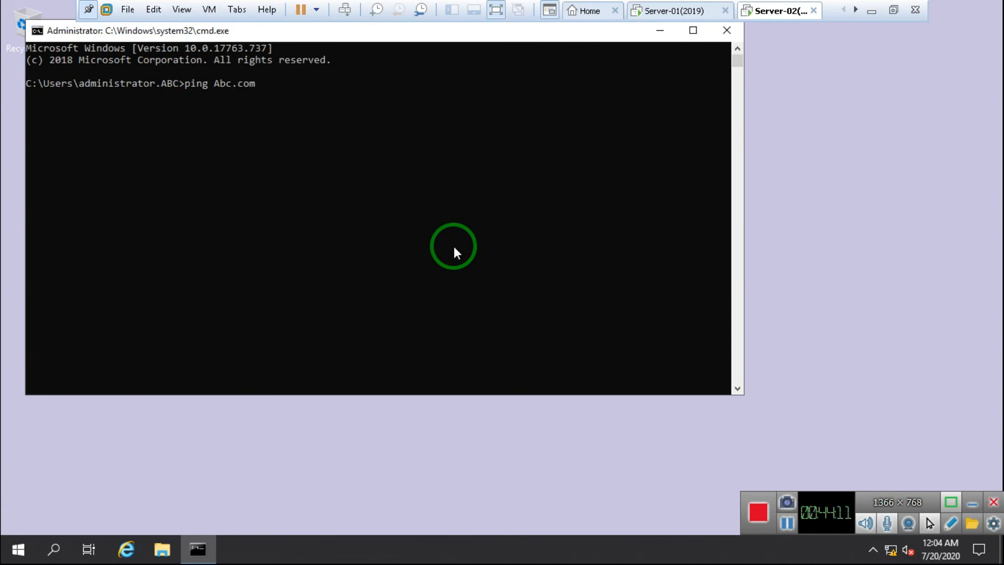
{"action": "key", "text": "Return"}
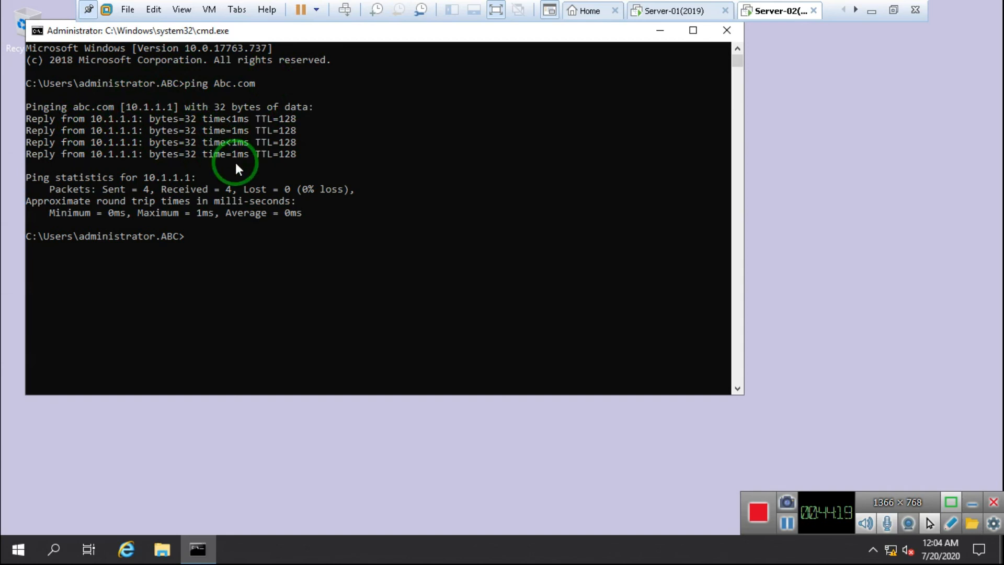
{"action": "left_click", "coordinate": [733, 36]}
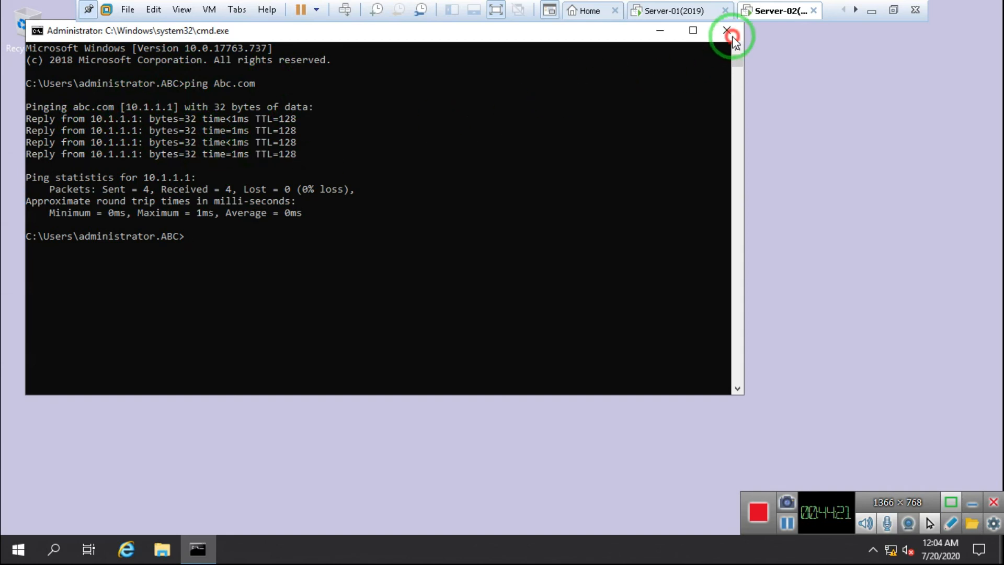
{"action": "right_click", "coordinate": [457, 181]}
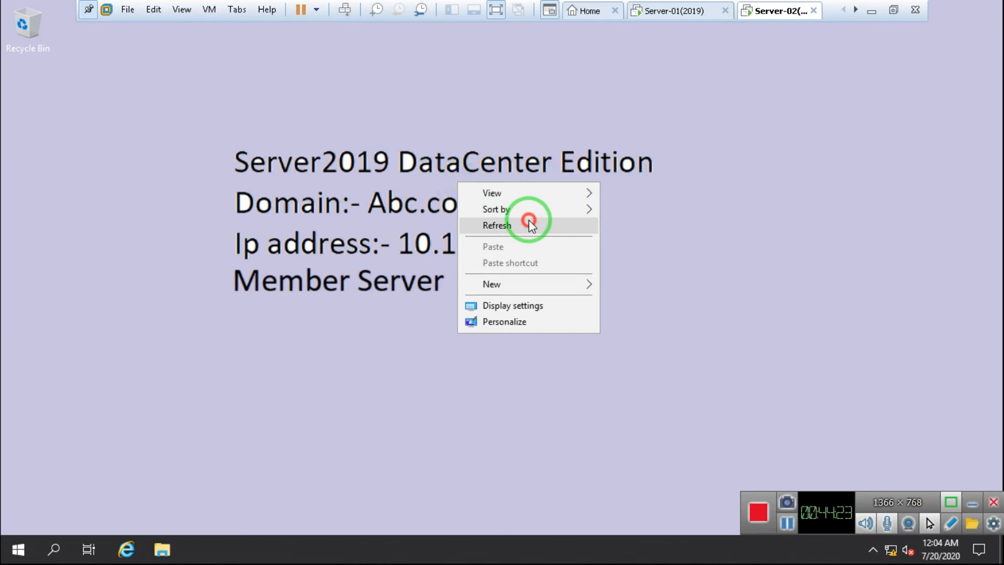
{"action": "left_click", "coordinate": [528, 224]}
{"action": "right_click", "coordinate": [493, 187]}
{"action": "left_click", "coordinate": [568, 228]}
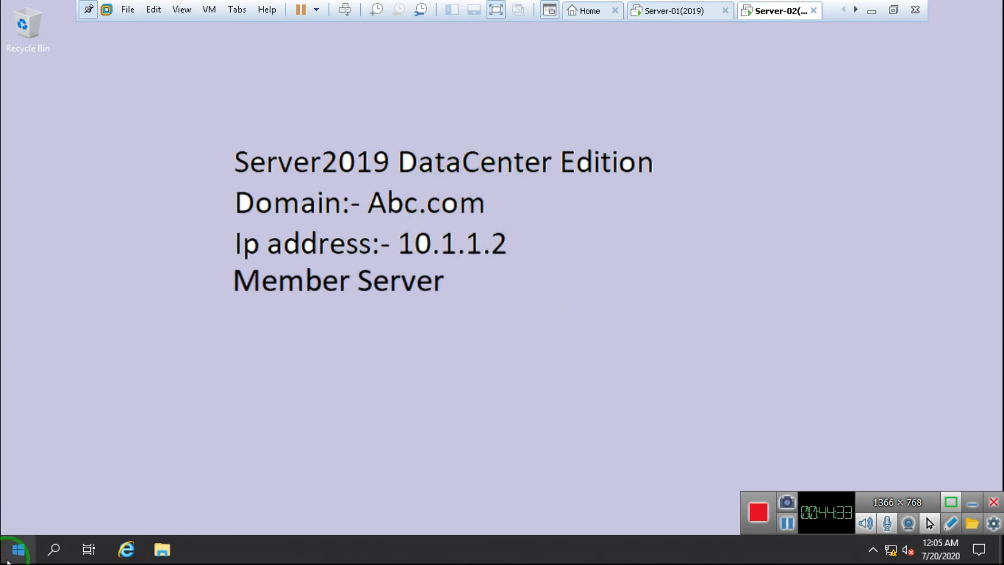
Step: Launch Server Manager and start Add Roles and Features, keeping defaults through destination MemberServer.Abc.com
{"action": "left_click", "coordinate": [17, 547]}
{"action": "left_click", "coordinate": [287, 158]}
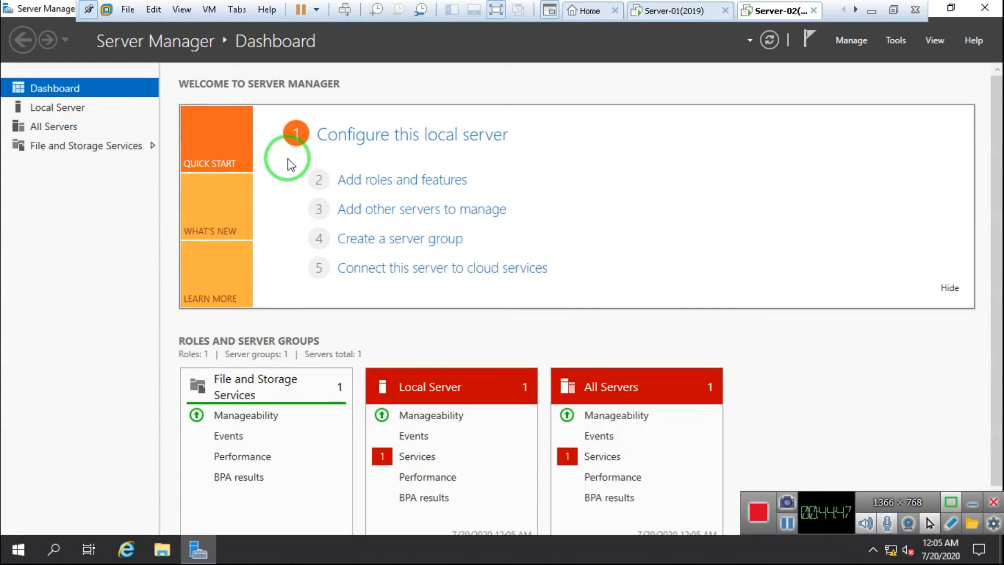
{"action": "left_click", "coordinate": [441, 186]}
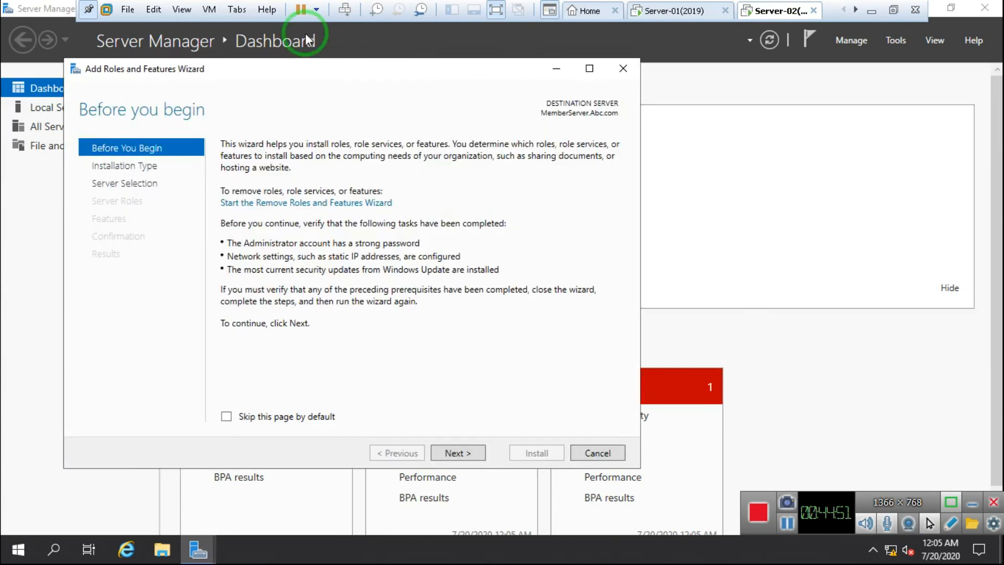
{"action": "left_click_drag", "start_coordinate": [324, 73], "coordinate": [345, 59]}
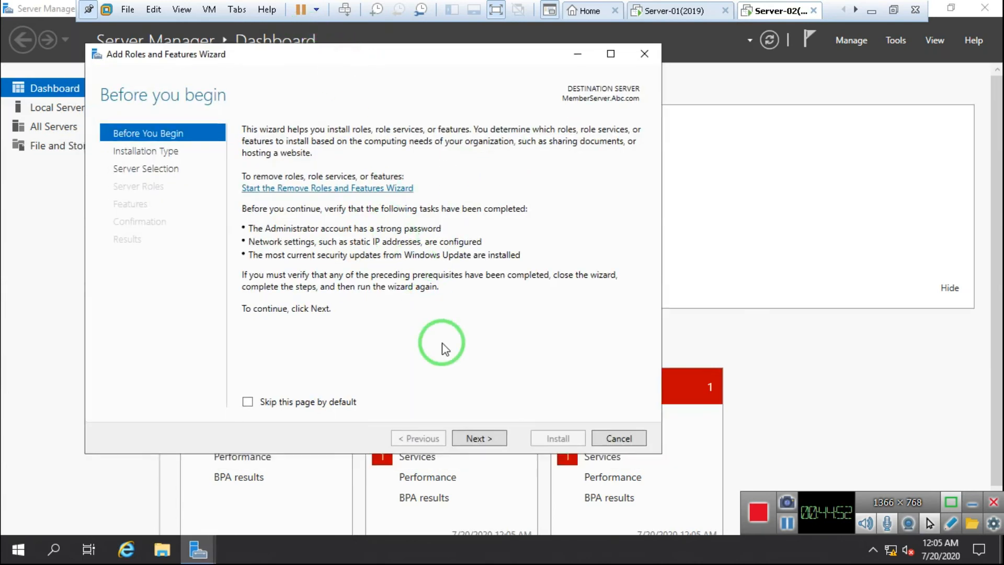
{"action": "left_click", "coordinate": [473, 438]}
{"action": "left_click", "coordinate": [473, 438]}
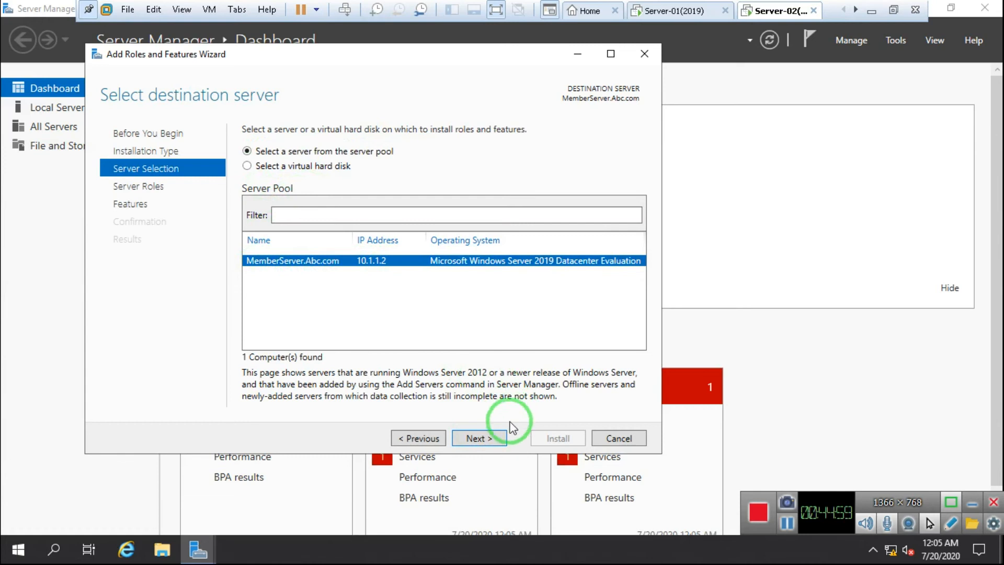
{"action": "left_click", "coordinate": [472, 438]}
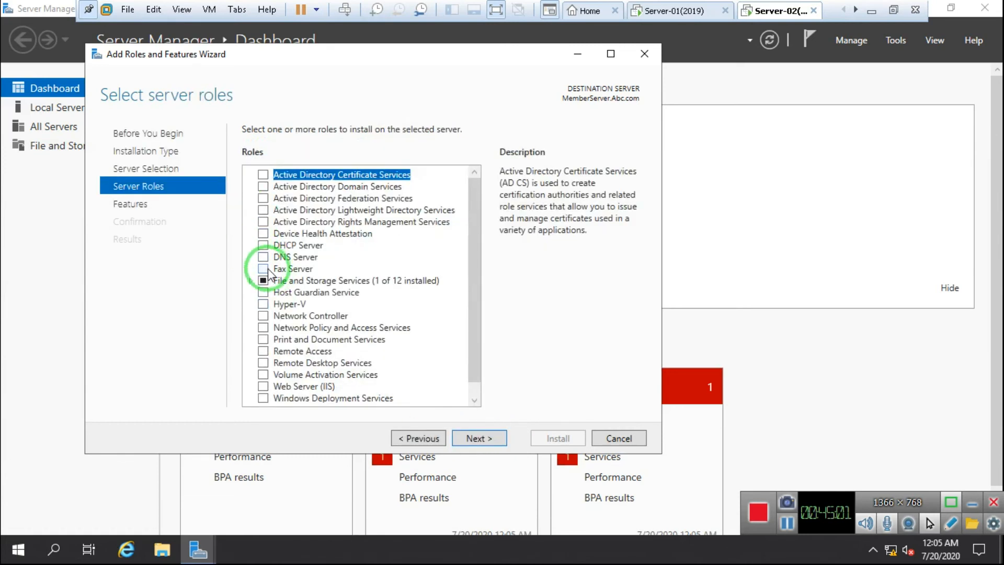
Step: Select the DNS Server role with its required features, allow automatic restart, and begin installing
{"action": "left_click", "coordinate": [263, 258]}
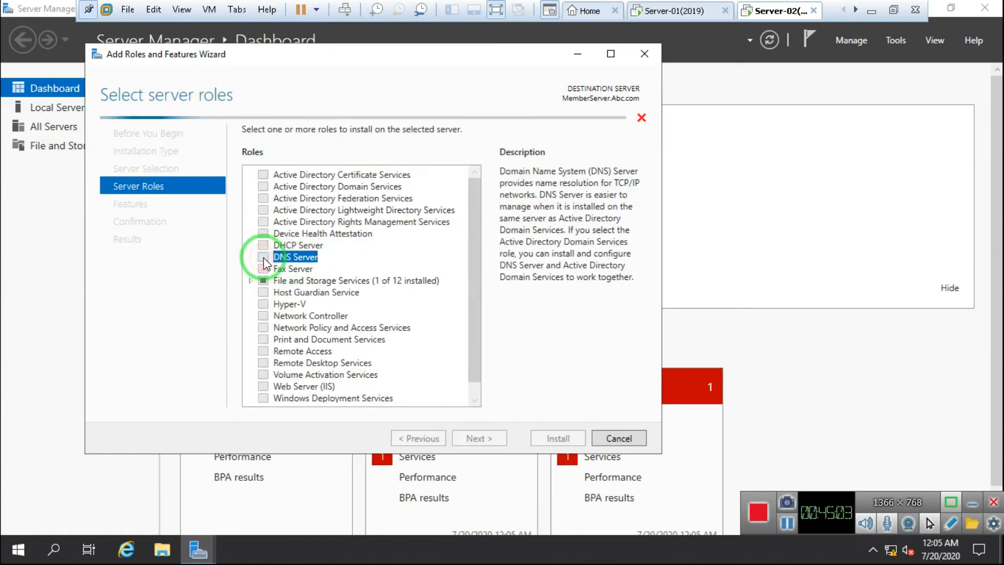
{"action": "left_click", "coordinate": [416, 372]}
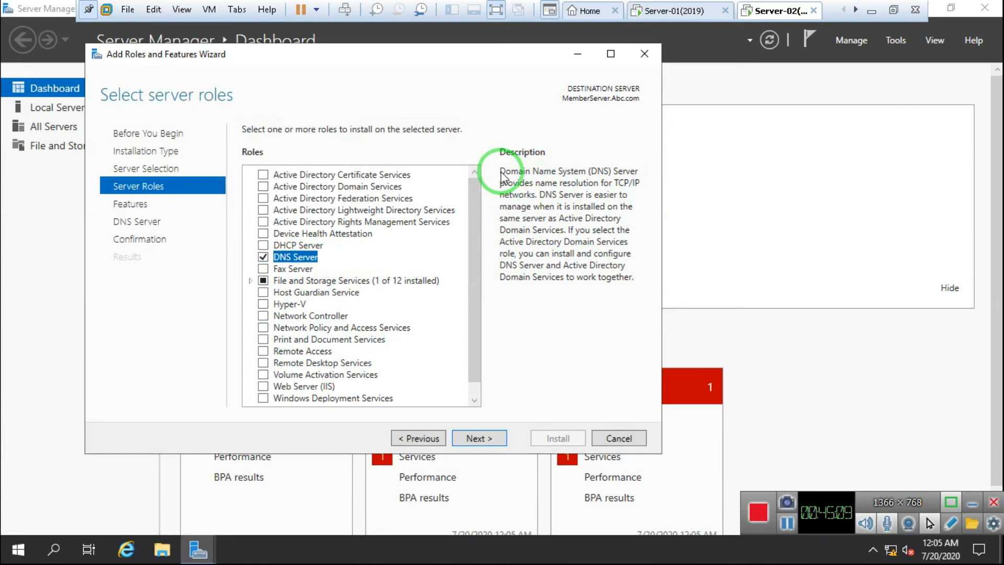
{"action": "left_click", "coordinate": [479, 442]}
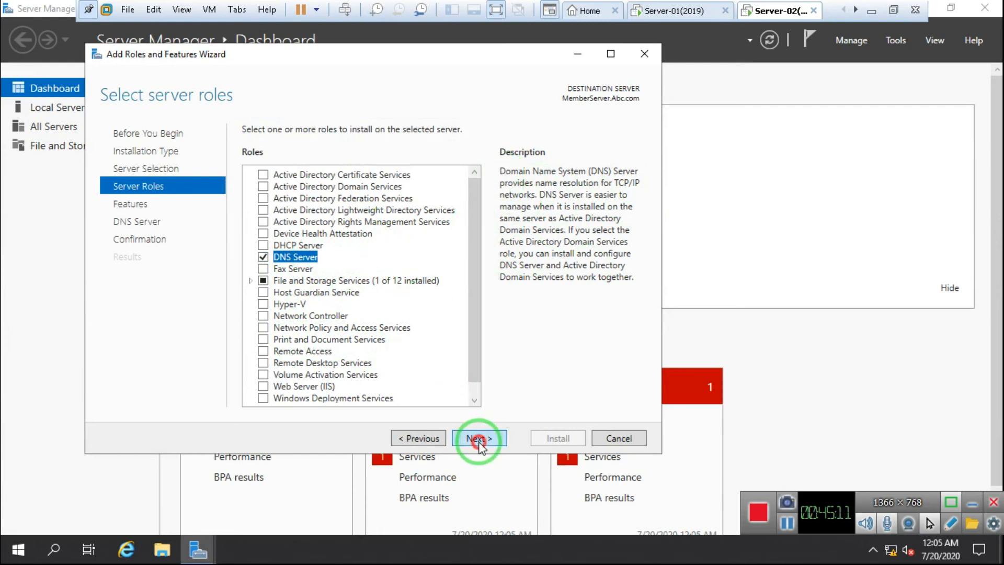
{"action": "left_click", "coordinate": [478, 441]}
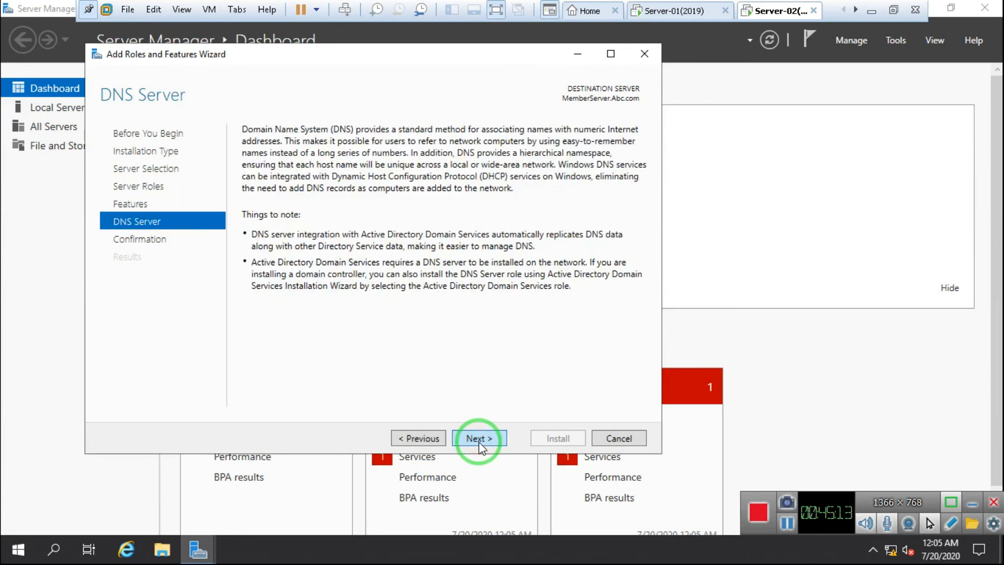
{"action": "left_click", "coordinate": [478, 440]}
{"action": "left_click", "coordinate": [246, 151]}
{"action": "left_click", "coordinate": [541, 326]}
{"action": "left_click", "coordinate": [555, 440]}
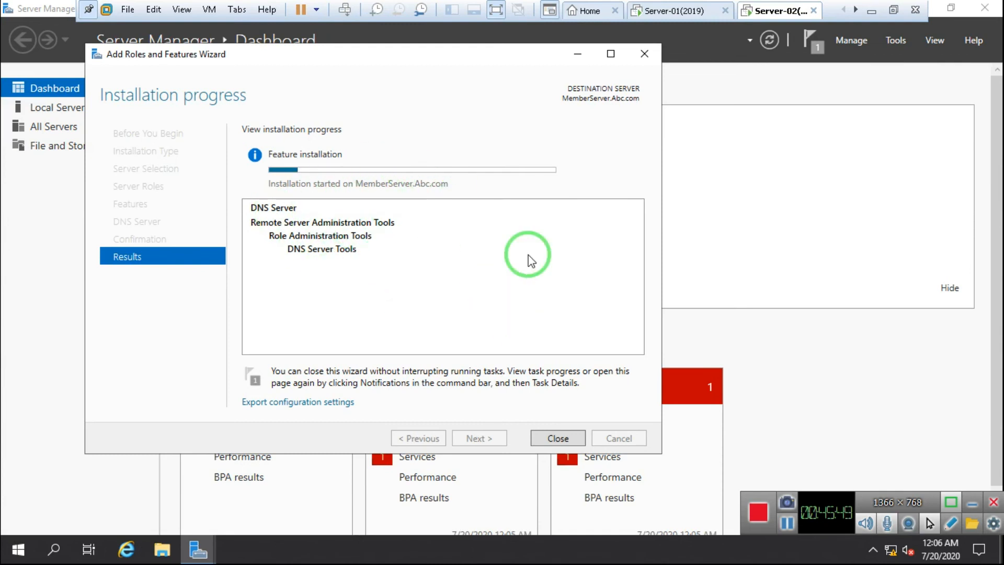
Step: Move the wizard aside, wait for the DNS Server installation to succeed, then close the wizard
{"action": "left_click", "coordinate": [337, 60]}
{"action": "left_click_drag", "start_coordinate": [338, 60], "coordinate": [414, 83]}
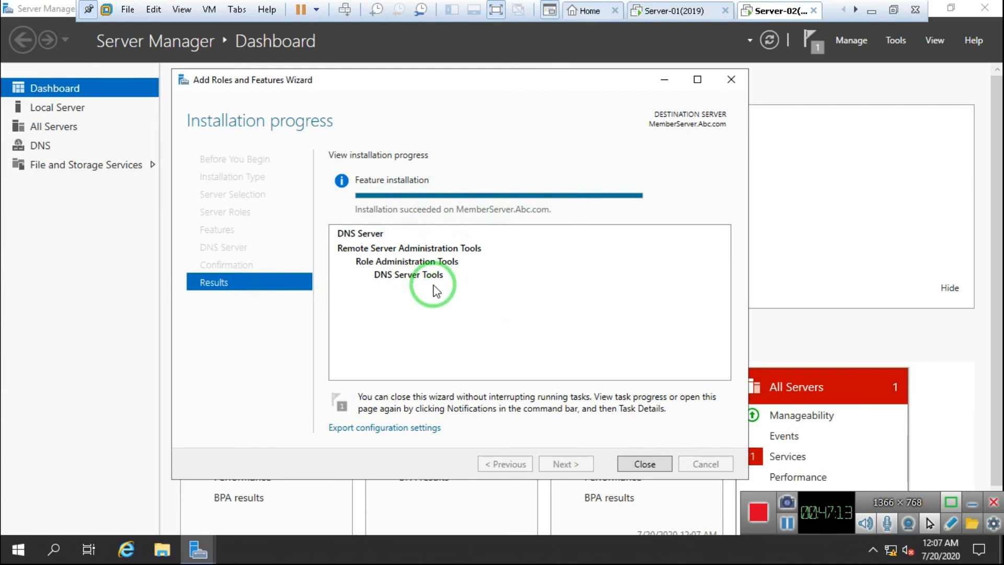
{"action": "left_click", "coordinate": [635, 464]}
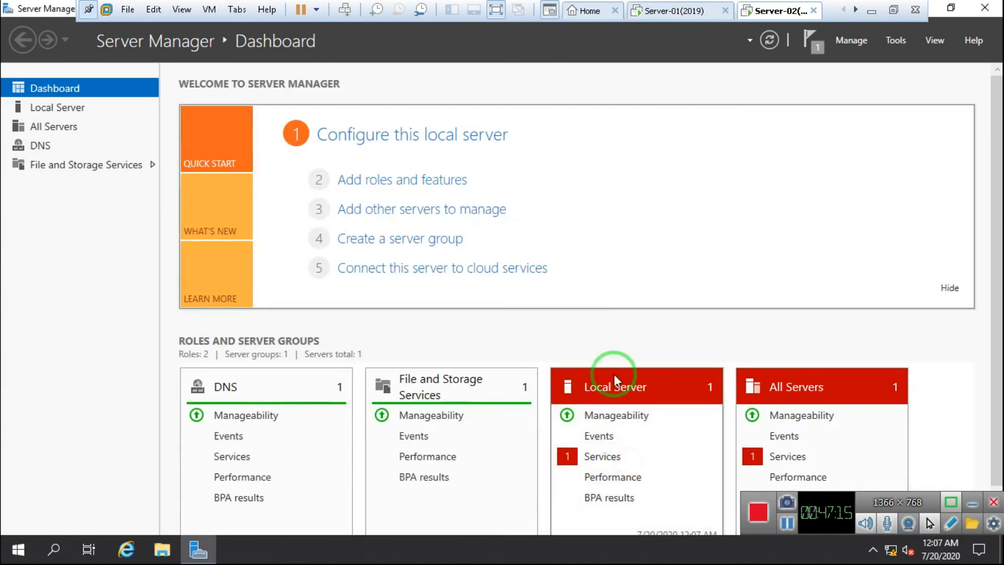
Step: Close Server Manager, launch DNS from Windows Administrative Tools, then close it again
{"action": "left_click", "coordinate": [984, 7]}
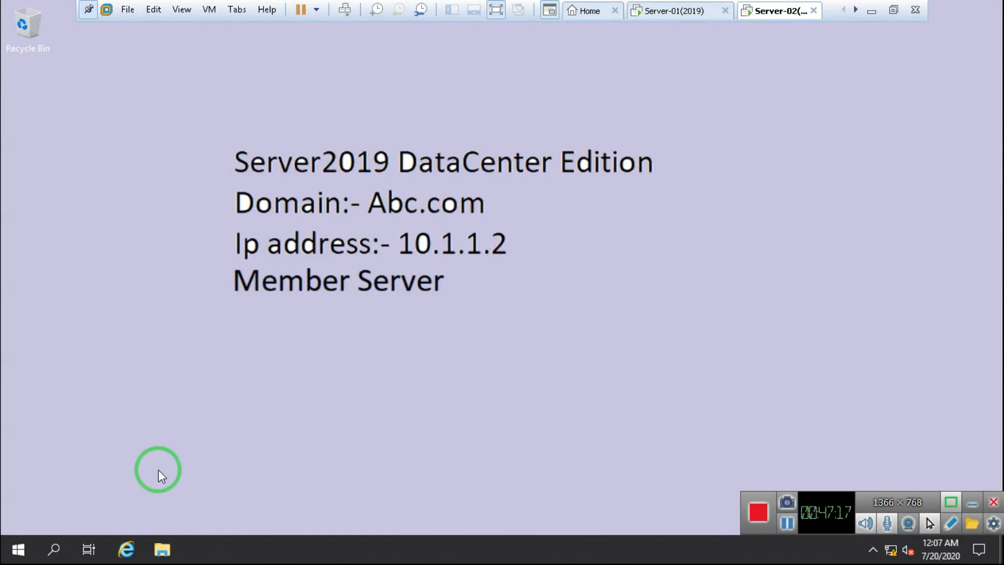
{"action": "left_click", "coordinate": [19, 549]}
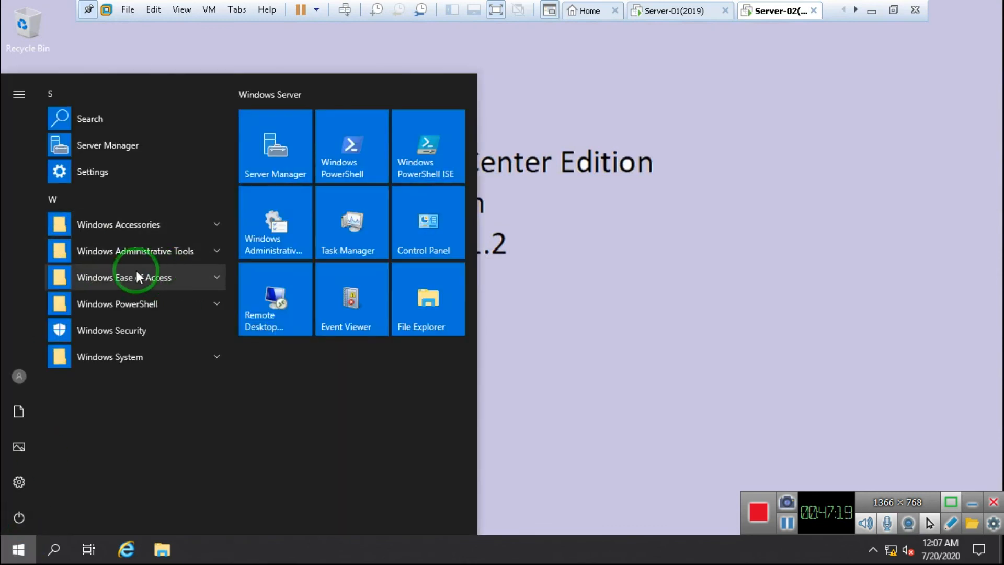
{"action": "left_click", "coordinate": [184, 252]}
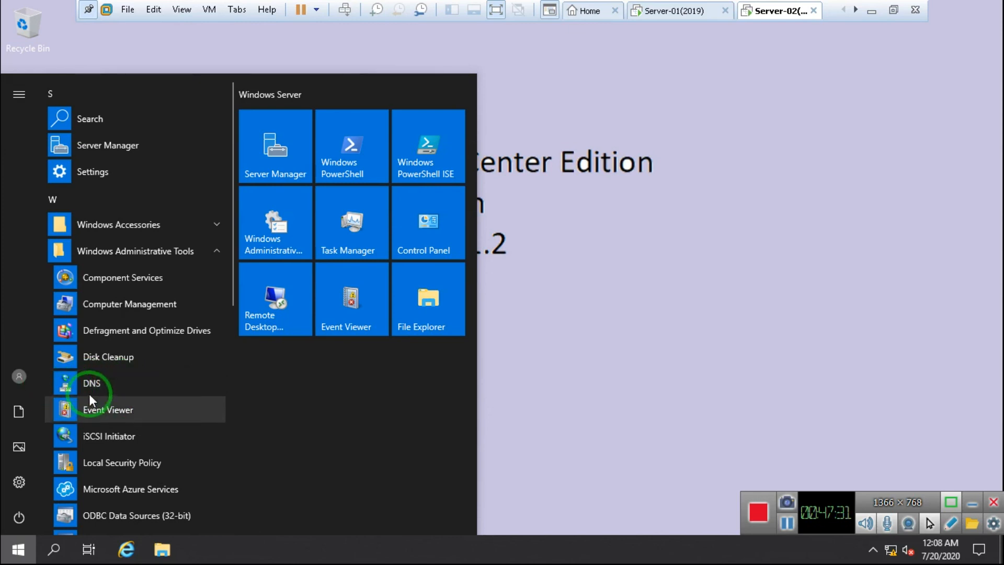
{"action": "left_click", "coordinate": [117, 388]}
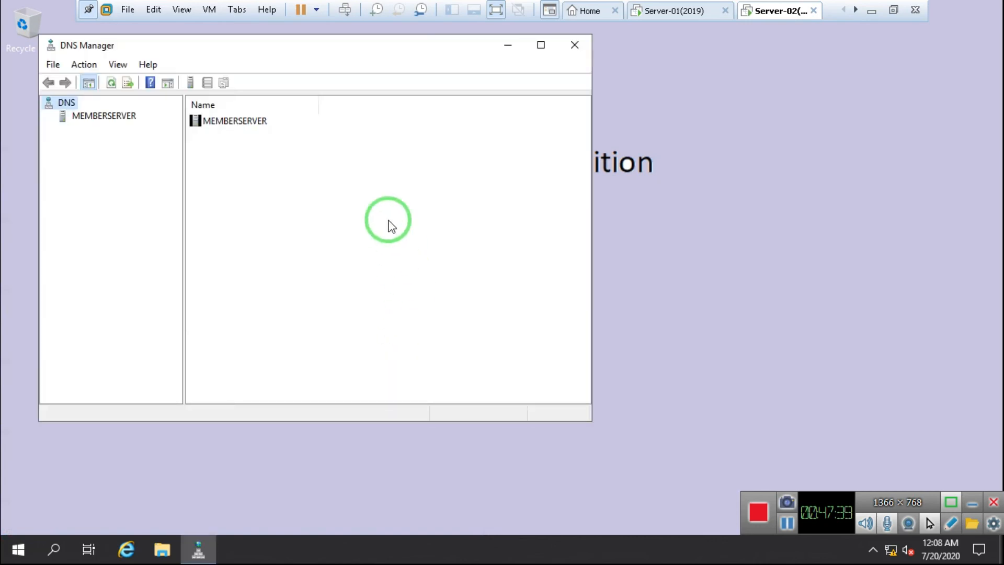
{"action": "left_click", "coordinate": [584, 51]}
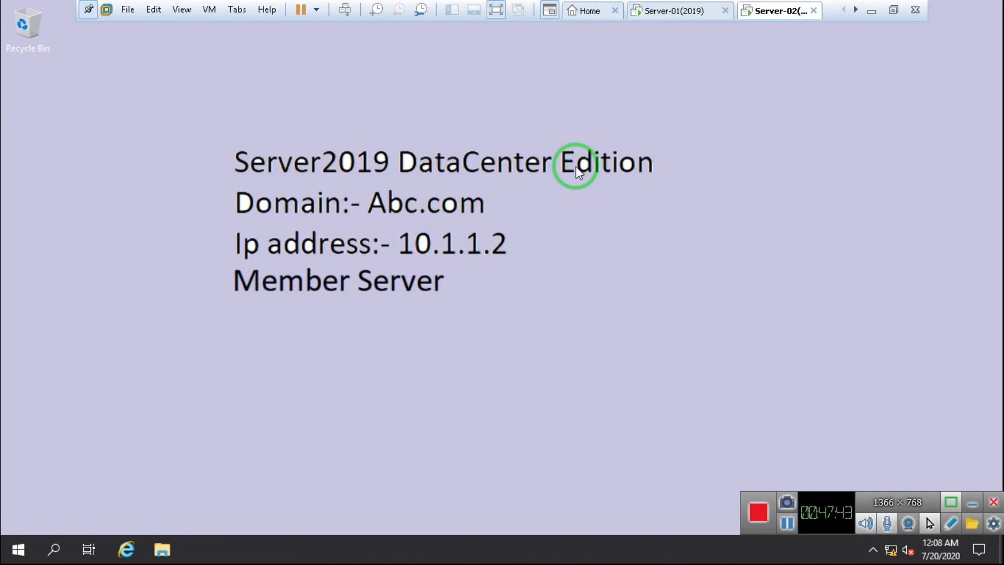
Step: Run dnsmgmt.msc from the Run box and maximize DNS Manager showing MEMBERSERVER
{"action": "key", "text": "super+r"}
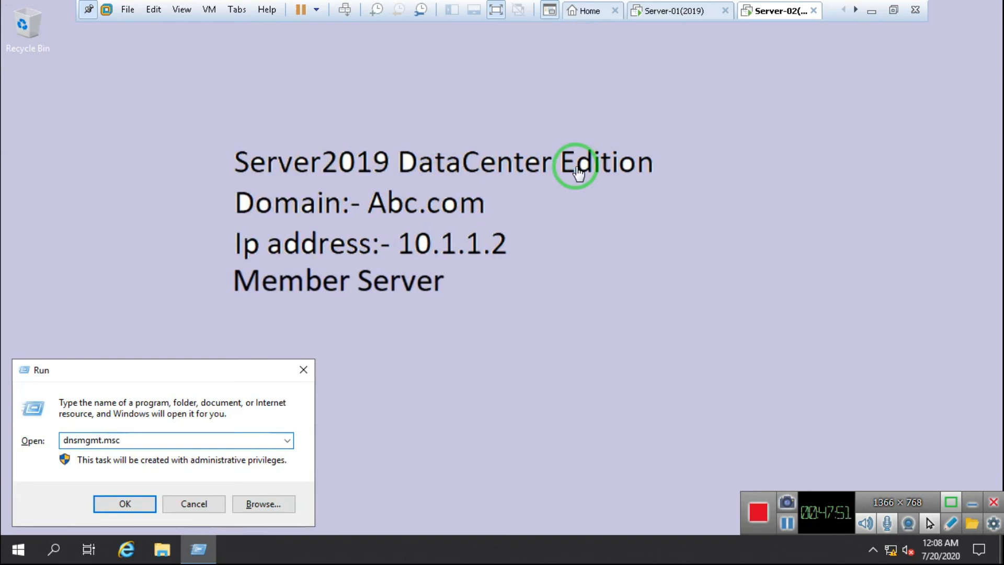
{"action": "left_click", "coordinate": [125, 503]}
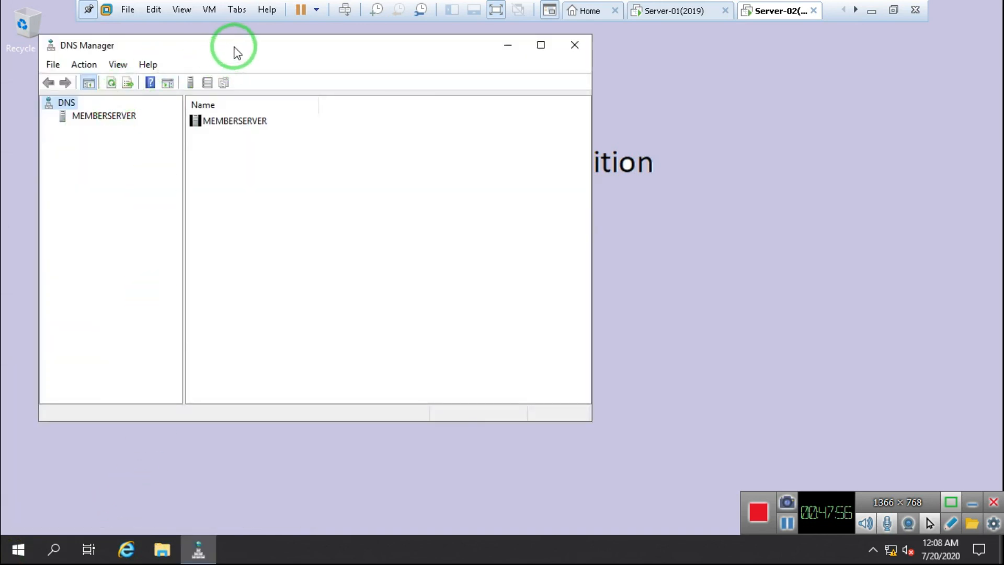
{"action": "left_click_drag", "start_coordinate": [234, 52], "coordinate": [314, 44]}
{"action": "double_click", "coordinate": [314, 44]}
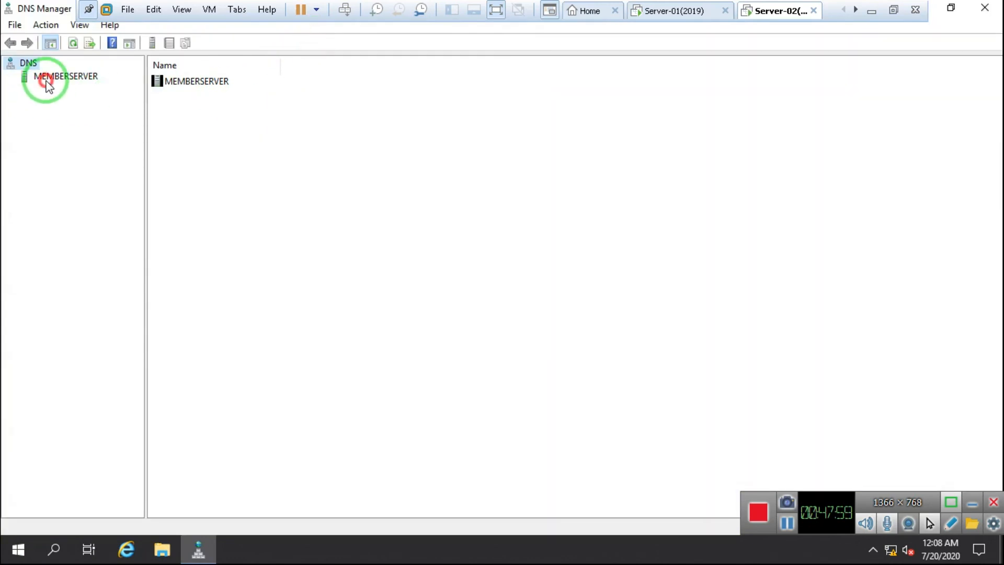
Step: Expand MEMBERSERVER and select its empty Forward Lookup Zones folder
{"action": "left_click", "coordinate": [42, 78]}
{"action": "left_click", "coordinate": [11, 77]}
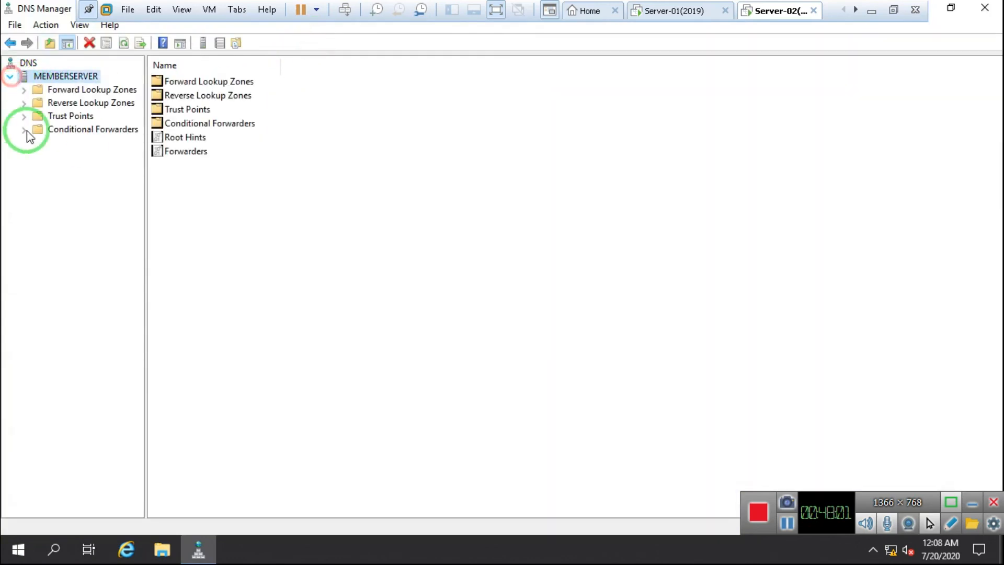
{"action": "left_click", "coordinate": [64, 92]}
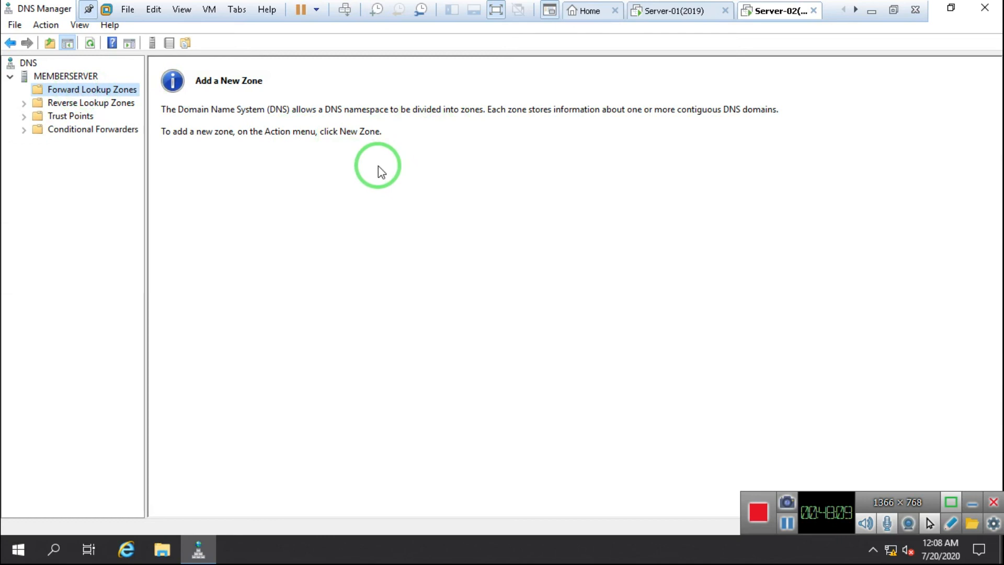
Step: Review the Abc.com zone records on Server-01, then return to Server-02
{"action": "left_click", "coordinate": [671, 15]}
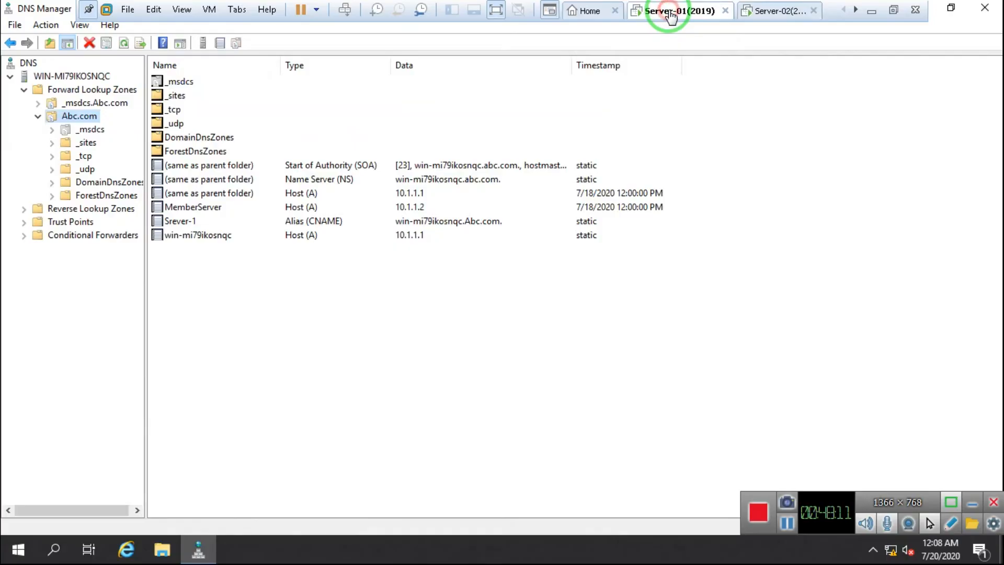
{"action": "left_click", "coordinate": [38, 116]}
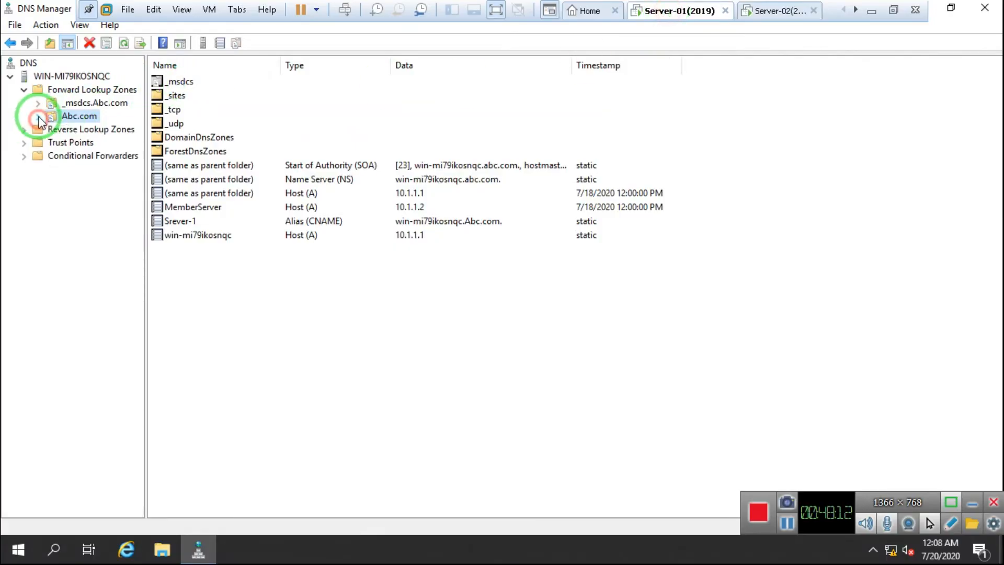
{"action": "left_click", "coordinate": [24, 89]}
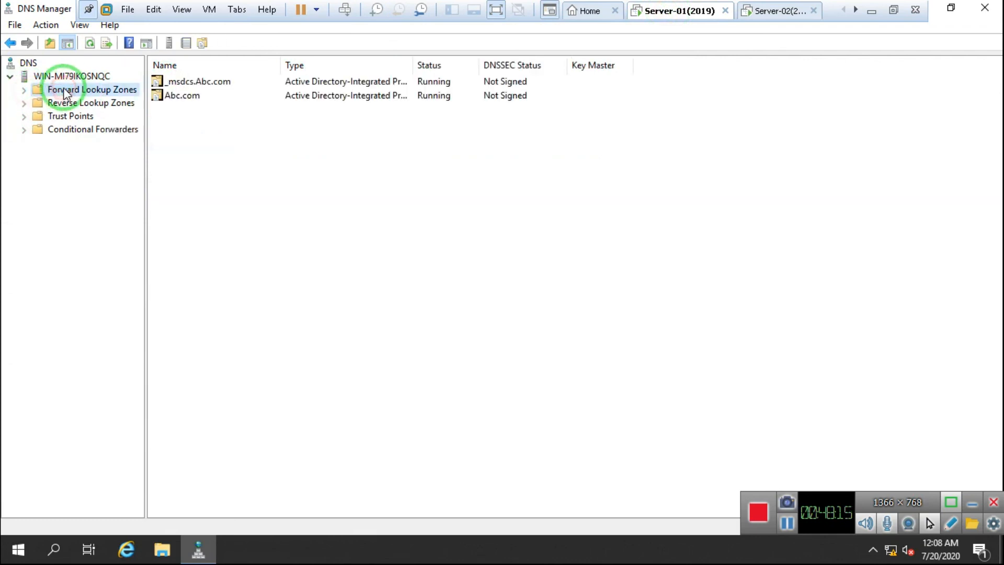
{"action": "left_click", "coordinate": [25, 90]}
{"action": "left_click", "coordinate": [78, 117]}
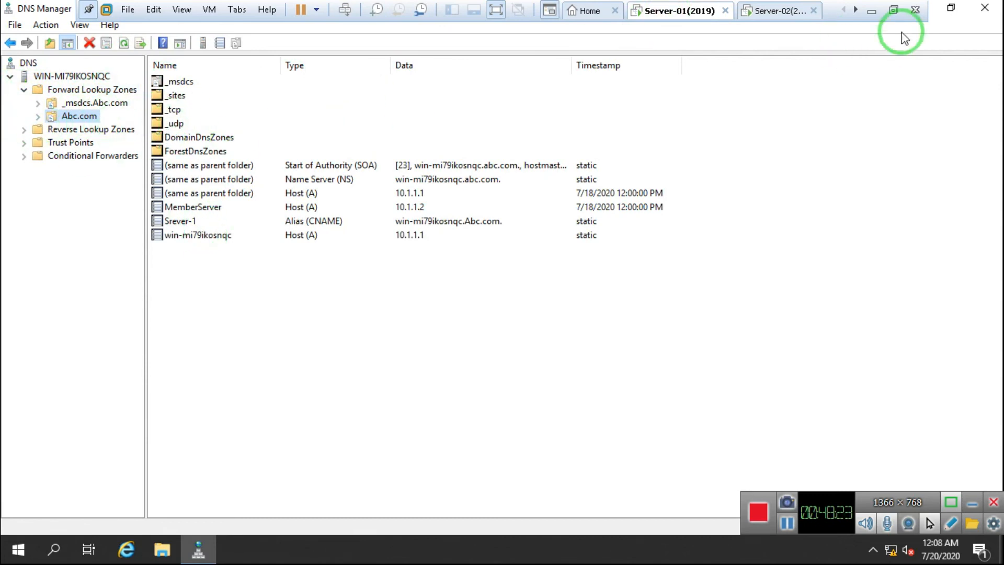
{"action": "left_click", "coordinate": [761, 11]}
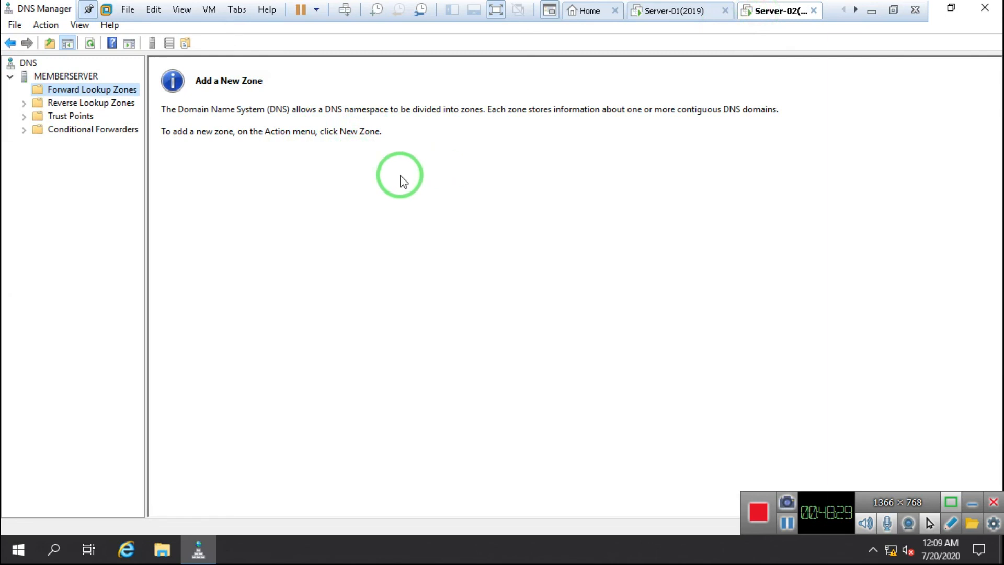
Step: Start the New Zone Wizard on Forward Lookup Zones and choose a Secondary zone
{"action": "right_click", "coordinate": [55, 90]}
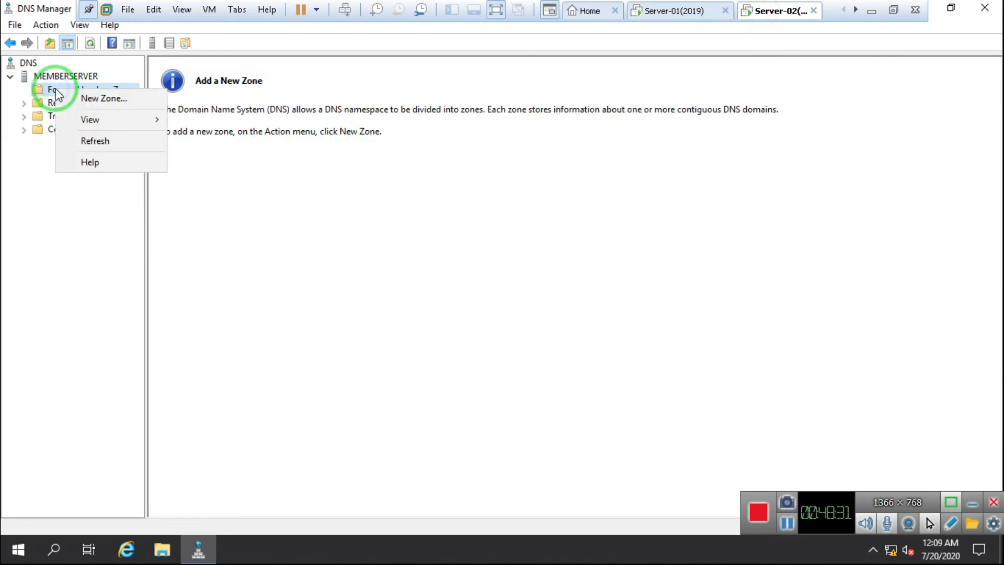
{"action": "left_click", "coordinate": [119, 100]}
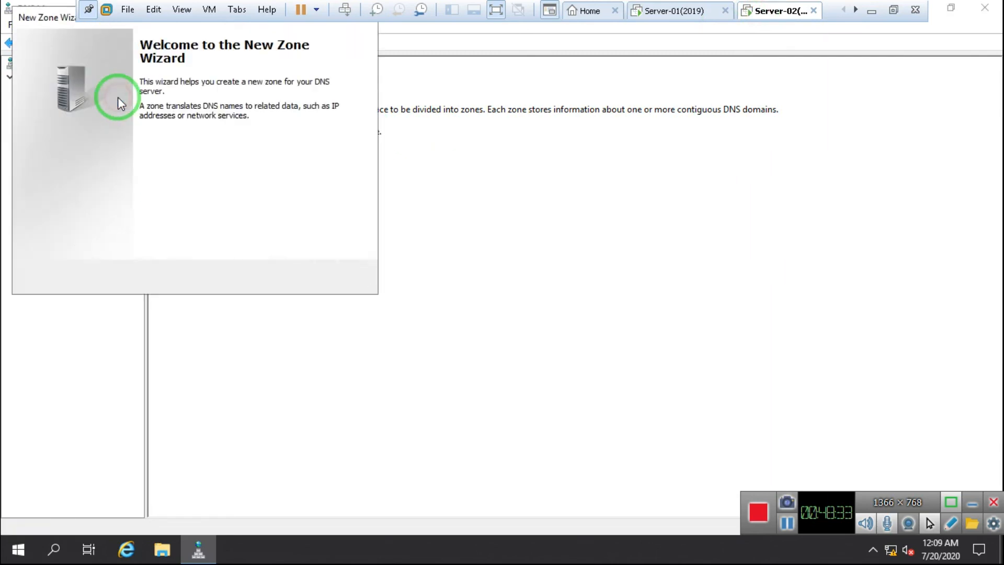
{"action": "left_click_drag", "start_coordinate": [56, 19], "coordinate": [214, 99]}
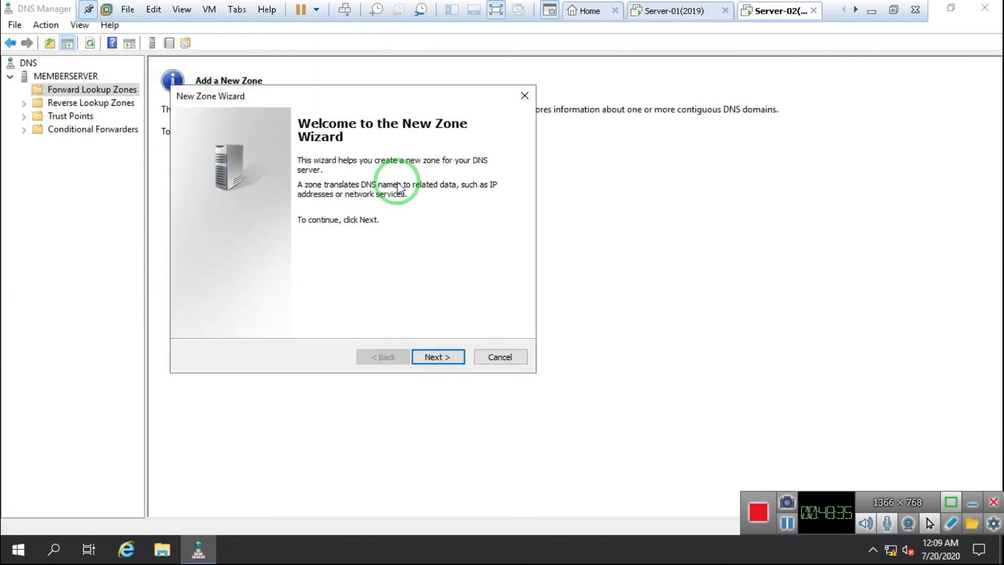
{"action": "left_click", "coordinate": [421, 357]}
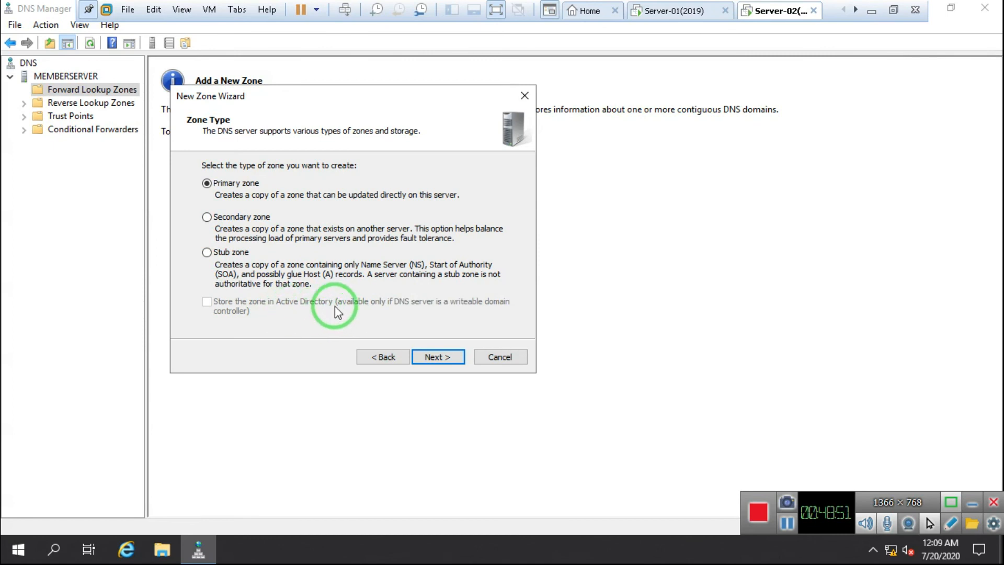
{"action": "left_click", "coordinate": [220, 220]}
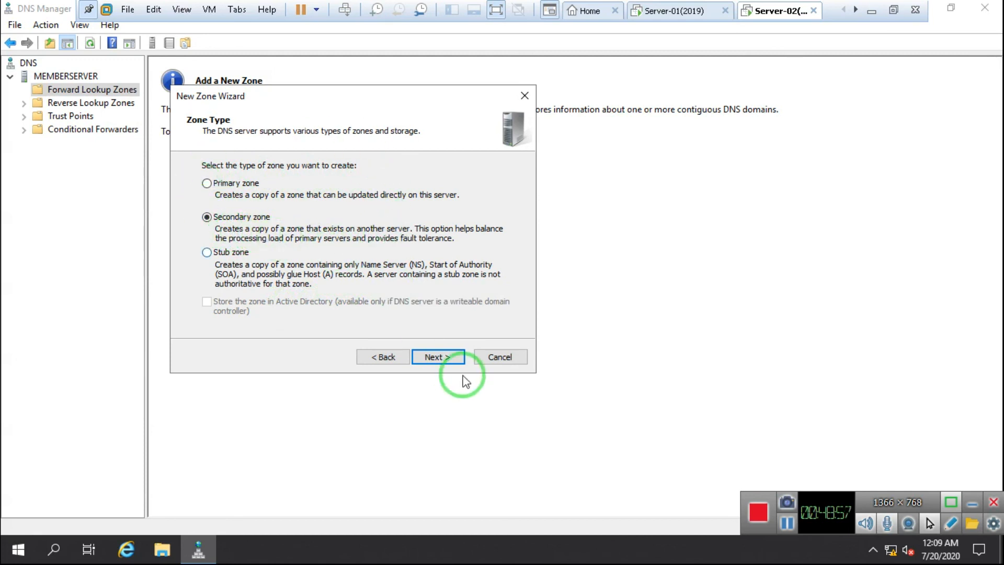
{"action": "left_click", "coordinate": [443, 358]}
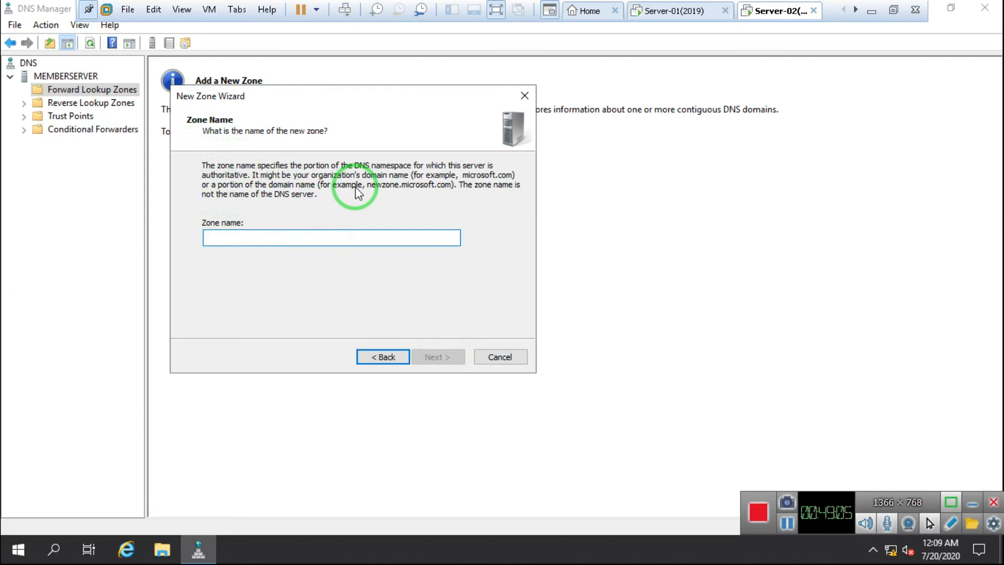
Step: Name the zone Abc.com, checking the original zone's type on Server-01 without changes
{"action": "type", "text": "Abc.com"}
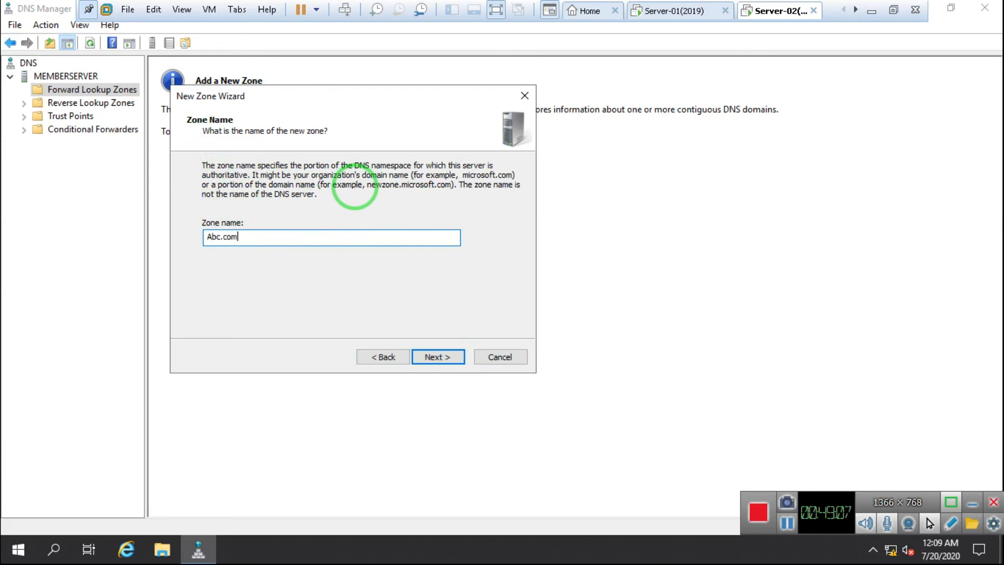
{"action": "left_click", "coordinate": [647, 11]}
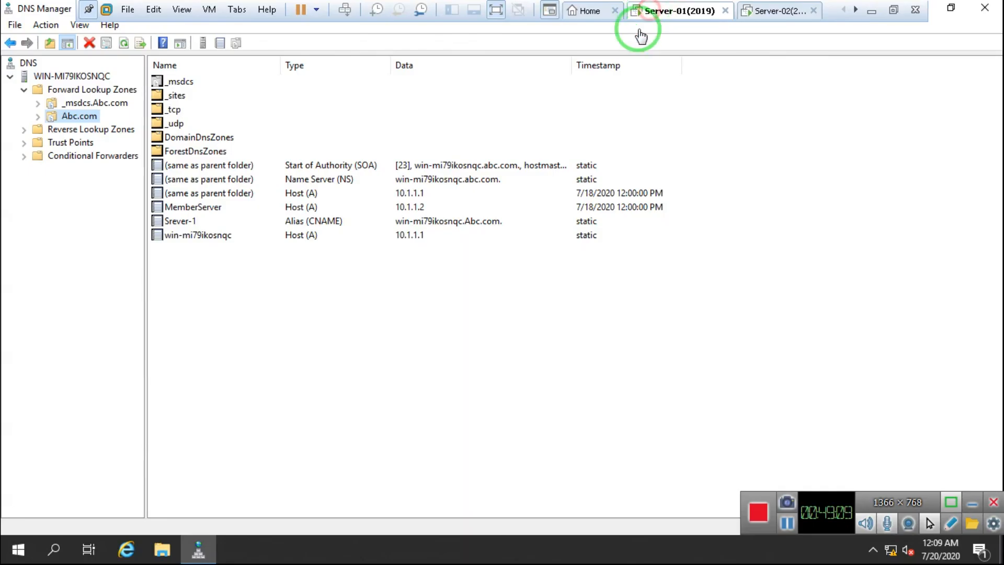
{"action": "right_click", "coordinate": [86, 121]}
{"action": "left_click", "coordinate": [151, 381]}
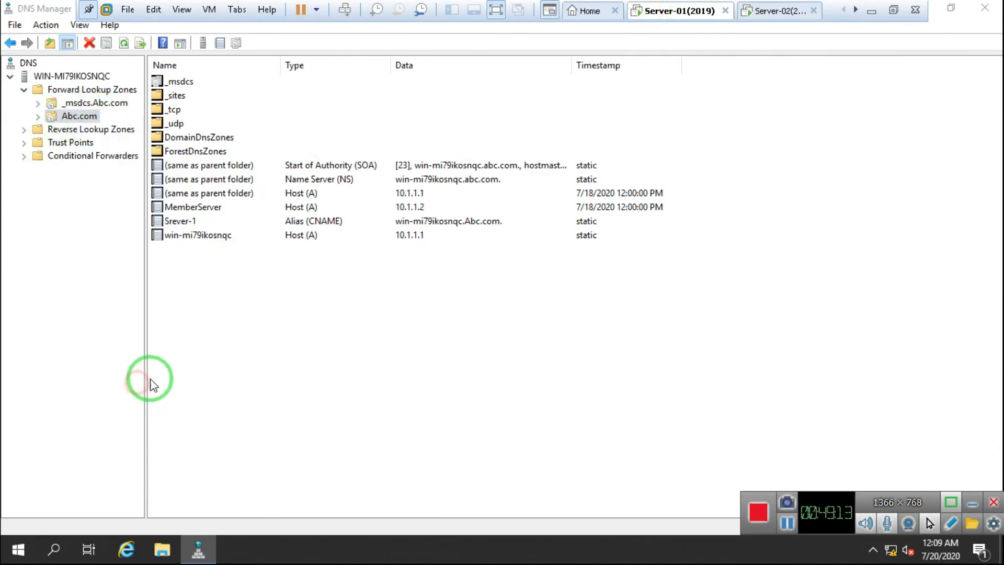
{"action": "left_click", "coordinate": [600, 179]}
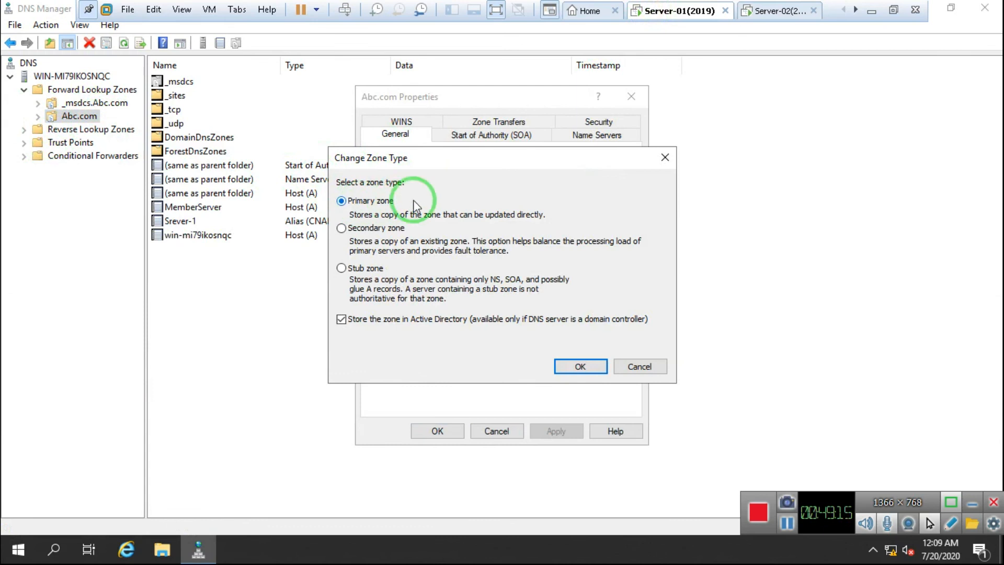
{"action": "left_click", "coordinate": [661, 156]}
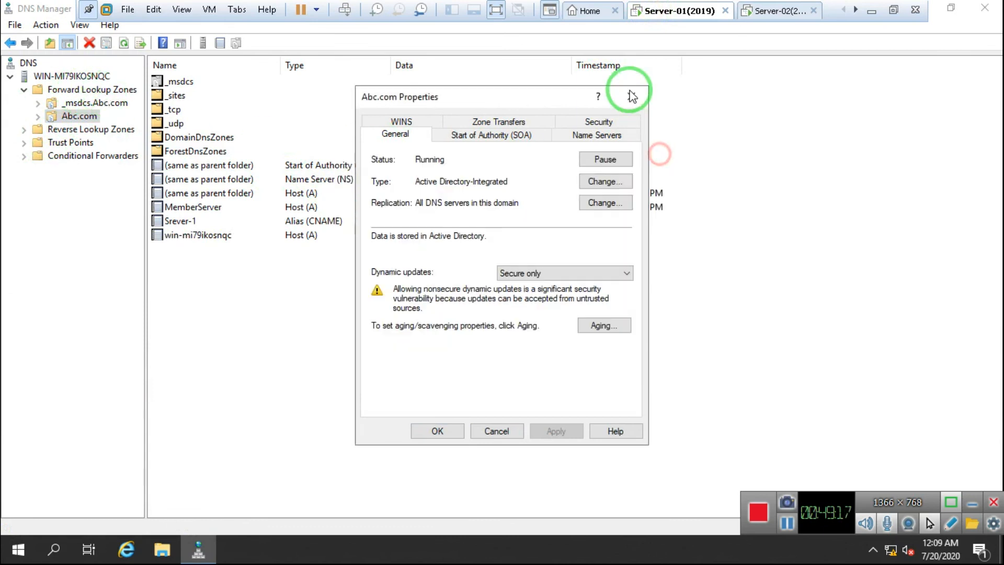
{"action": "left_click", "coordinate": [632, 96]}
{"action": "left_click", "coordinate": [763, 11]}
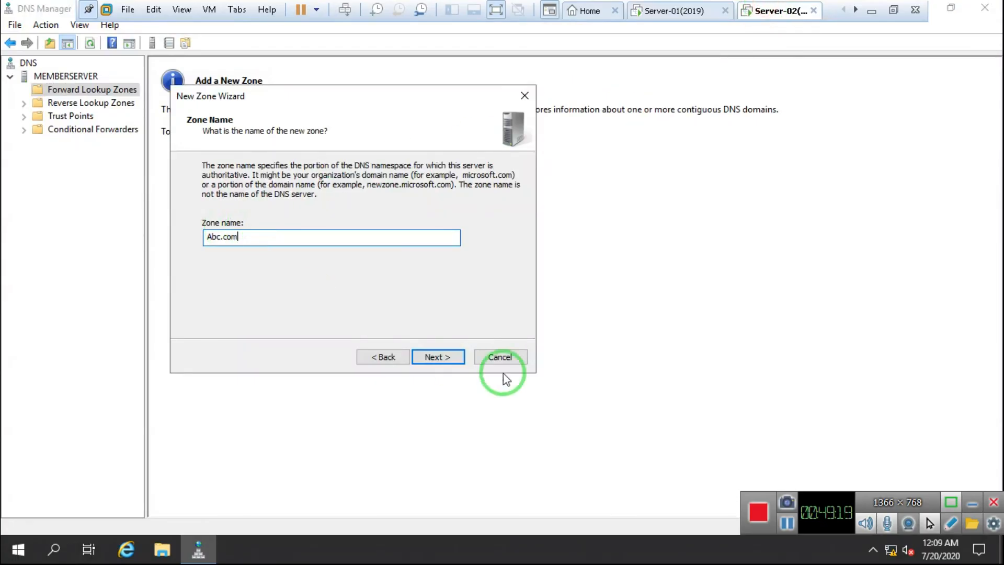
Step: Add 10.1.1.1 as the master server and advance to the settings summary
{"action": "left_click", "coordinate": [438, 356]}
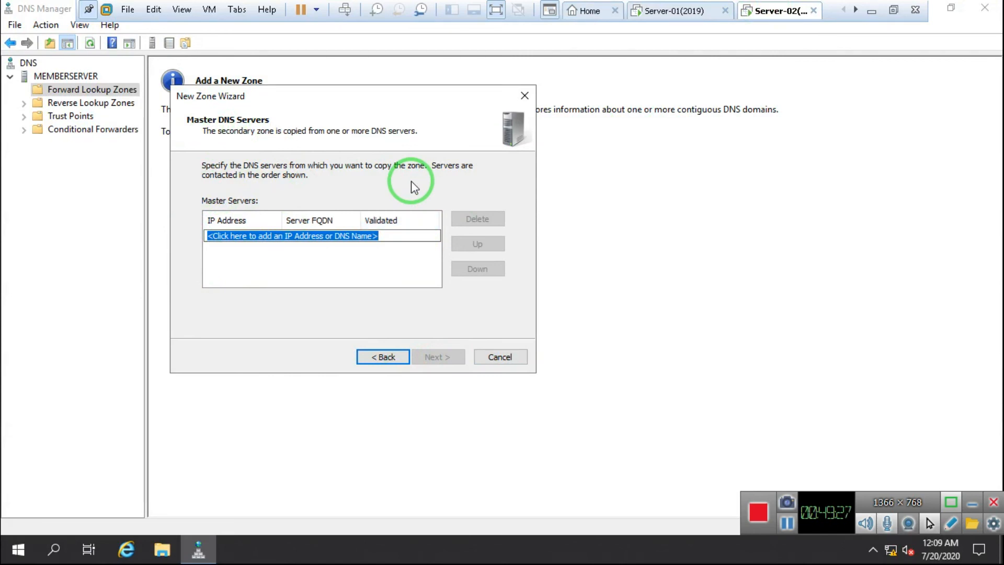
{"action": "type", "text": "10.1.1.1"}
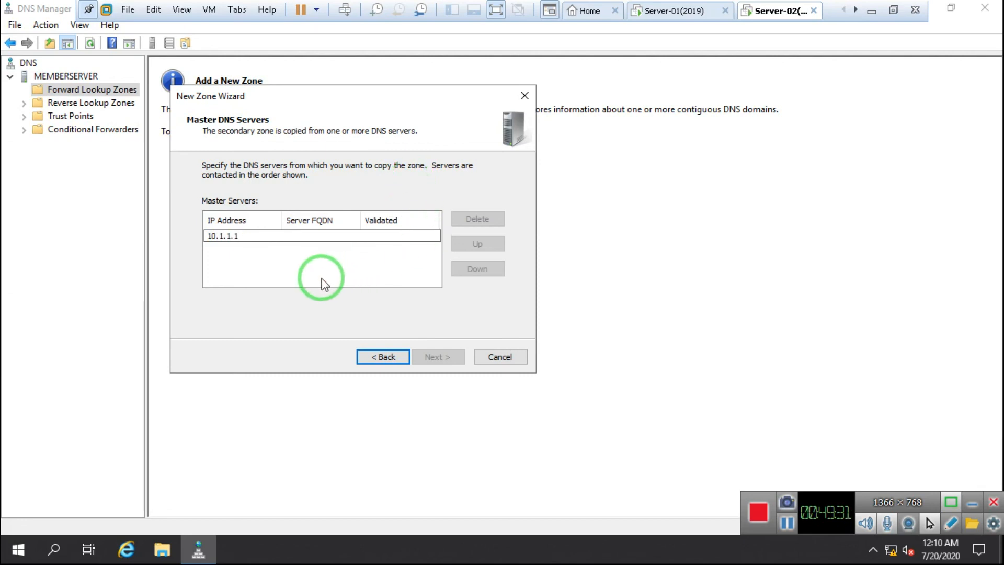
{"action": "left_click", "coordinate": [321, 283]}
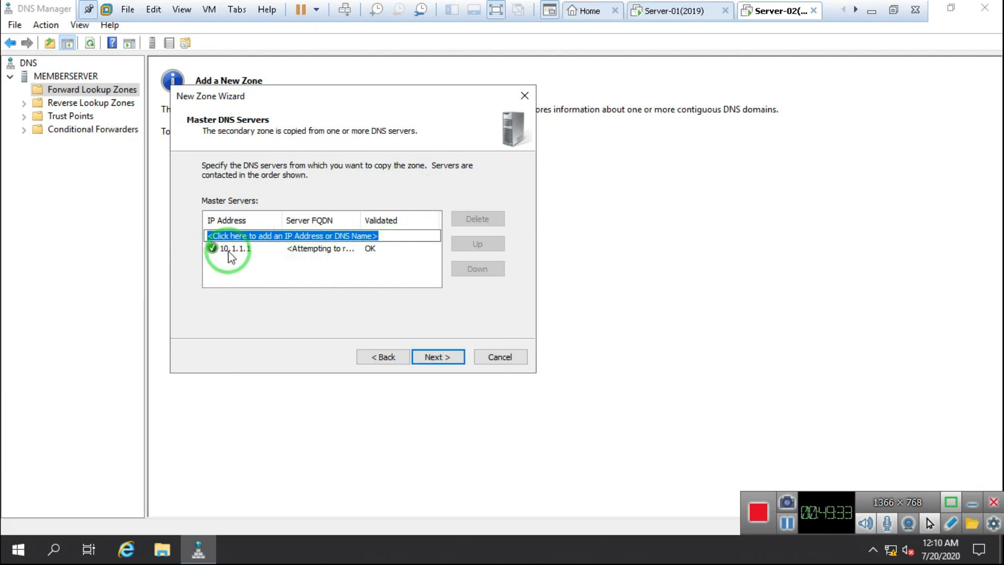
{"action": "left_click", "coordinate": [441, 357]}
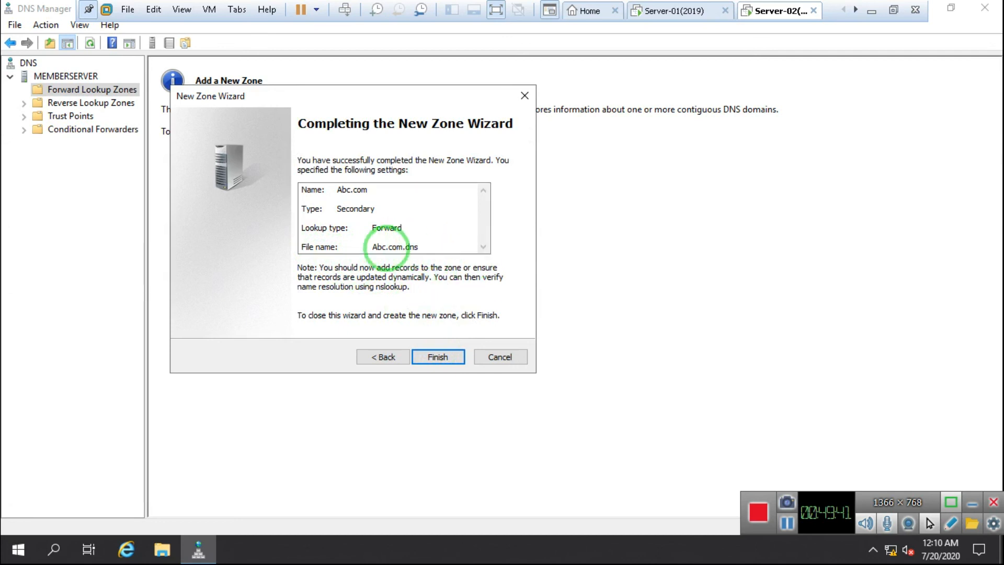
{"action": "key", "text": "Return"}
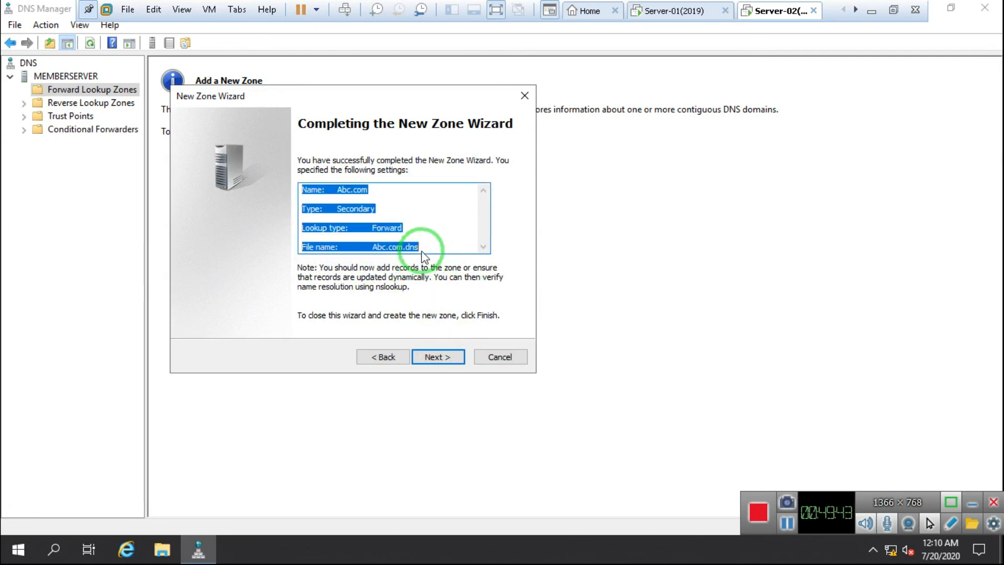
{"action": "left_click", "coordinate": [419, 247]}
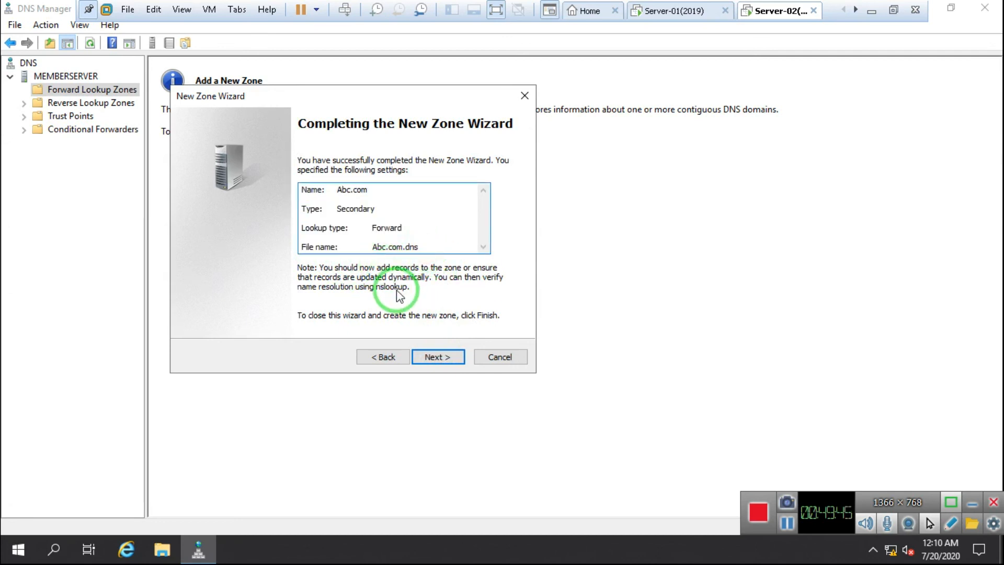
{"action": "left_click", "coordinate": [438, 358]}
Step: Finish the wizard, then request a new copy of Abc.com from its master
{"action": "left_click", "coordinate": [438, 358]}
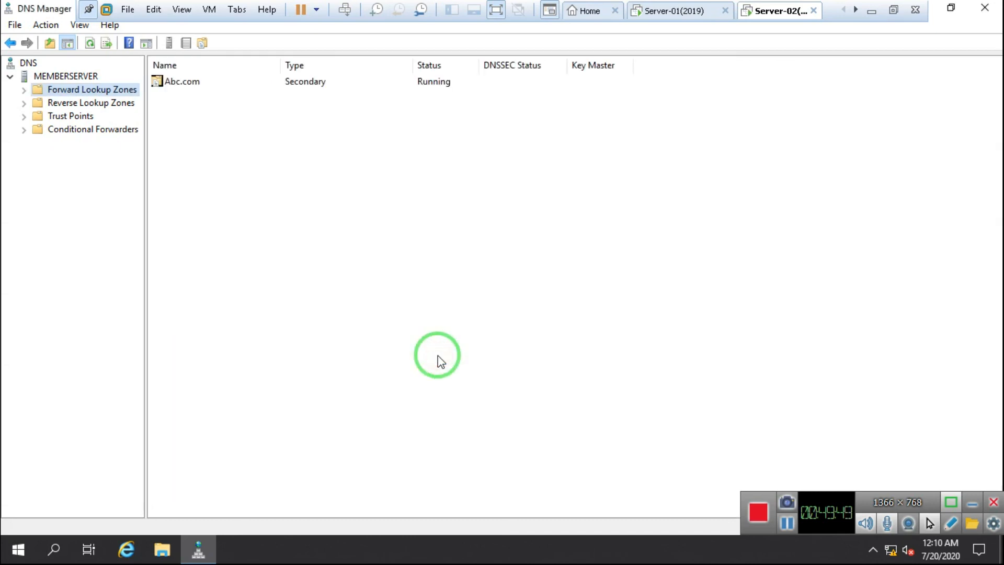
{"action": "double_click", "coordinate": [36, 92]}
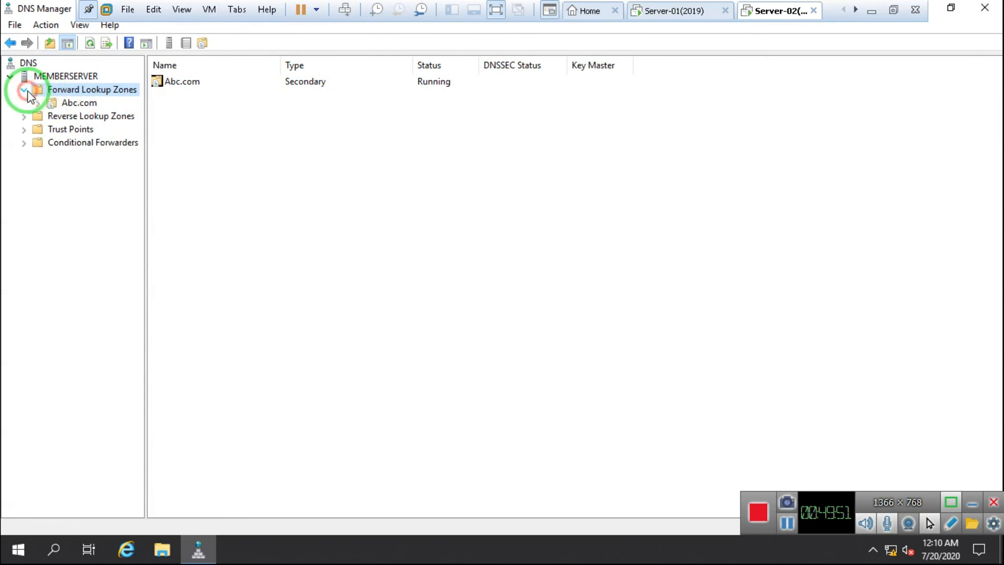
{"action": "left_click", "coordinate": [80, 105]}
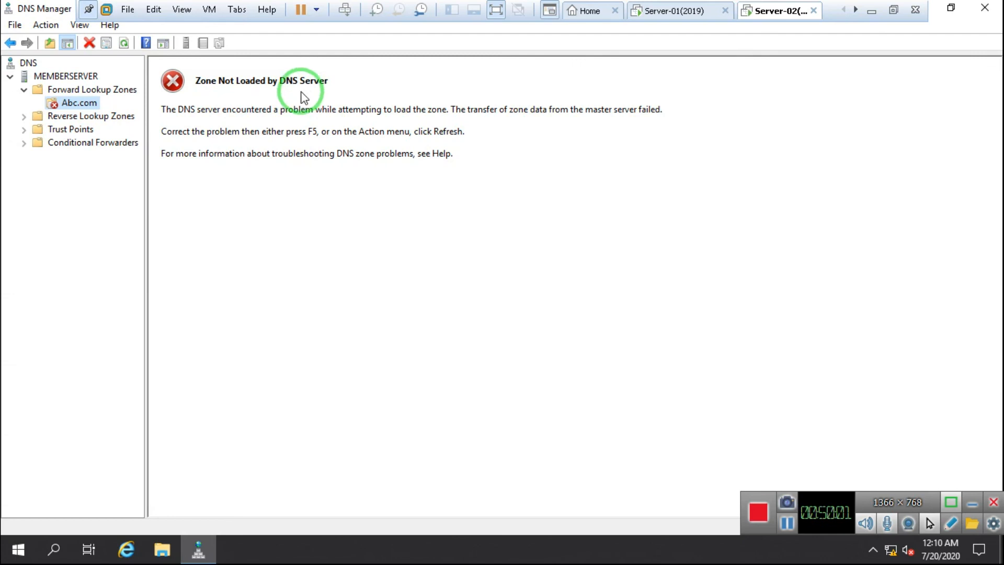
{"action": "right_click", "coordinate": [76, 102]}
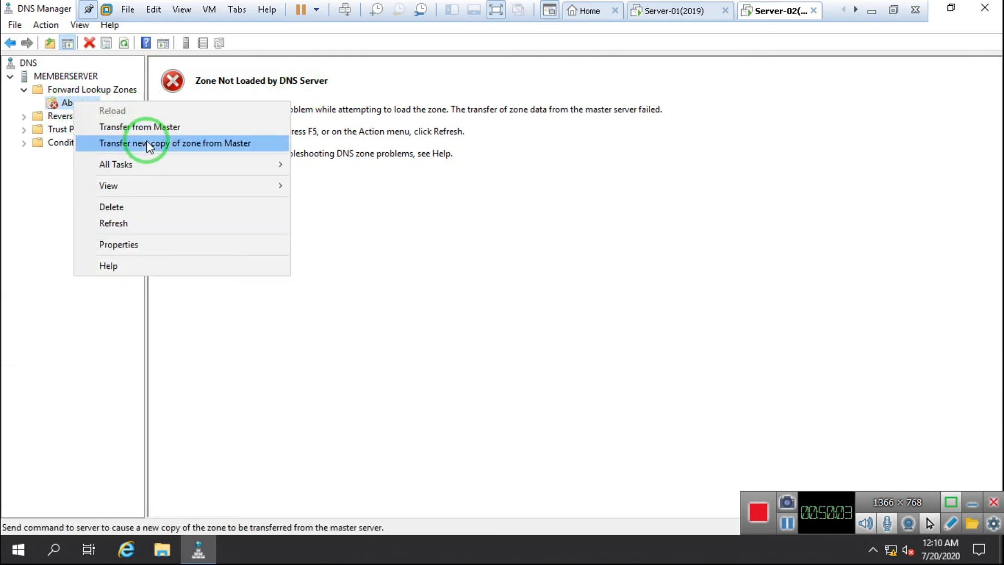
{"action": "left_click", "coordinate": [224, 144]}
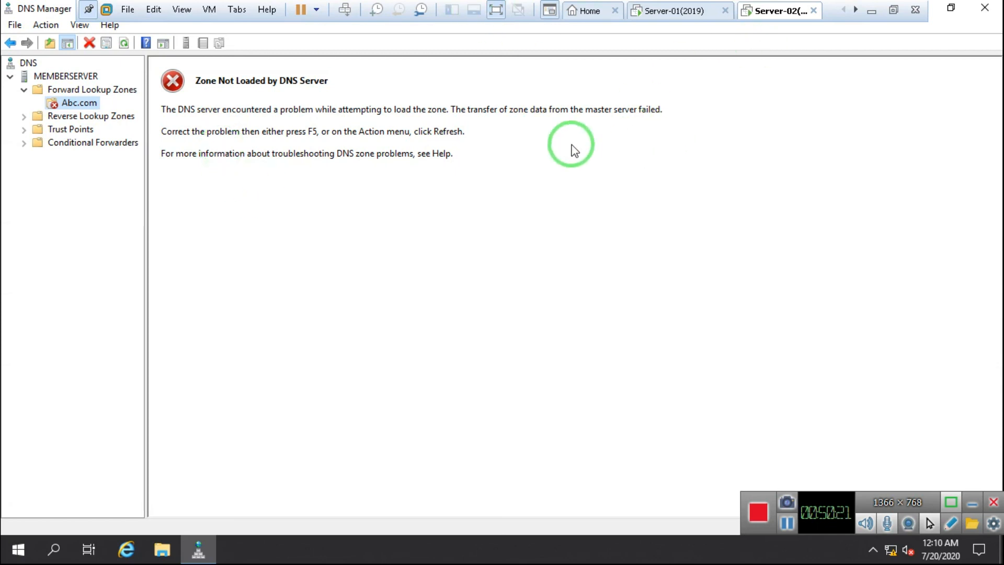
Step: On Server-01, enable Abc.com zone transfers to any server and apply
{"action": "left_click", "coordinate": [678, 13]}
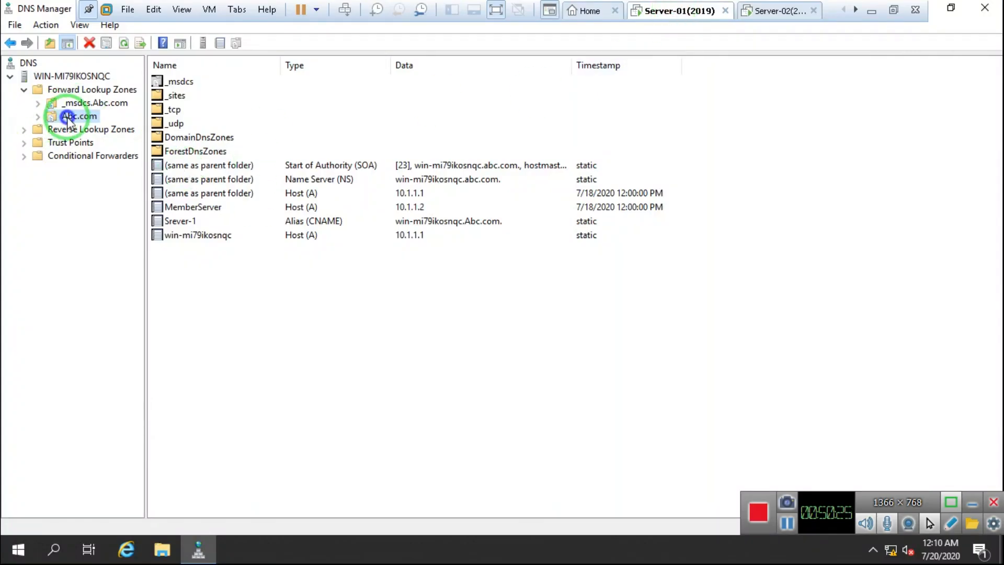
{"action": "right_click", "coordinate": [68, 118]}
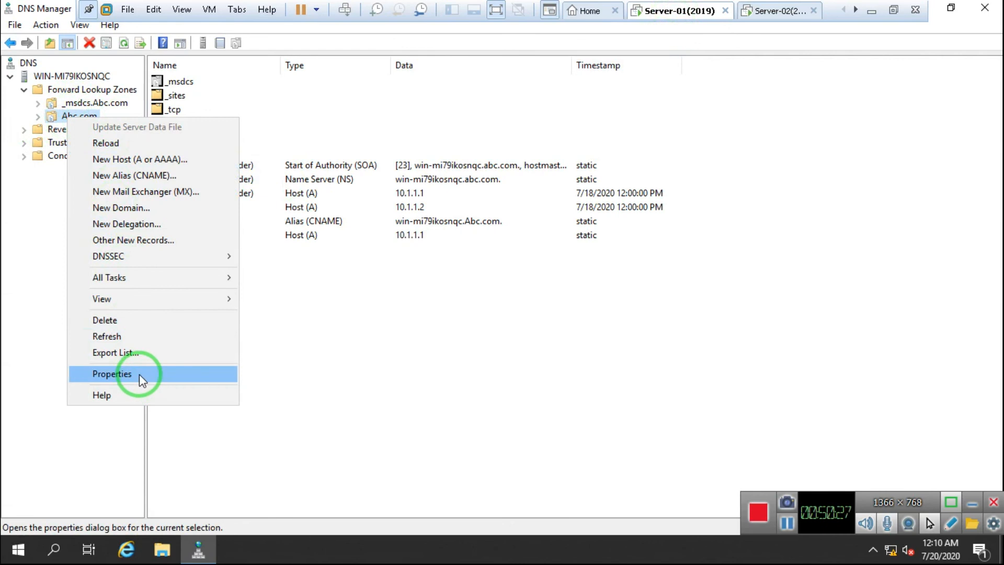
{"action": "left_click", "coordinate": [139, 375]}
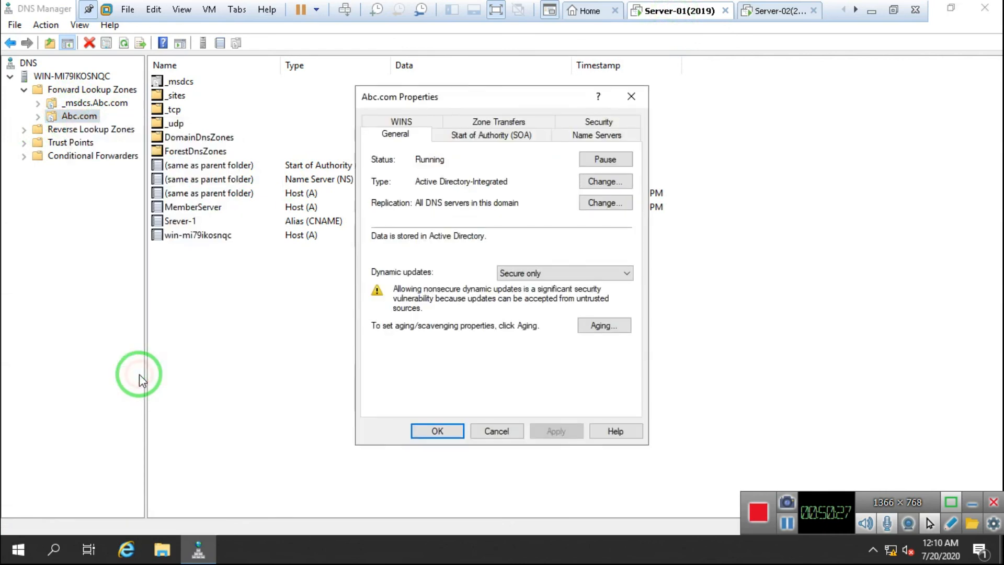
{"action": "left_click", "coordinate": [499, 123]}
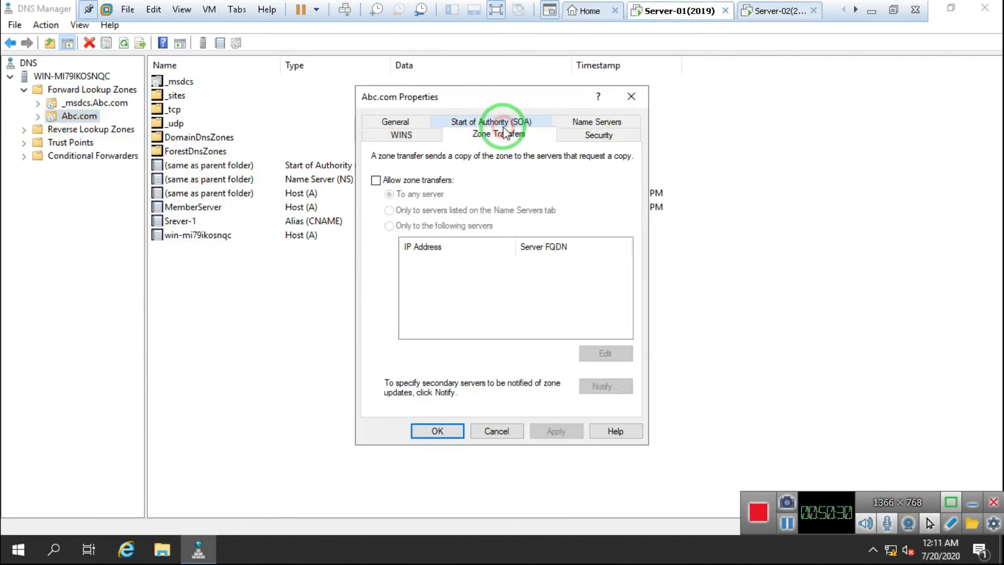
{"action": "left_click", "coordinate": [376, 181]}
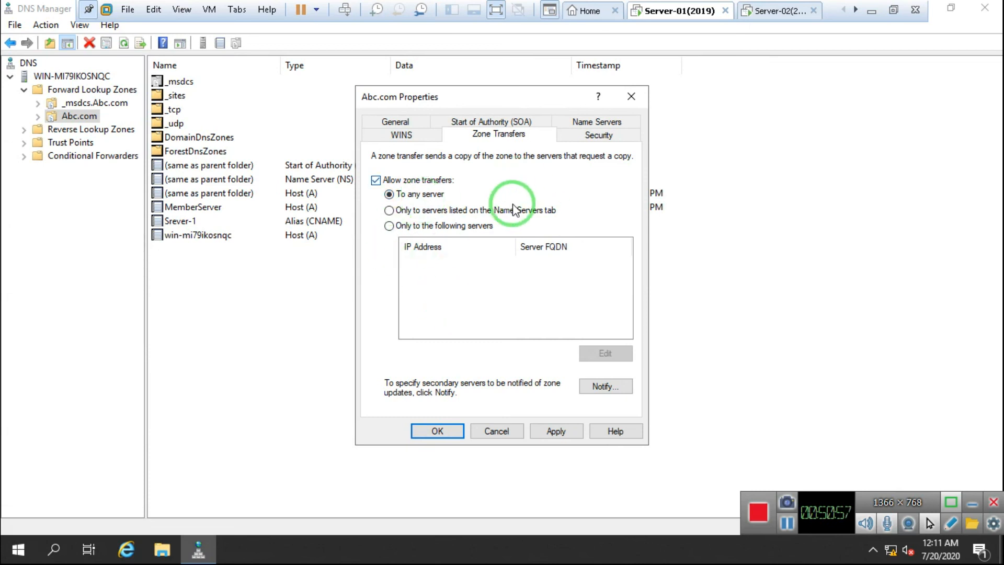
{"action": "left_click", "coordinate": [557, 431]}
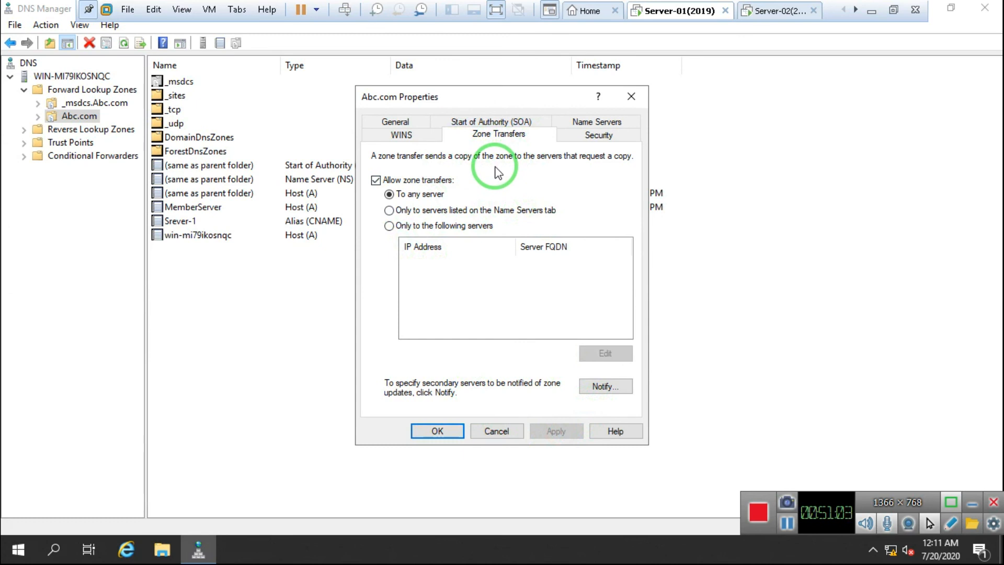
{"action": "left_click", "coordinate": [438, 431]}
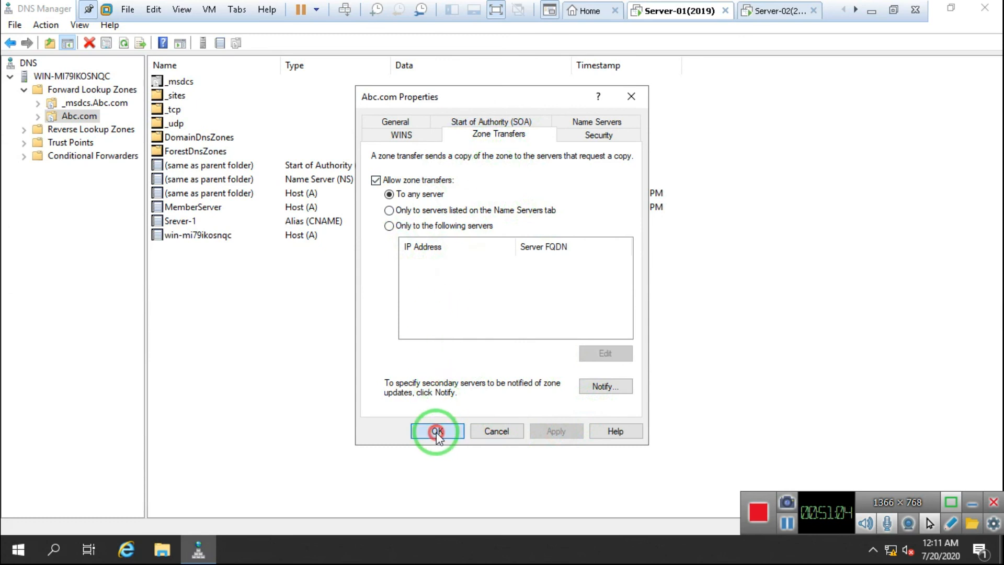
Step: On Server-02, transfer a new Abc.com copy from master and refresh to show its records
{"action": "left_click", "coordinate": [787, 20]}
{"action": "right_click", "coordinate": [73, 104]}
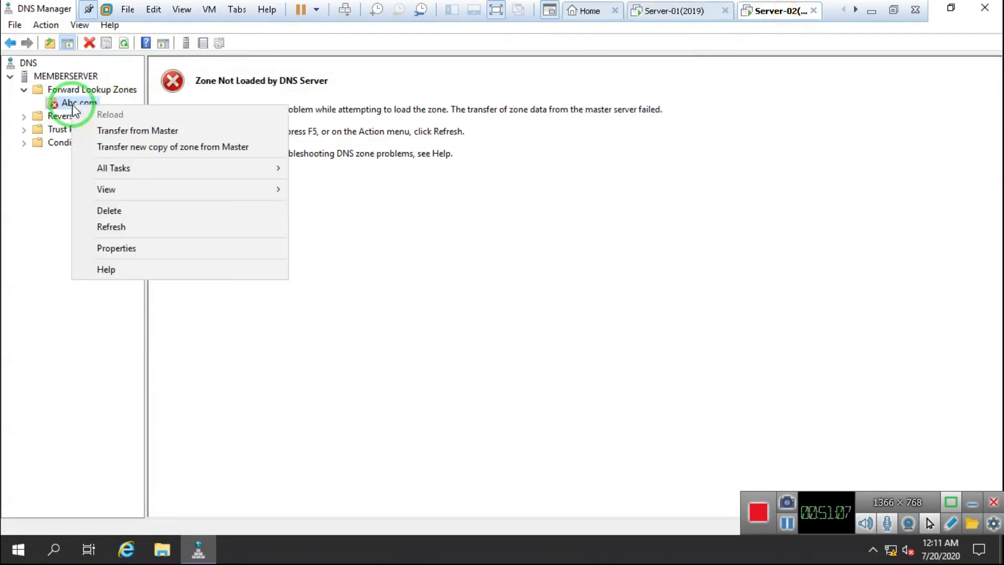
{"action": "left_click", "coordinate": [180, 149]}
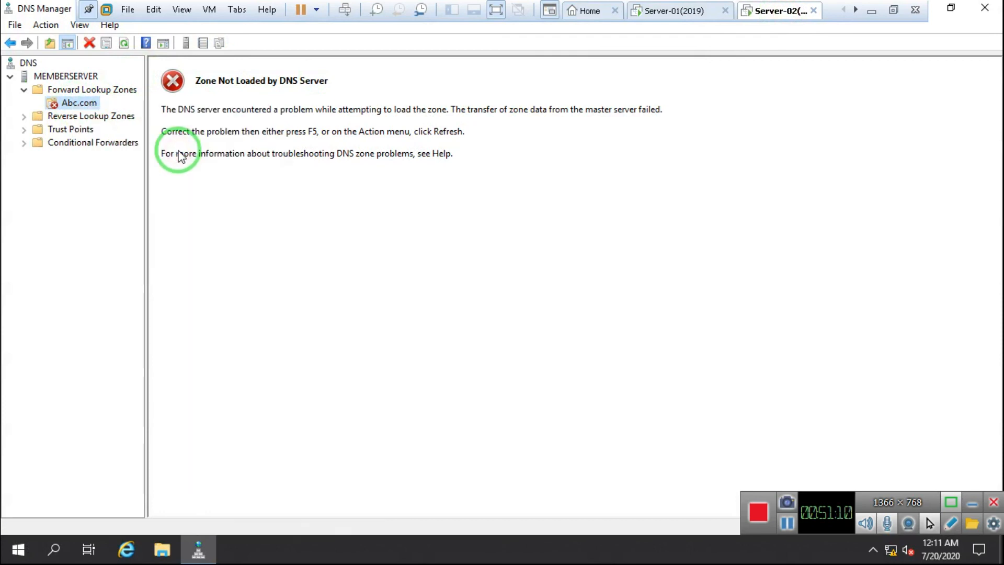
{"action": "left_click", "coordinate": [125, 44]}
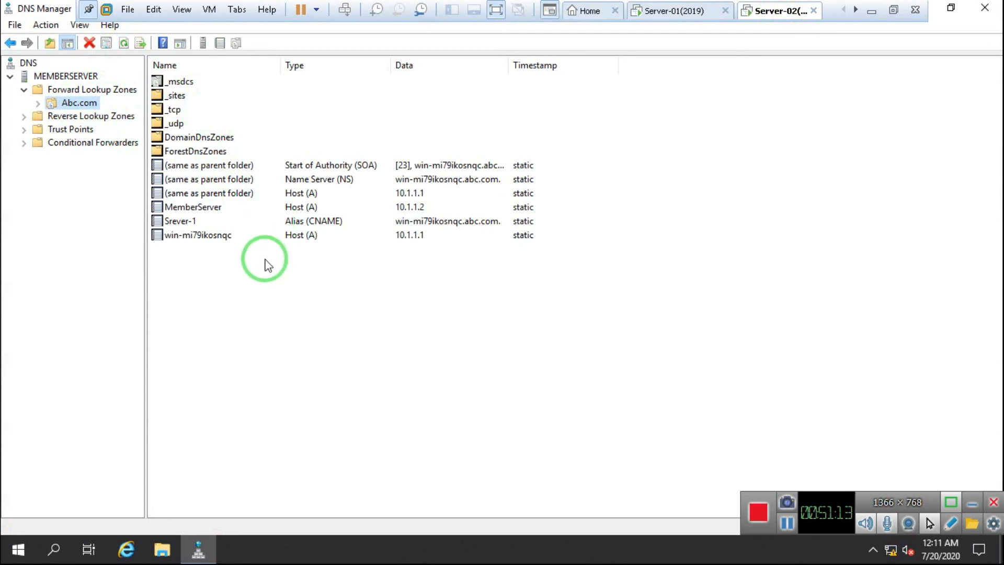
{"action": "left_click", "coordinate": [38, 104]}
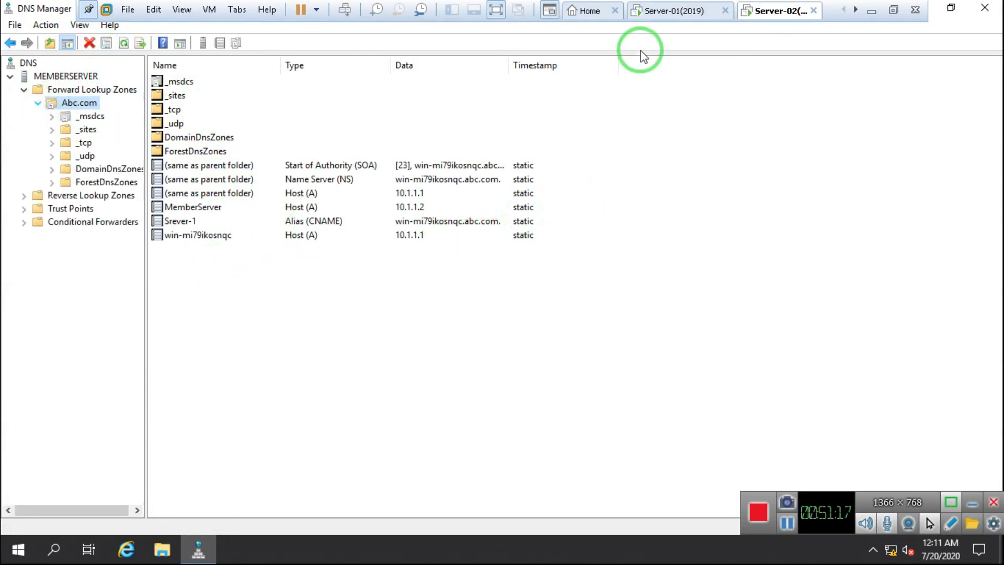
Step: Compare the MemberServer, Srever-1 and win-mi79ikosnqc records between Server-01 and Server-02
{"action": "left_click", "coordinate": [678, 12]}
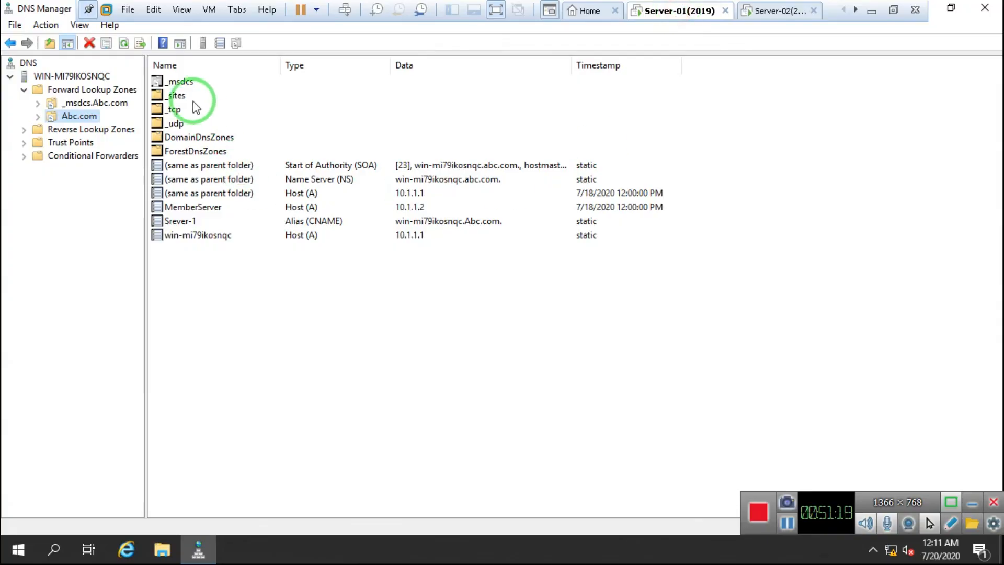
{"action": "left_click", "coordinate": [187, 208]}
{"action": "left_click", "coordinate": [177, 222]}
{"action": "left_click", "coordinate": [179, 236]}
{"action": "left_click", "coordinate": [771, 14]}
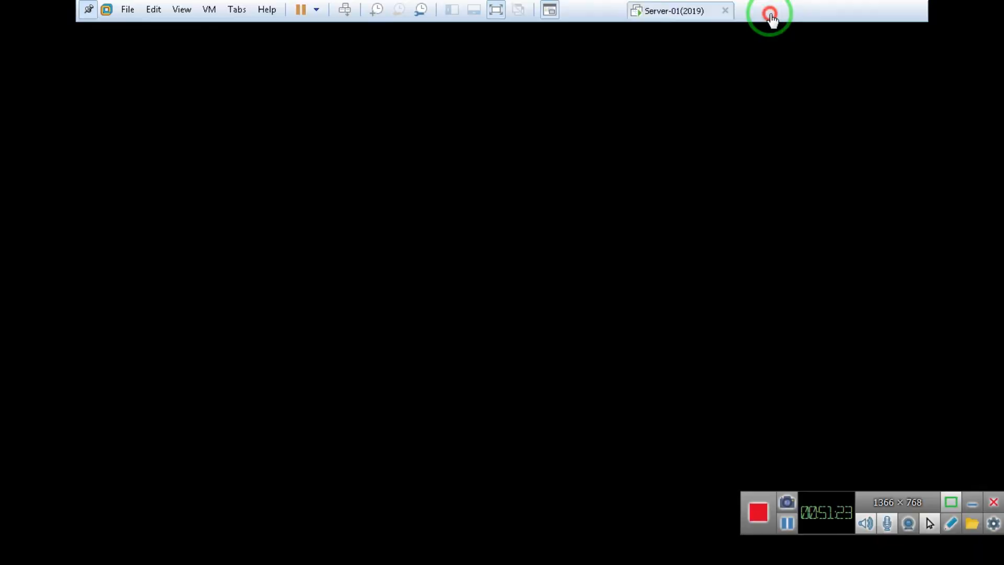
{"action": "left_click", "coordinate": [194, 207]}
{"action": "left_click", "coordinate": [187, 221]}
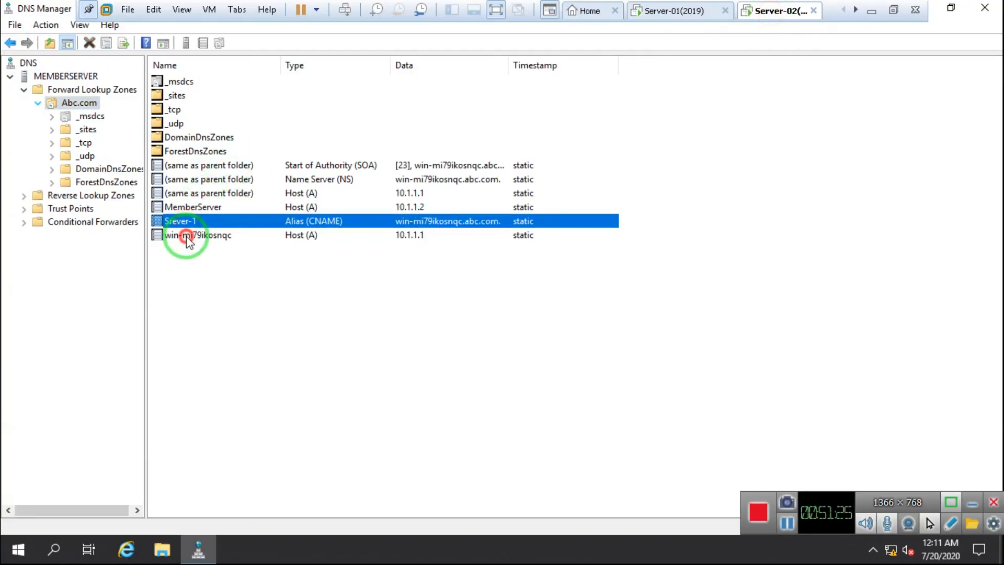
{"action": "left_click", "coordinate": [188, 237]}
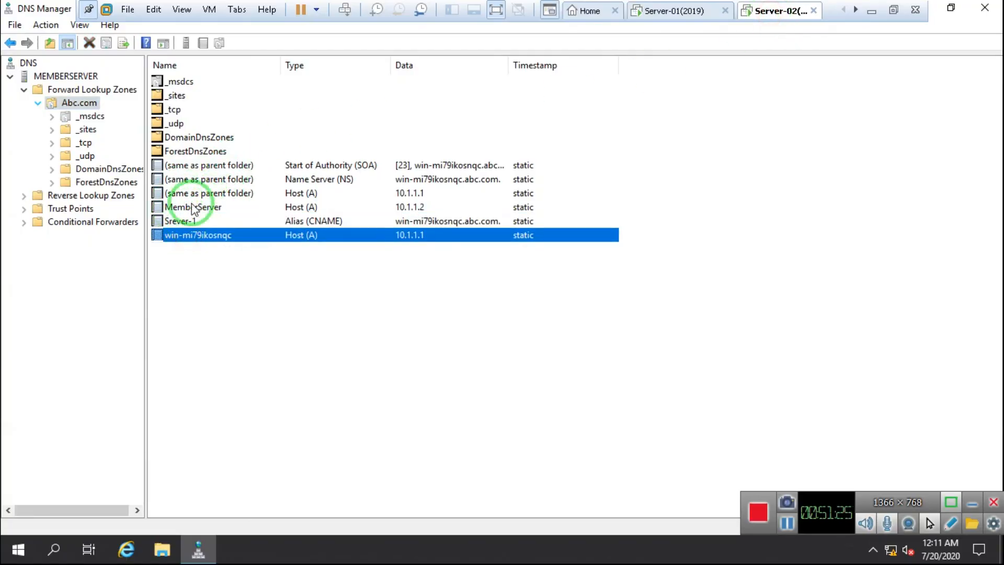
{"action": "left_click", "coordinate": [291, 222]}
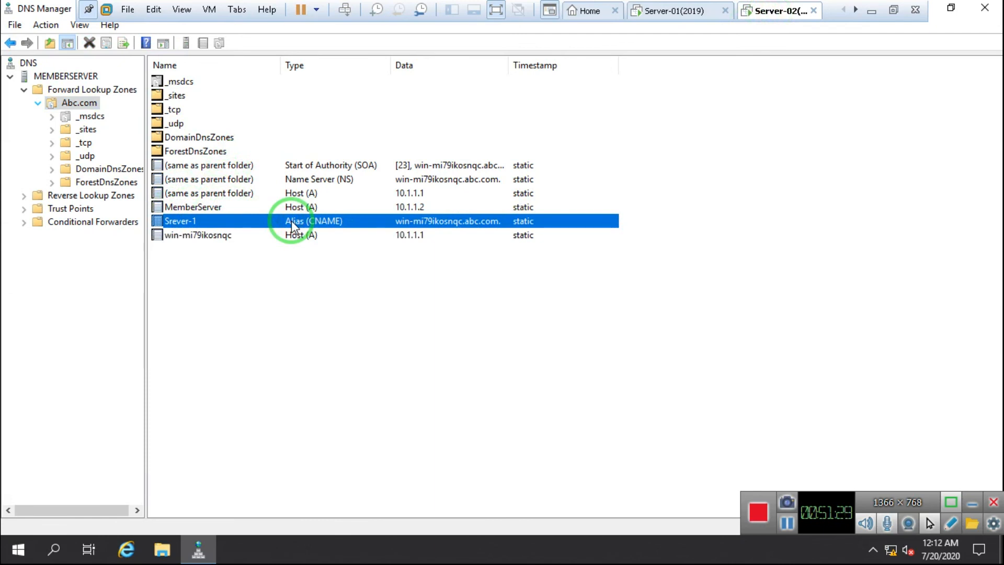
Step: Inspect the Srever-1 alias and MemberServer host properties on Server-02, closing each unchanged
{"action": "right_click", "coordinate": [290, 220]}
{"action": "left_click", "coordinate": [343, 229]}
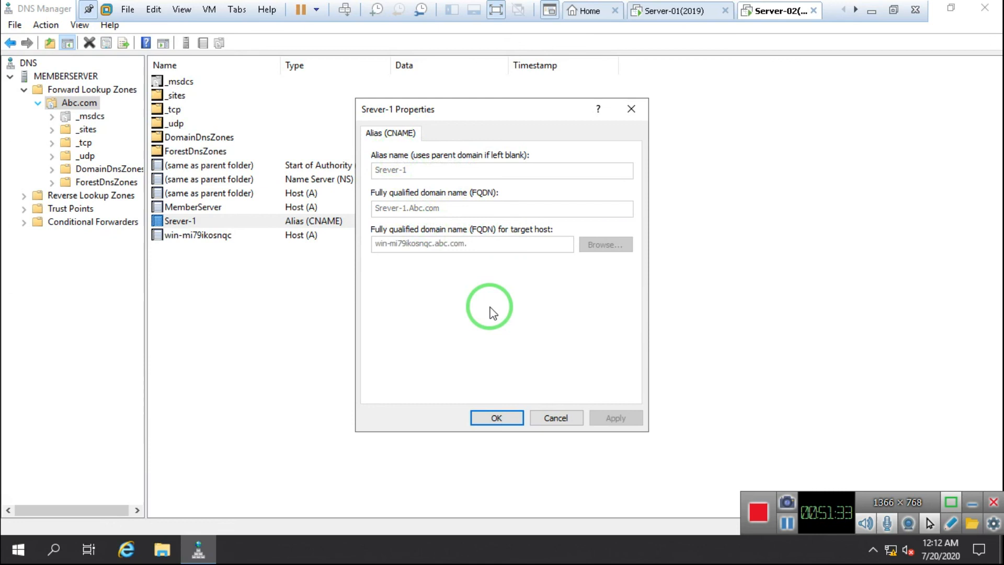
{"action": "left_click", "coordinate": [555, 417]}
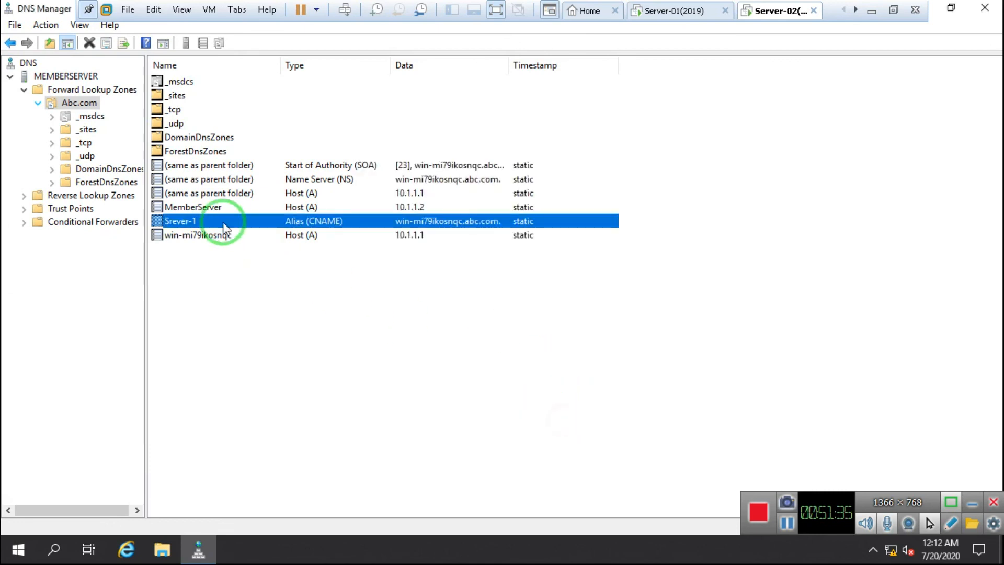
{"action": "right_click", "coordinate": [210, 207]}
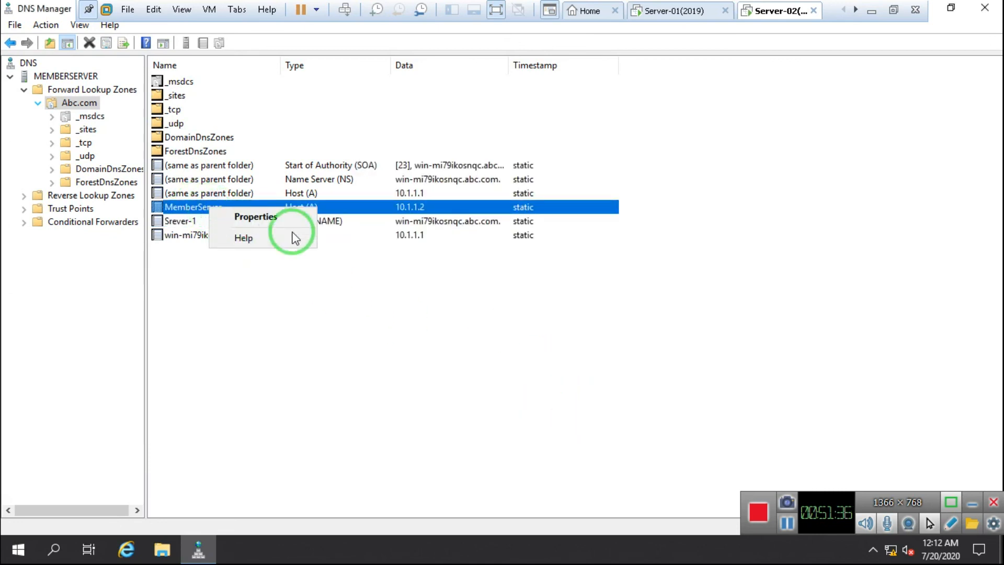
{"action": "left_click", "coordinate": [255, 219]}
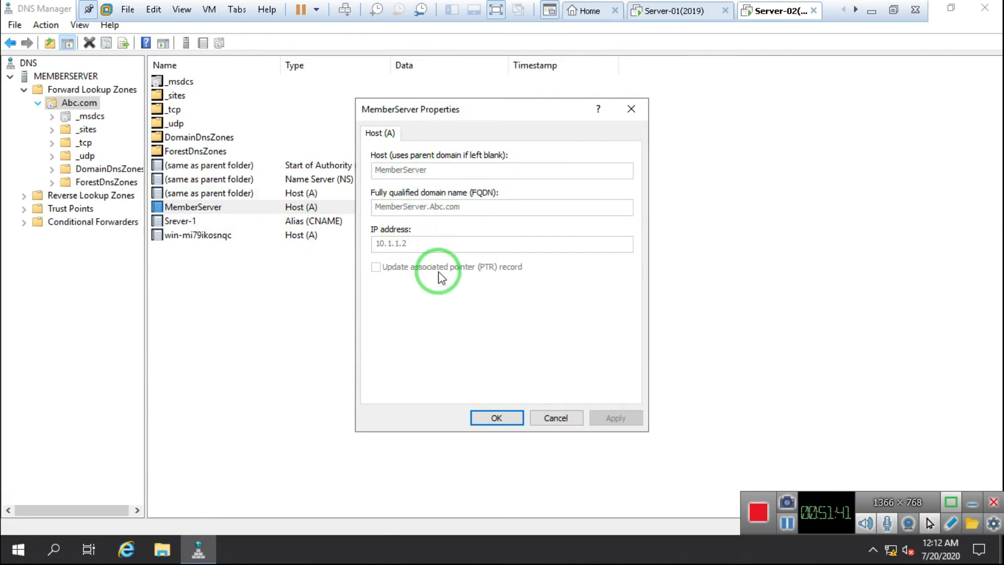
{"action": "left_click", "coordinate": [556, 418]}
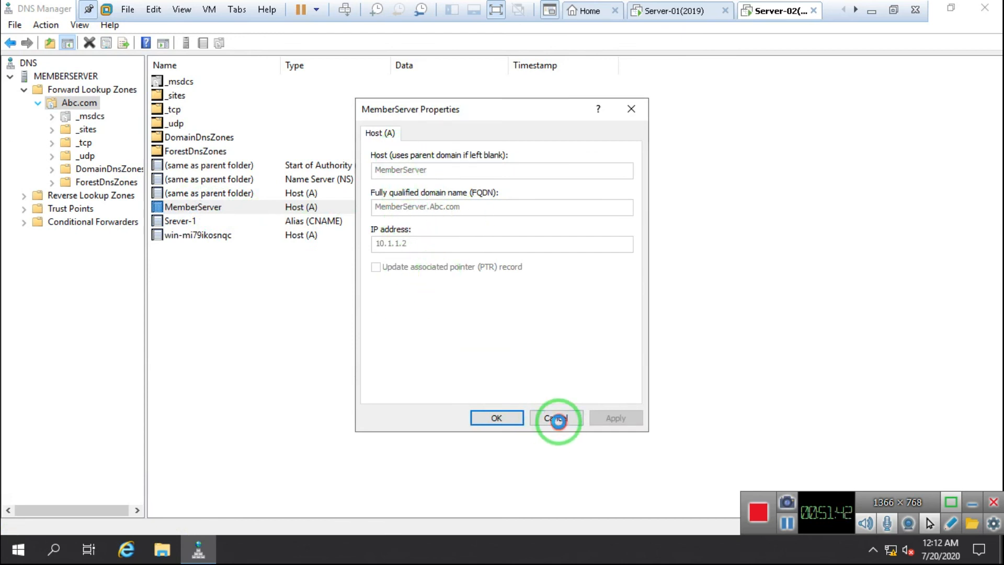
Step: Check Server-01's MemberServer host record shows IP 10.1.1.2, then cancel
{"action": "left_click", "coordinate": [681, 18]}
{"action": "right_click", "coordinate": [208, 206]}
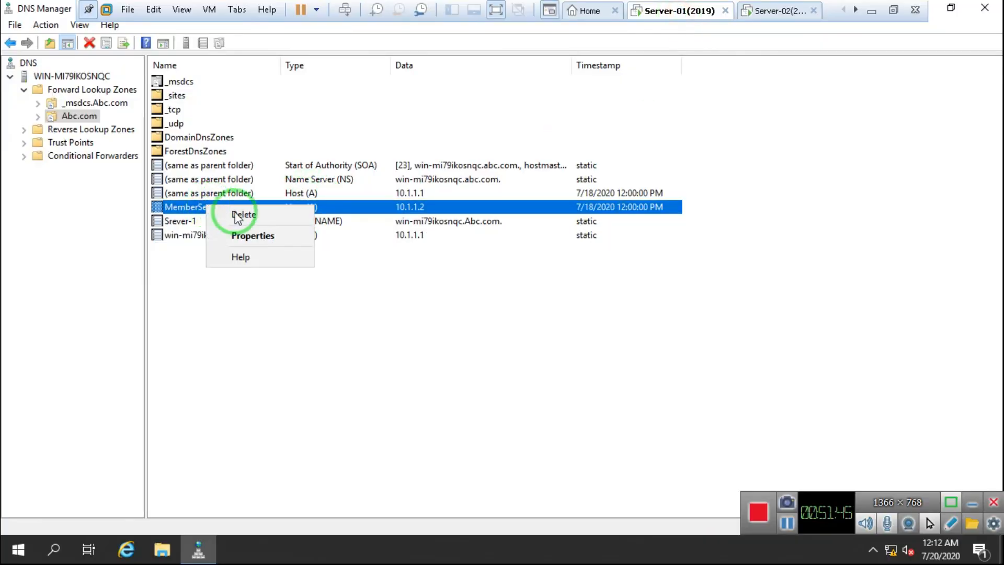
{"action": "left_click", "coordinate": [277, 239]}
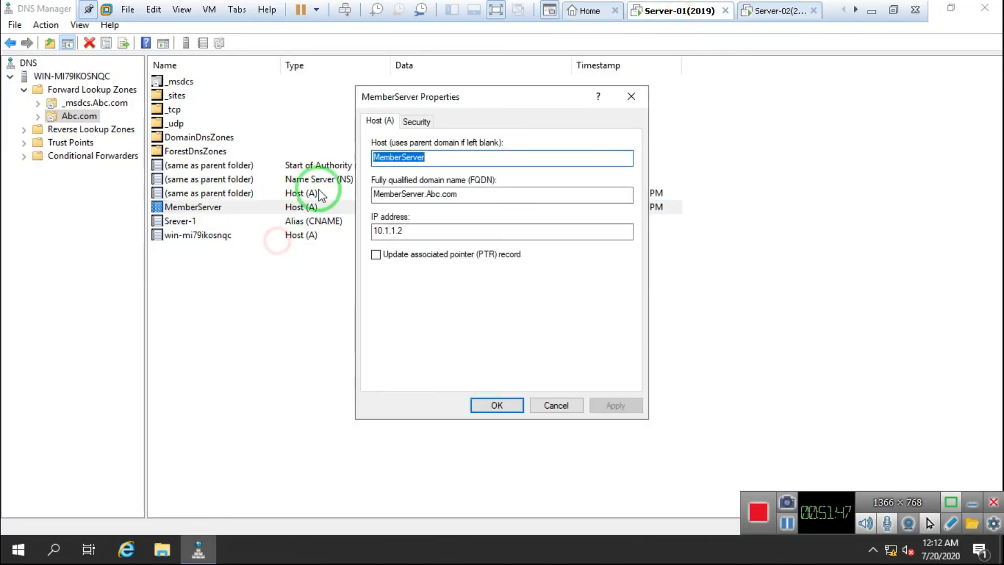
{"action": "left_click", "coordinate": [404, 230]}
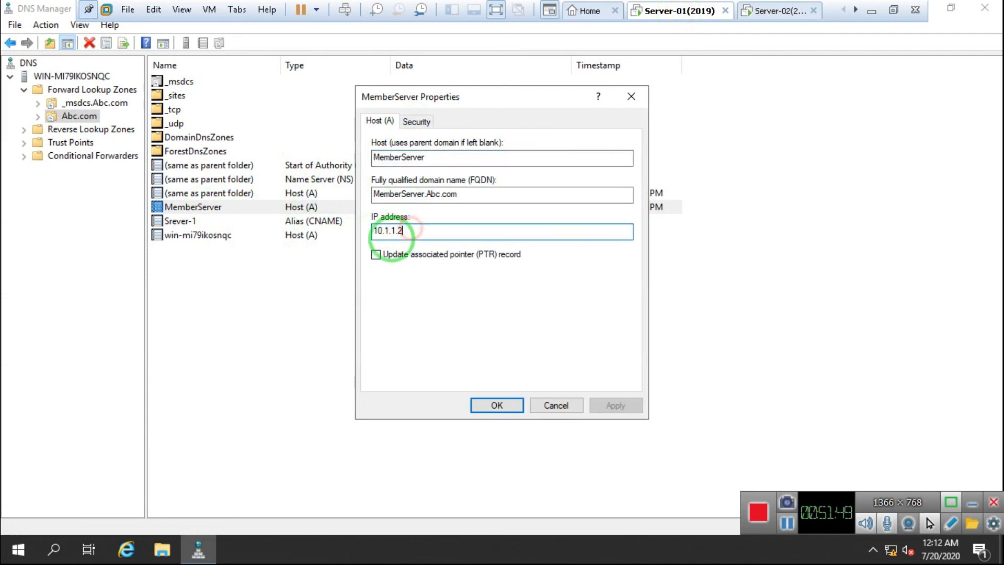
{"action": "left_click", "coordinate": [547, 408]}
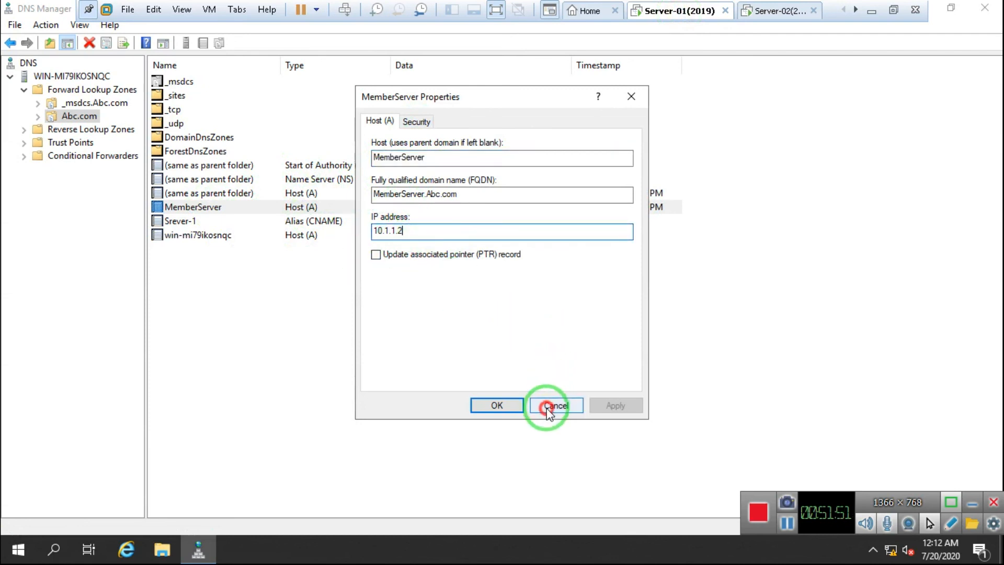
{"action": "left_click", "coordinate": [761, 17]}
{"action": "left_click", "coordinate": [462, 213]}
{"action": "left_click", "coordinate": [479, 237]}
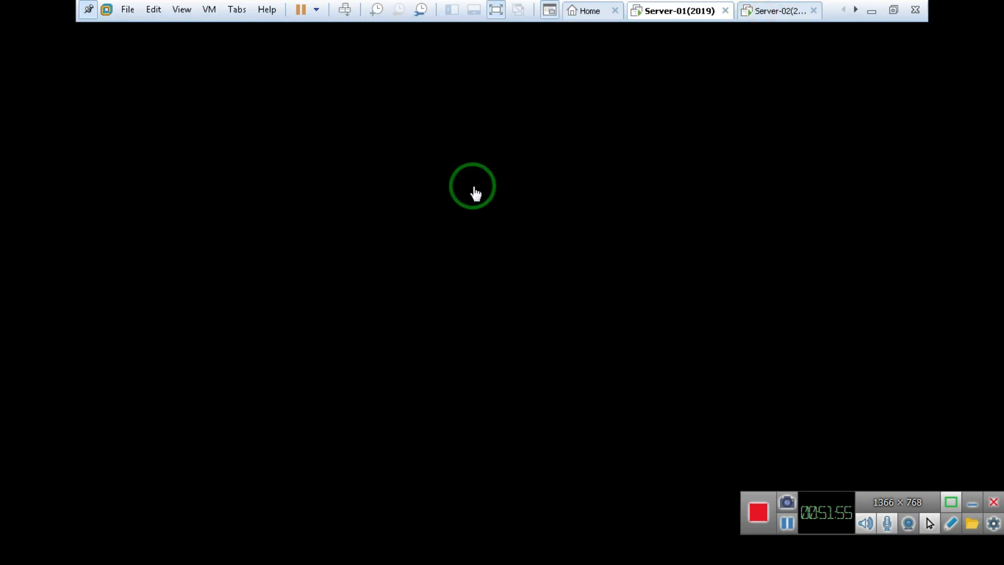
{"action": "left_click", "coordinate": [766, 8]}
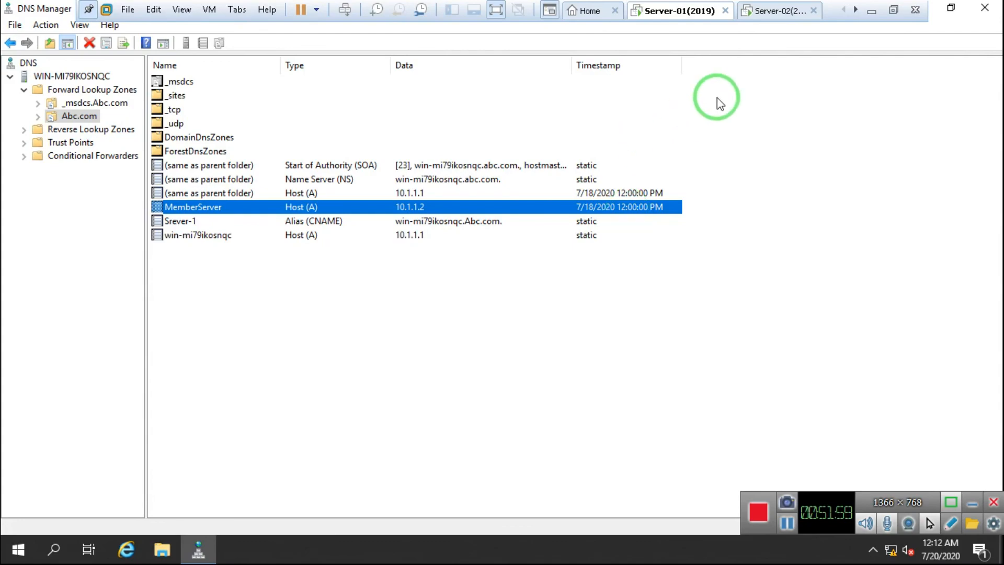
Step: Review Server-02's Abc.com properties: Secondary zone type with master 10.1.1.1, closed unchanged
{"action": "left_click", "coordinate": [772, 9]}
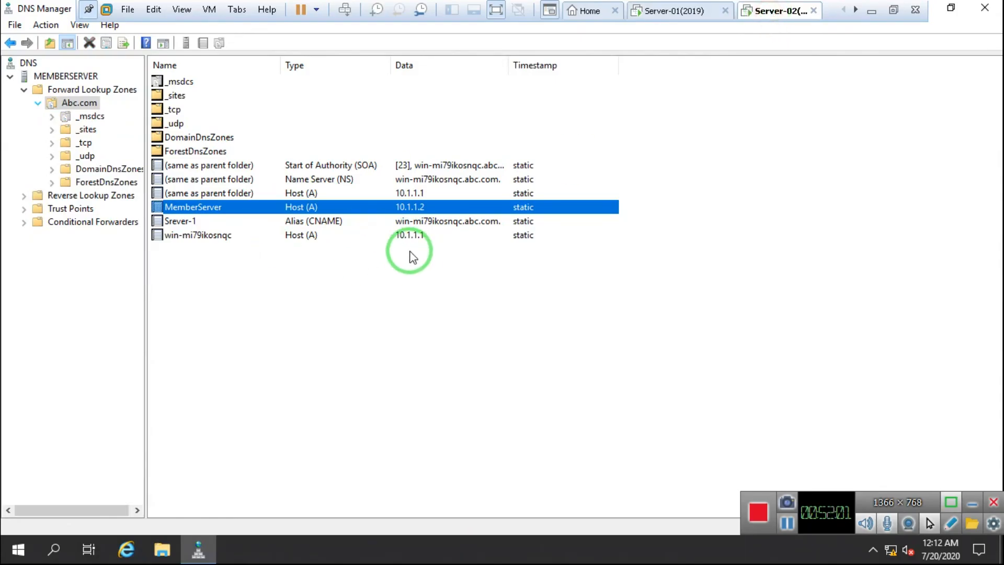
{"action": "right_click", "coordinate": [70, 105]}
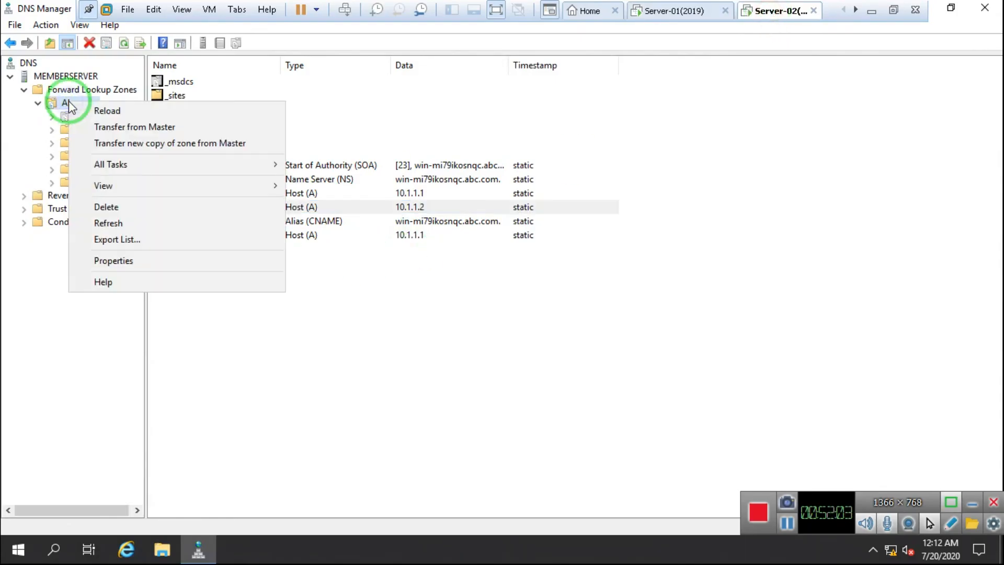
{"action": "left_click", "coordinate": [148, 260]}
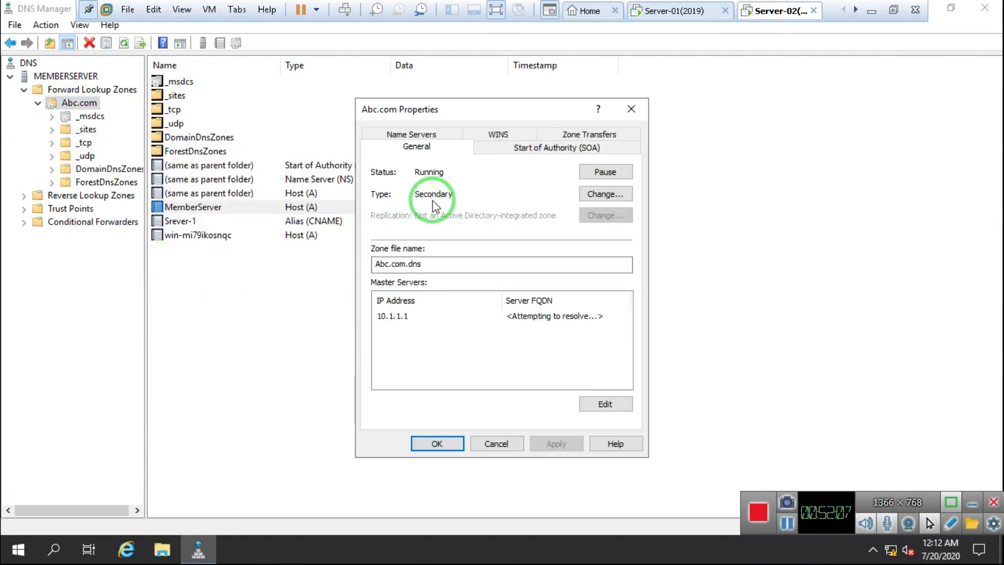
{"action": "left_click", "coordinate": [602, 194]}
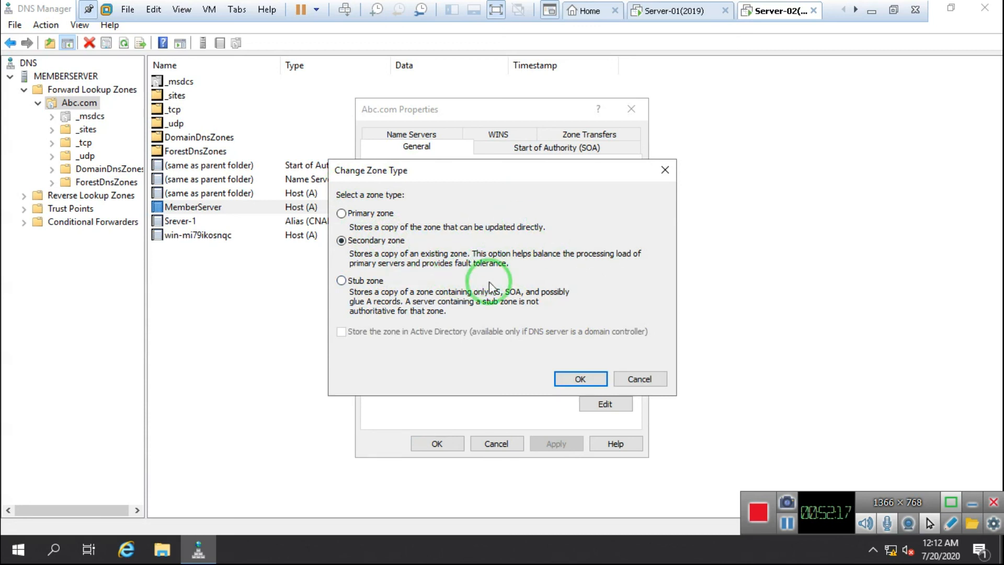
{"action": "left_click", "coordinate": [638, 379]}
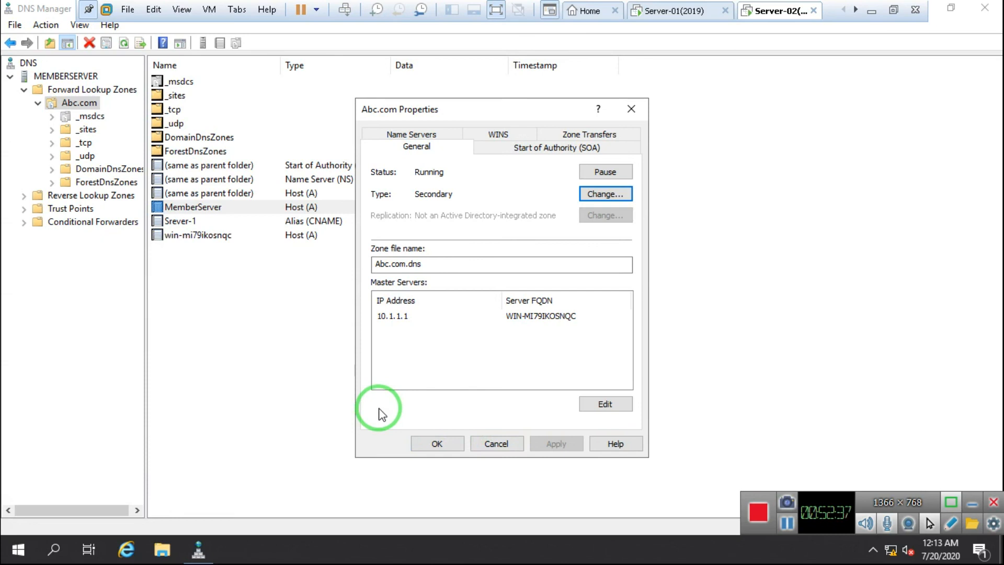
{"action": "left_click", "coordinate": [437, 442]}
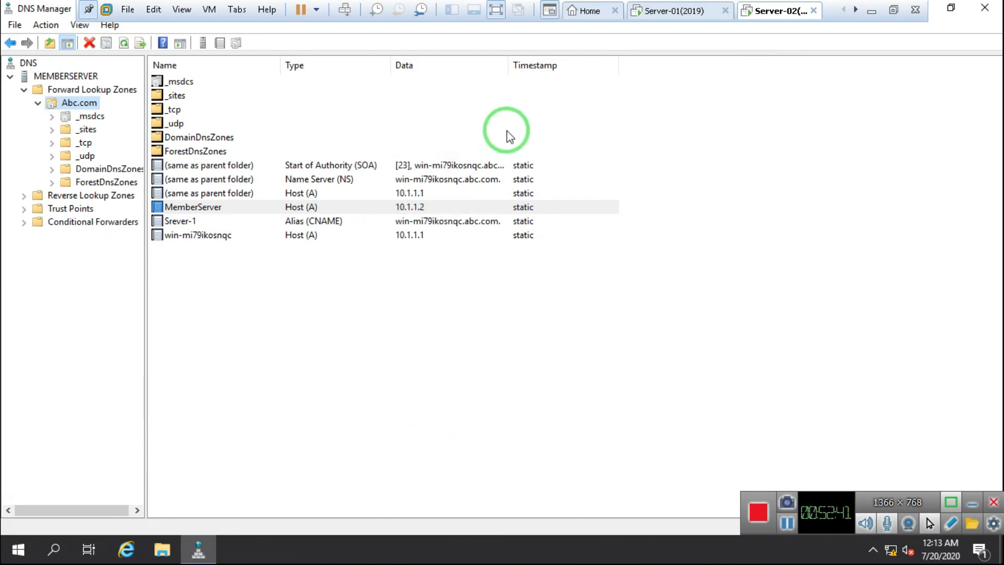
Step: Close DNS Manager on Server-02
{"action": "left_click", "coordinate": [658, 11]}
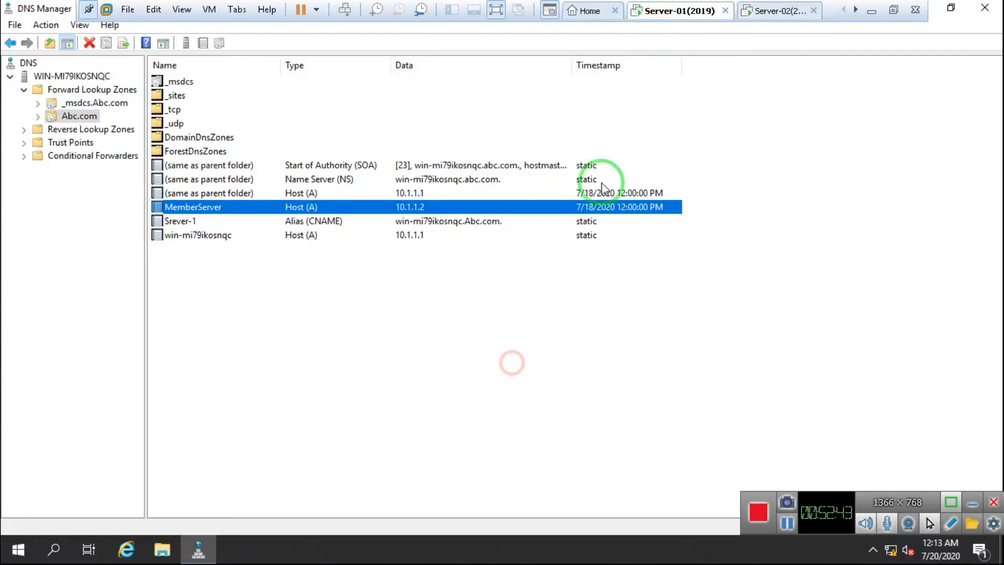
{"action": "left_click", "coordinate": [798, 10]}
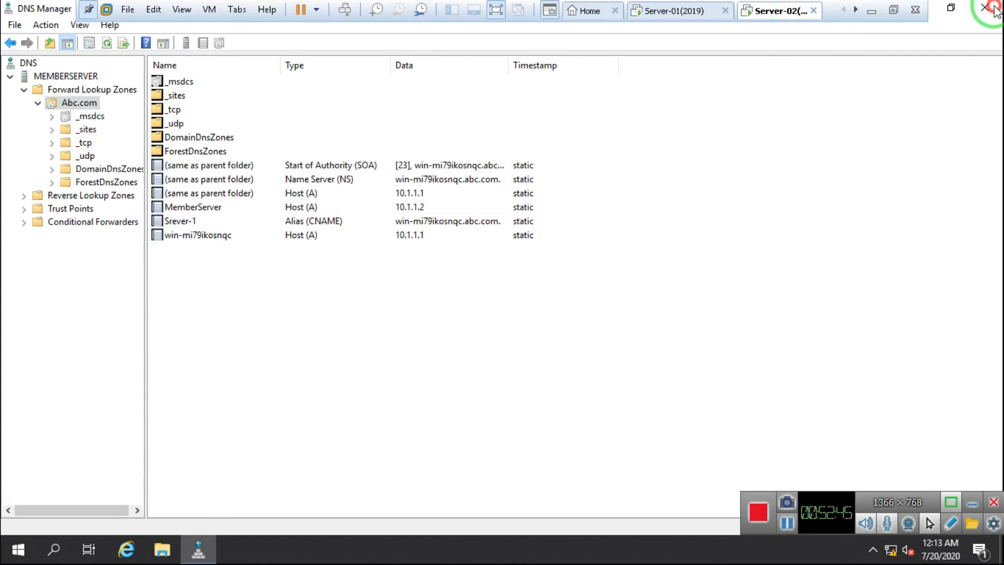
{"action": "left_click", "coordinate": [991, 8]}
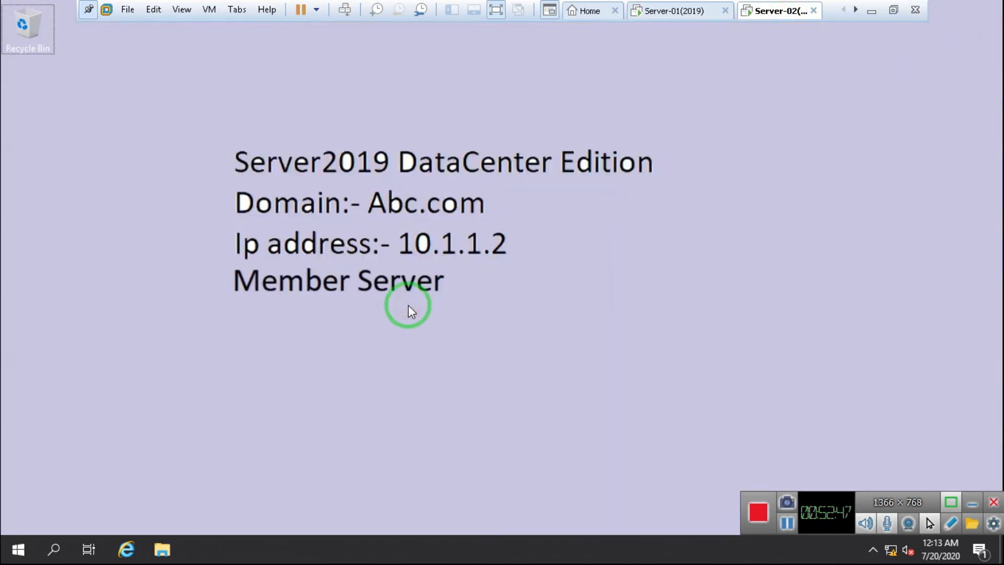
Step: Browse Server-02's File Explorer to C:\Windows\System32
{"action": "key", "text": "super+e"}
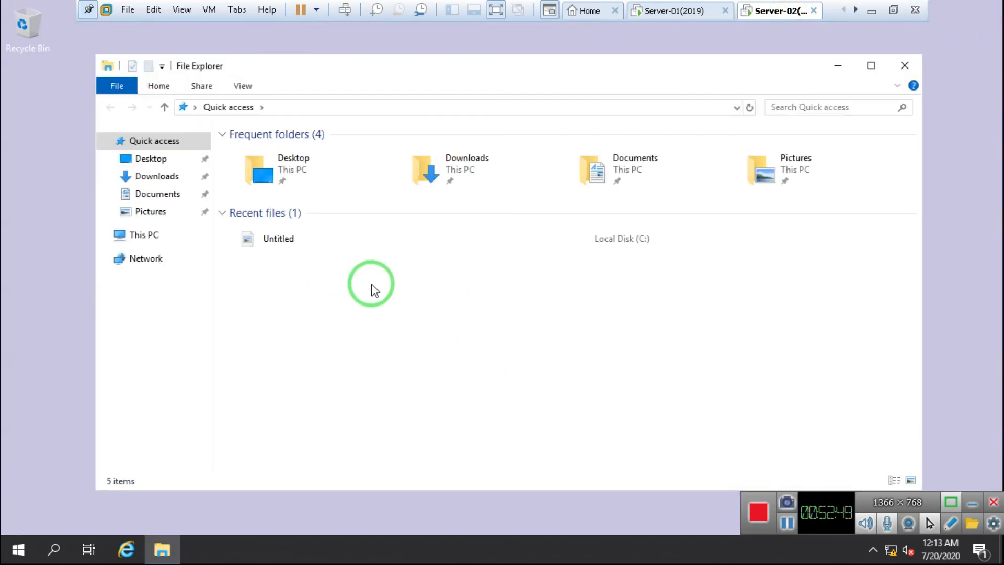
{"action": "left_click", "coordinate": [143, 233]}
{"action": "left_click", "coordinate": [297, 299]}
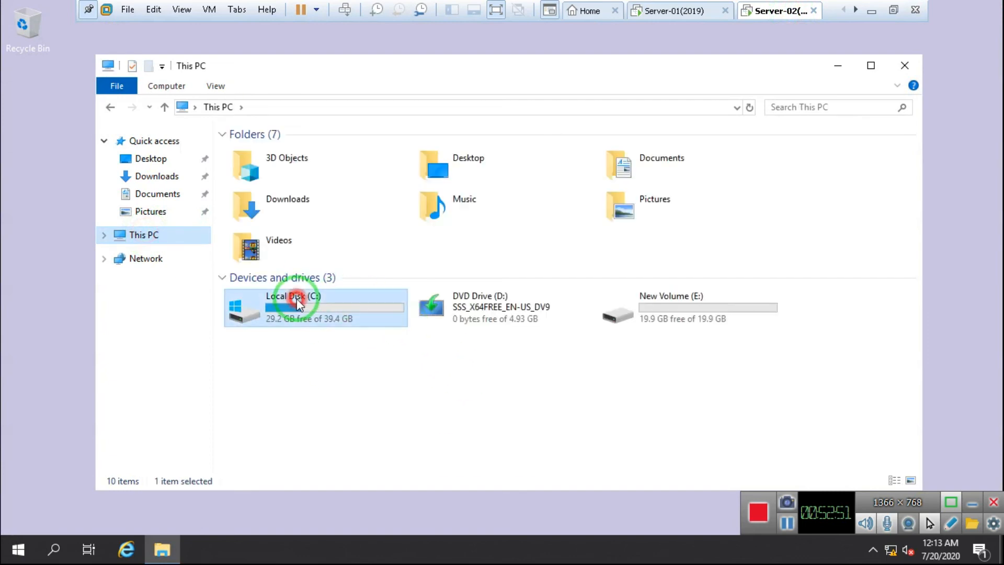
{"action": "double_click", "coordinate": [297, 300]}
{"action": "left_click", "coordinate": [269, 214]}
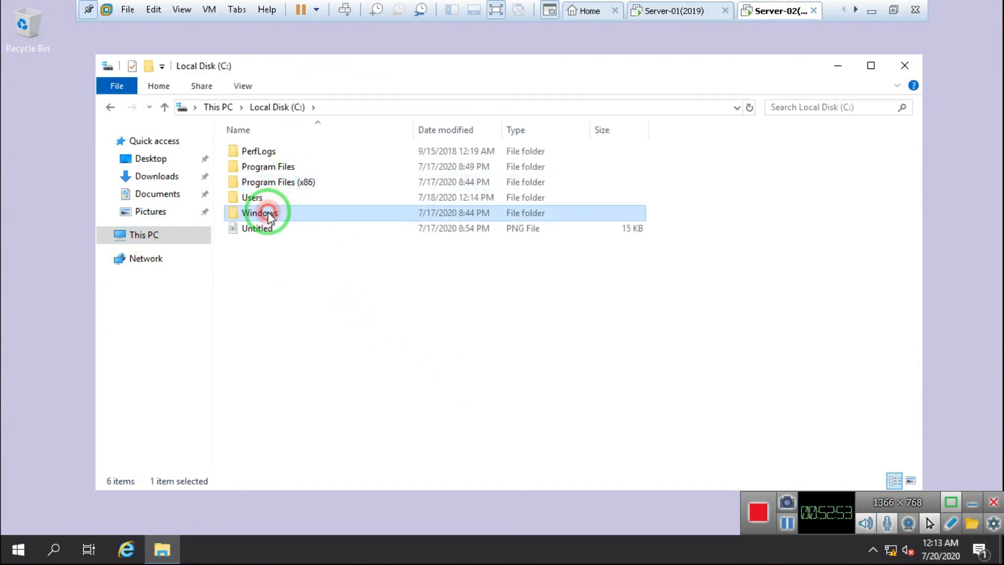
{"action": "double_click", "coordinate": [269, 215]}
{"action": "left_click", "coordinate": [269, 355]}
{"action": "key", "text": "Down"}
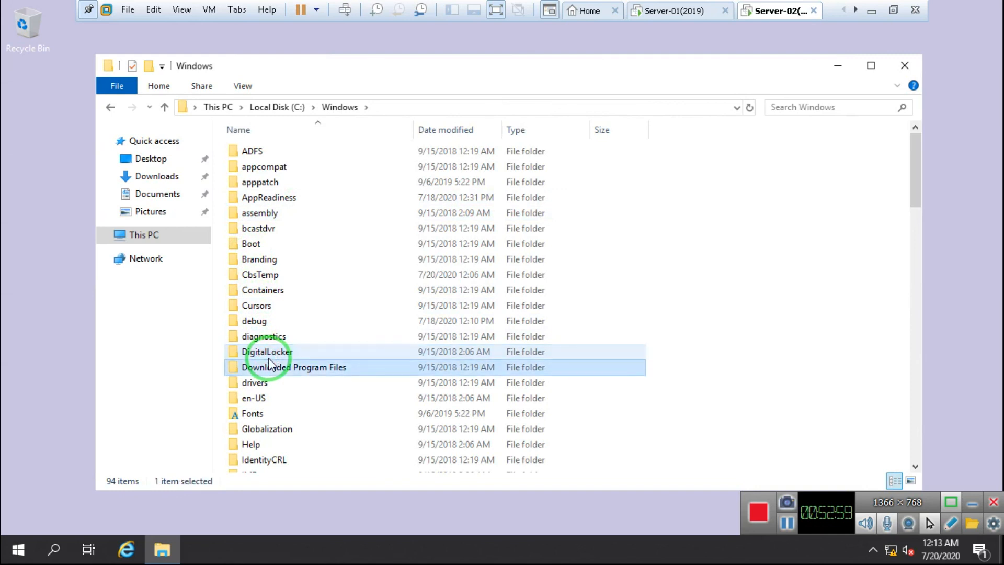
{"action": "left_click", "coordinate": [274, 260]}
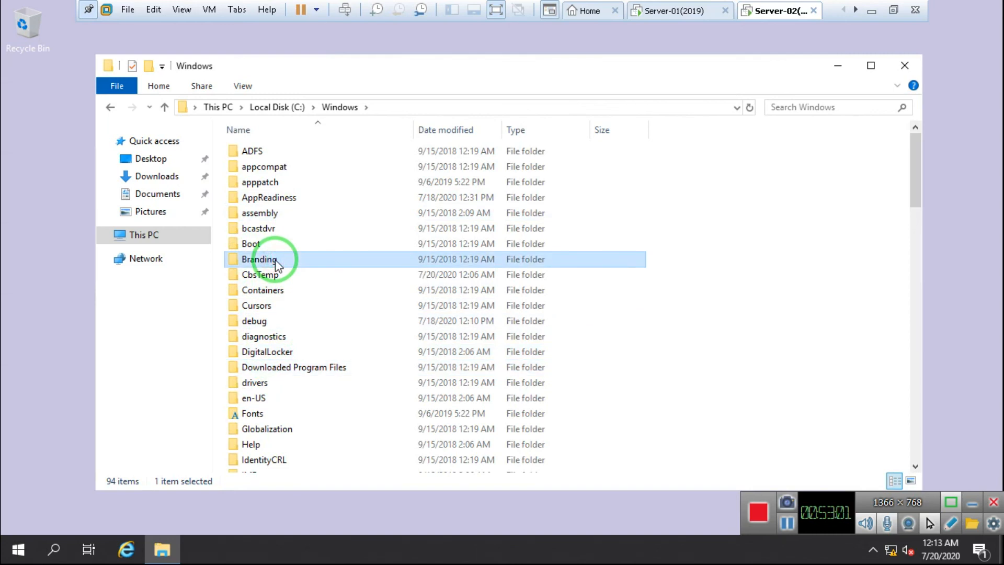
{"action": "type", "text": "sys"}
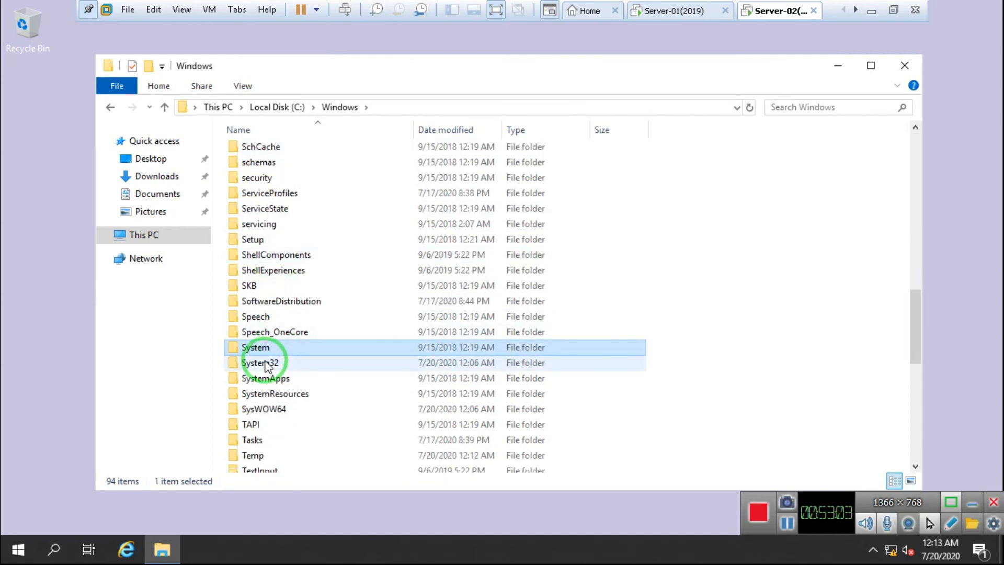
{"action": "double_click", "coordinate": [265, 360]}
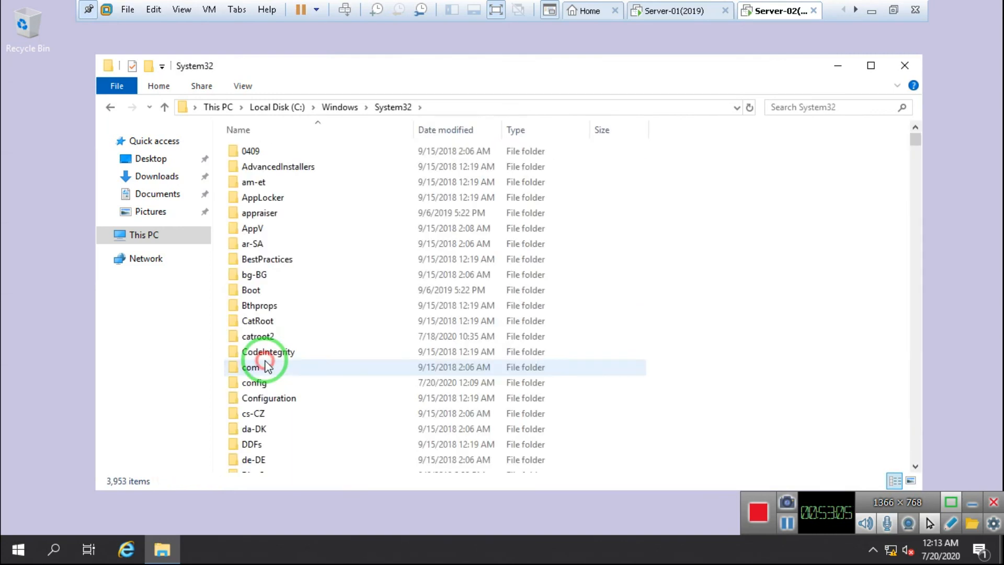
Step: Open the dns folder, select Abc.com.dns, and close Explorer
{"action": "left_click", "coordinate": [268, 367]}
{"action": "type", "text": "dns"}
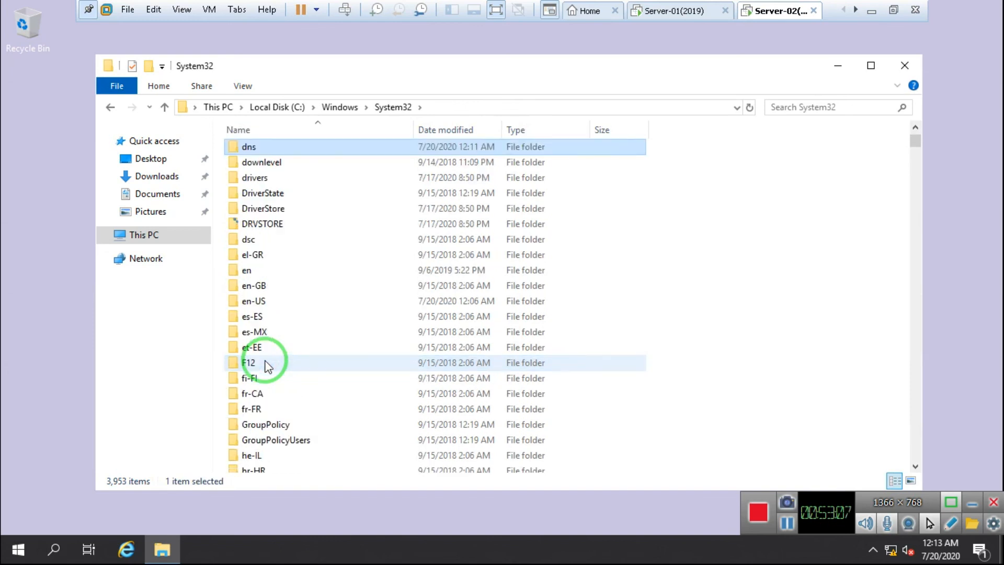
{"action": "double_click", "coordinate": [266, 152]}
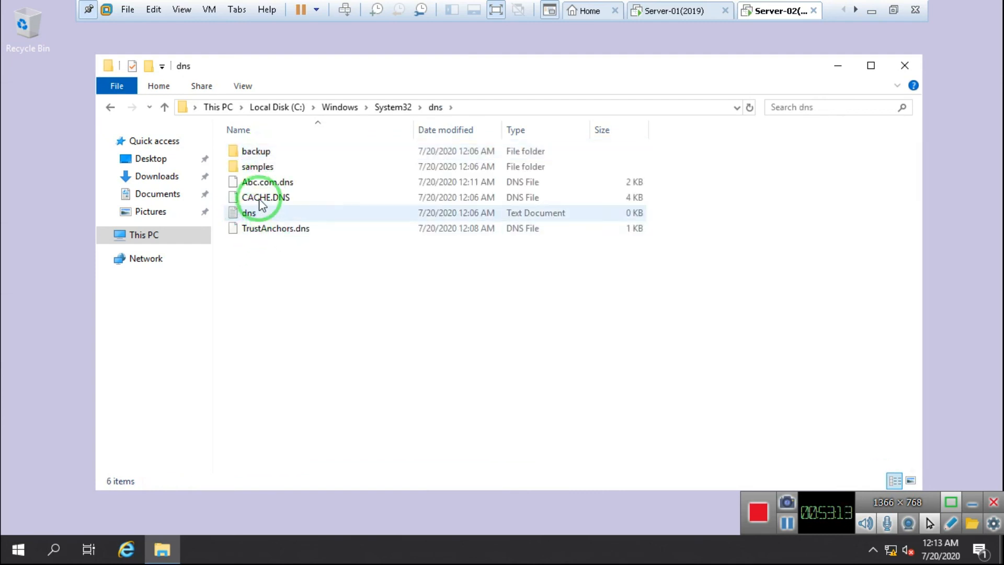
{"action": "left_click", "coordinate": [284, 185]}
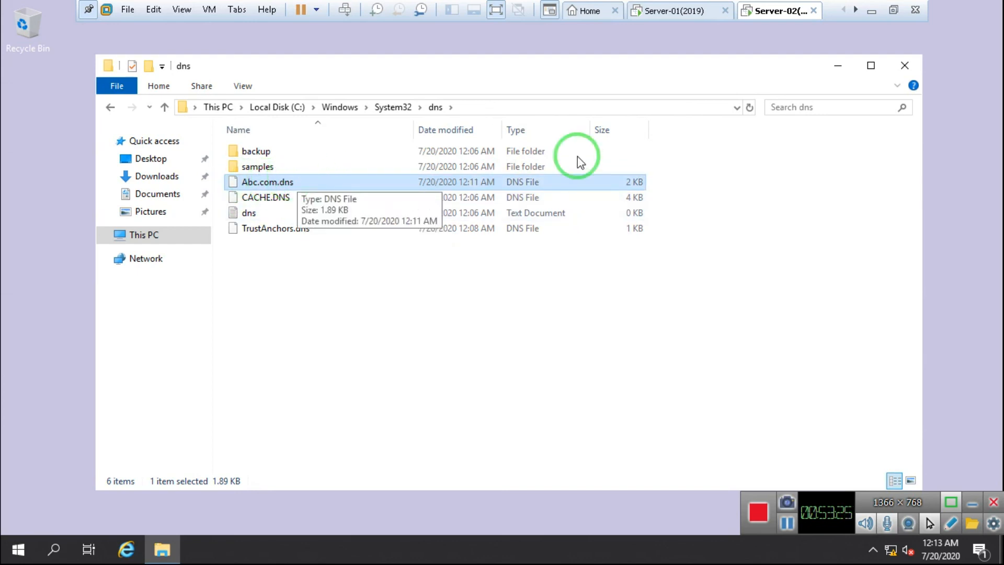
{"action": "left_click", "coordinate": [906, 66]}
Step: On Server-01, browse to C:\Windows\System32\dns showing Abc.com.dns and _msdcs.Abc.com.dns
{"action": "left_click", "coordinate": [658, 12]}
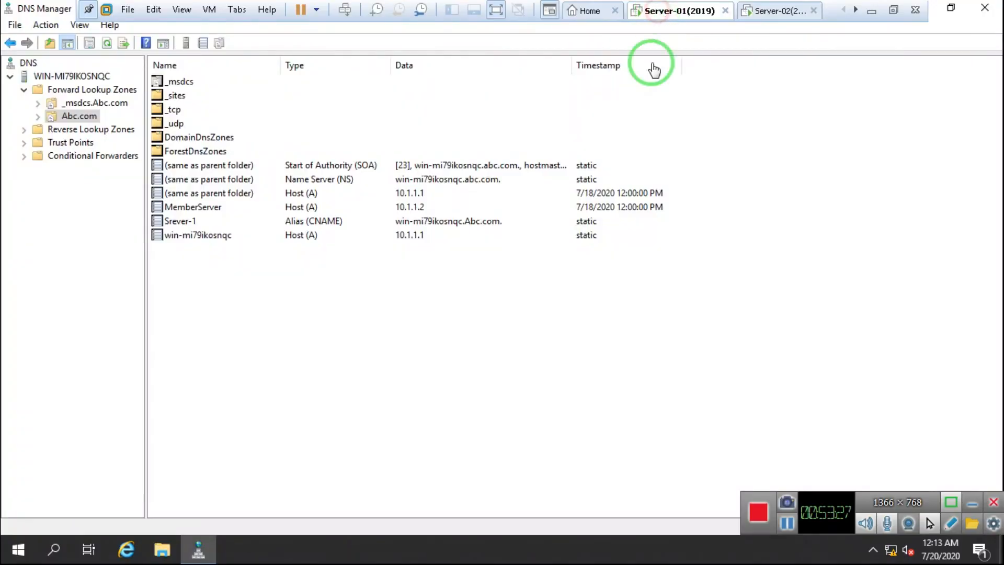
{"action": "key", "text": "super+e"}
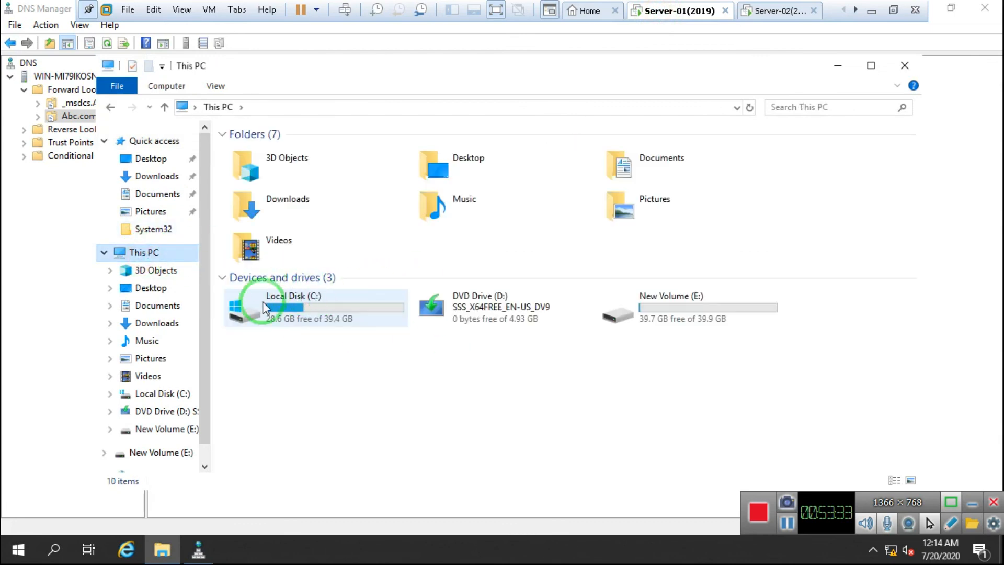
{"action": "double_click", "coordinate": [263, 316]}
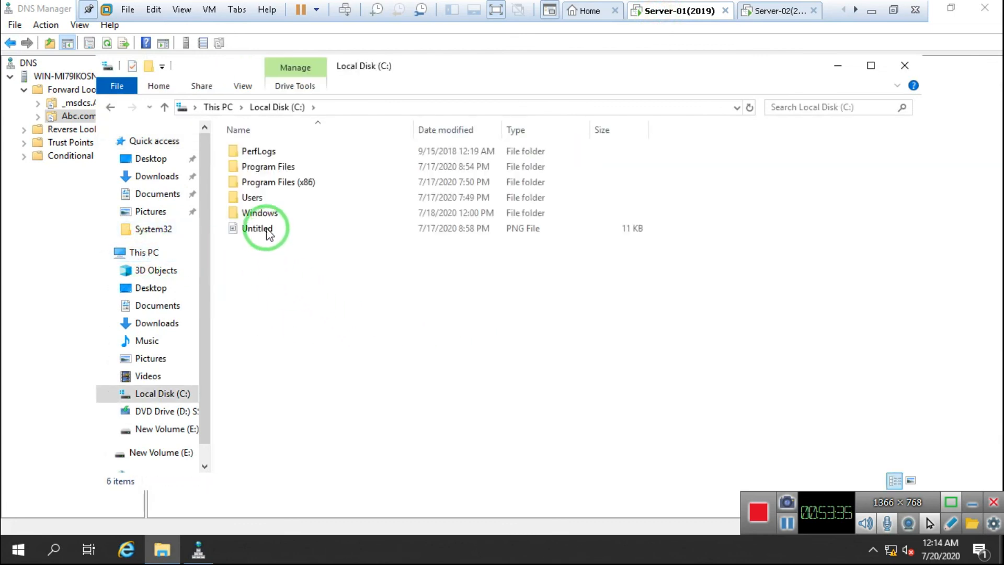
{"action": "double_click", "coordinate": [261, 213]}
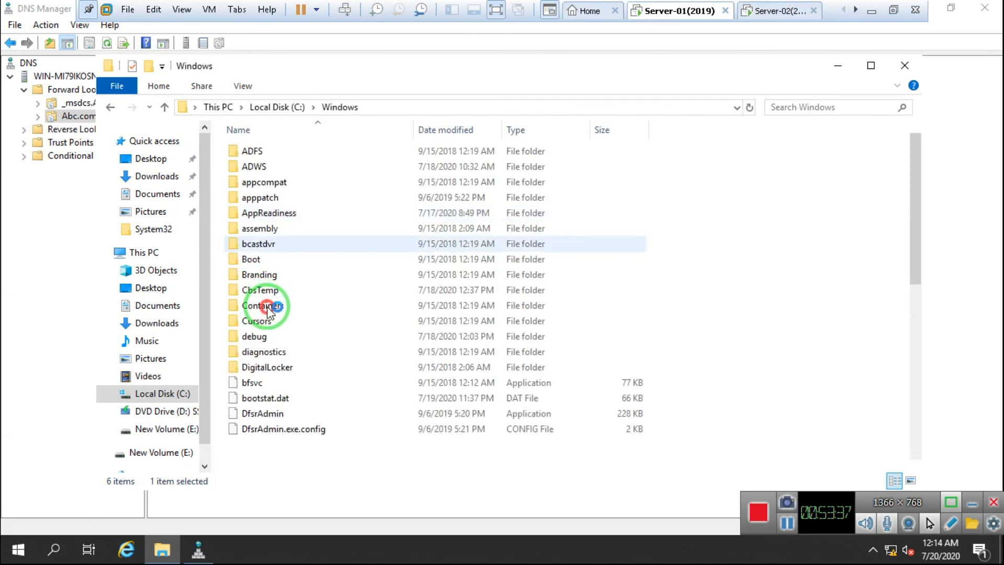
{"action": "type", "text": "sy"}
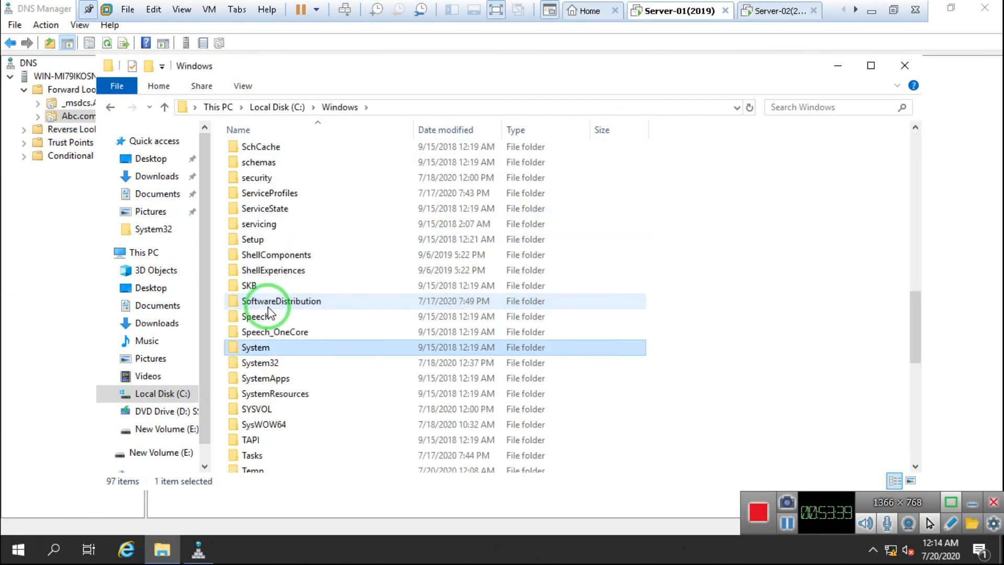
{"action": "double_click", "coordinate": [275, 361]}
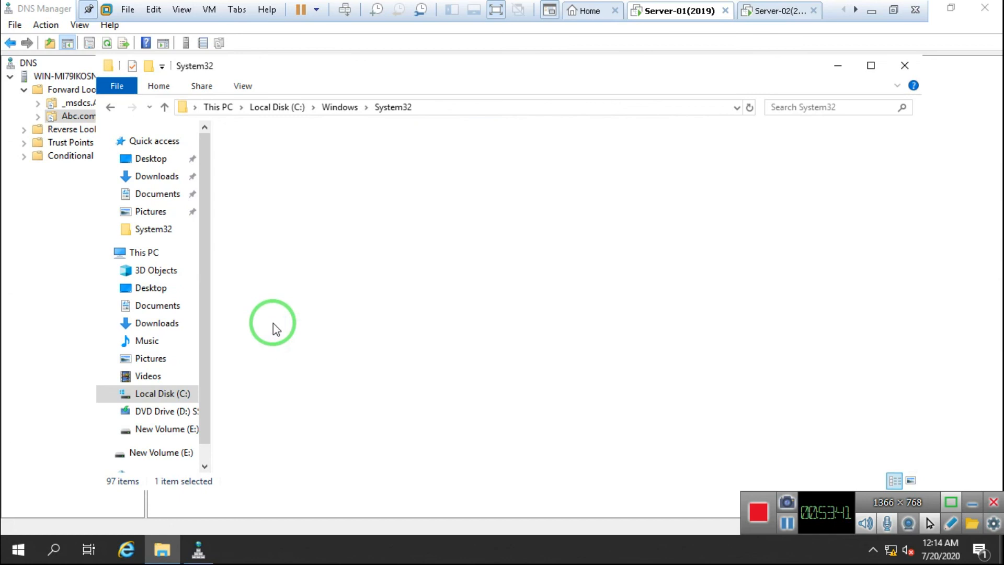
{"action": "left_click", "coordinate": [275, 323]}
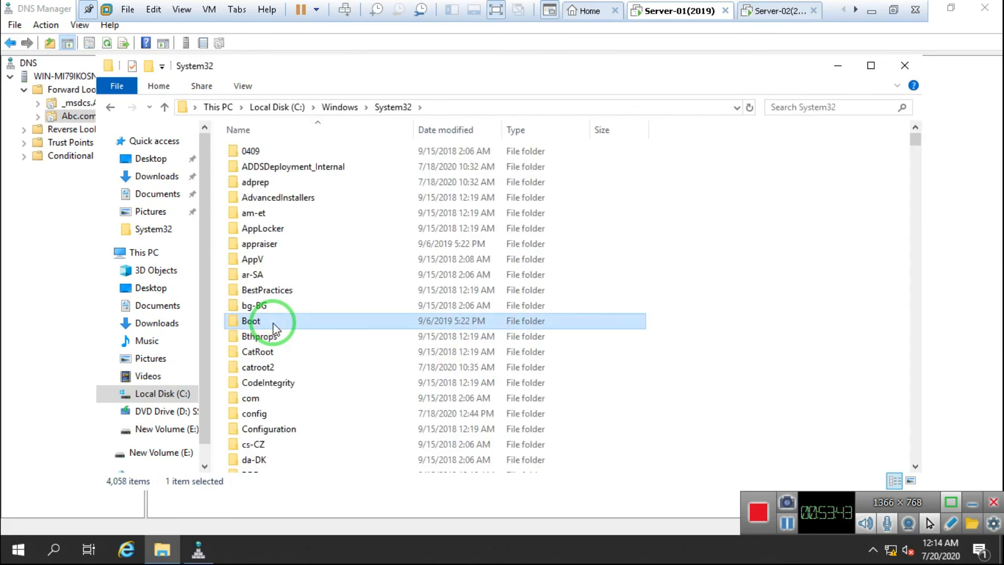
{"action": "type", "text": "dns"}
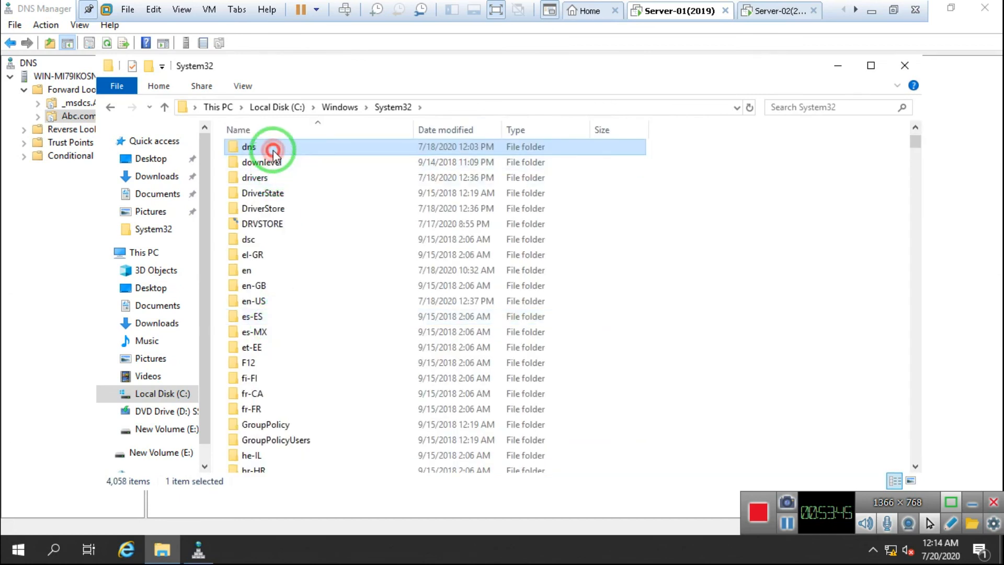
{"action": "double_click", "coordinate": [274, 151]}
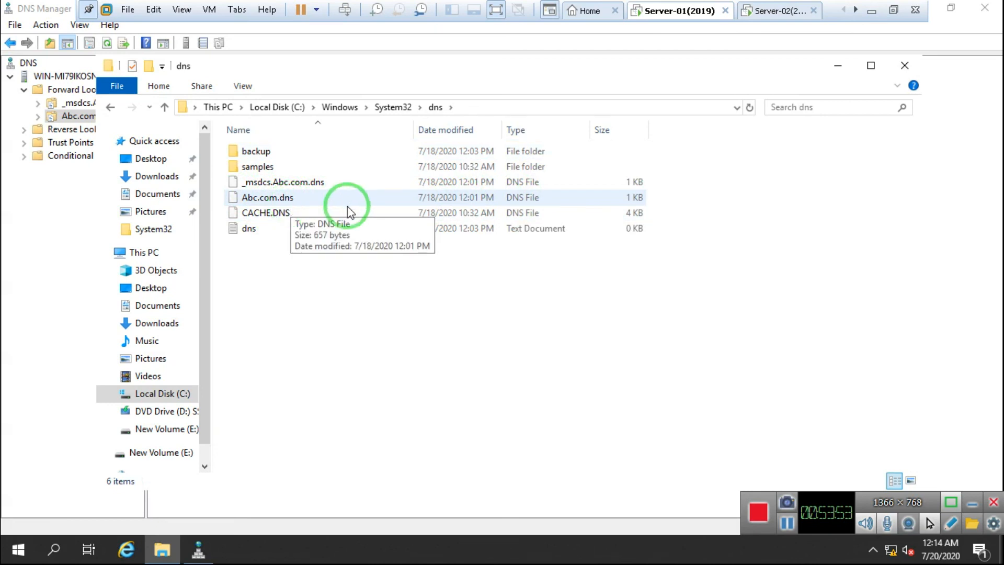
{"action": "left_click", "coordinate": [767, 16]}
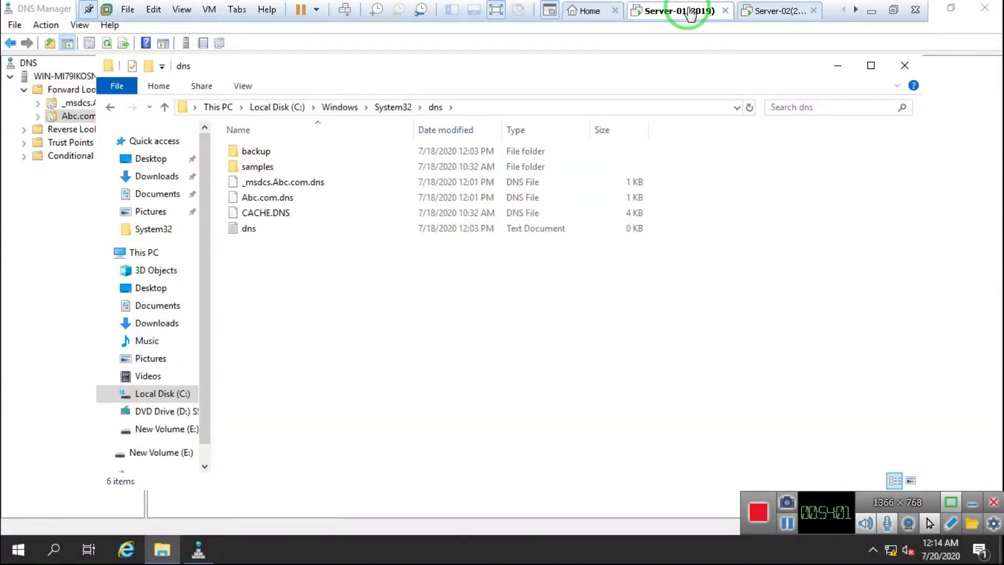
Step: Minimize the VM and bring the Untitled Notepad DNS list forward
{"action": "left_click", "coordinate": [765, 17]}
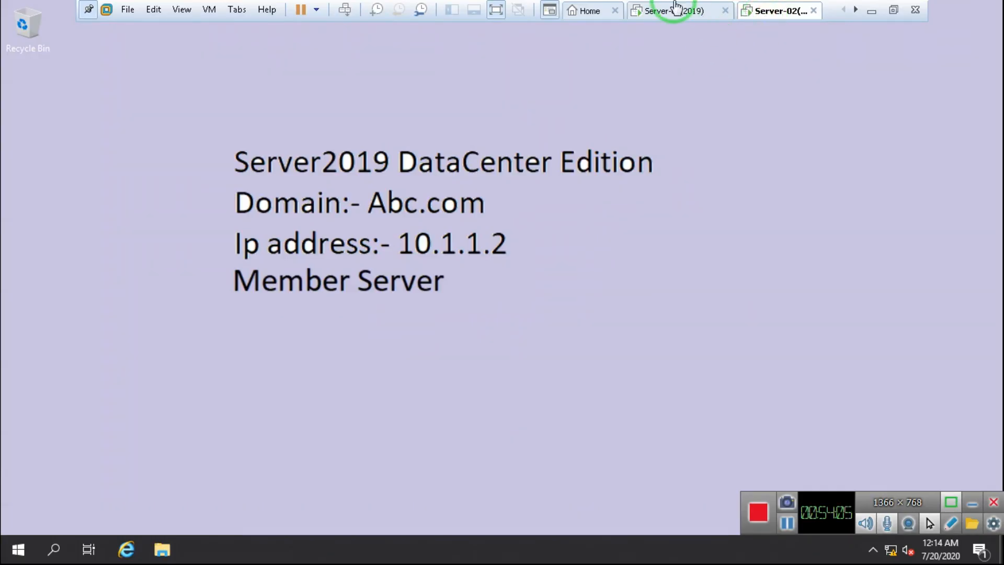
{"action": "left_click", "coordinate": [646, 12]}
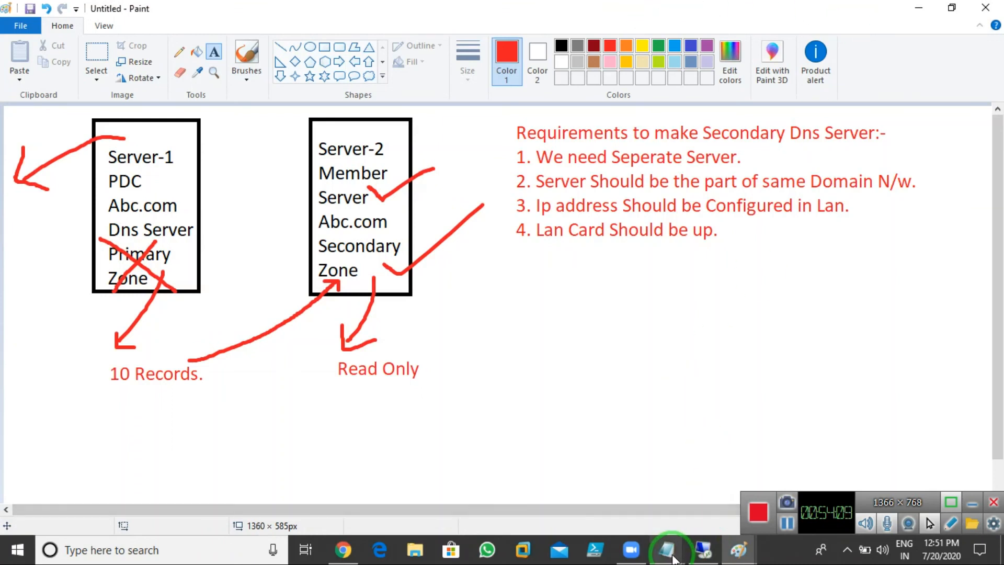
{"action": "mouse_move", "coordinate": [673, 558]}
{"action": "left_click", "coordinate": [713, 500]}
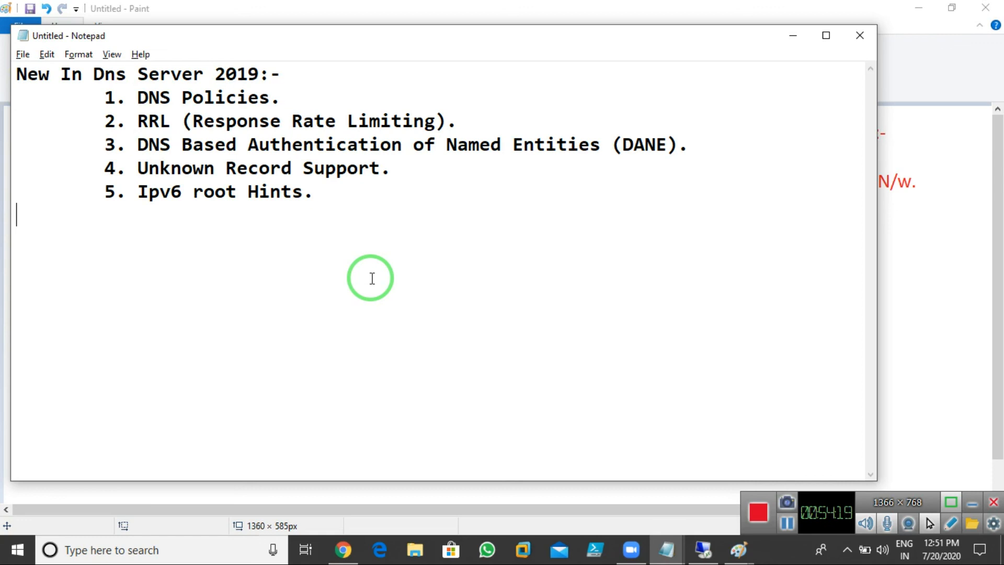
Step: Change the heading to 'New Features In Dns Server 2019'
{"action": "left_click", "coordinate": [52, 77]}
{"action": "type", "text": "Features"}
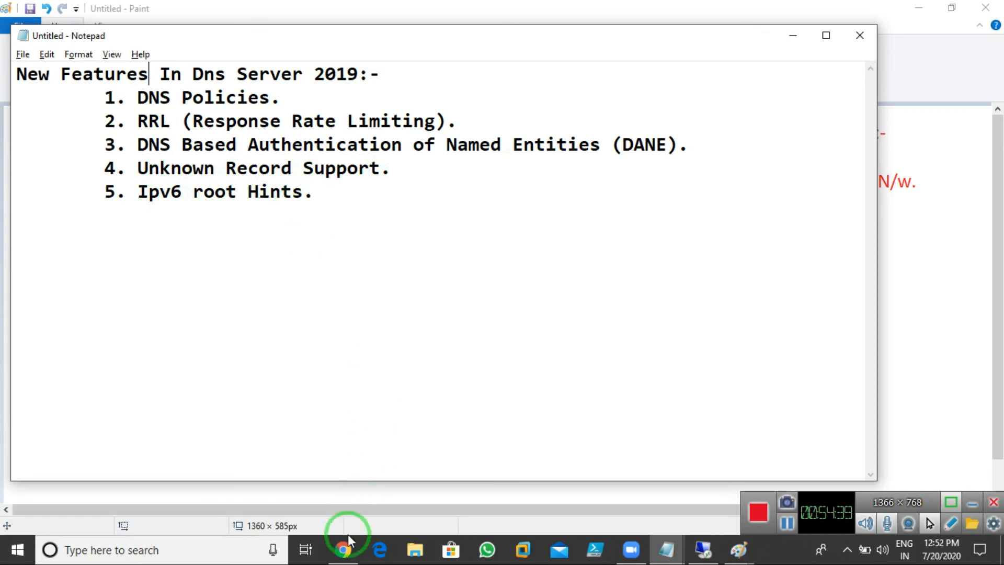
{"action": "left_click", "coordinate": [343, 548]}
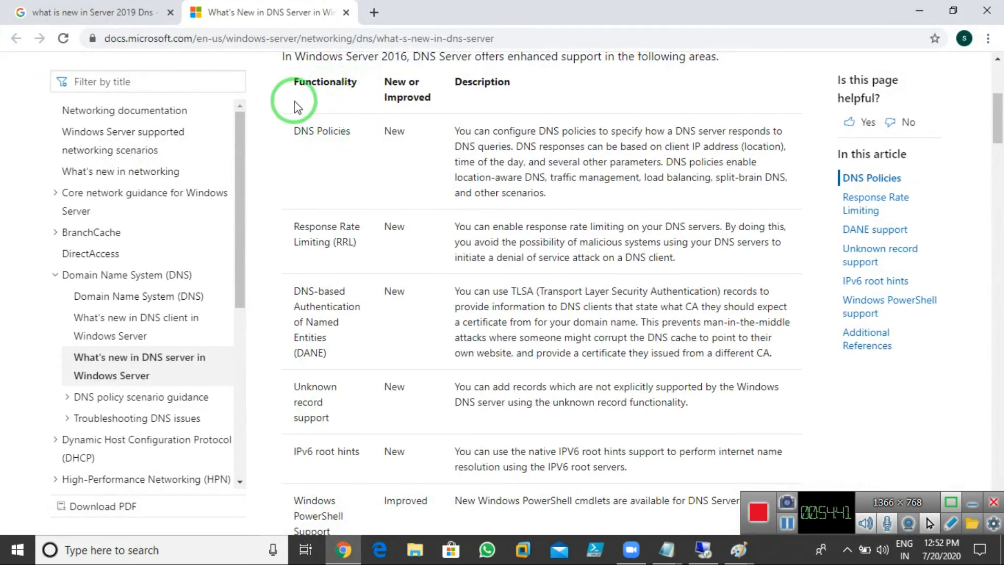
Step: Highlight DNS Policies and the new-feature rows through IPv6 root hints, then return to the untitled list
{"action": "left_click_drag", "start_coordinate": [299, 133], "coordinate": [360, 133]}
{"action": "left_click", "coordinate": [424, 167]}
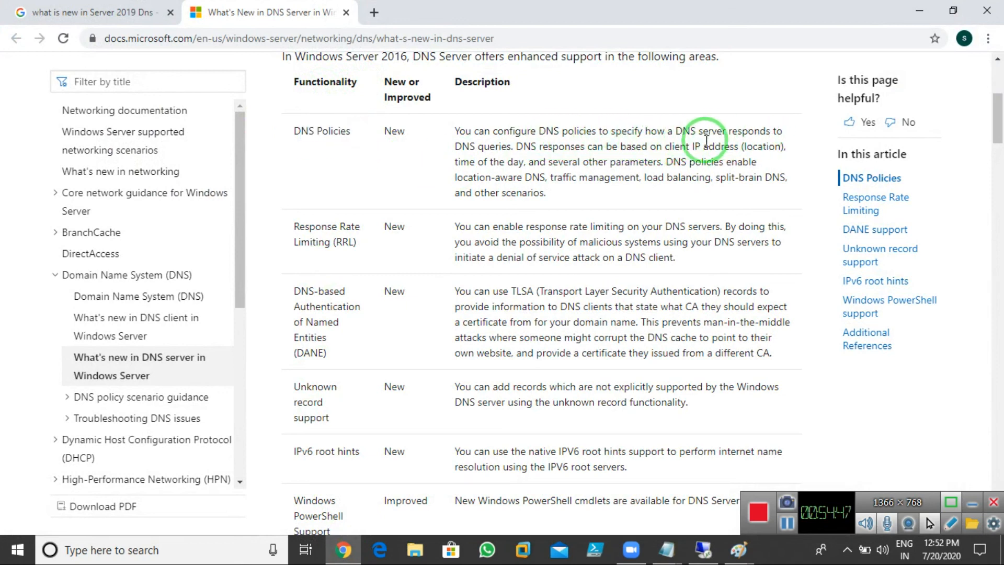
{"action": "mouse_move", "coordinate": [463, 147]}
{"action": "left_mouse_down"}
{"action": "mouse_move", "coordinate": [511, 156]}
{"action": "mouse_move", "coordinate": [458, 148]}
{"action": "mouse_move", "coordinate": [482, 150]}
{"action": "left_mouse_up"}
{"action": "left_click", "coordinate": [521, 168]}
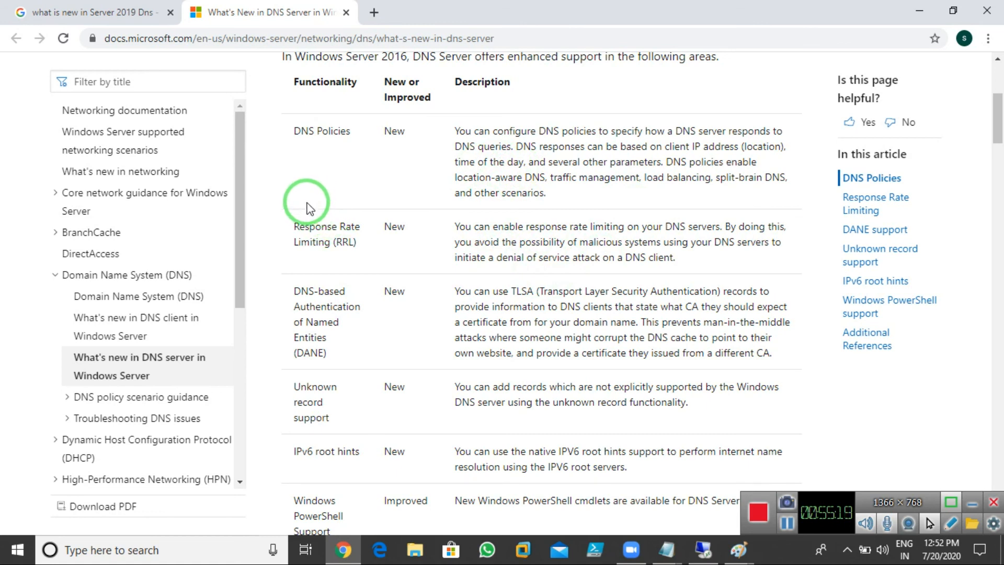
{"action": "left_click_drag", "start_coordinate": [297, 130], "coordinate": [578, 457]}
{"action": "left_click", "coordinate": [587, 433]}
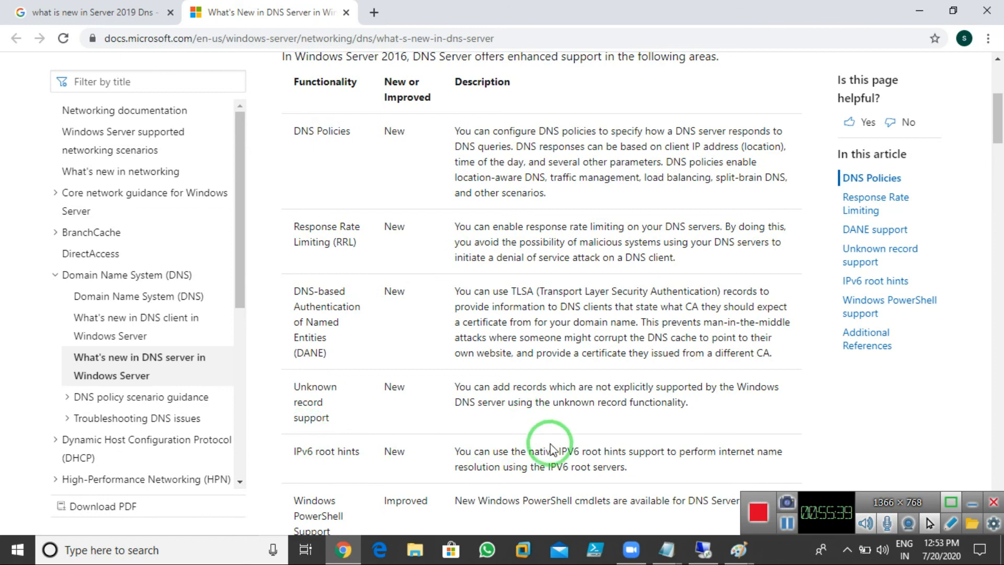
{"action": "mouse_move", "coordinate": [667, 549]}
{"action": "left_click", "coordinate": [763, 467]}
Step: Put the caret on the list's empty last line and move the Notepad window up and right
{"action": "left_click", "coordinate": [399, 247]}
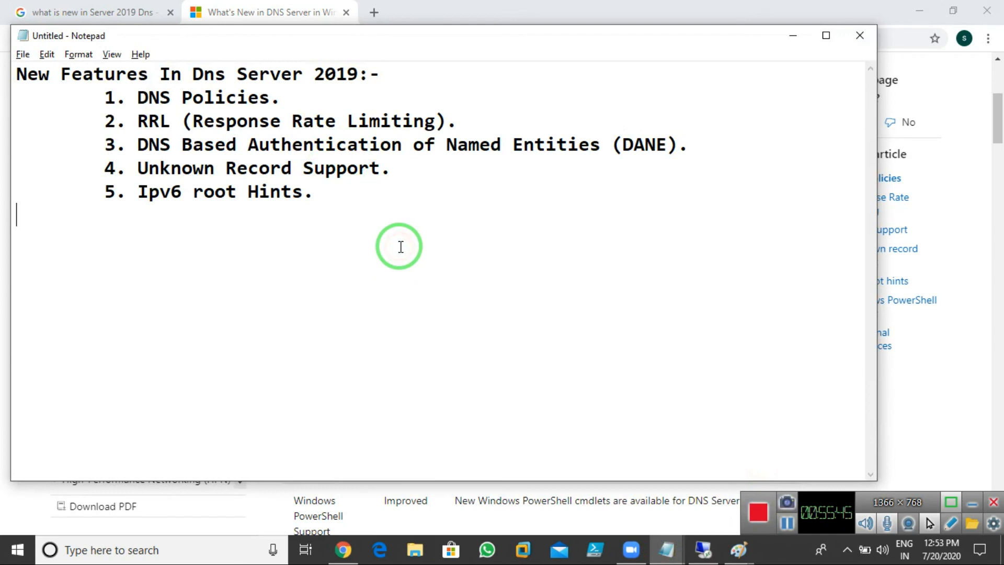
{"action": "left_click_drag", "start_coordinate": [396, 40], "coordinate": [462, 30]}
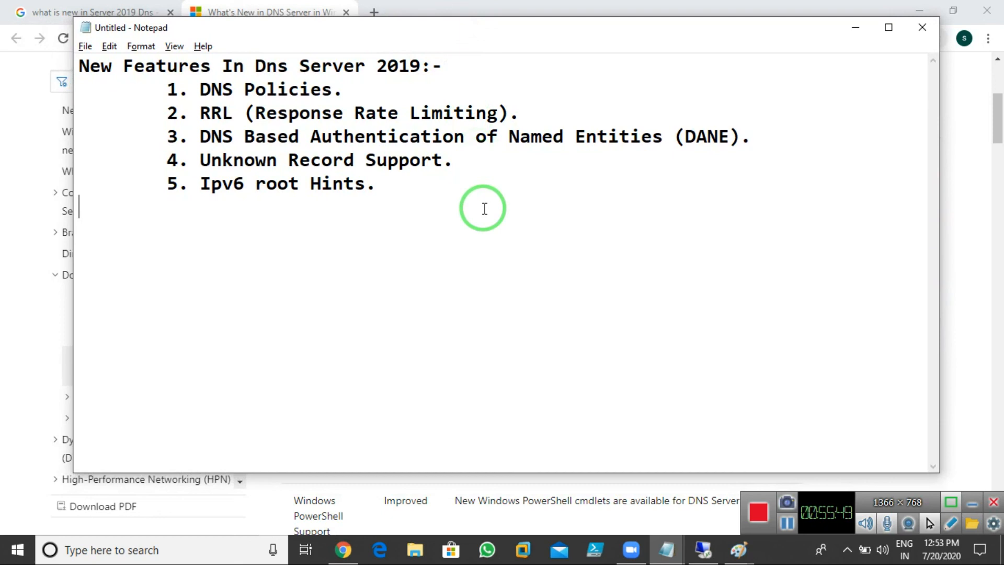